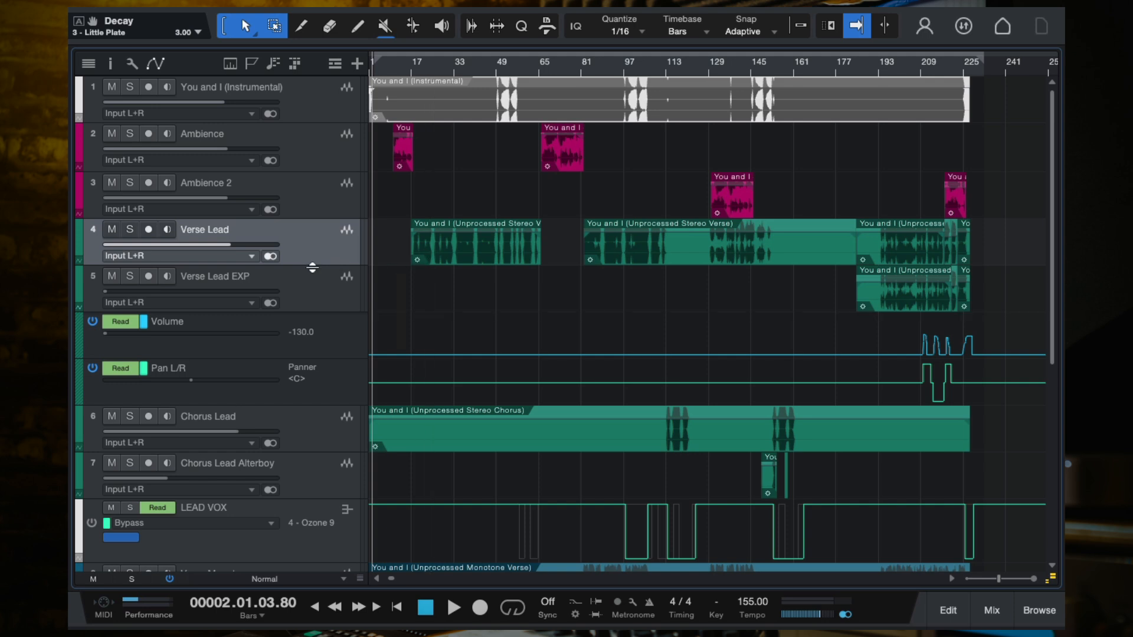
Step: Make the Verse Lead track taller, and select the LEAD VOX bus channel in the mixer
{"action": "left_click_drag", "start_coordinate": [312, 268], "coordinate": [312, 300]}
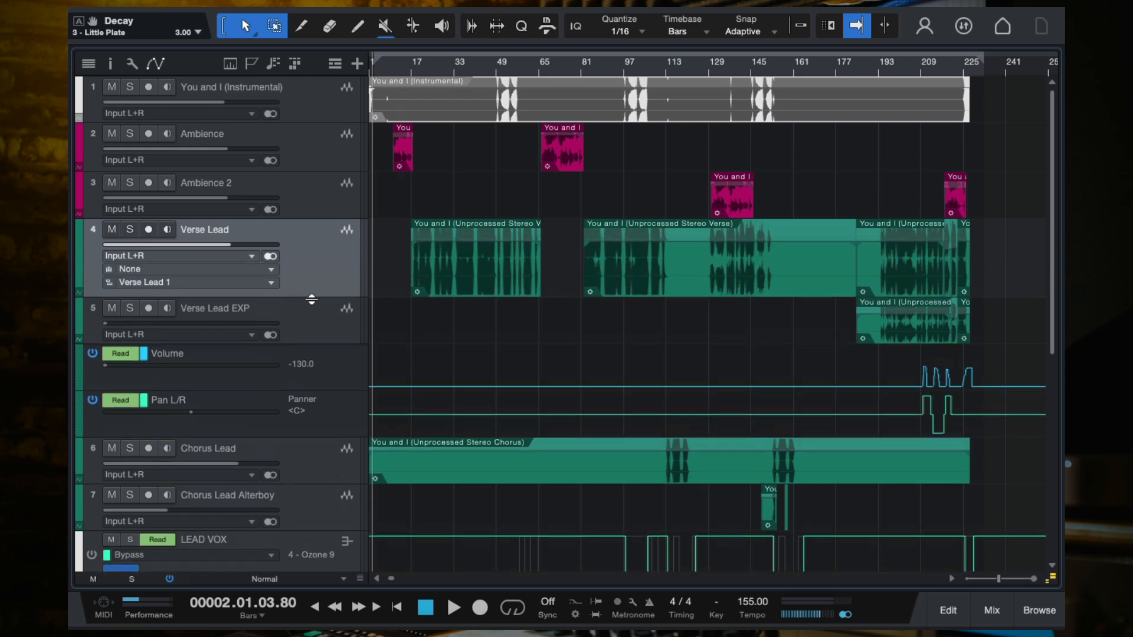
{"action": "left_click", "coordinate": [991, 610]}
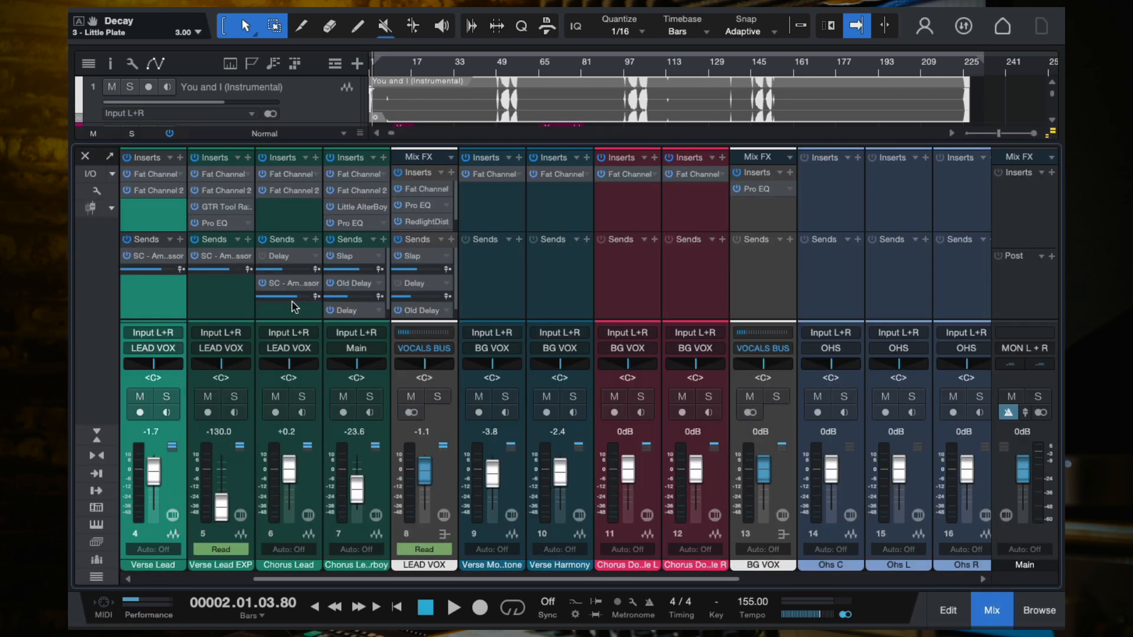
{"action": "scroll", "coordinate": [260, 331], "scroll_direction": "left", "scroll_amount": 3}
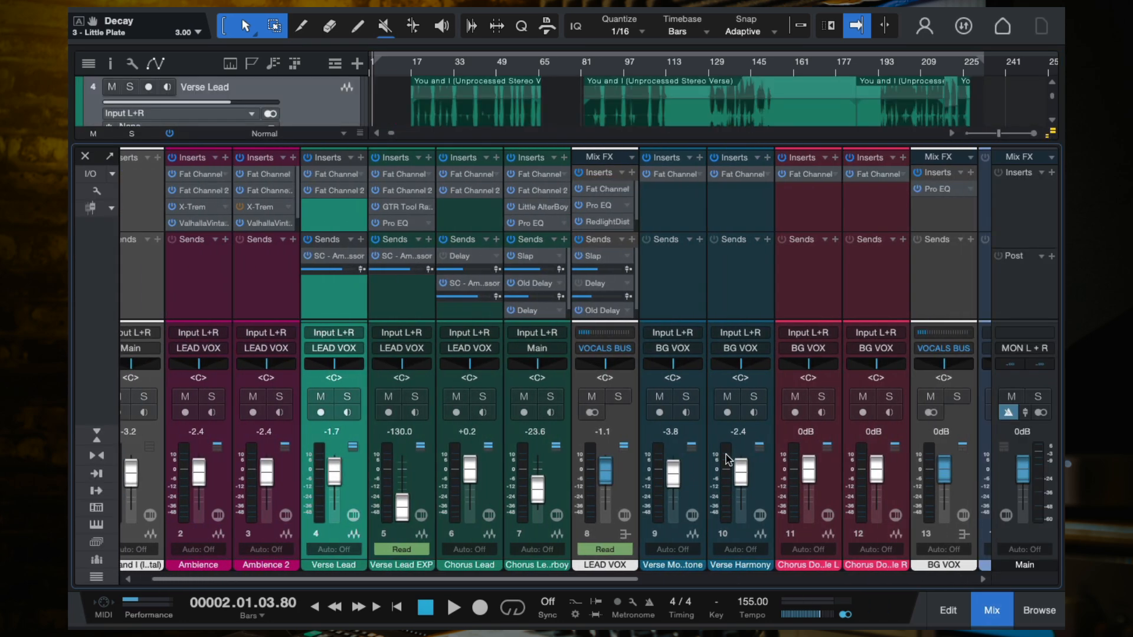
{"action": "left_click", "coordinate": [623, 485]}
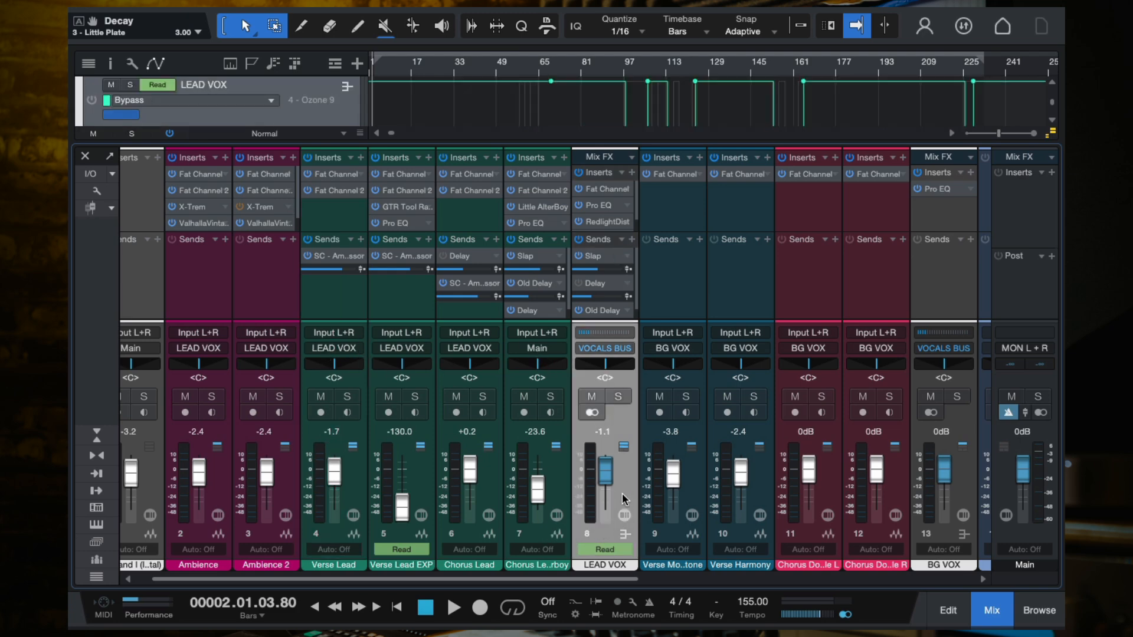
{"action": "scroll", "coordinate": [633, 197], "scroll_direction": "down", "scroll_amount": 1}
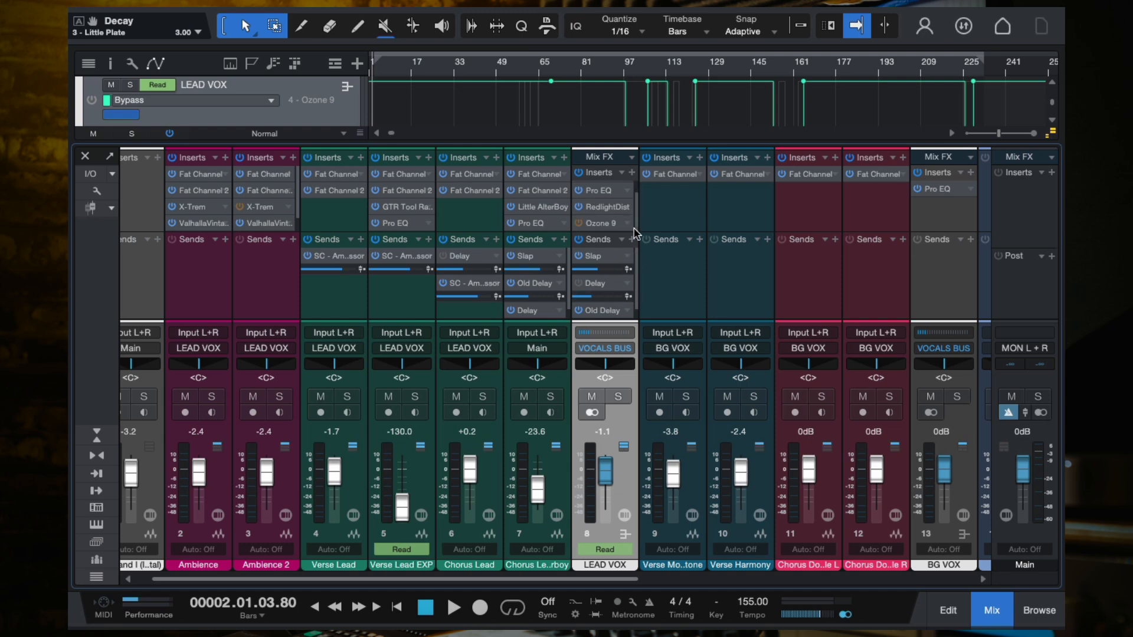
{"action": "left_click", "coordinate": [632, 173]}
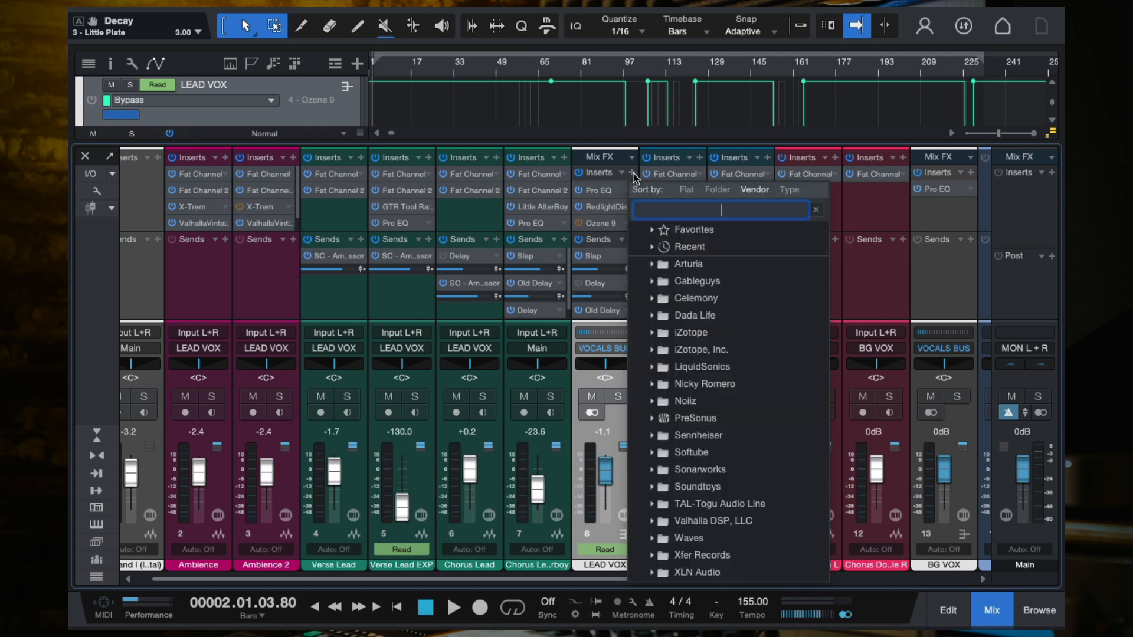
{"action": "left_click", "coordinate": [612, 470]}
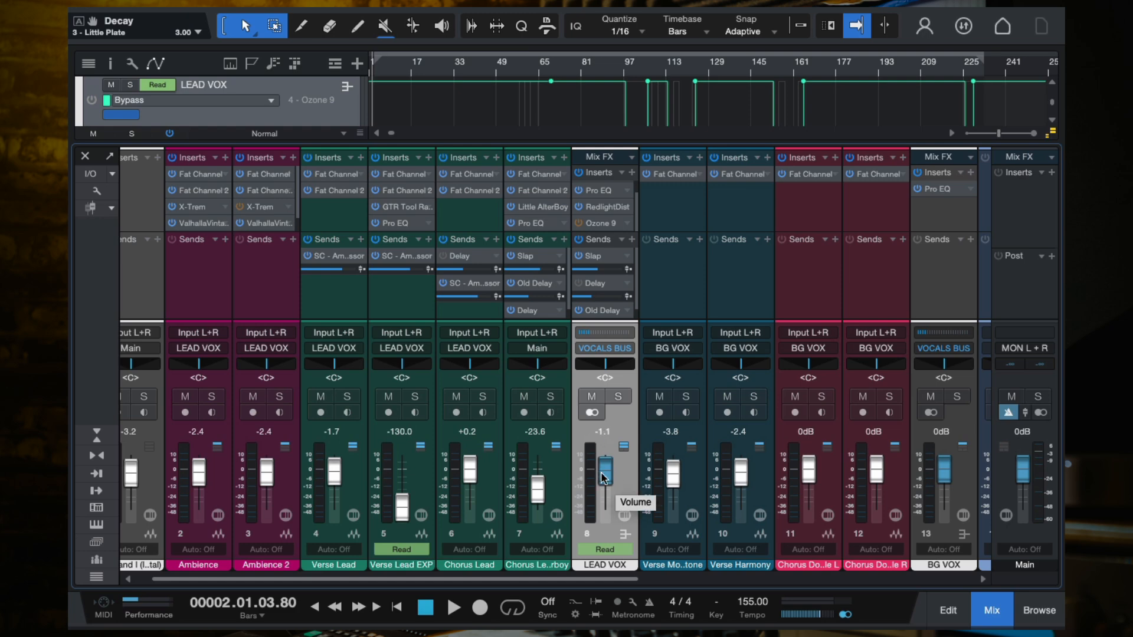
{"action": "left_click_drag", "start_coordinate": [602, 477], "coordinate": [610, 472]}
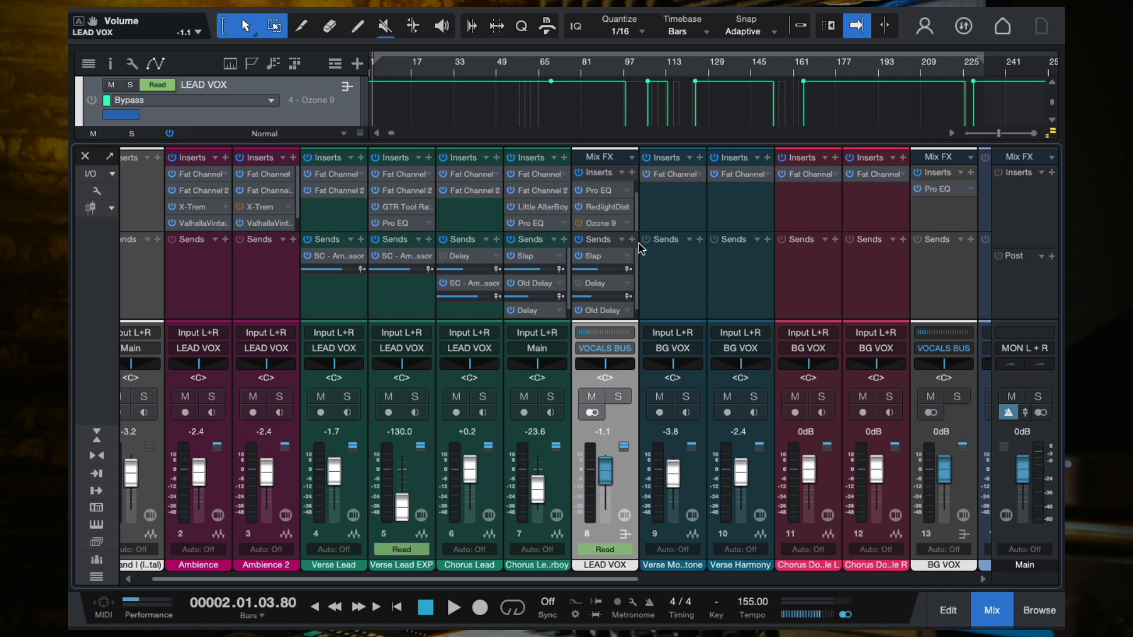
Step: Add the Mixtool plug-in to the LEAD VOX bus inserts and close the mixer
{"action": "left_click", "coordinate": [632, 173]}
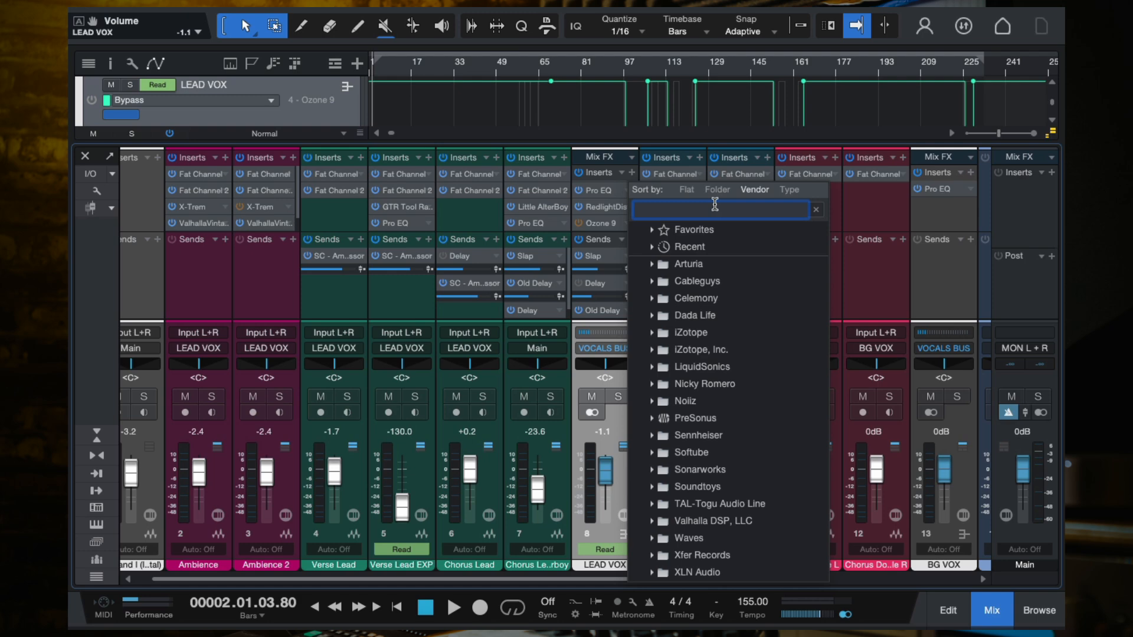
{"action": "type", "text": "mixtool"}
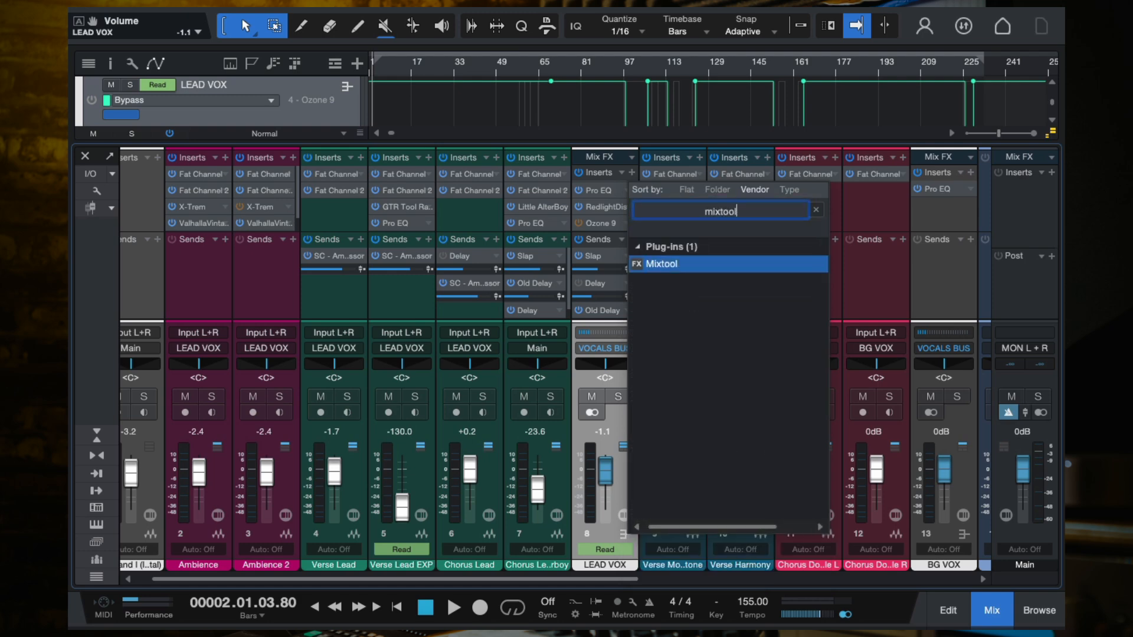
{"action": "left_click", "coordinate": [684, 264]}
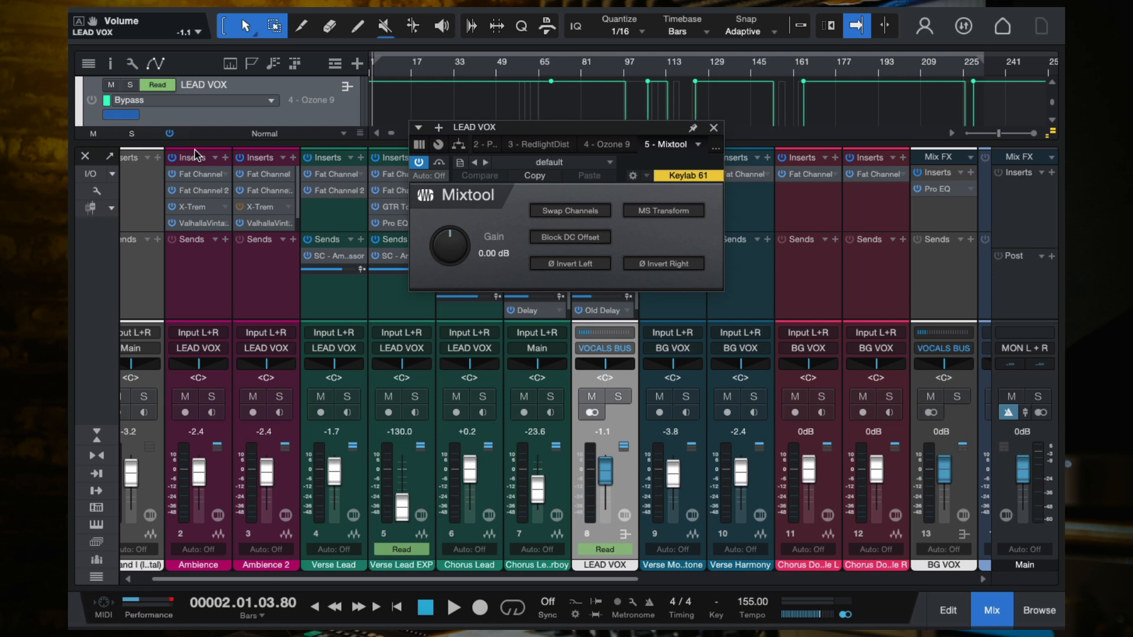
{"action": "left_click", "coordinate": [85, 156]}
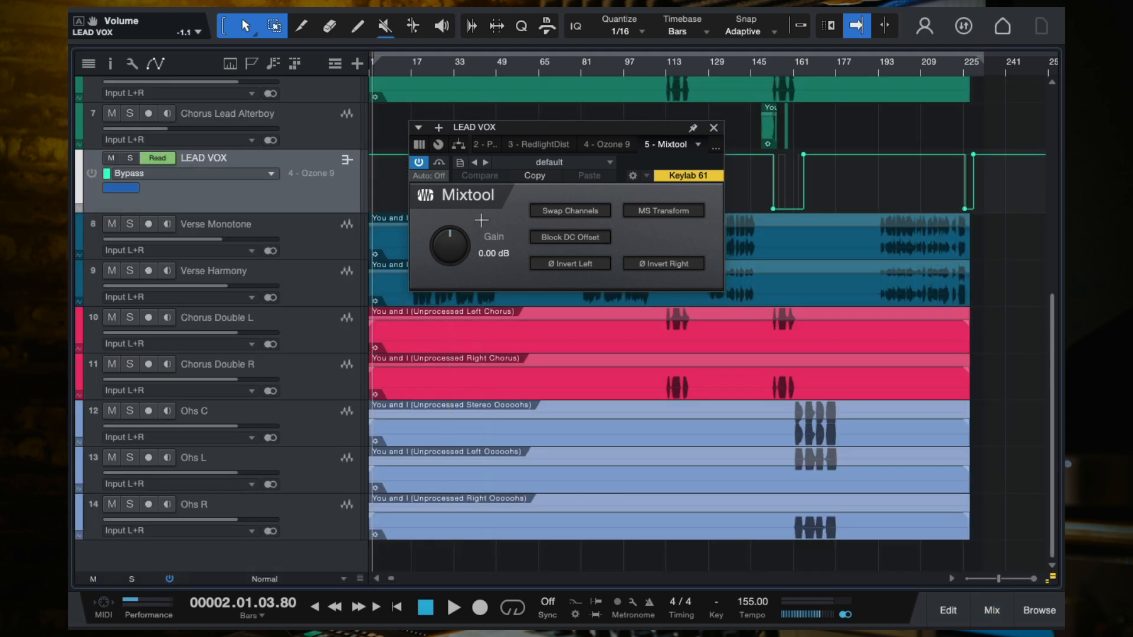
Step: Show Mixtool's Gain parameter as an automation envelope on the LEAD VOX track and close the plug-in window
{"action": "left_click", "coordinate": [449, 237]}
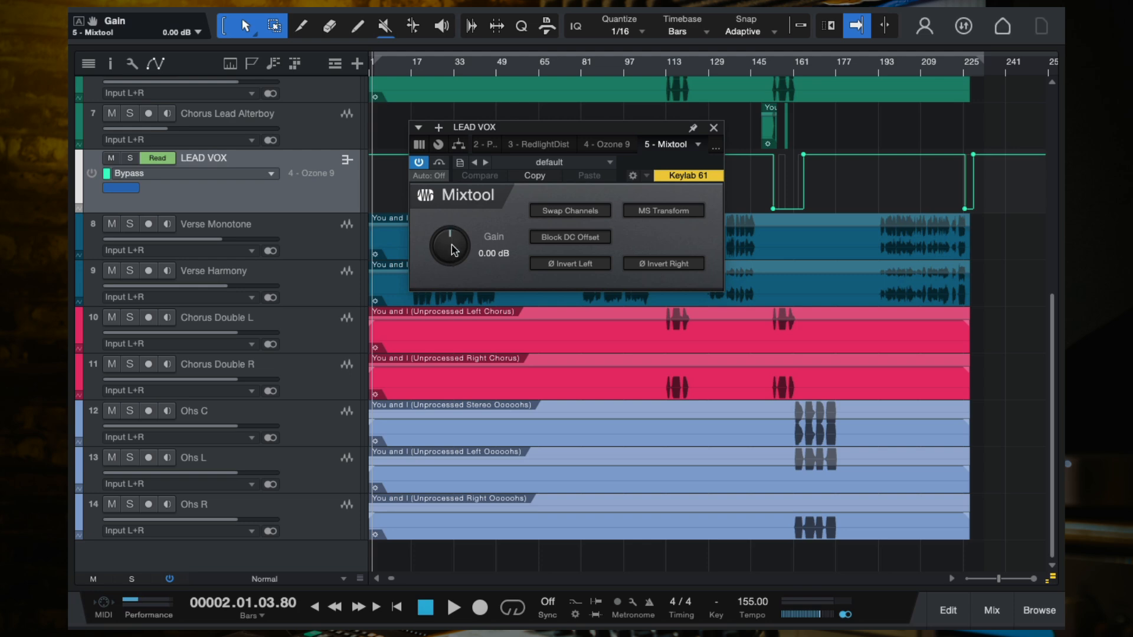
{"action": "left_click", "coordinate": [79, 25]}
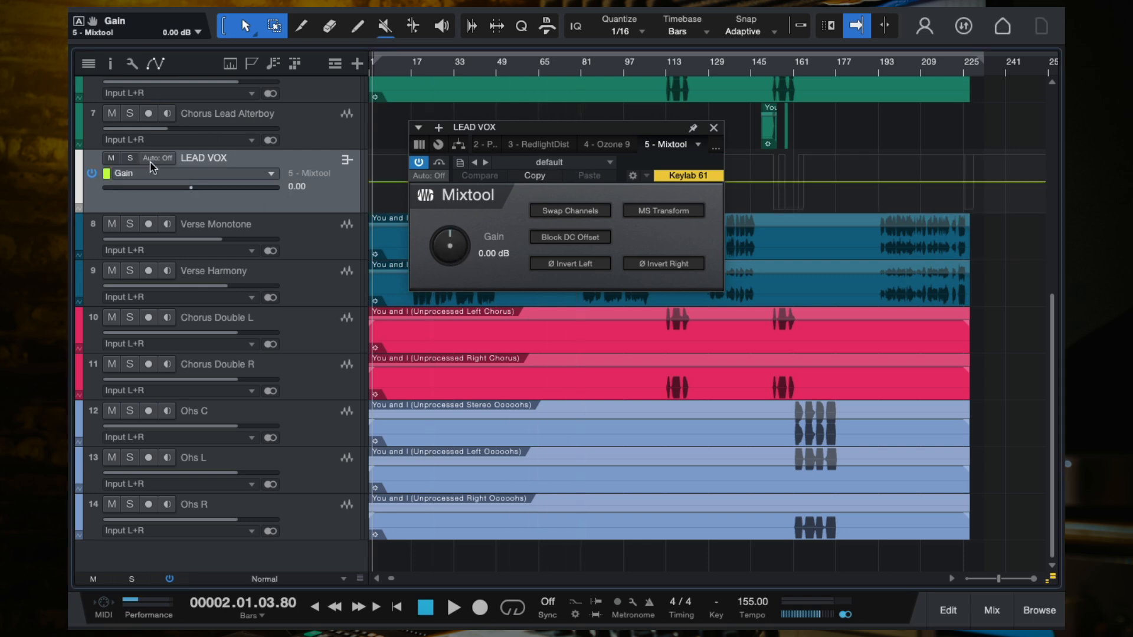
{"action": "left_click", "coordinate": [714, 127]}
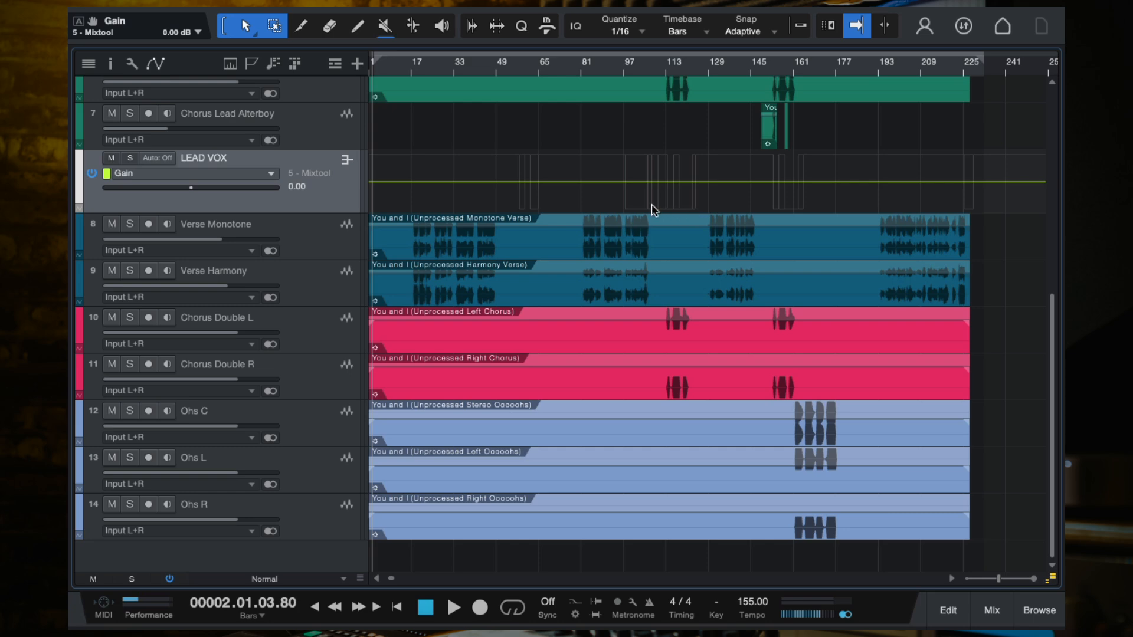
Step: Set the automation mode of the LEAD VOX Gain envelope to Write
{"action": "scroll", "coordinate": [652, 210], "scroll_direction": "up", "scroll_amount": 3}
{"action": "scroll", "coordinate": [638, 210], "scroll_direction": "up", "scroll_amount": 4}
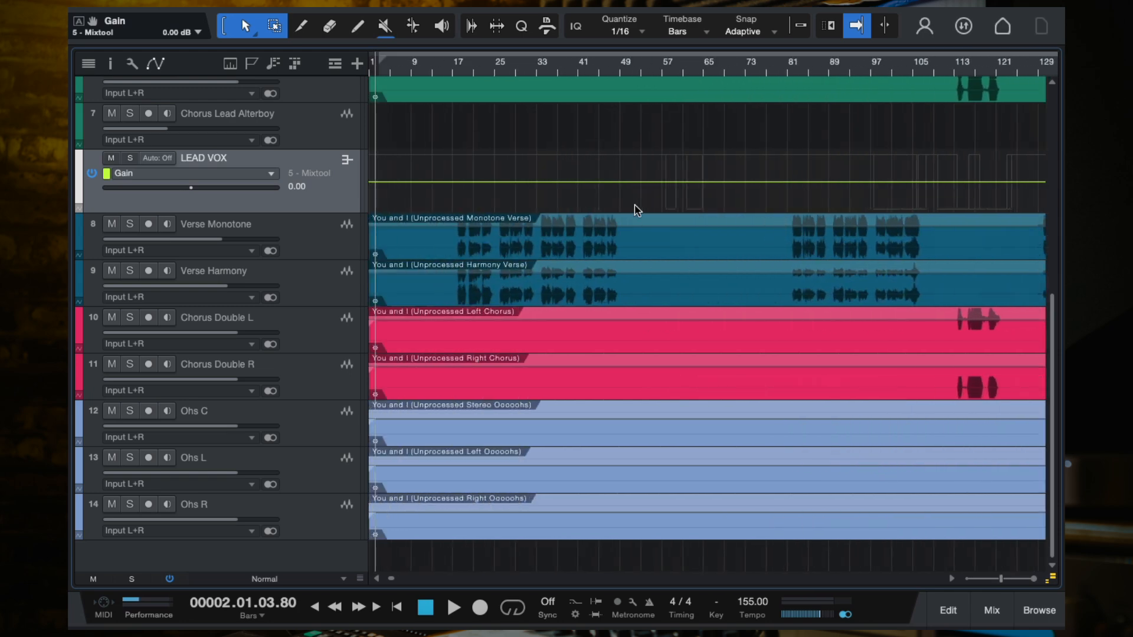
{"action": "scroll", "coordinate": [637, 210], "scroll_direction": "down", "scroll_amount": 1}
{"action": "left_click", "coordinate": [154, 158]}
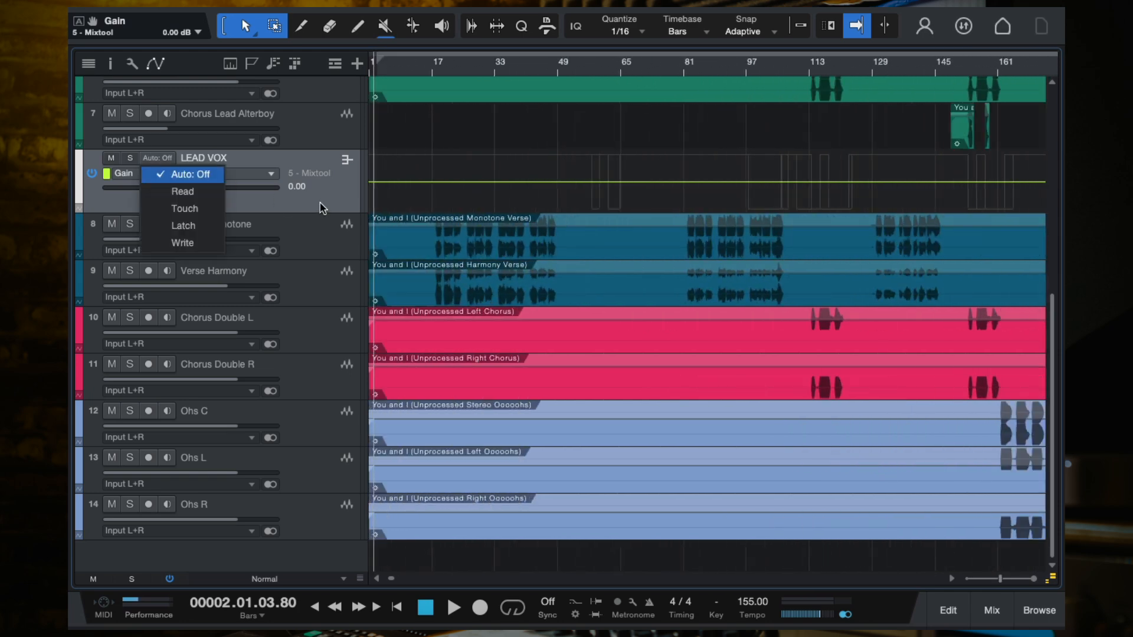
{"action": "left_click", "coordinate": [183, 242]}
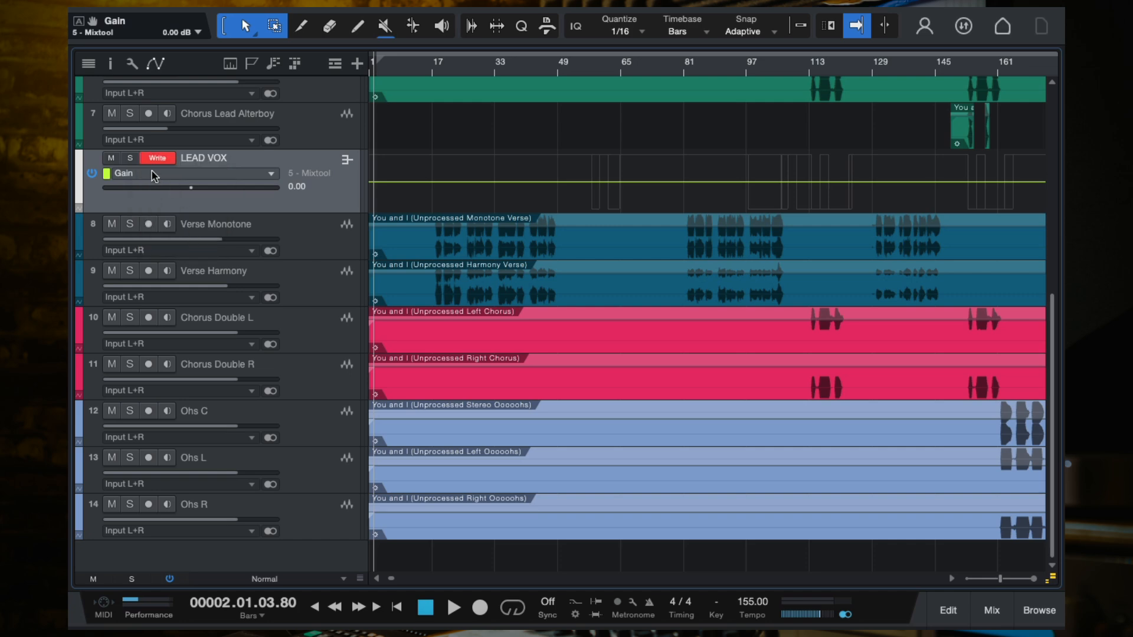
Step: Expand the LEAD VOX bus's automation envelopes into separate lanes beneath the track
{"action": "left_click", "coordinate": [80, 210]}
{"action": "left_click", "coordinate": [475, 336]}
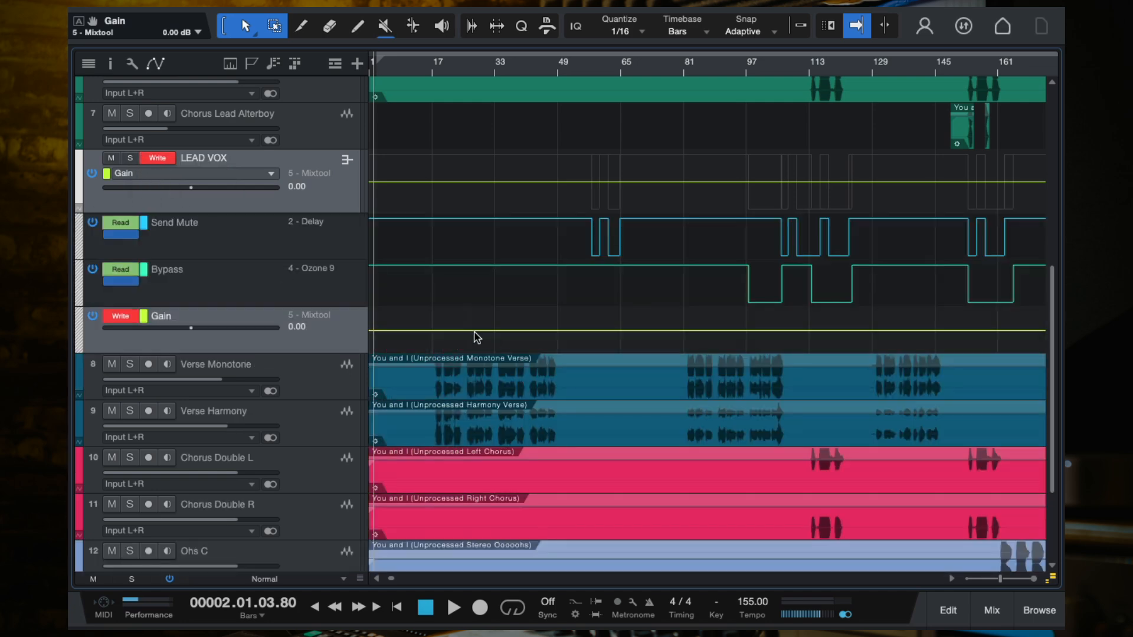
{"action": "scroll", "coordinate": [477, 337], "scroll_direction": "down", "scroll_amount": 1}
{"action": "scroll", "coordinate": [474, 336], "scroll_direction": "up", "scroll_amount": 1}
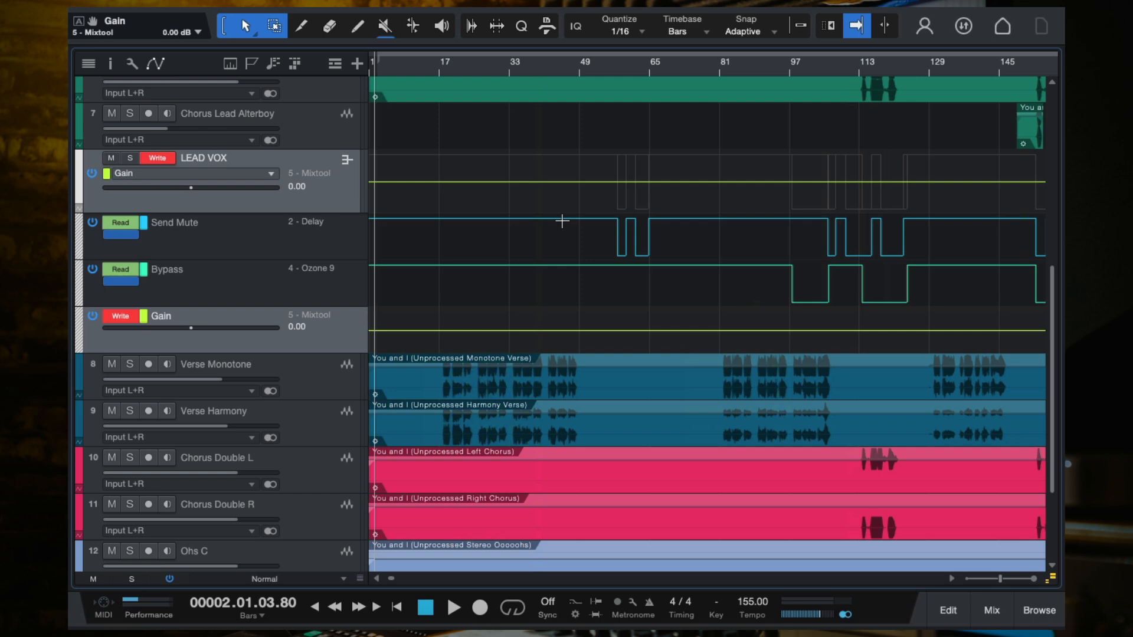
Step: Move the playback position to just before bar 17 and set the LEAD VOX Gain automation to Read
{"action": "left_click", "coordinate": [442, 74]}
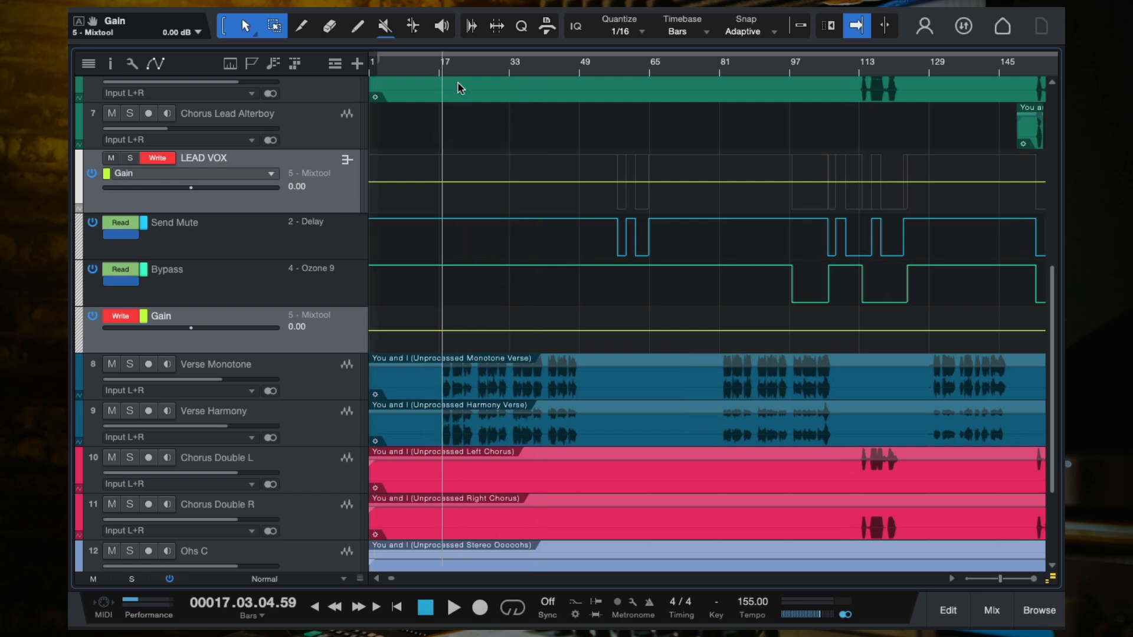
{"action": "left_click", "coordinate": [435, 72]}
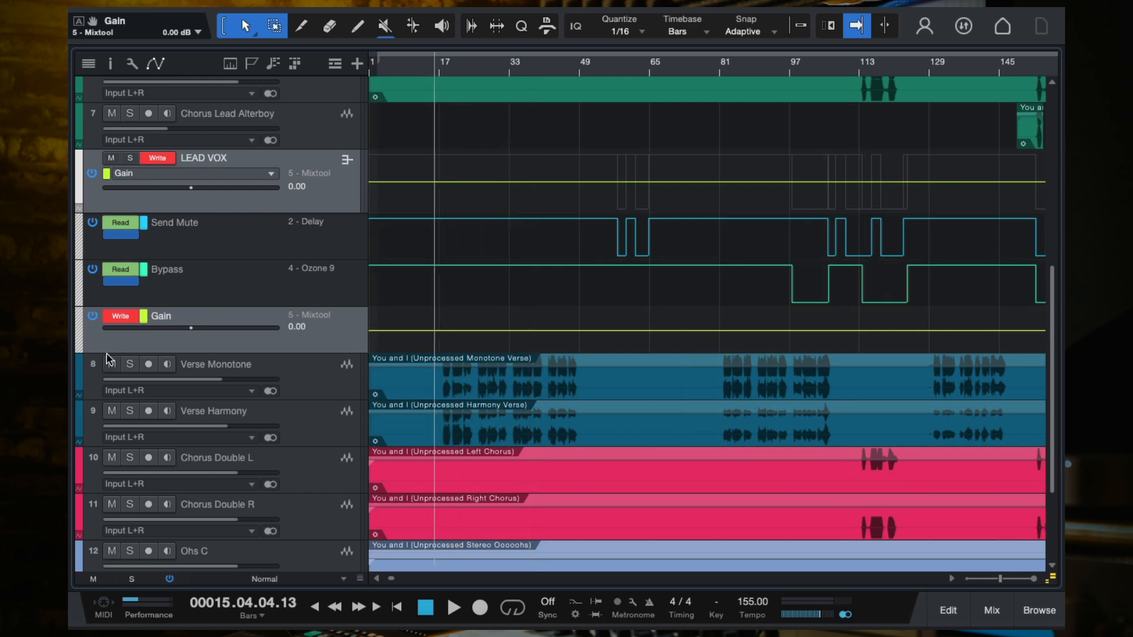
{"action": "left_click", "coordinate": [125, 322]}
{"action": "left_click", "coordinate": [156, 350]}
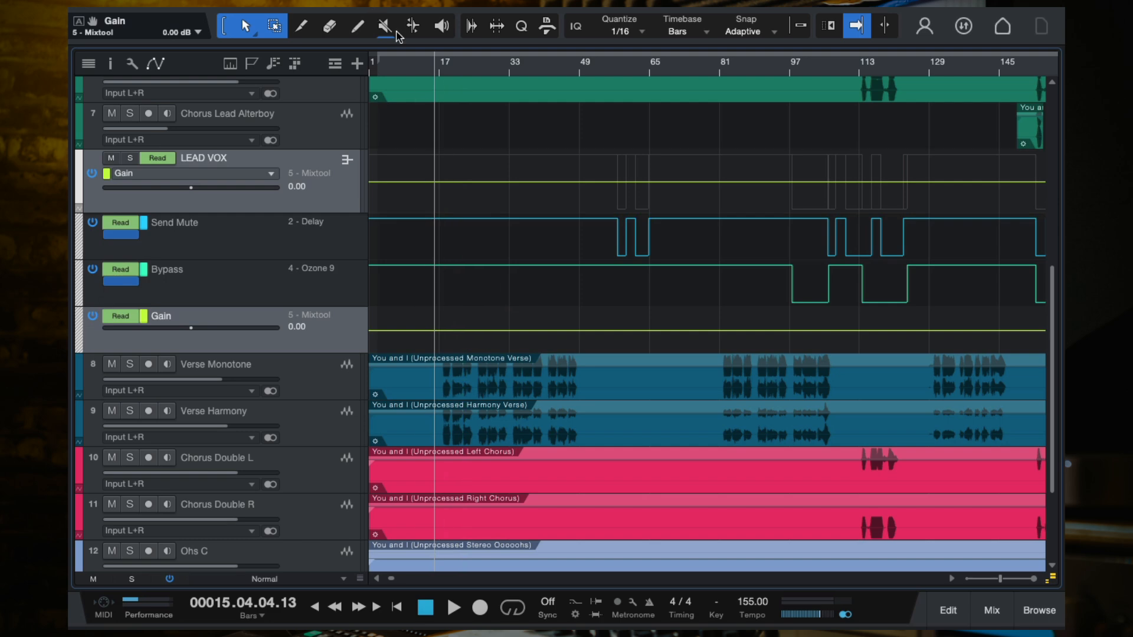
Step: Play the song from bar 12 into the first verse to check the lead vocal level, stopping around bar 33
{"action": "left_click", "coordinate": [418, 68]}
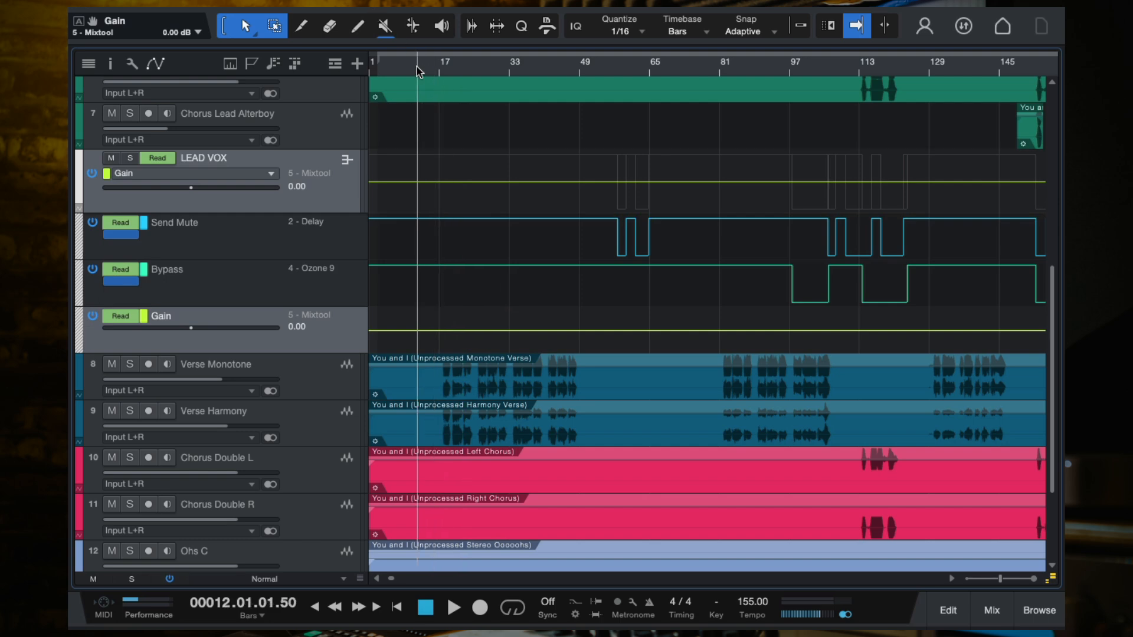
{"action": "key", "text": "space"}
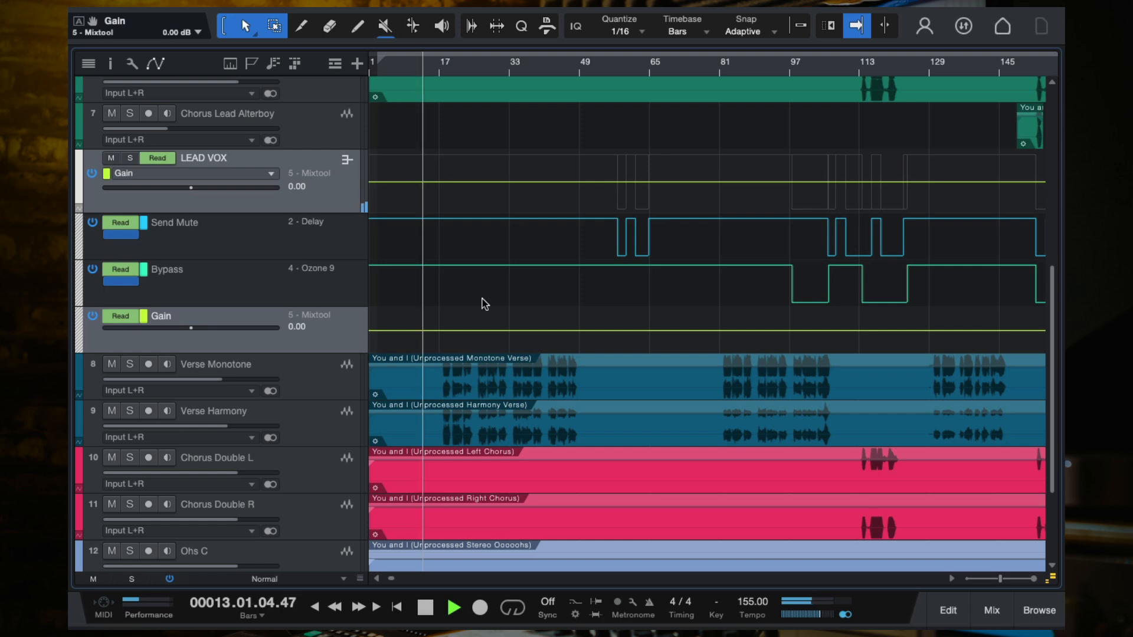
{"action": "scroll", "coordinate": [479, 298], "scroll_direction": "up", "scroll_amount": 2}
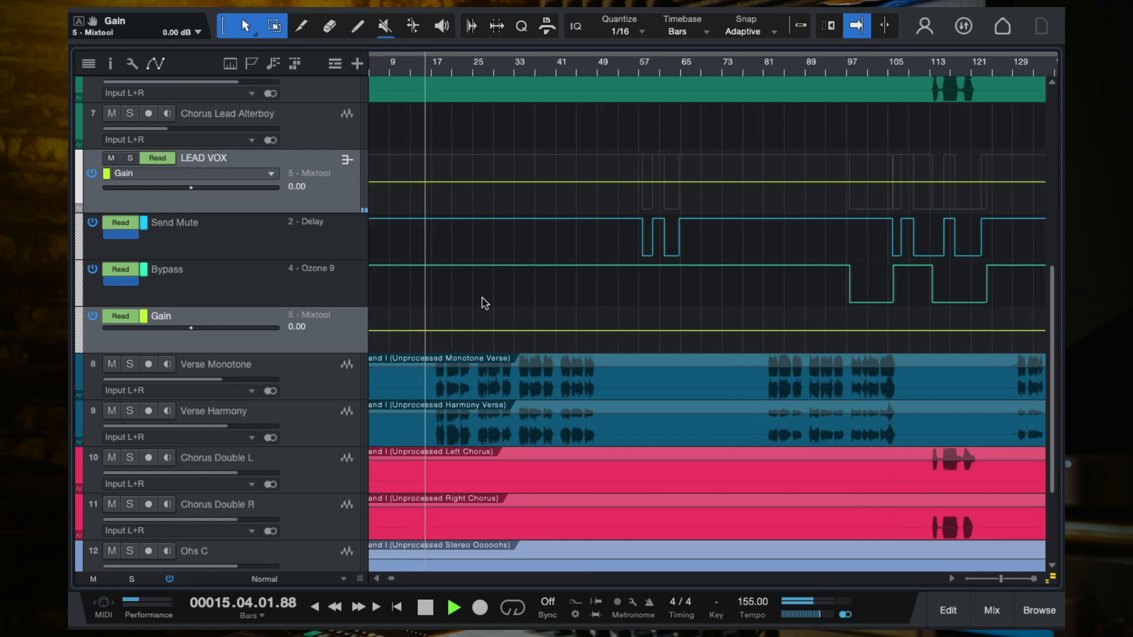
{"action": "scroll", "coordinate": [484, 303], "scroll_direction": "up", "scroll_amount": 3}
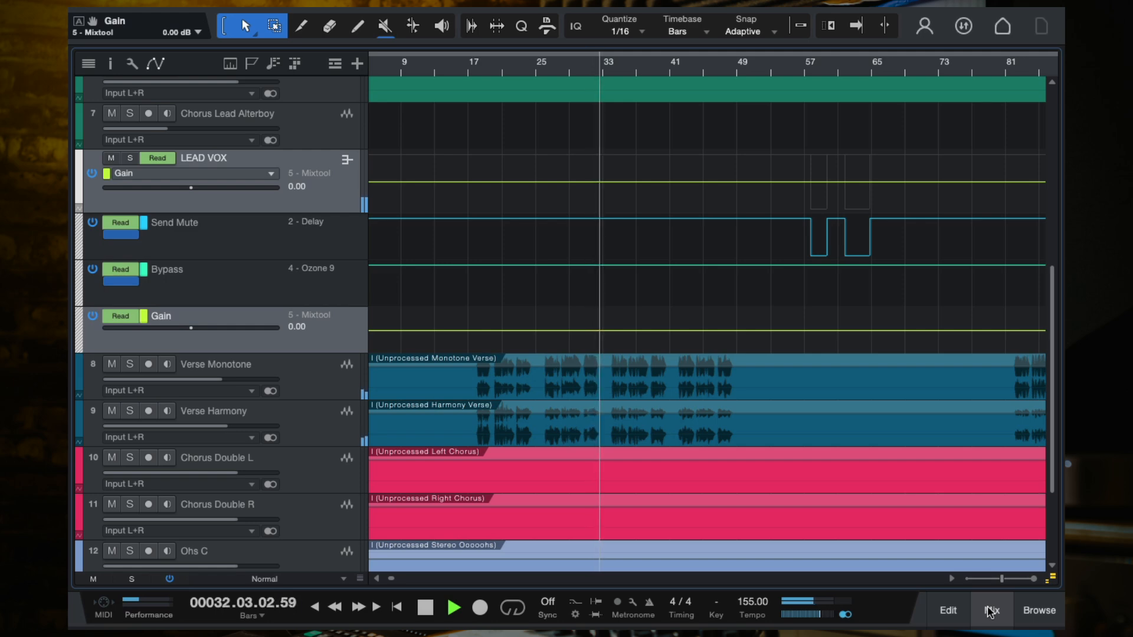
{"action": "key", "text": "f"}
{"action": "key", "text": "space"}
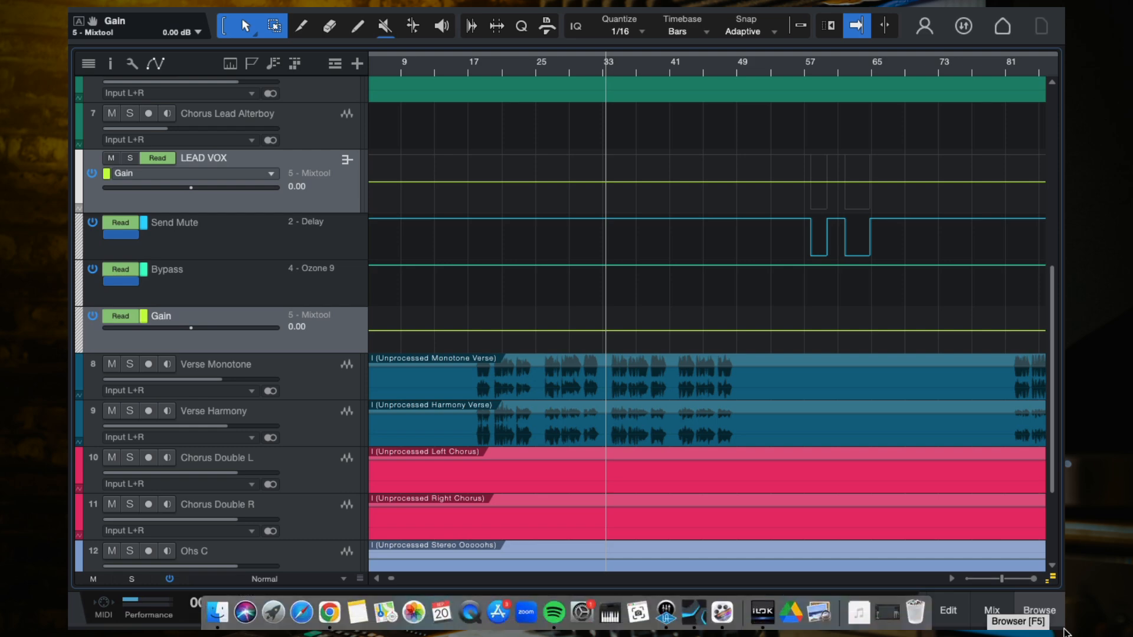
Step: Replay the opening of the first verse from about bar 17 and stop playback
{"action": "left_click", "coordinate": [475, 62]}
{"action": "key", "text": "space"}
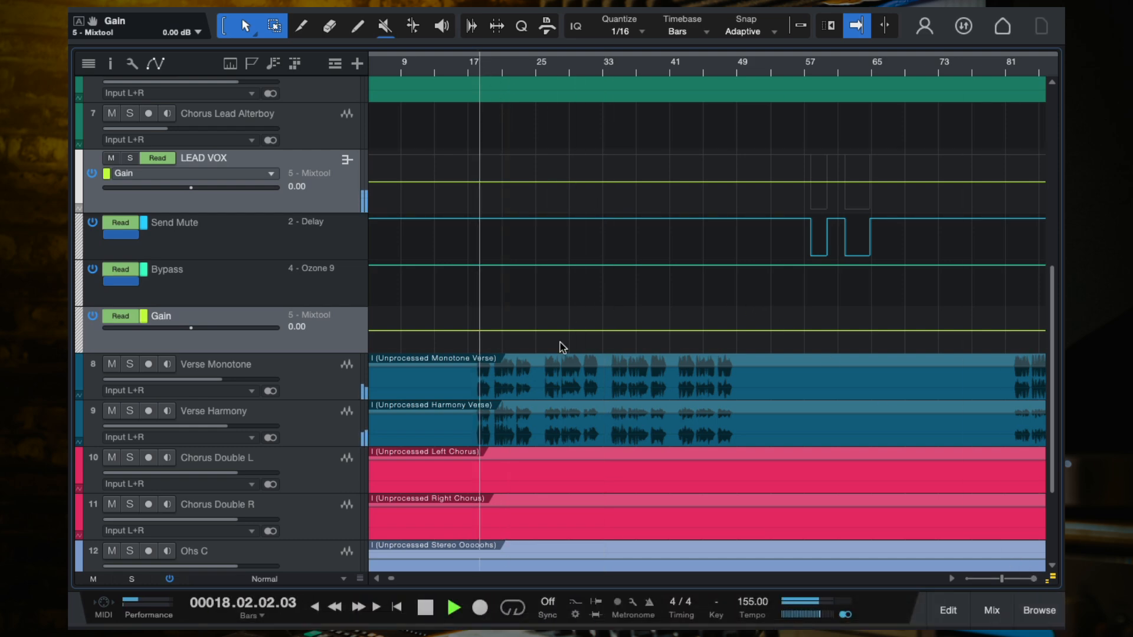
{"action": "key", "text": "space"}
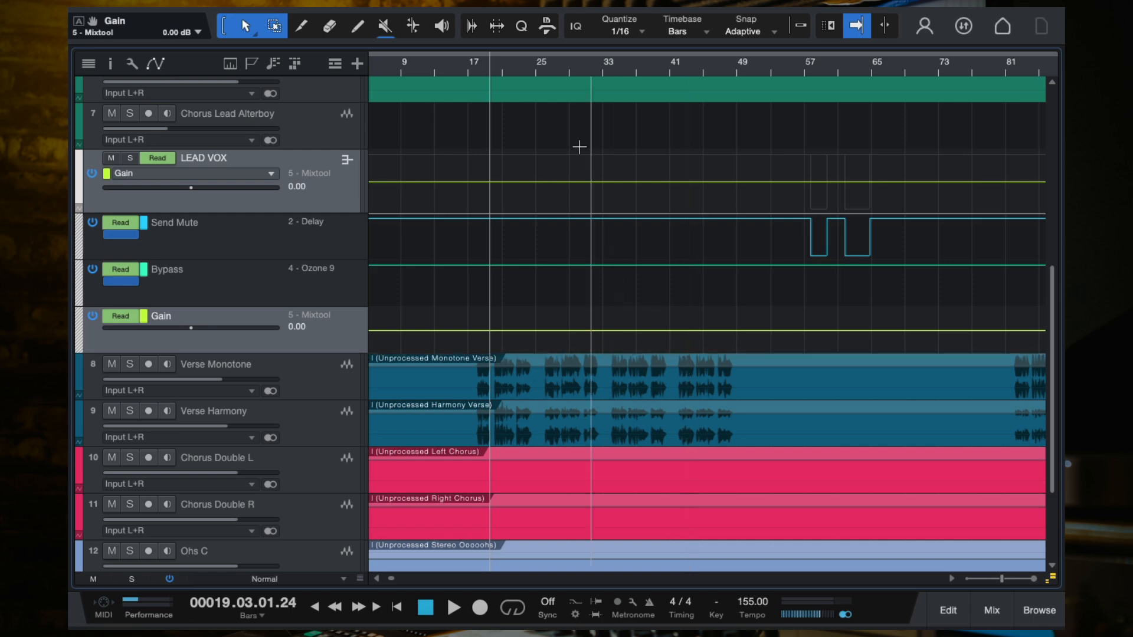
Step: Play the start of the first verse from just before bar 18 and stop around bar 24
{"action": "left_click", "coordinate": [540, 65]}
{"action": "left_click", "coordinate": [481, 74]}
{"action": "scroll", "coordinate": [537, 273], "scroll_direction": "up", "scroll_amount": 3}
{"action": "left_click", "coordinate": [408, 70]}
{"action": "scroll", "coordinate": [480, 246], "scroll_direction": "left", "scroll_amount": 2}
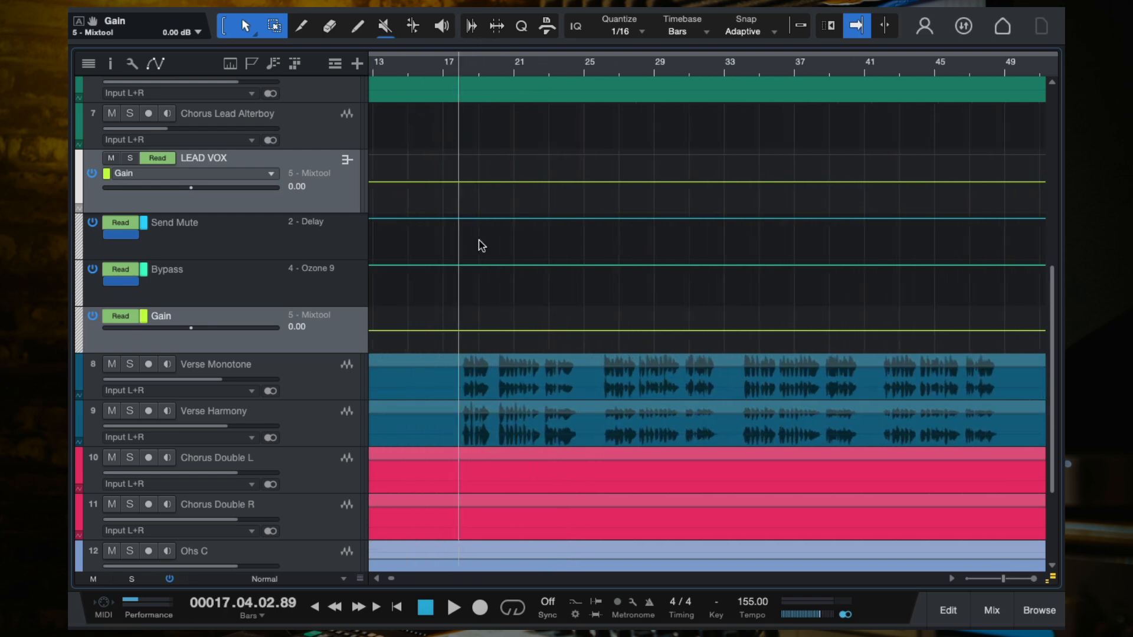
{"action": "key", "text": "space"}
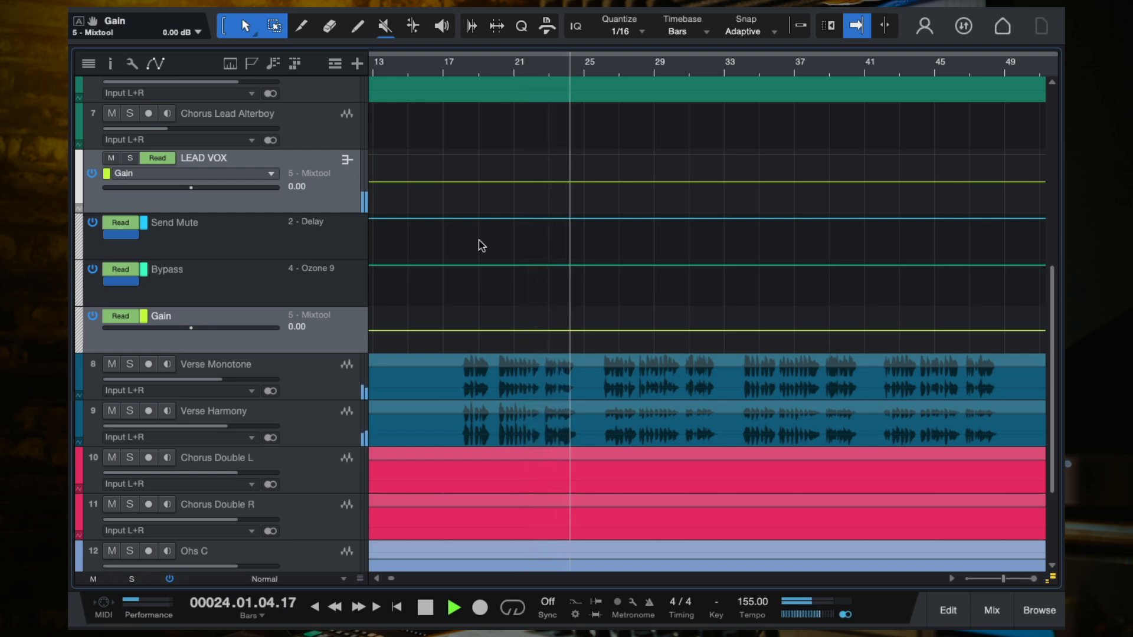
{"action": "key", "text": "space"}
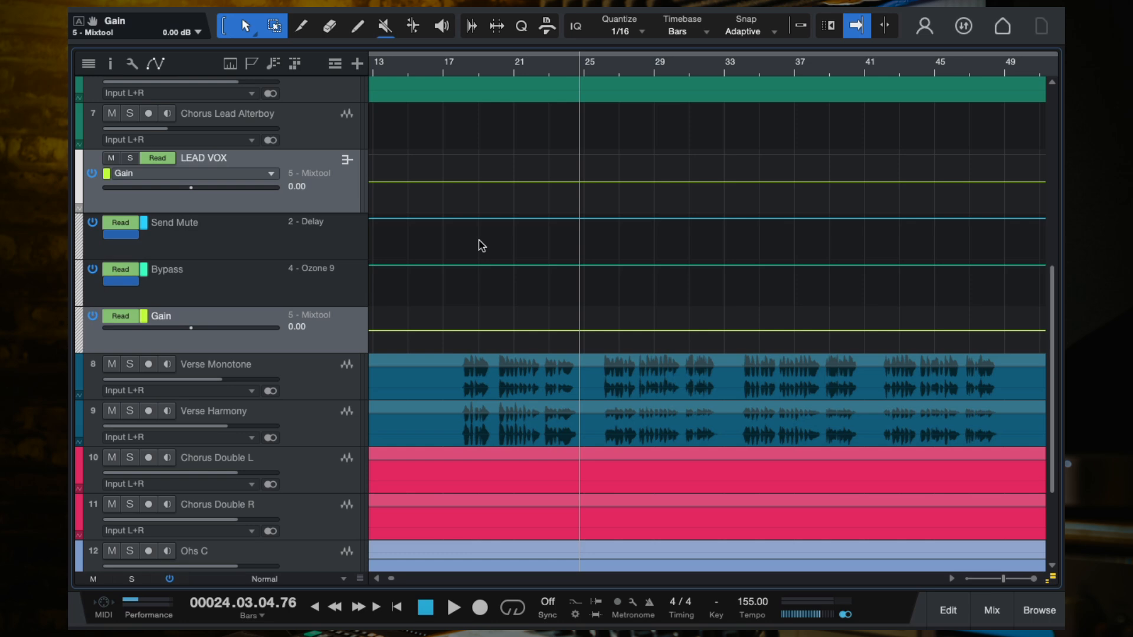
Step: Continue playing the verse from bar 24 through the second group of phrases, stopping around bar 32
{"action": "key", "text": "space"}
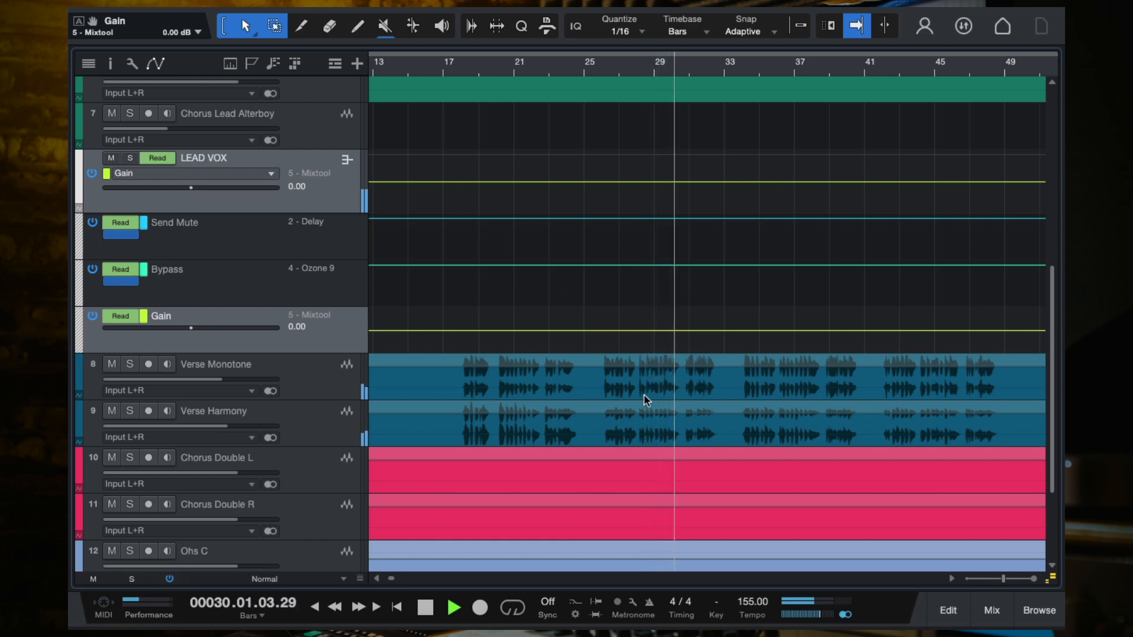
{"action": "scroll", "coordinate": [643, 395], "scroll_direction": "right", "scroll_amount": 2}
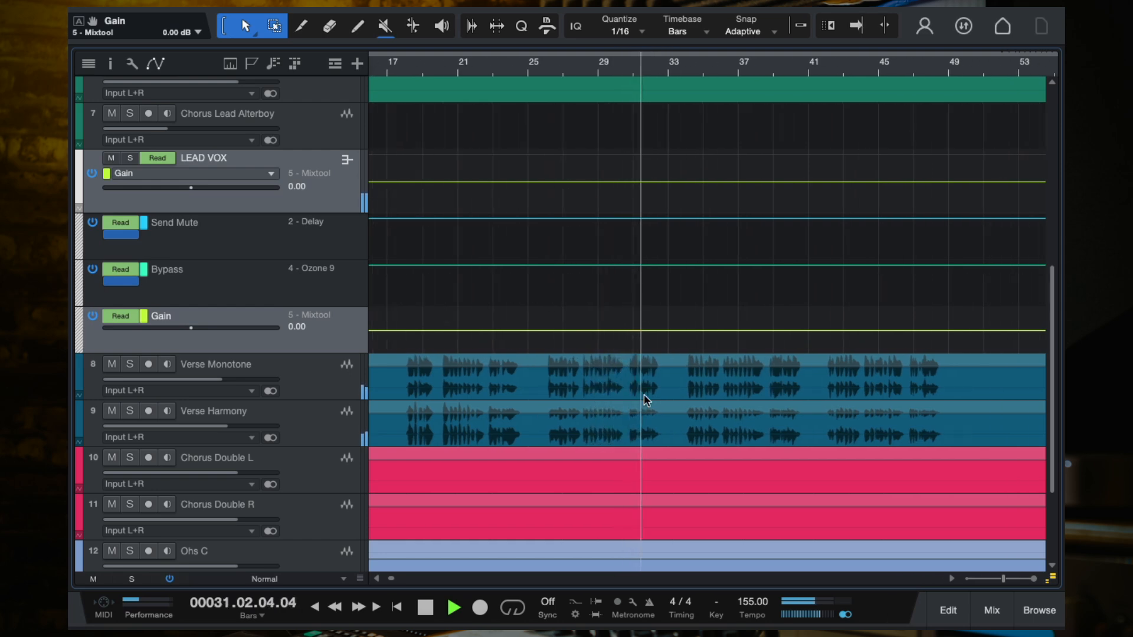
{"action": "key", "text": "f"}
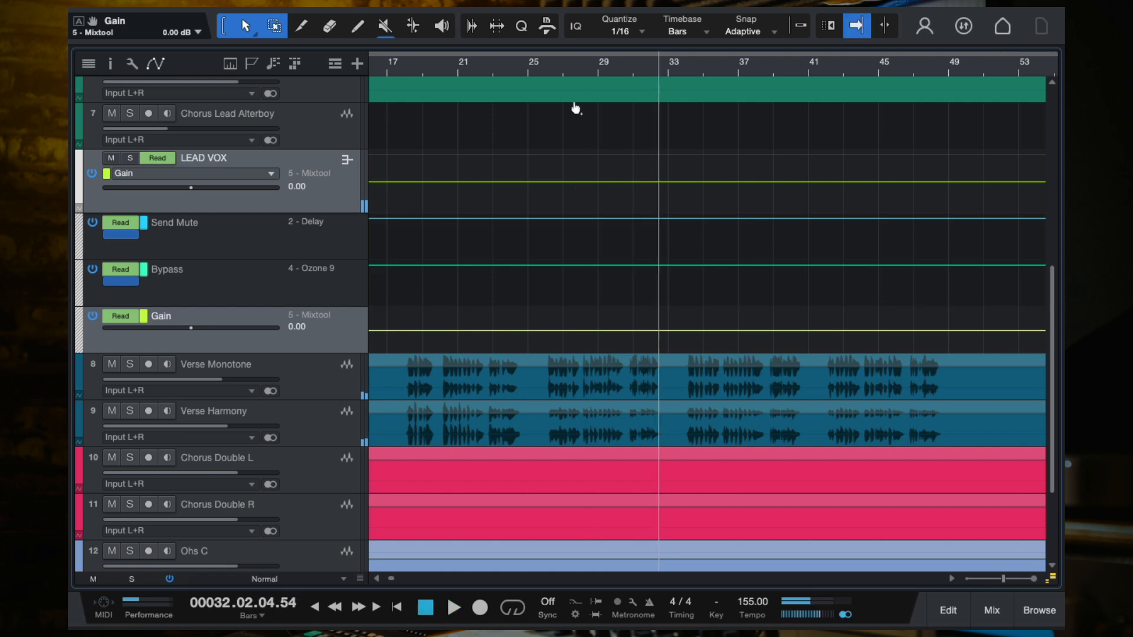
Step: Replay the phrases from about bar 26 and stop around bar 30 to judge the lead vocal level
{"action": "left_click", "coordinate": [549, 66]}
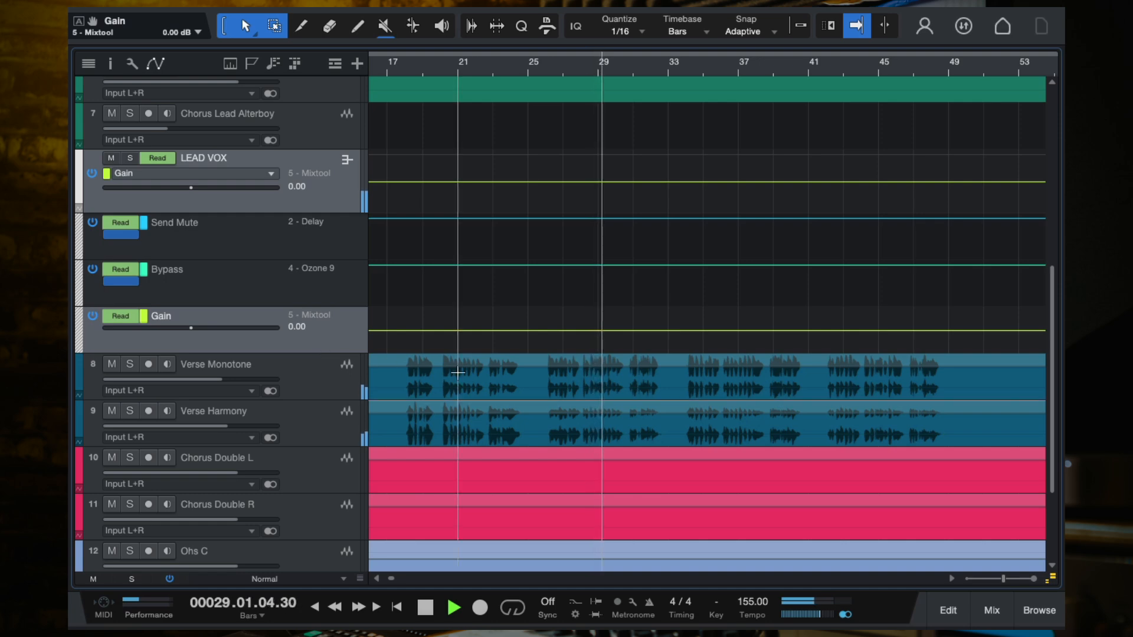
{"action": "scroll", "coordinate": [570, 406], "scroll_direction": "right", "scroll_amount": 1}
{"action": "key", "text": "space"}
{"action": "key", "text": "f"}
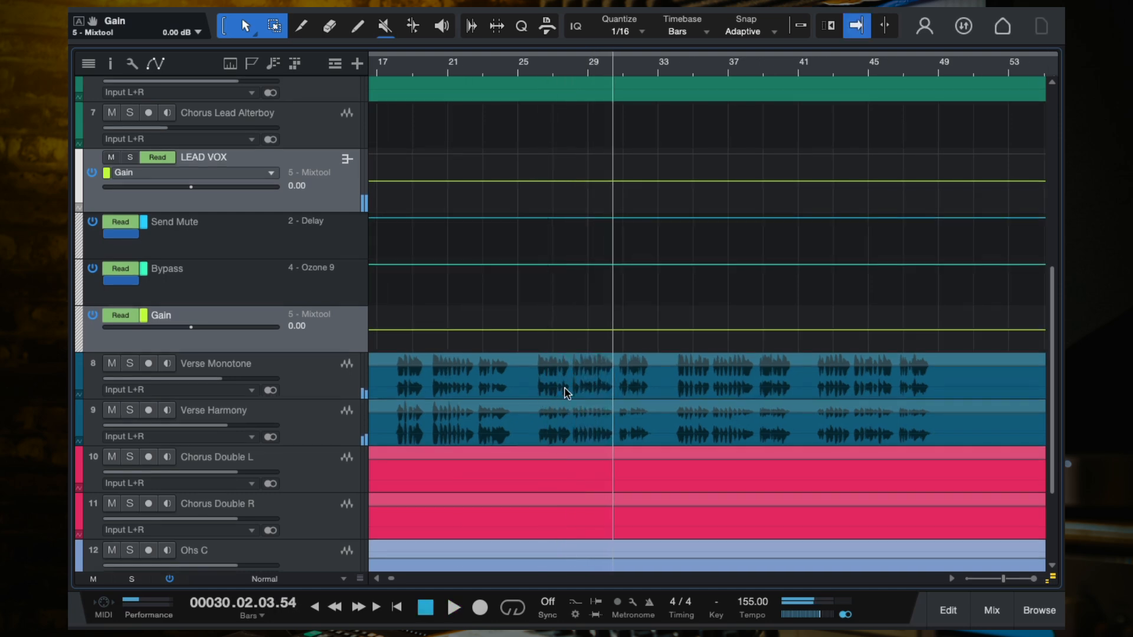
Step: Place the playback position at about bar 26 and set the LEAD VOX Gain automation to Write
{"action": "key", "text": "e"}
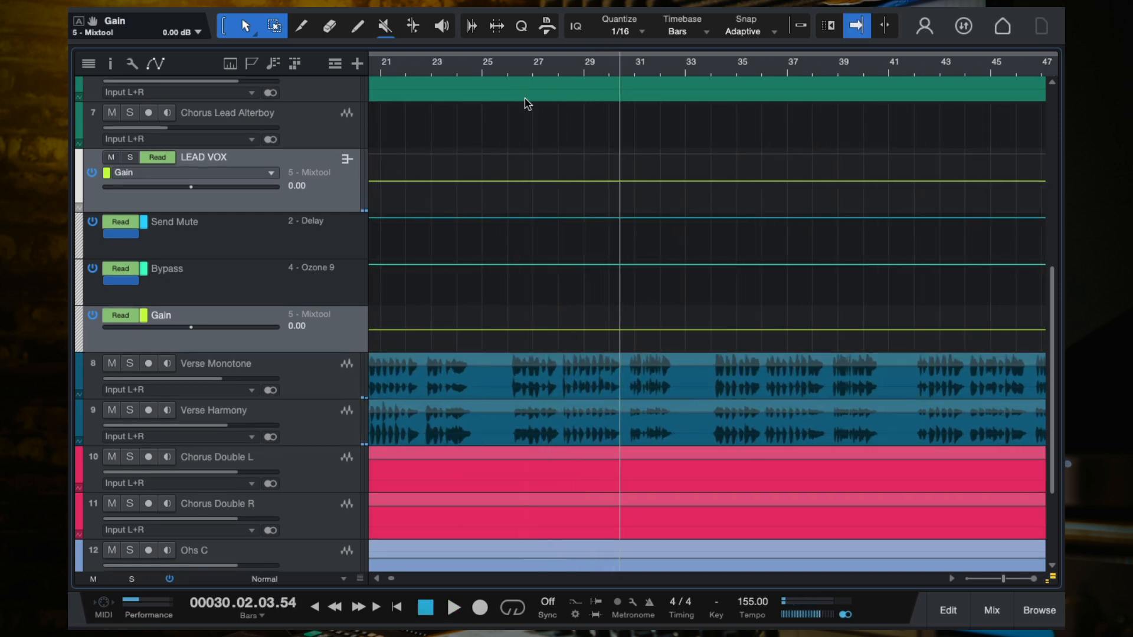
{"action": "left_click", "coordinate": [516, 62]}
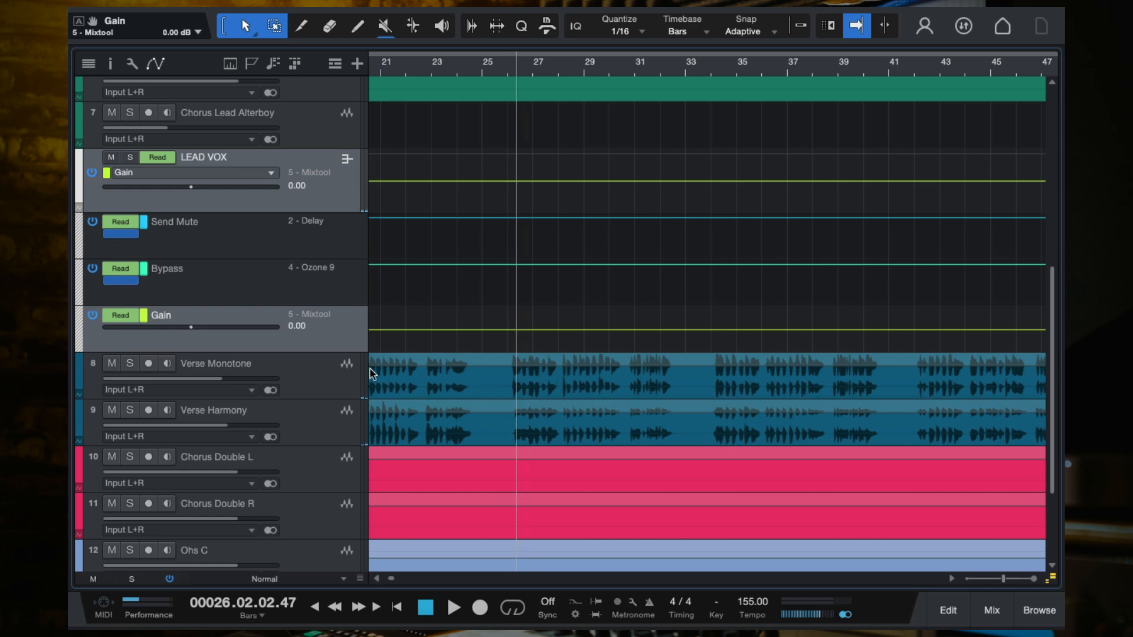
{"action": "left_click", "coordinate": [126, 315]}
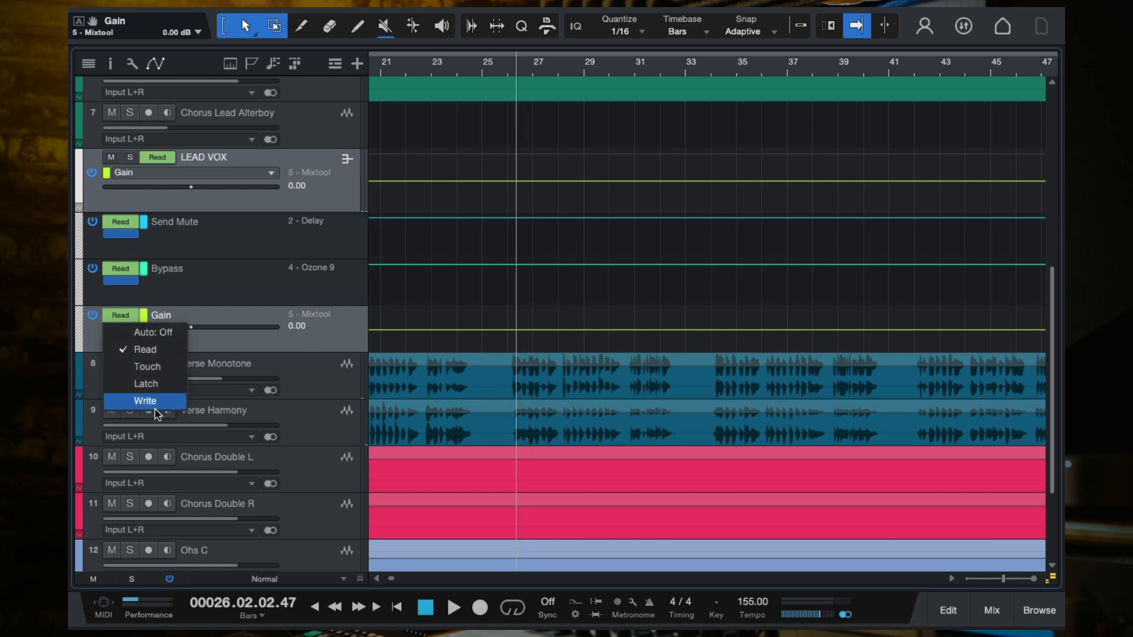
{"action": "left_click", "coordinate": [148, 401]}
Step: Try to record a Gain boost of about 1.51 dB on LEAD VOX while playing from bar 26 to bar 30
{"action": "left_click_drag", "start_coordinate": [189, 337], "coordinate": [182, 333]}
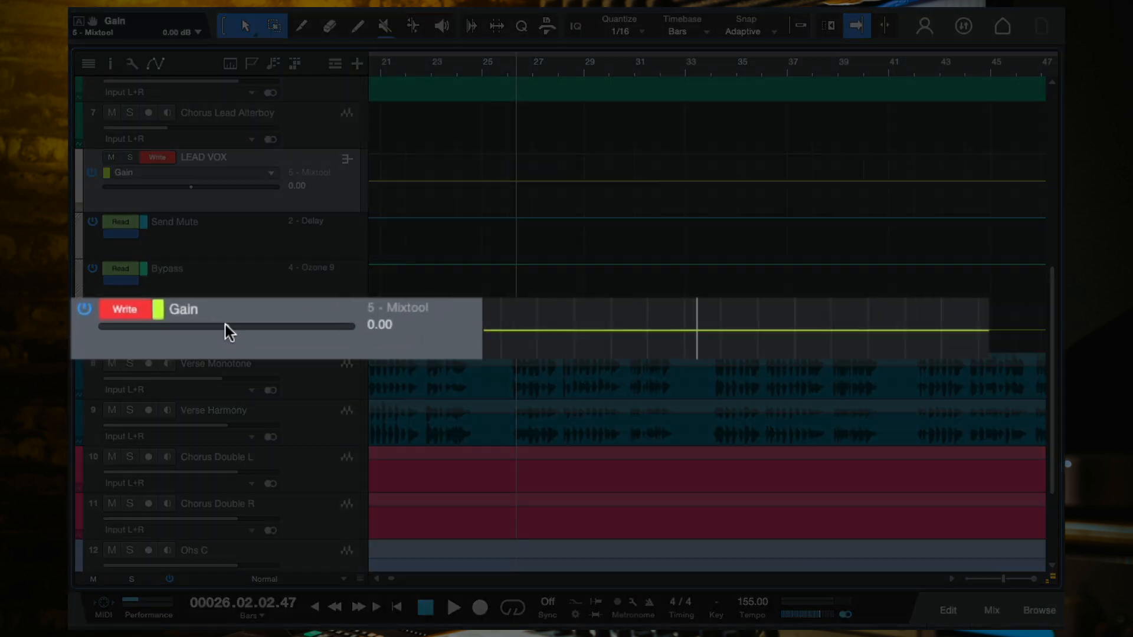
{"action": "key", "text": "space"}
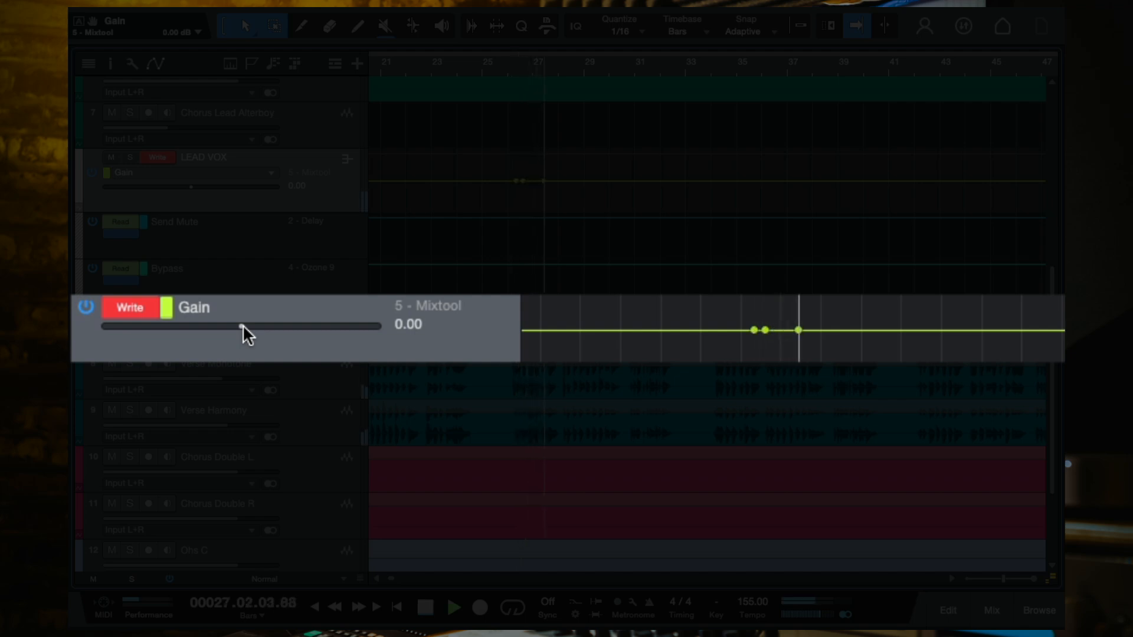
{"action": "left_click_drag", "start_coordinate": [242, 325], "coordinate": [250, 325]}
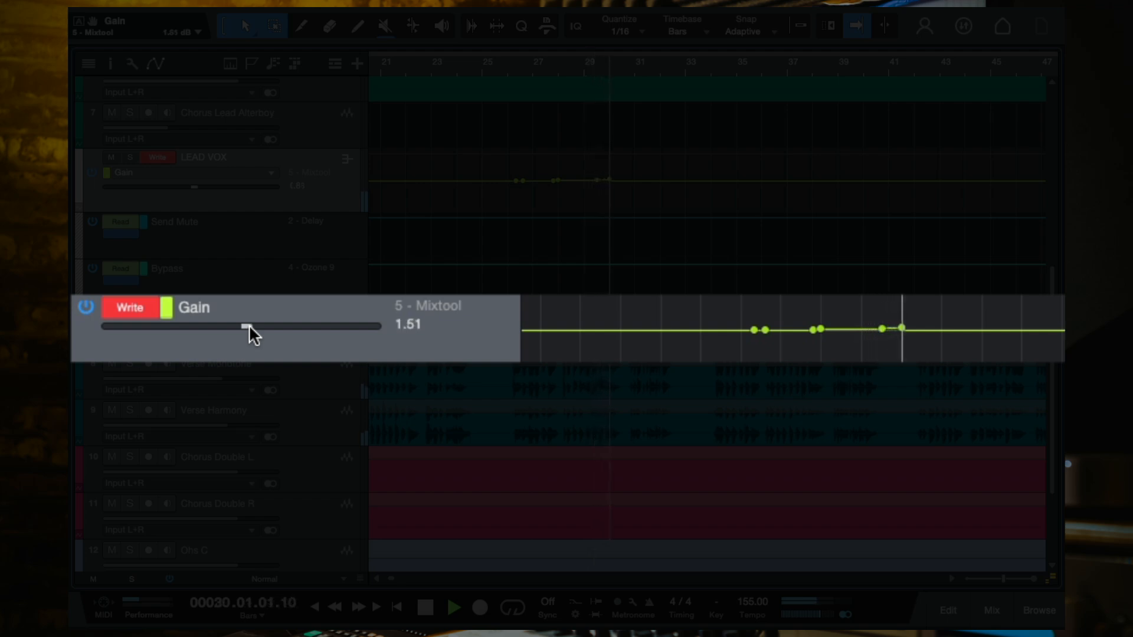
{"action": "key", "text": "space"}
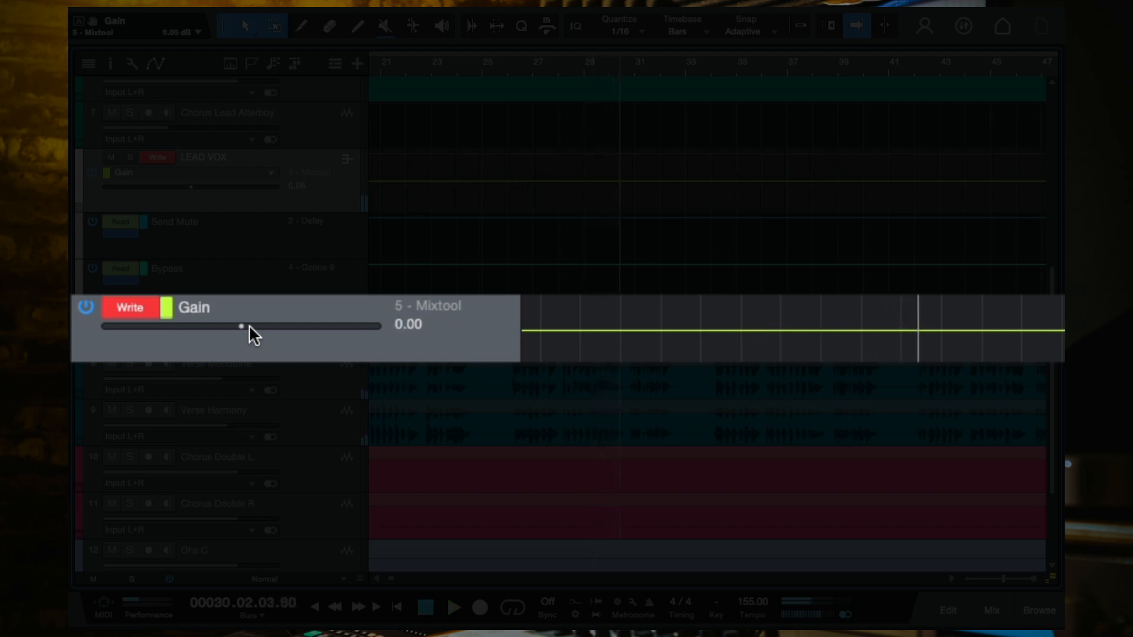
Step: Record a LEAD VOX Gain boost of about 0.65 dB between bars 28 and 30 during playback, and set the automation to Read
{"action": "left_click", "coordinate": [492, 70]}
{"action": "key", "text": "space"}
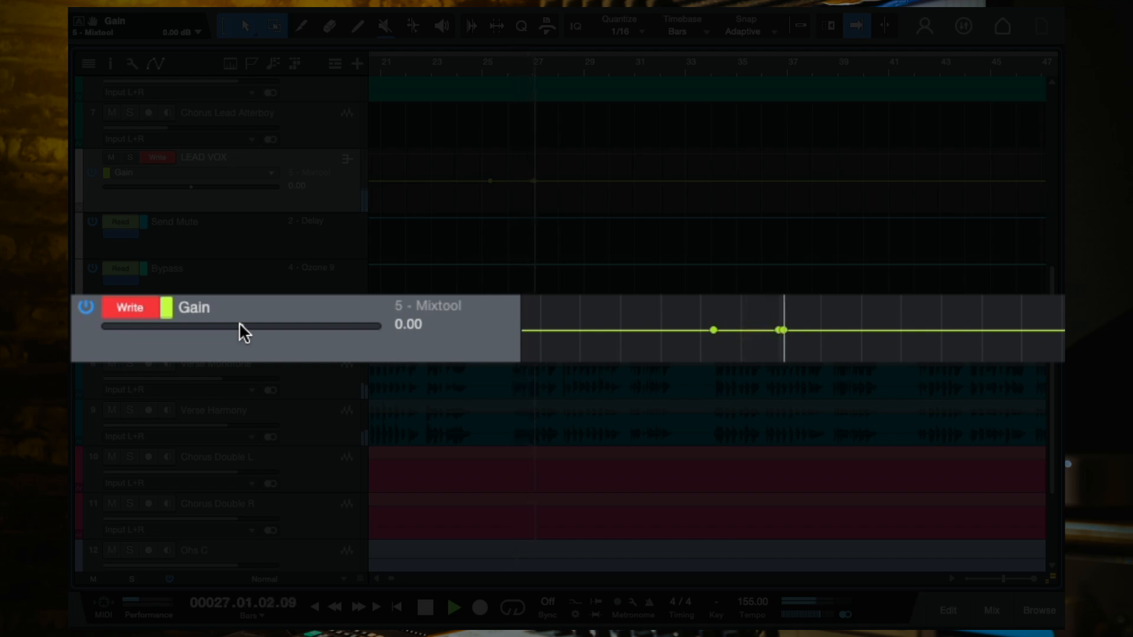
{"action": "left_click_drag", "start_coordinate": [239, 323], "coordinate": [243, 324]}
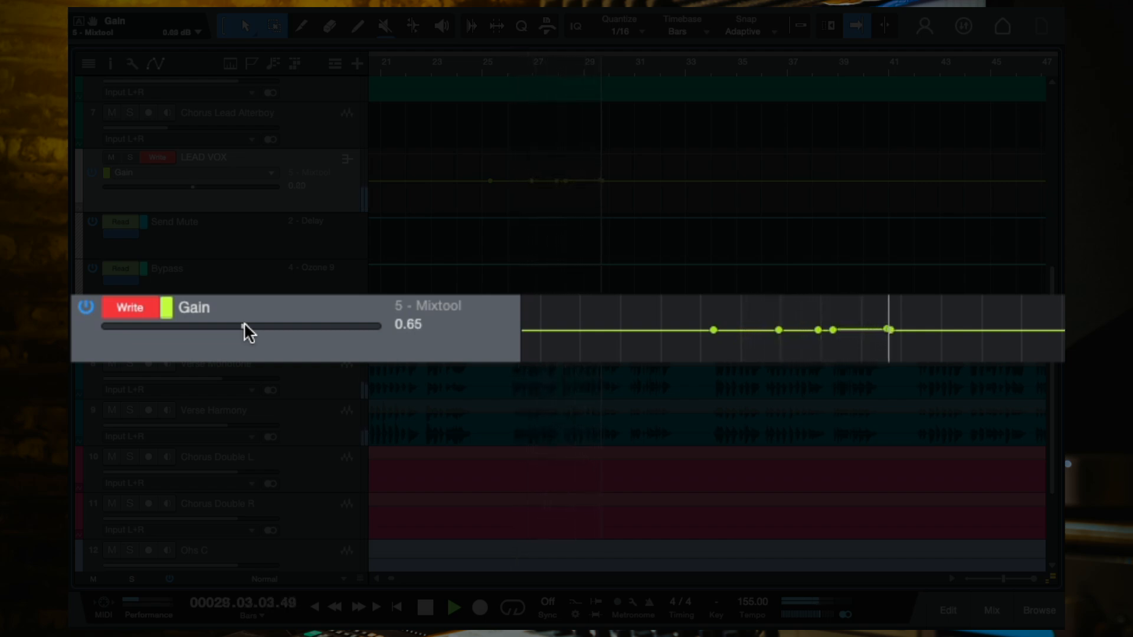
{"action": "key", "text": "space"}
{"action": "left_click", "coordinate": [137, 303]}
{"action": "left_click", "coordinate": [165, 348]}
Step: Play the automated passage from just before bar 26 and stop around bar 30 to check the Gain boost
{"action": "left_click", "coordinate": [501, 68]}
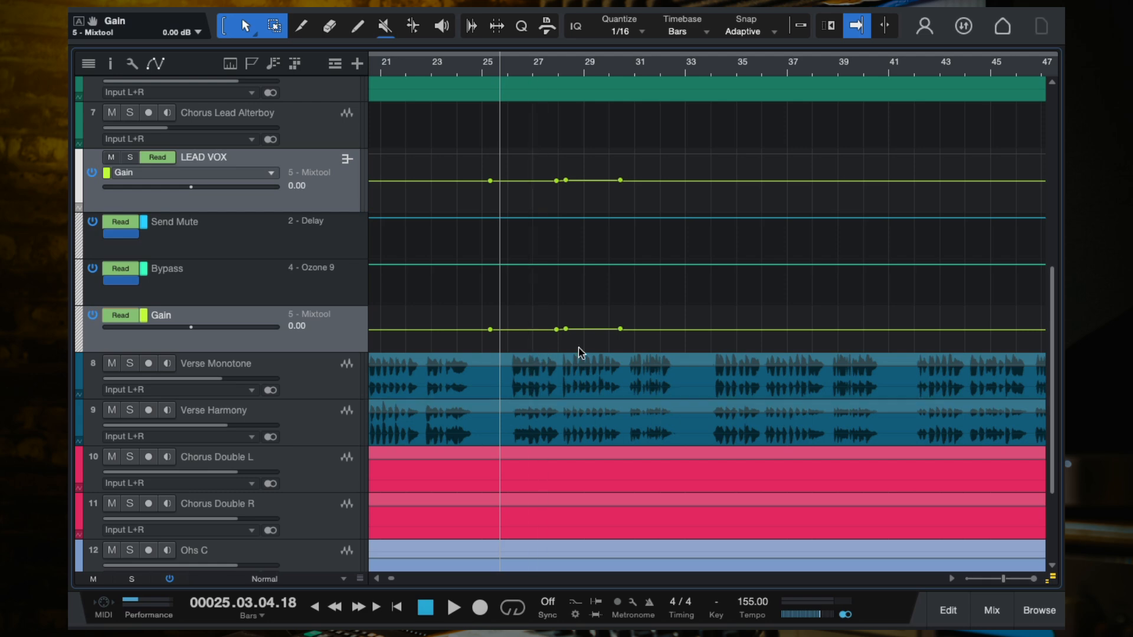
{"action": "scroll", "coordinate": [579, 352], "scroll_direction": "up", "scroll_amount": 3}
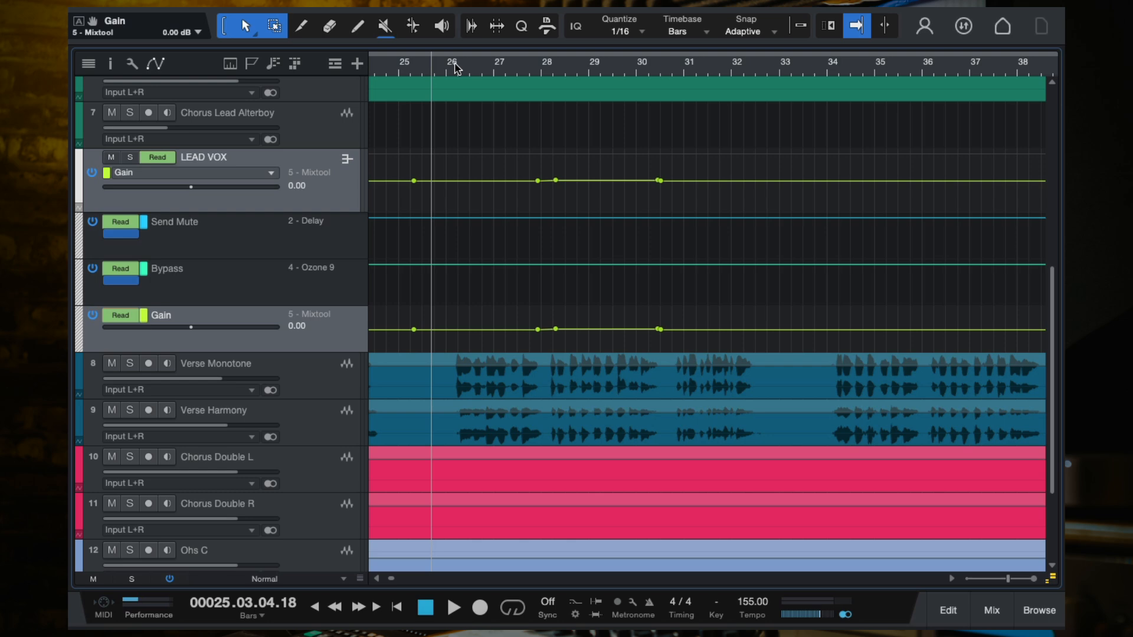
{"action": "key", "text": "space"}
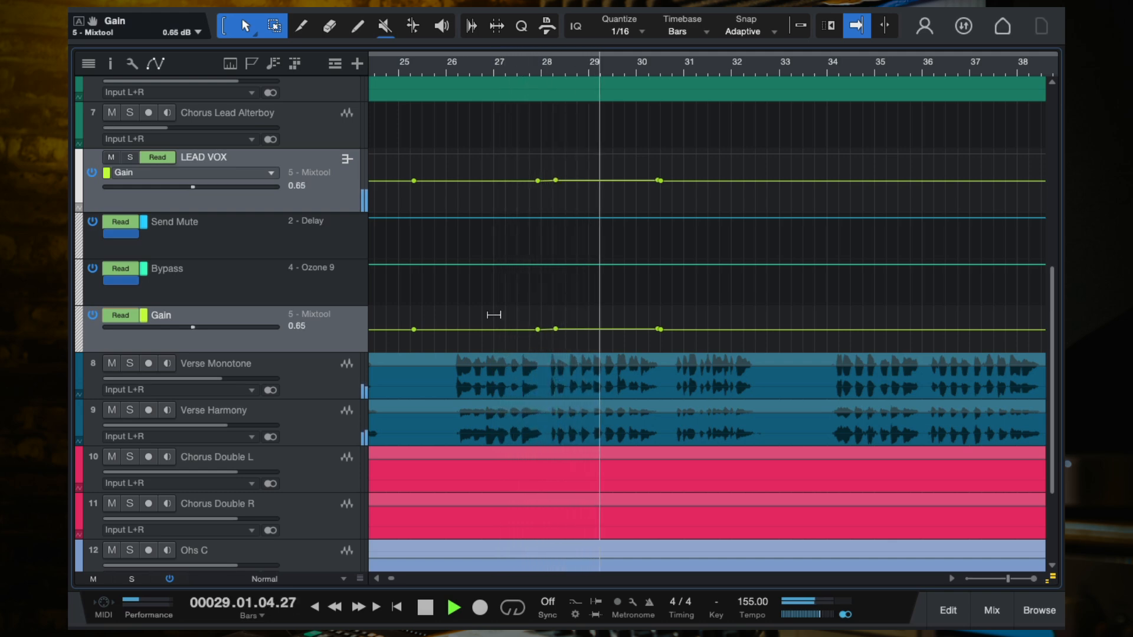
{"action": "key", "text": "space"}
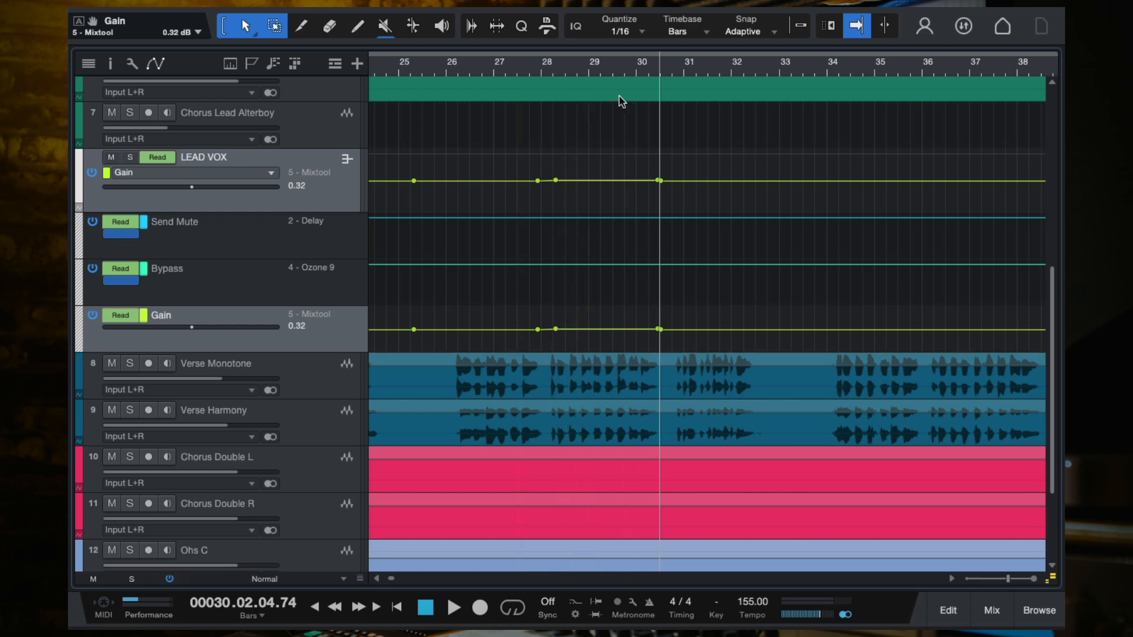
Step: Play from bar 29 past the end of the Gain boost into the next phrases, stopping before bar 36
{"action": "left_click", "coordinate": [600, 66]}
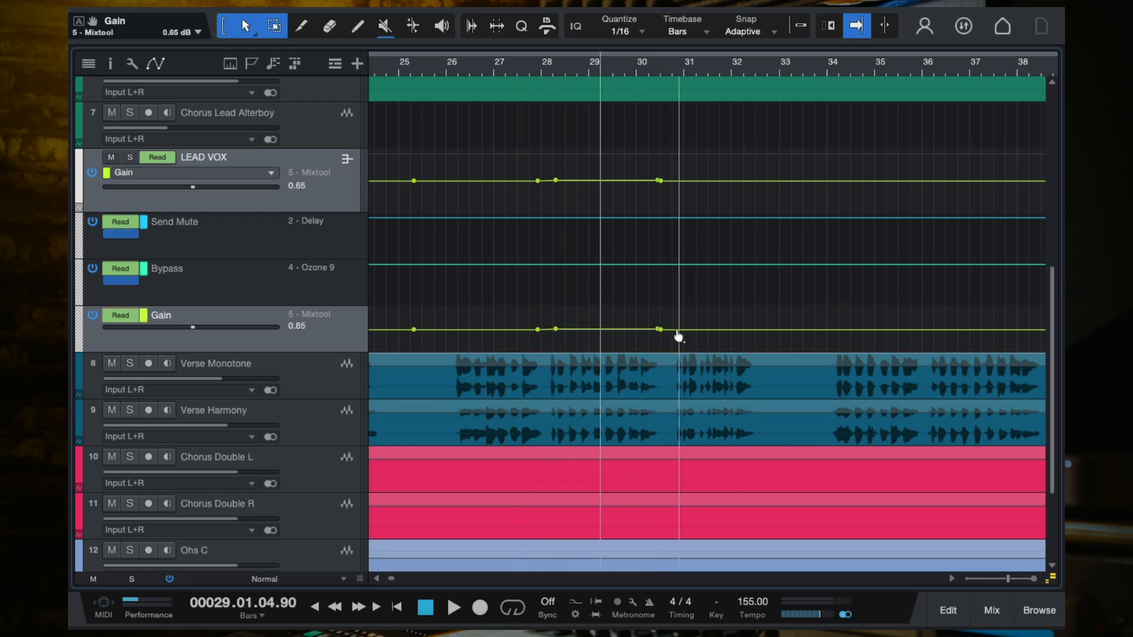
{"action": "key", "text": "space"}
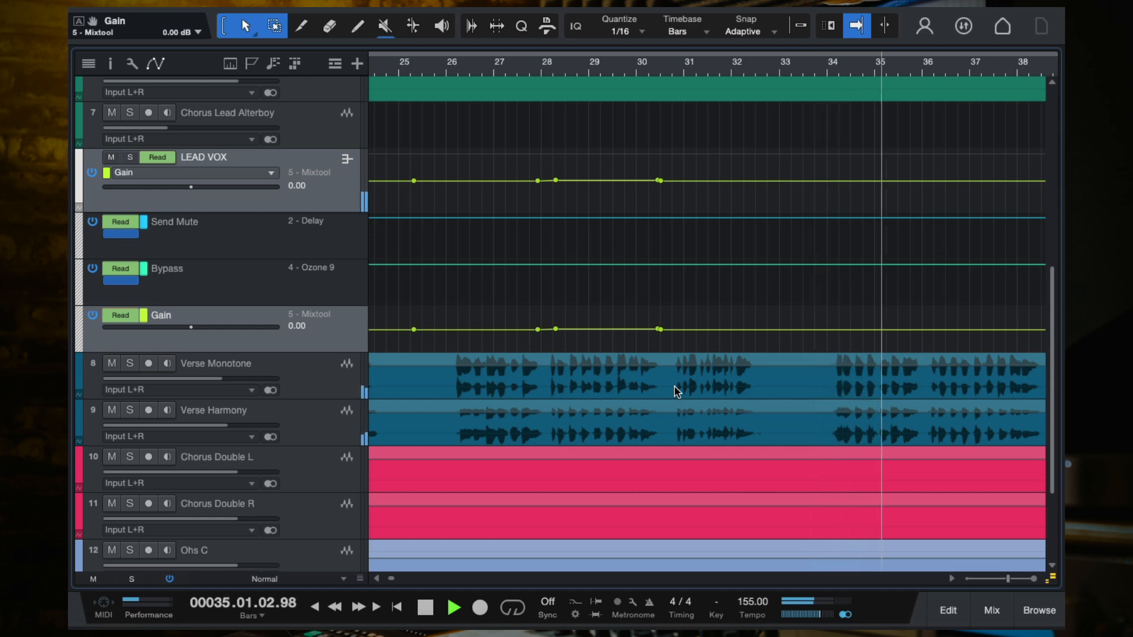
{"action": "key", "text": "space"}
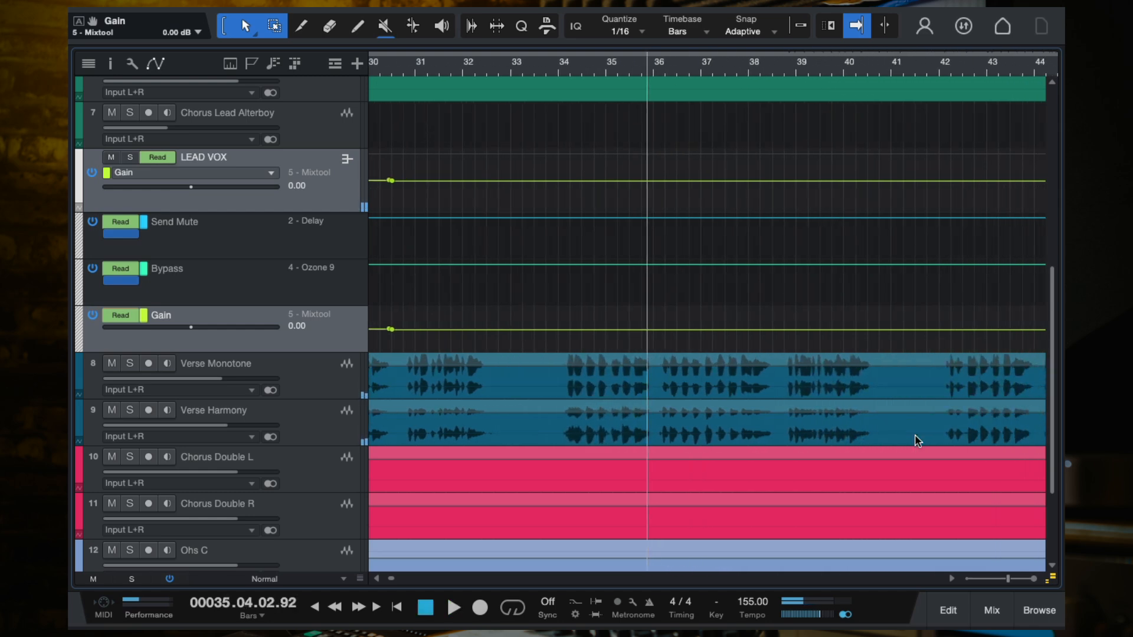
Step: Replay the phrase between bar 34 and bar 36 twice to judge the lead vocal level
{"action": "left_click", "coordinate": [563, 59]}
{"action": "key", "text": "space"}
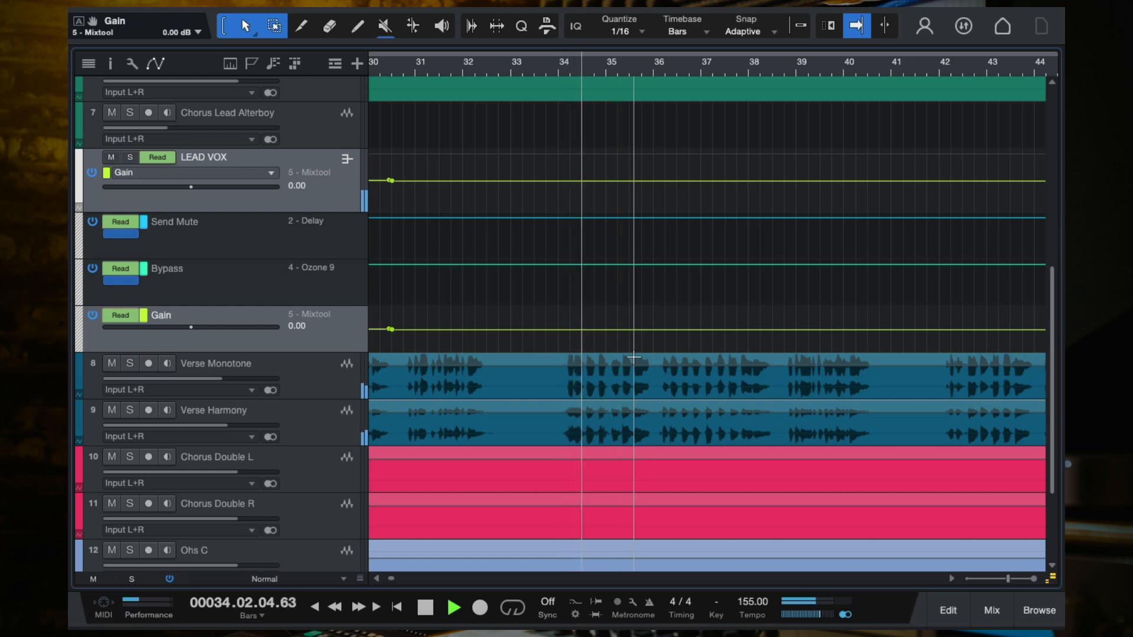
{"action": "key", "text": "space"}
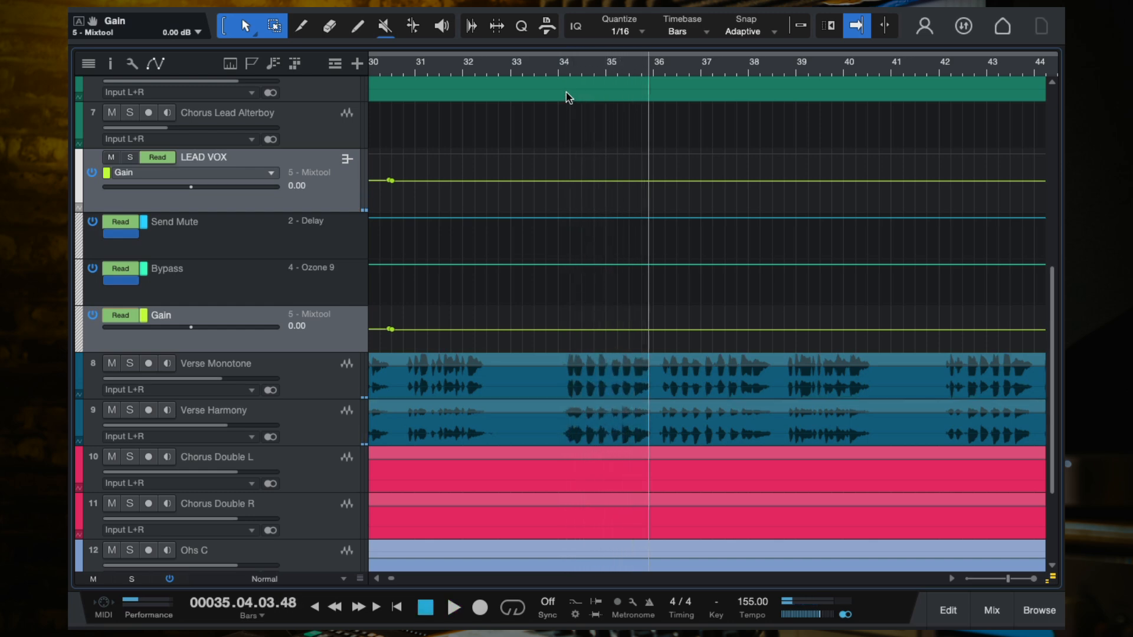
{"action": "left_click", "coordinate": [568, 72]}
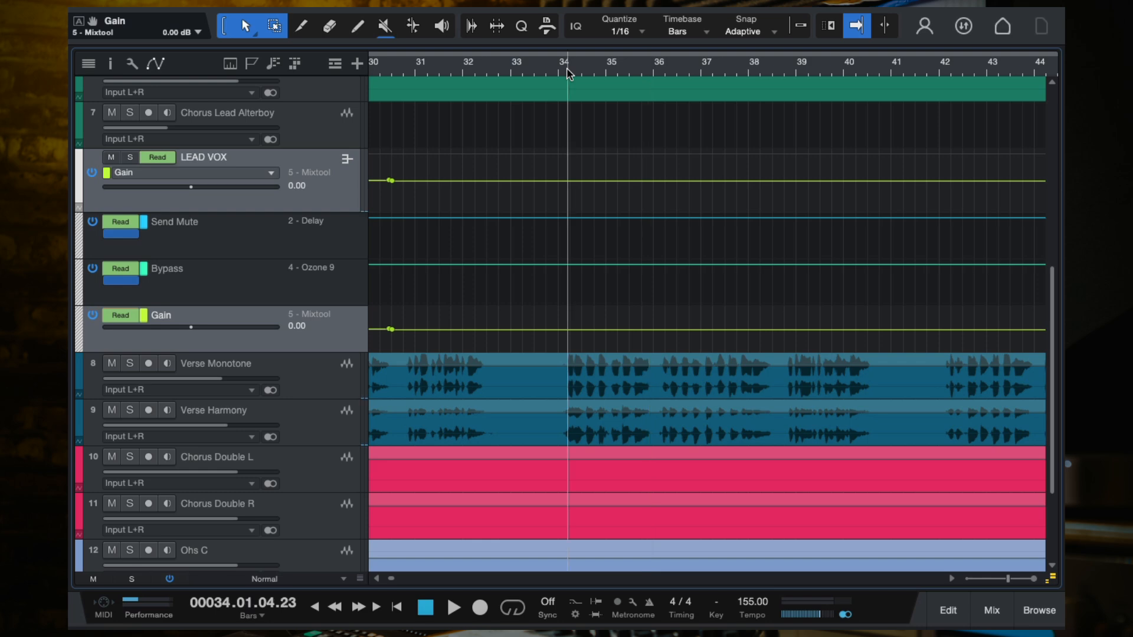
{"action": "key", "text": "space"}
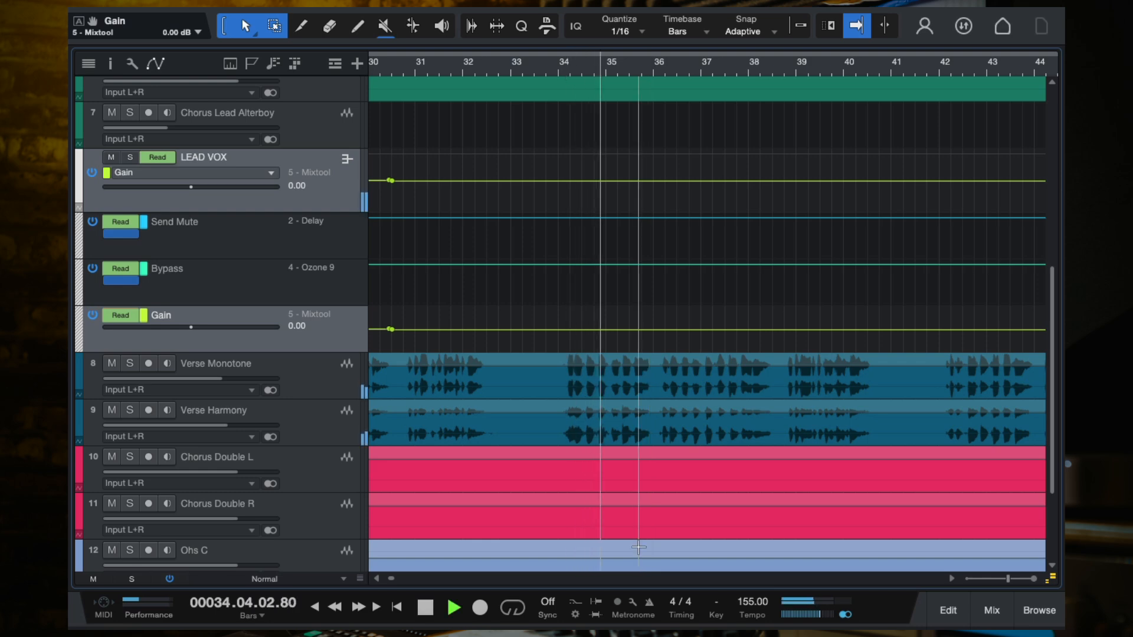
{"action": "key", "text": "space"}
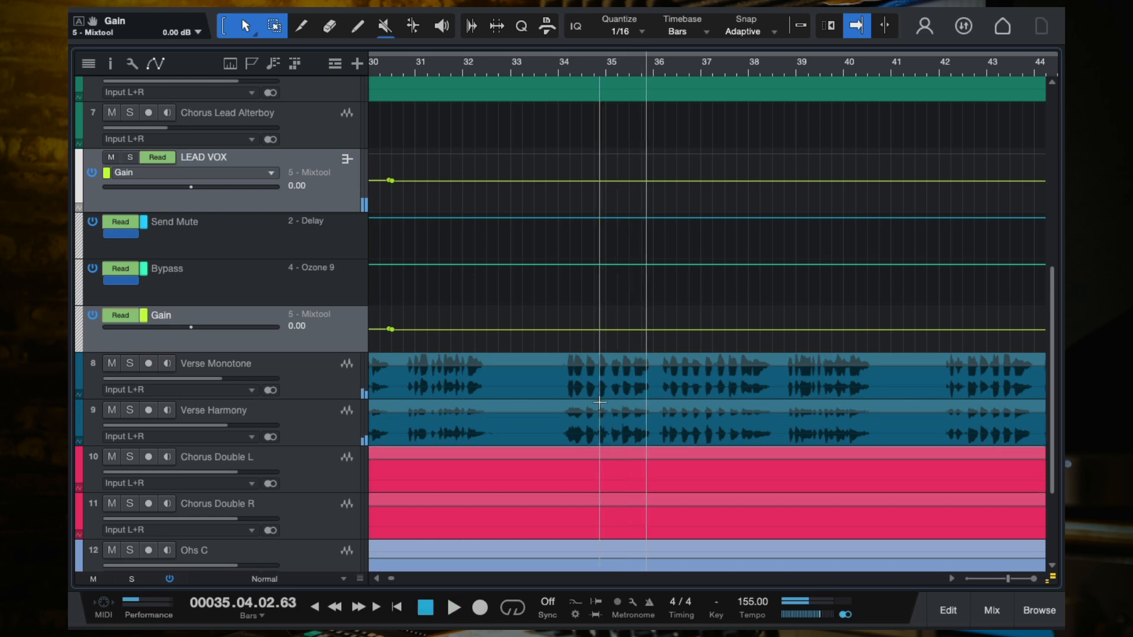
Step: Place the playback position just after bar 33 and set the LEAD VOX Gain automation to Write
{"action": "scroll", "coordinate": [601, 472], "scroll_direction": "up", "scroll_amount": 3}
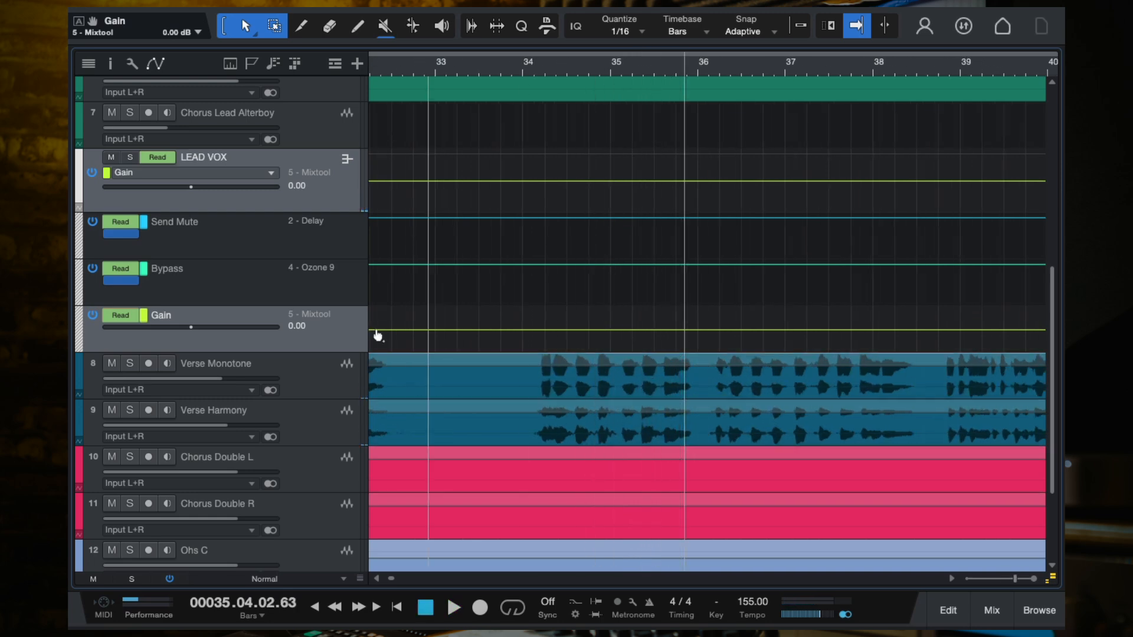
{"action": "left_click", "coordinate": [457, 73]}
{"action": "left_click", "coordinate": [122, 317]}
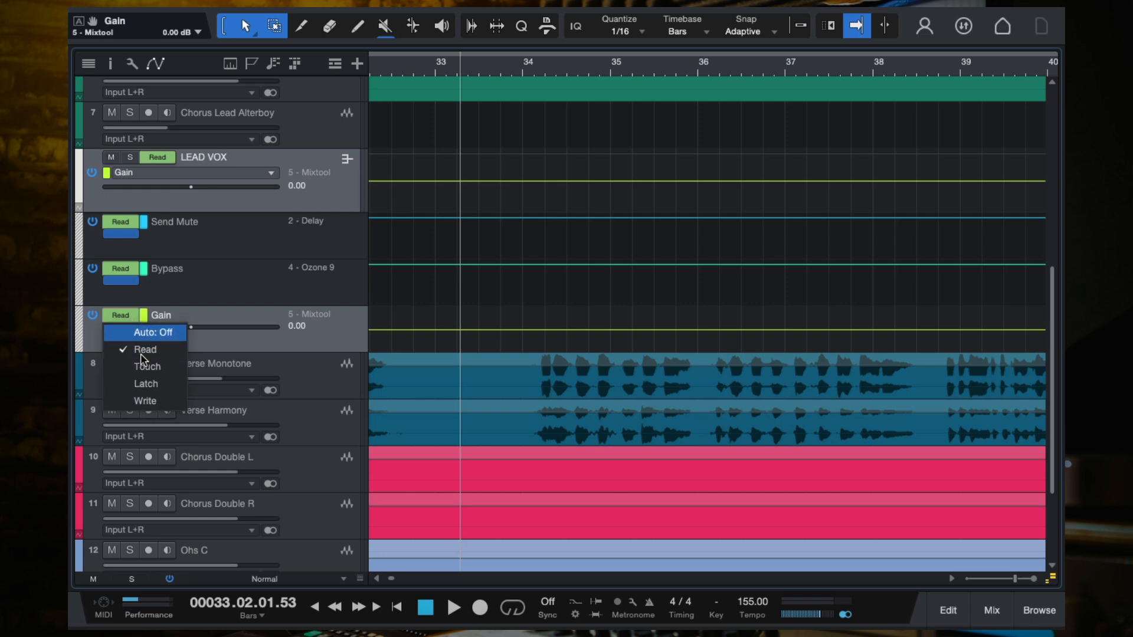
{"action": "left_click", "coordinate": [161, 402]}
Step: Try to record a Gain boost on the phrase starting at bar 34 during playback, and undo the pass
{"action": "key", "text": "space"}
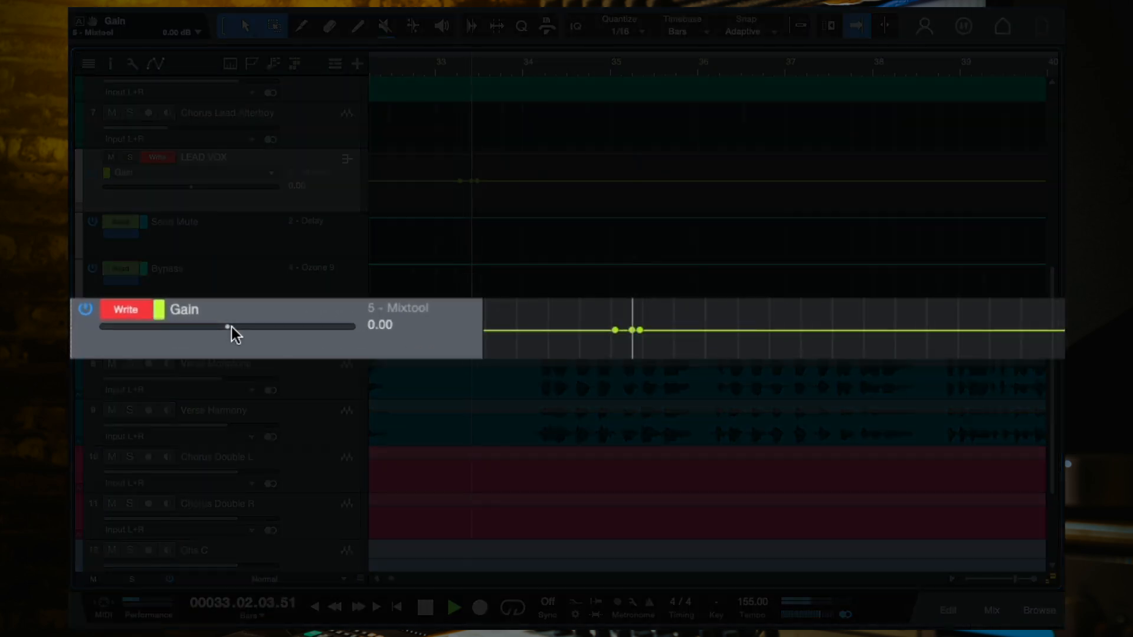
{"action": "left_click_drag", "start_coordinate": [230, 328], "coordinate": [234, 326]}
{"action": "key", "text": "space"}
{"action": "key", "text": "ctrl+z"}
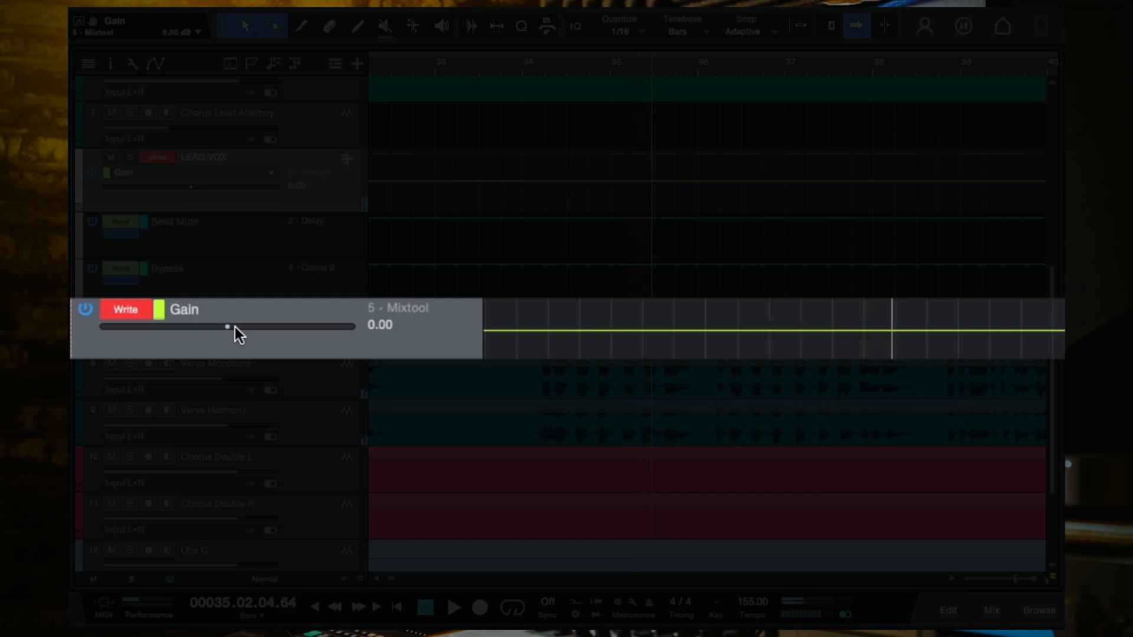
Step: Record a LEAD VOX Gain boost of about 0.86 dB from late in bar 34 to bar 36, playing from mid-bar 33
{"action": "left_click", "coordinate": [480, 71]}
{"action": "key", "text": "space"}
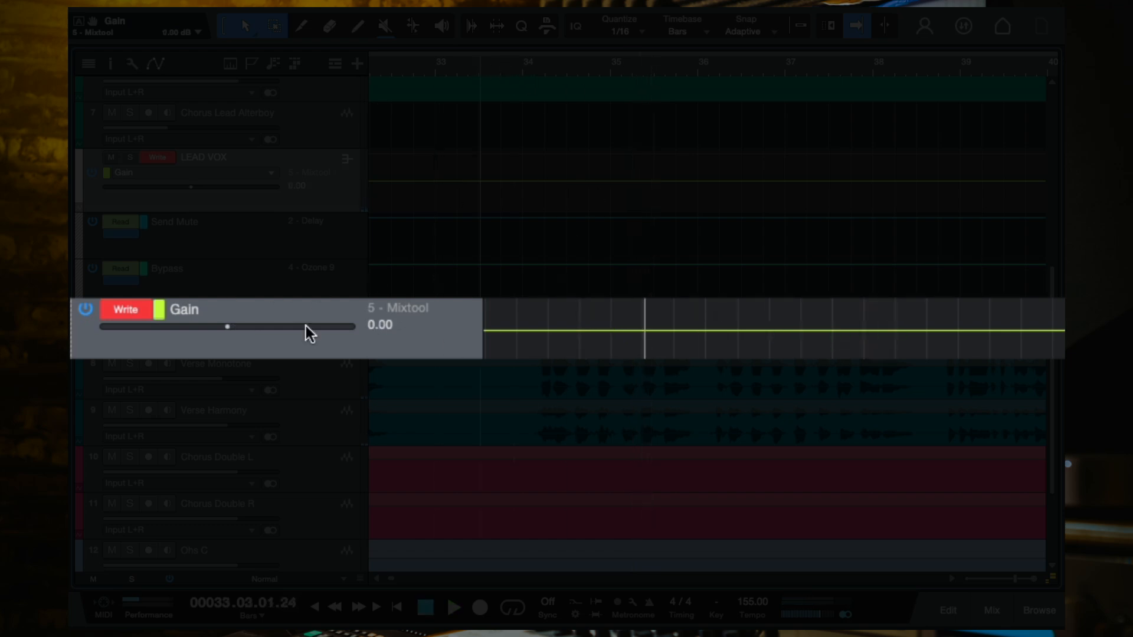
{"action": "left_click_drag", "start_coordinate": [228, 330], "coordinate": [234, 331]}
{"action": "key", "text": "space"}
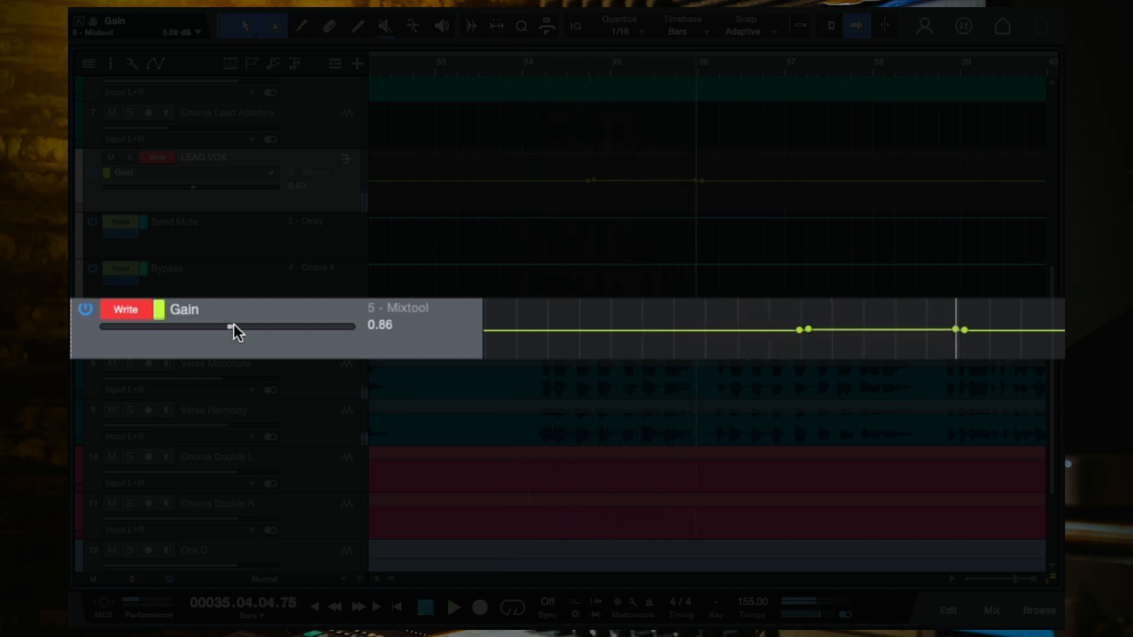
Step: Return the LEAD VOX Gain automation to Read and play the boosted phrase from about bar 34 to bar 36
{"action": "left_click", "coordinate": [125, 310]}
{"action": "left_click", "coordinate": [180, 357]}
{"action": "left_click", "coordinate": [524, 67]}
{"action": "key", "text": "space"}
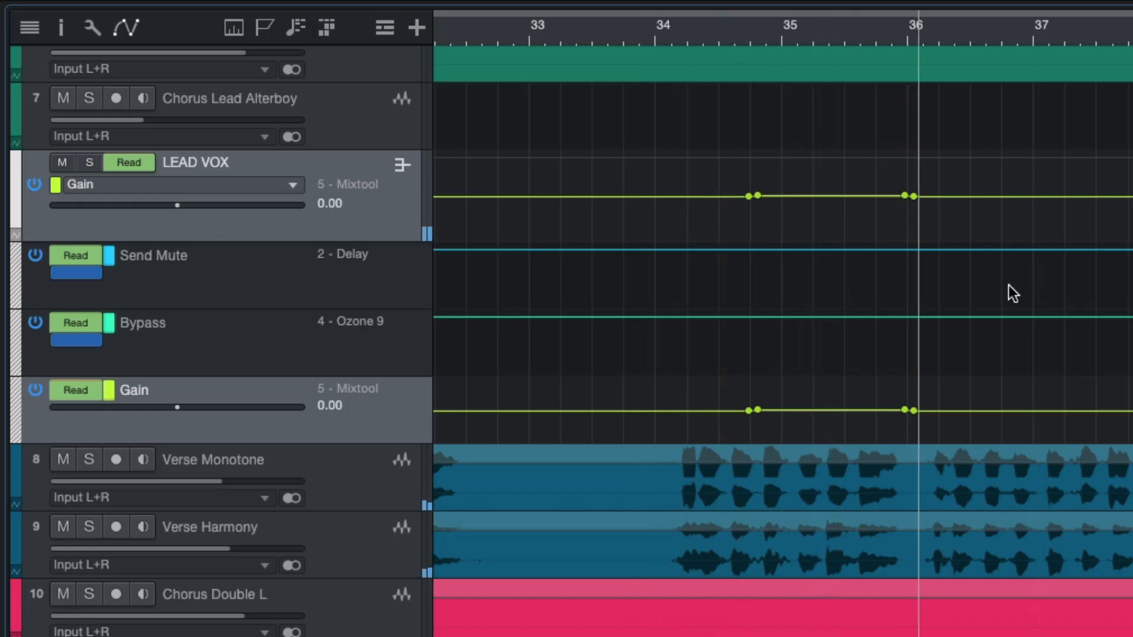
Step: Replay the boosted phrase from mid-bar 34 to judge where the Gain boost should end
{"action": "left_click", "coordinate": [905, 411]}
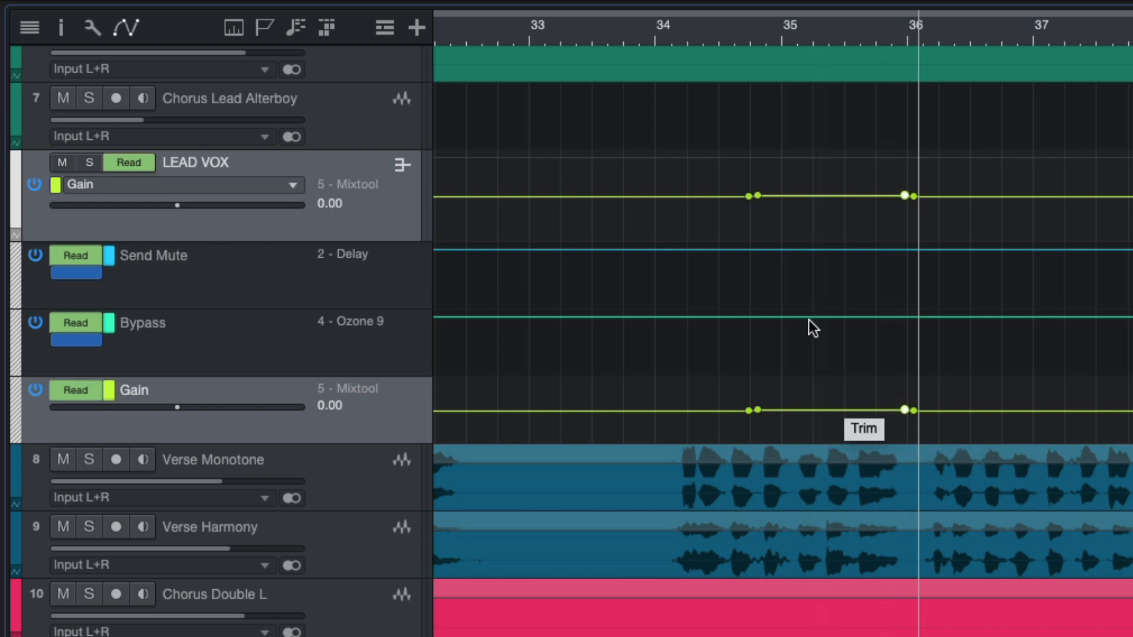
{"action": "left_click", "coordinate": [721, 39]}
{"action": "key", "text": "space"}
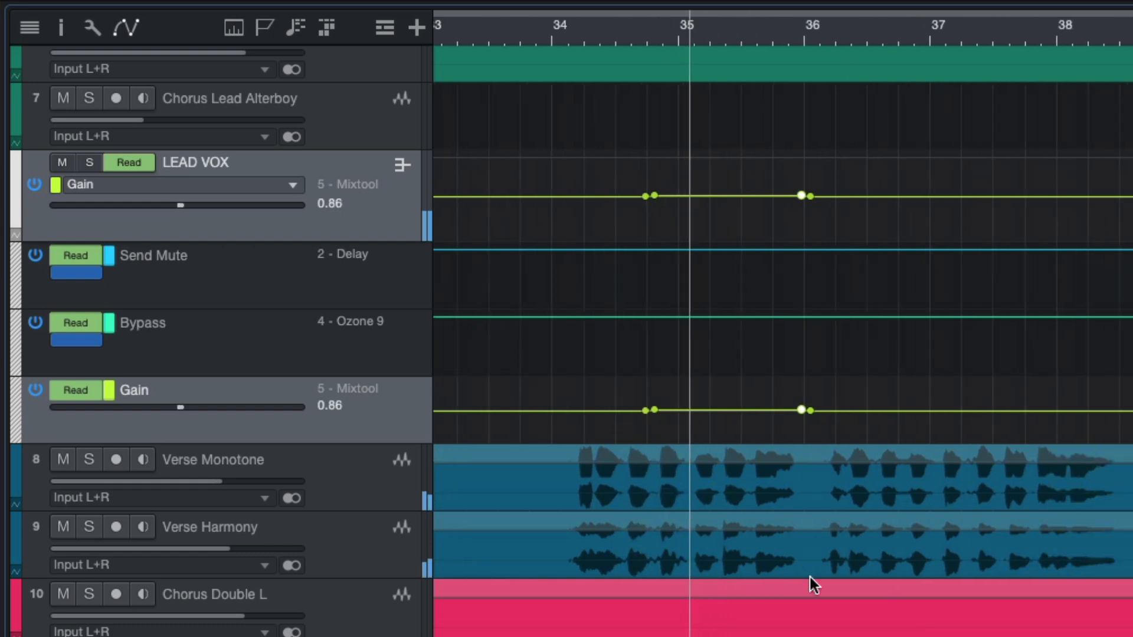
{"action": "key", "text": "space"}
{"action": "key", "text": "e"}
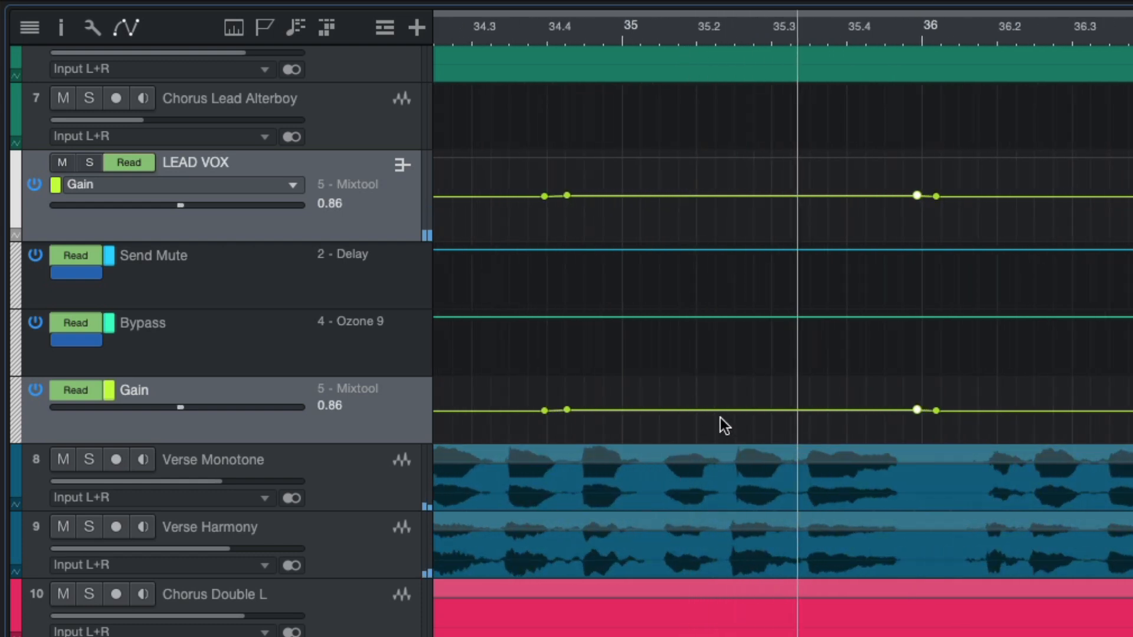
Step: End the Gain boost early with two points between 35.2 and 35.3, deleting the point just before bar 36 and setting the second new point to 0
{"action": "left_click", "coordinate": [726, 410]}
{"action": "left_click", "coordinate": [916, 411]}
{"action": "key", "text": "Delete"}
{"action": "left_click", "coordinate": [737, 410]}
{"action": "right_click", "coordinate": [736, 410]}
{"action": "type", "text": "0"}
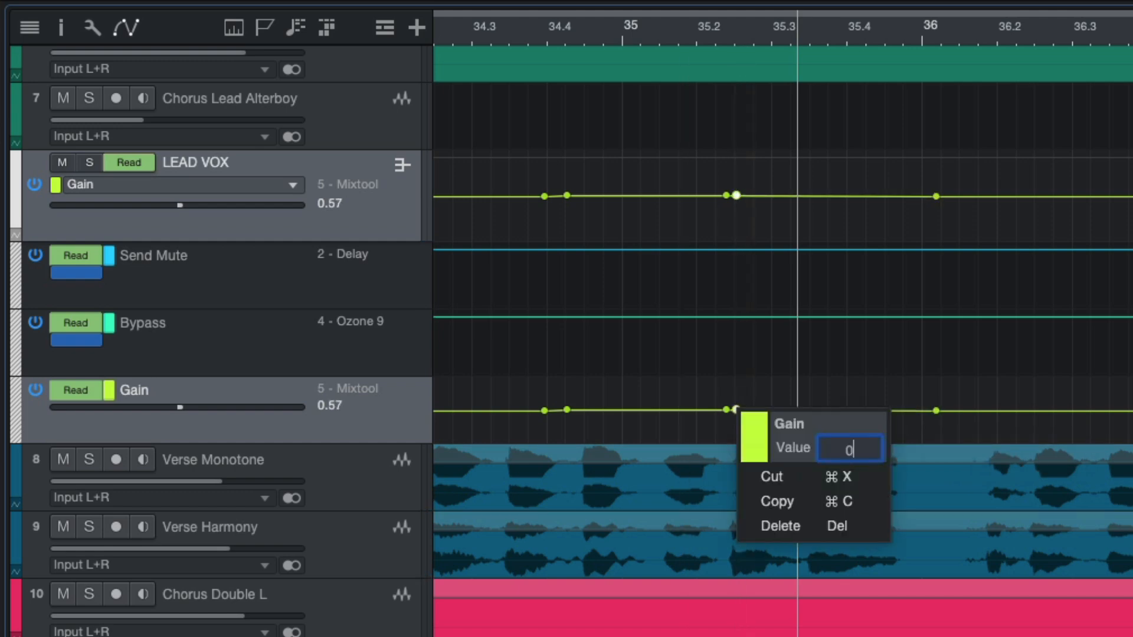
{"action": "key", "text": "Return"}
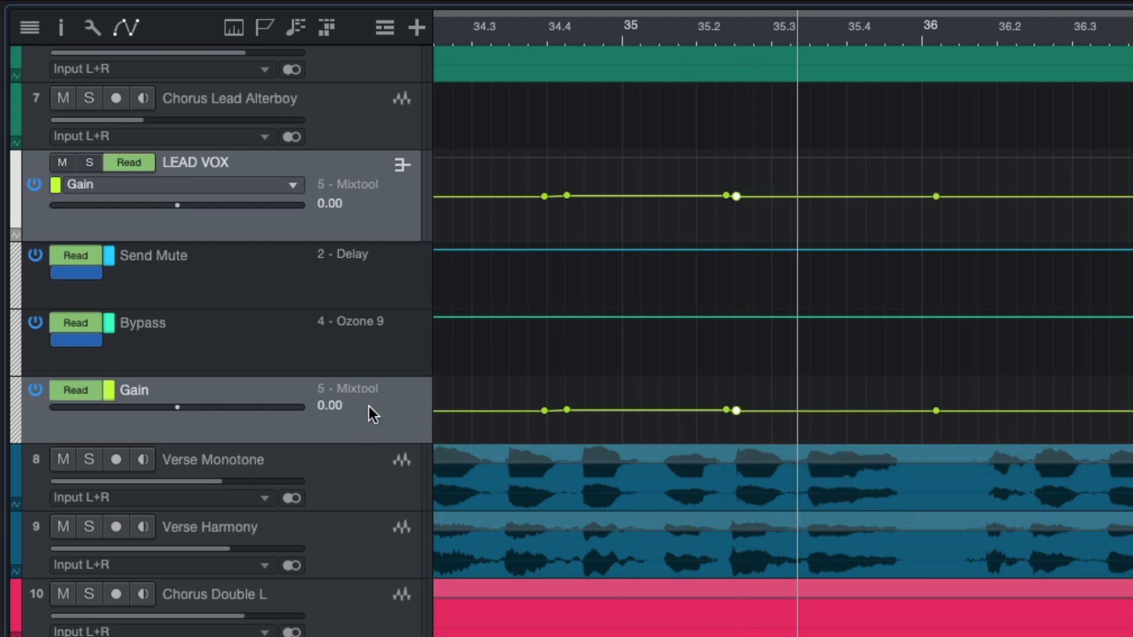
{"action": "left_click", "coordinate": [847, 423]}
{"action": "left_click", "coordinate": [93, 395]}
{"action": "left_click", "coordinate": [179, 478]}
{"action": "scroll", "coordinate": [840, 435], "scroll_direction": "down", "scroll_amount": 2}
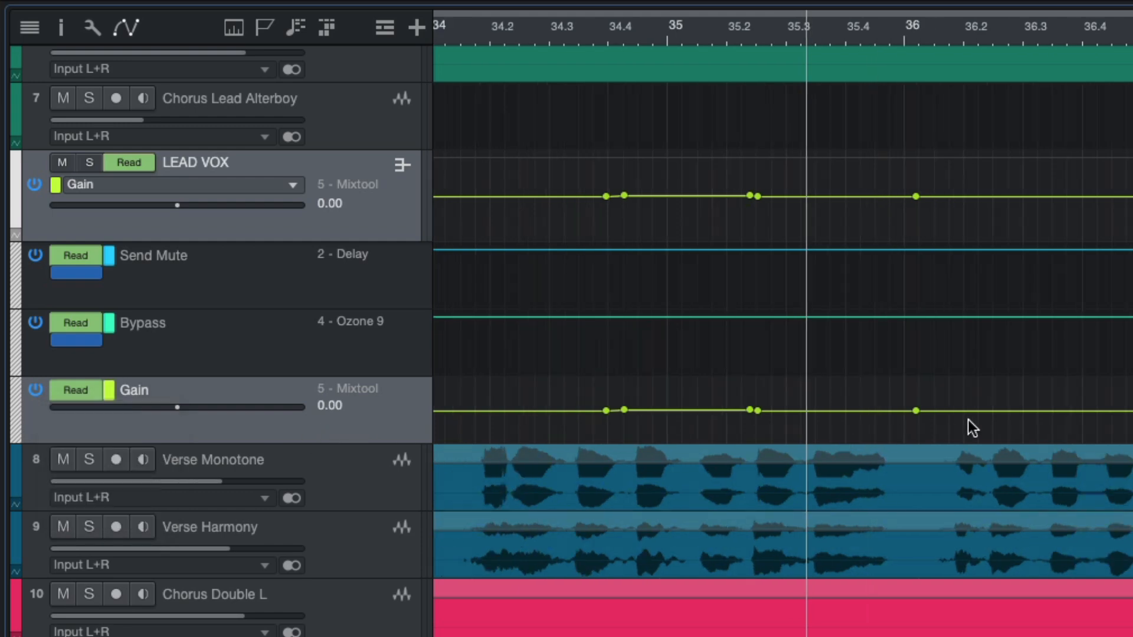
Step: Try to lower the Gain over a selected range from just before 36.2 to shortly before bar 37, then undo it and clear the range
{"action": "scroll", "coordinate": [972, 428], "scroll_direction": "right", "scroll_amount": 3}
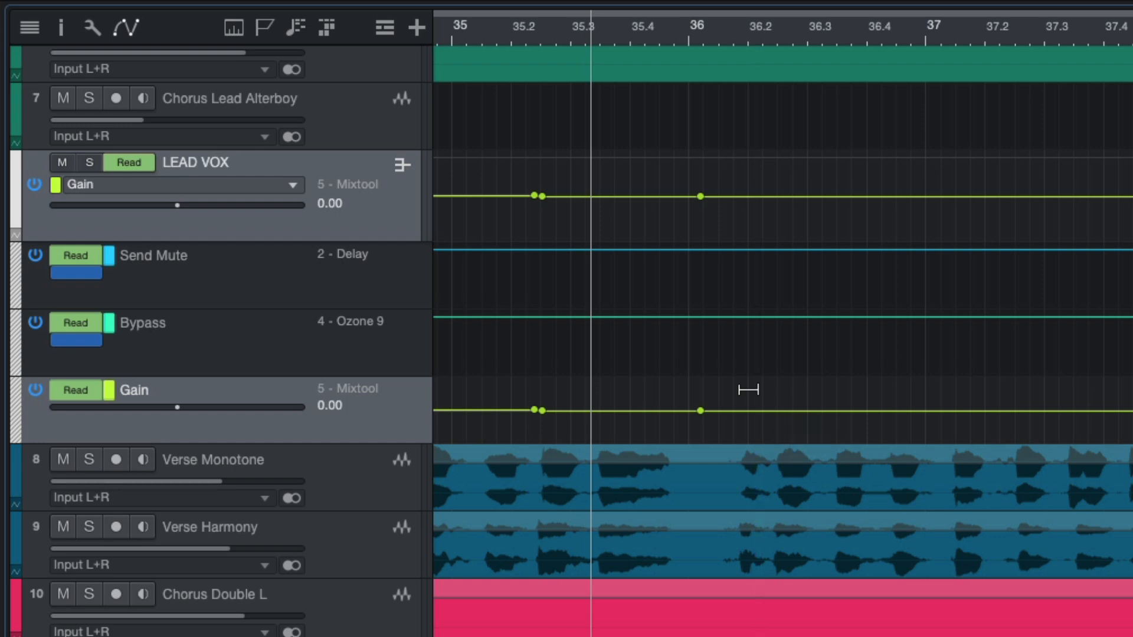
{"action": "left_click_drag", "start_coordinate": [733, 396], "coordinate": [906, 396]}
{"action": "left_click_drag", "start_coordinate": [827, 387], "coordinate": [829, 401]}
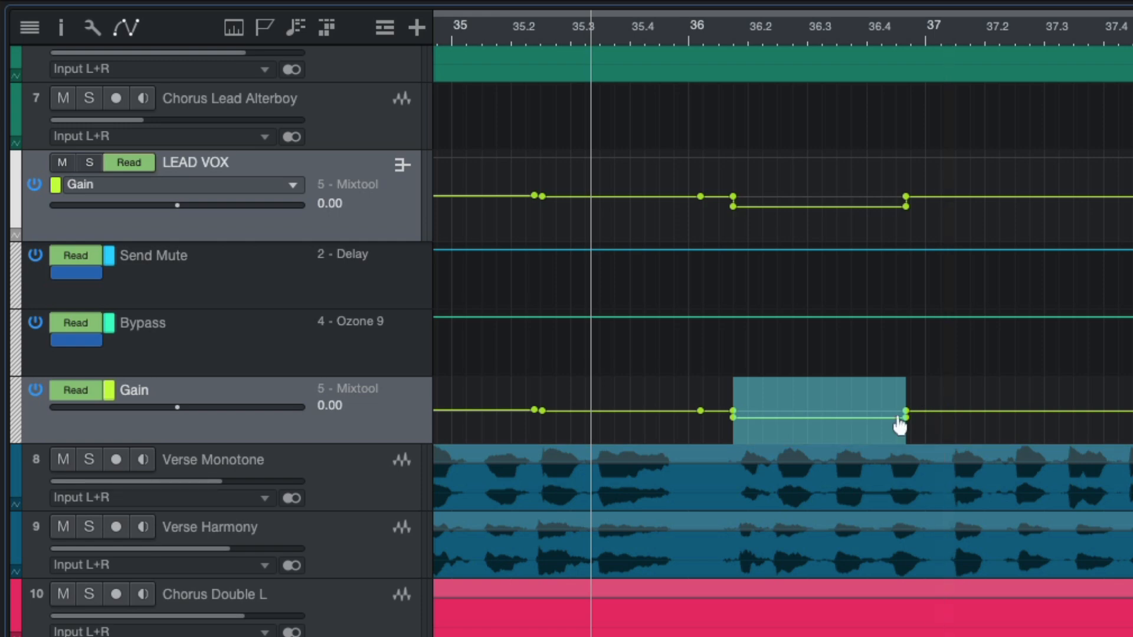
{"action": "scroll", "coordinate": [897, 425], "scroll_direction": "right", "scroll_amount": 1}
{"action": "key", "text": "ctrl+z"}
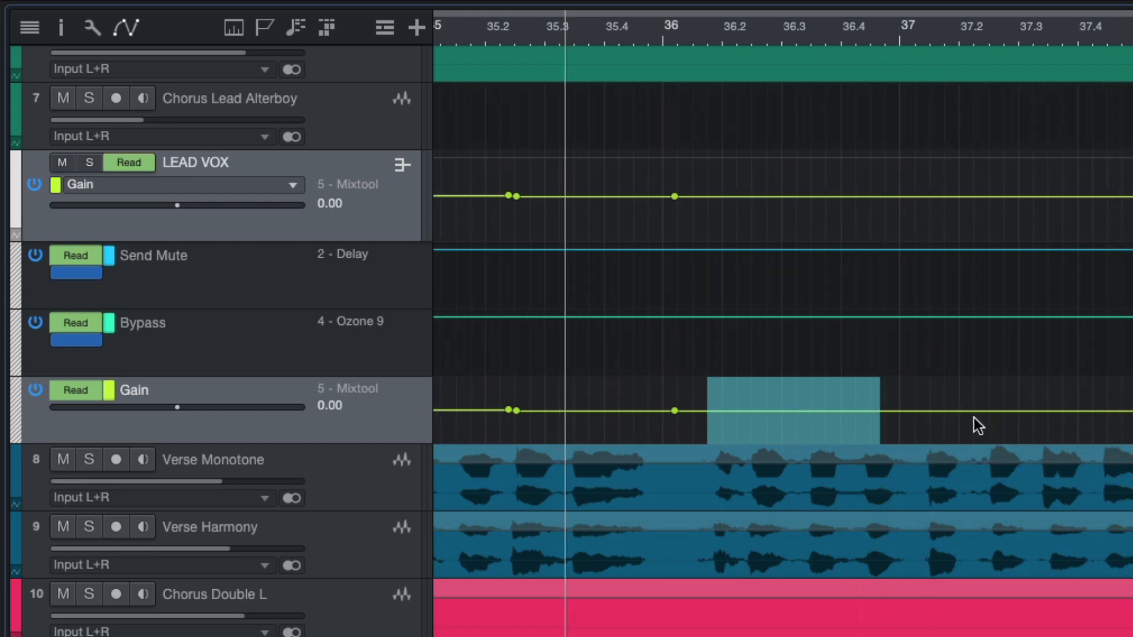
{"action": "scroll", "coordinate": [963, 395], "scroll_direction": "left", "scroll_amount": 3}
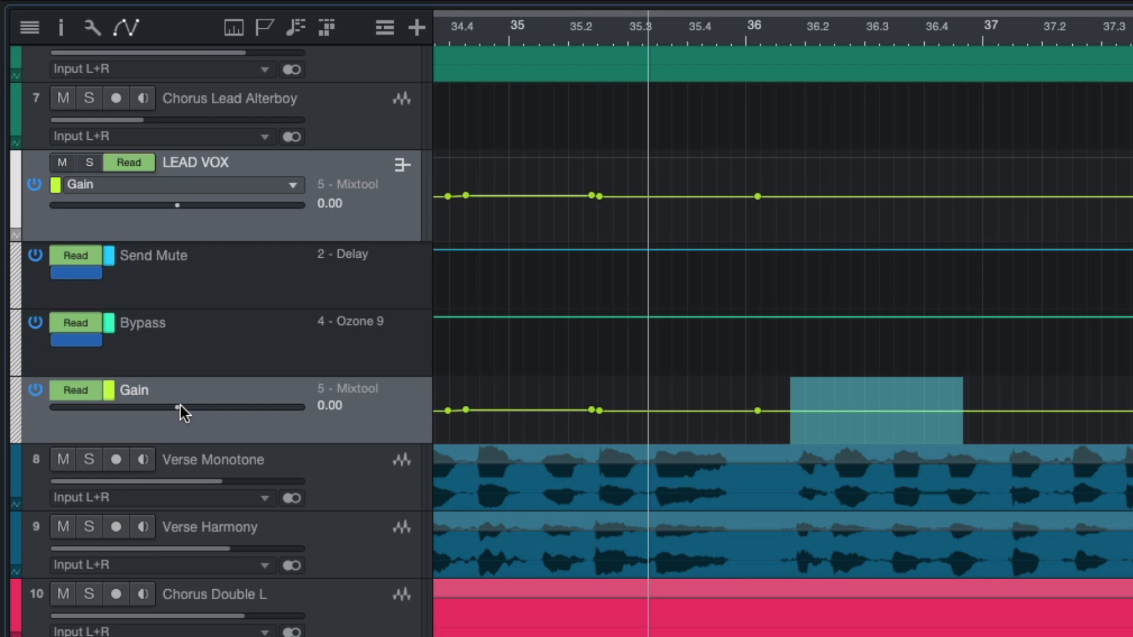
{"action": "left_click", "coordinate": [1002, 430]}
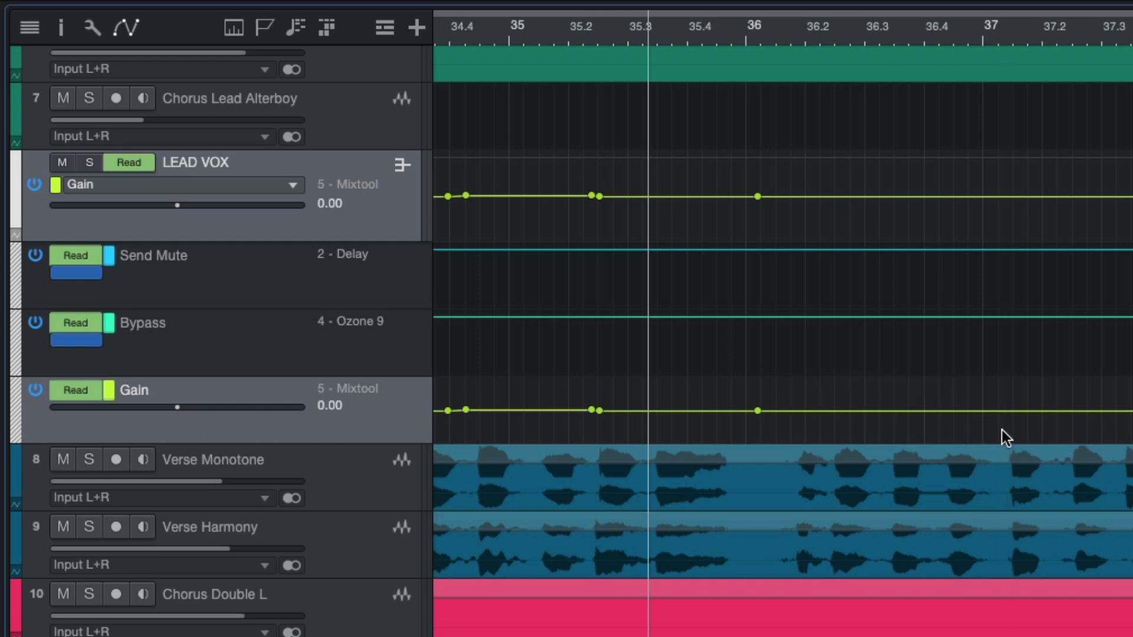
Step: Try to raise the Gain between two new points around 36.2, and undo the change and both points
{"action": "scroll", "coordinate": [826, 418], "scroll_direction": "up", "scroll_amount": 3}
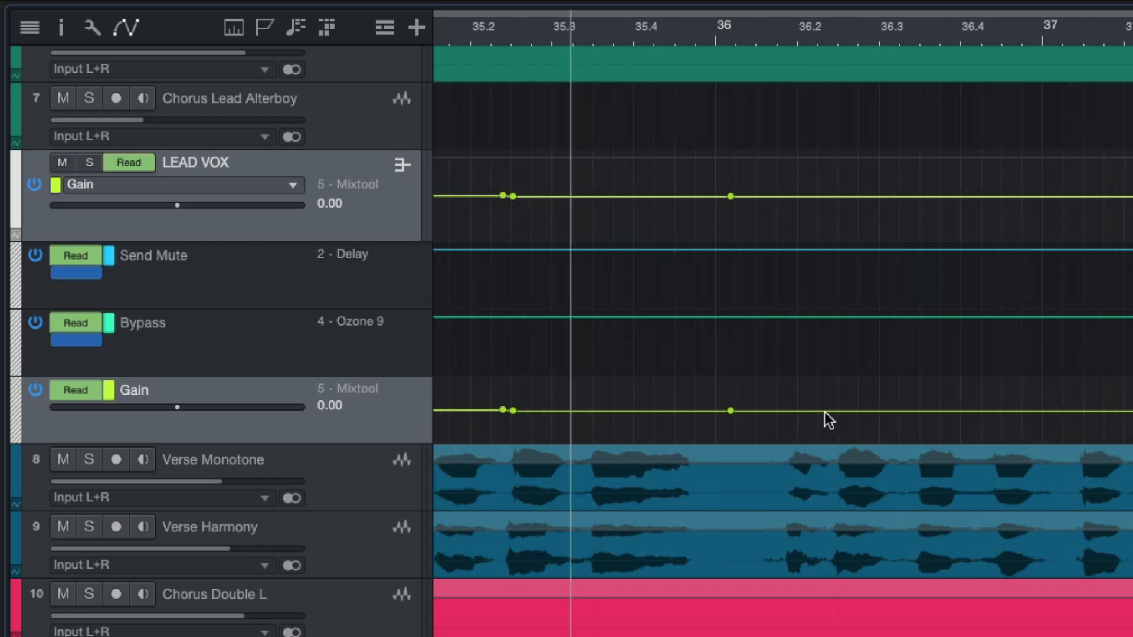
{"action": "left_click", "coordinate": [770, 410]}
{"action": "left_click", "coordinate": [818, 410]}
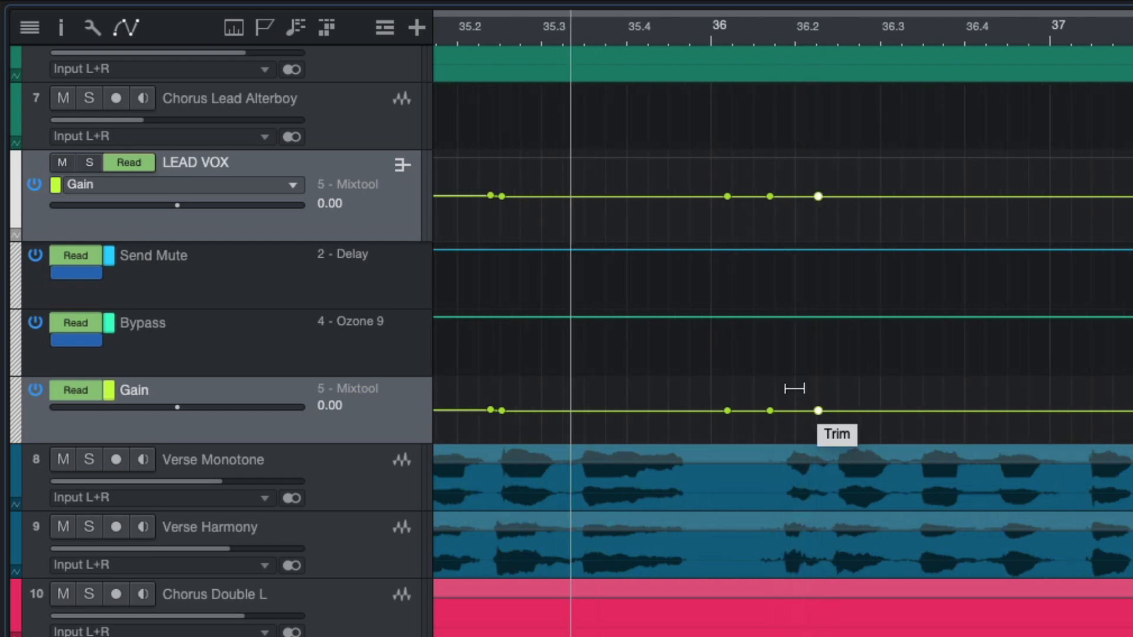
{"action": "left_click_drag", "start_coordinate": [794, 399], "coordinate": [794, 382]}
{"action": "key", "text": "ctrl+z"}
{"action": "key", "text": "ctrl+z"}
{"action": "key", "text": "ctrl+z"}
{"action": "scroll", "coordinate": [645, 425], "scroll_direction": "left", "scroll_amount": 3}
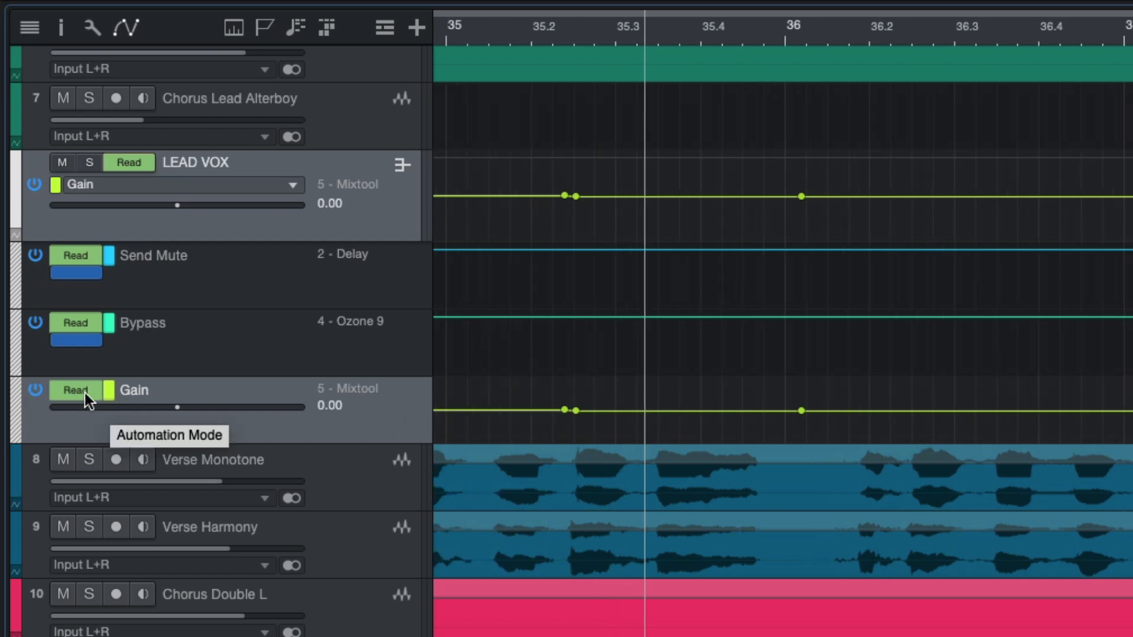
Step: Play the lead vocal from just before the end of the boost in bar 35 to just past bar 36
{"action": "left_click", "coordinate": [562, 30]}
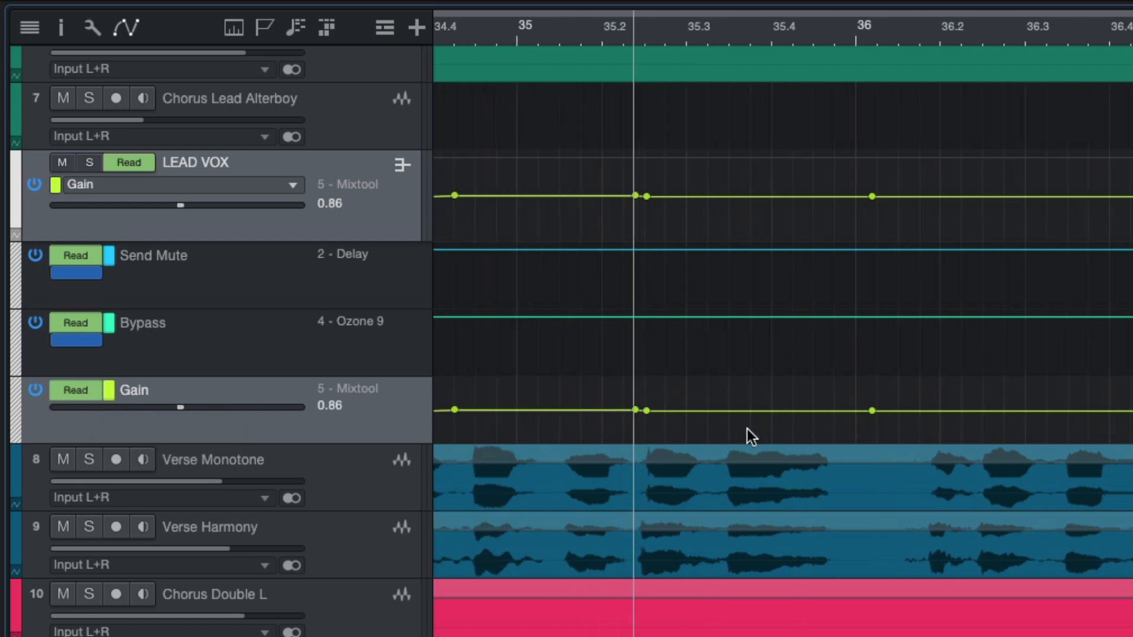
{"action": "scroll", "coordinate": [741, 461], "scroll_direction": "right", "scroll_amount": 1}
{"action": "scroll", "coordinate": [741, 461], "scroll_direction": "up", "scroll_amount": 1}
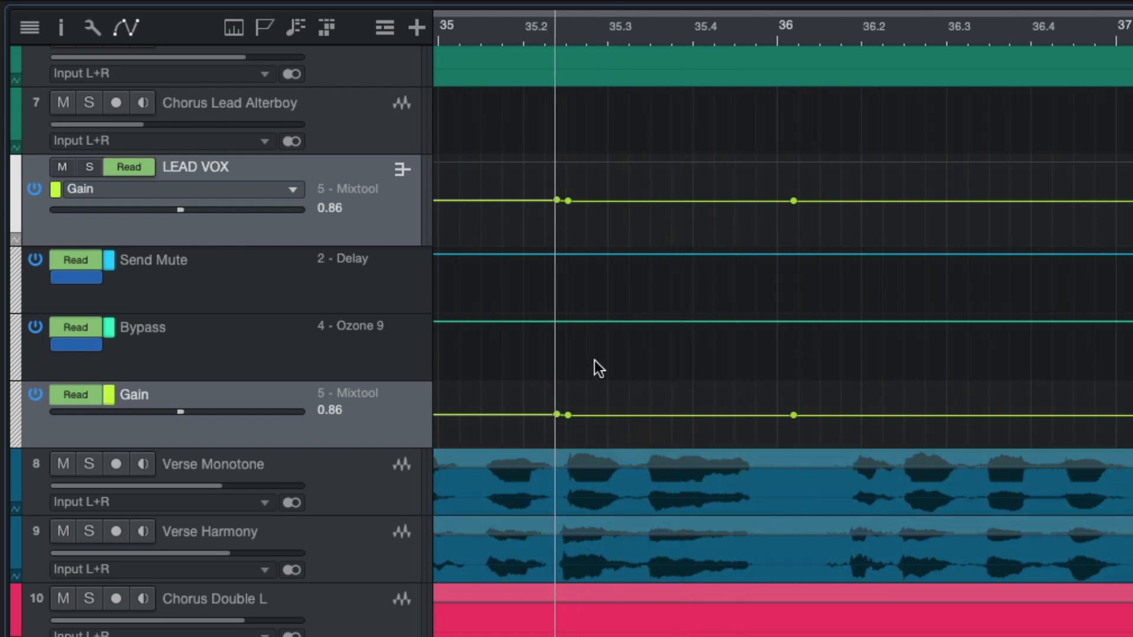
{"action": "scroll", "coordinate": [650, 395], "scroll_direction": "left", "scroll_amount": 5}
{"action": "key", "text": "space"}
{"action": "scroll", "coordinate": [788, 452], "scroll_direction": "right", "scroll_amount": 1}
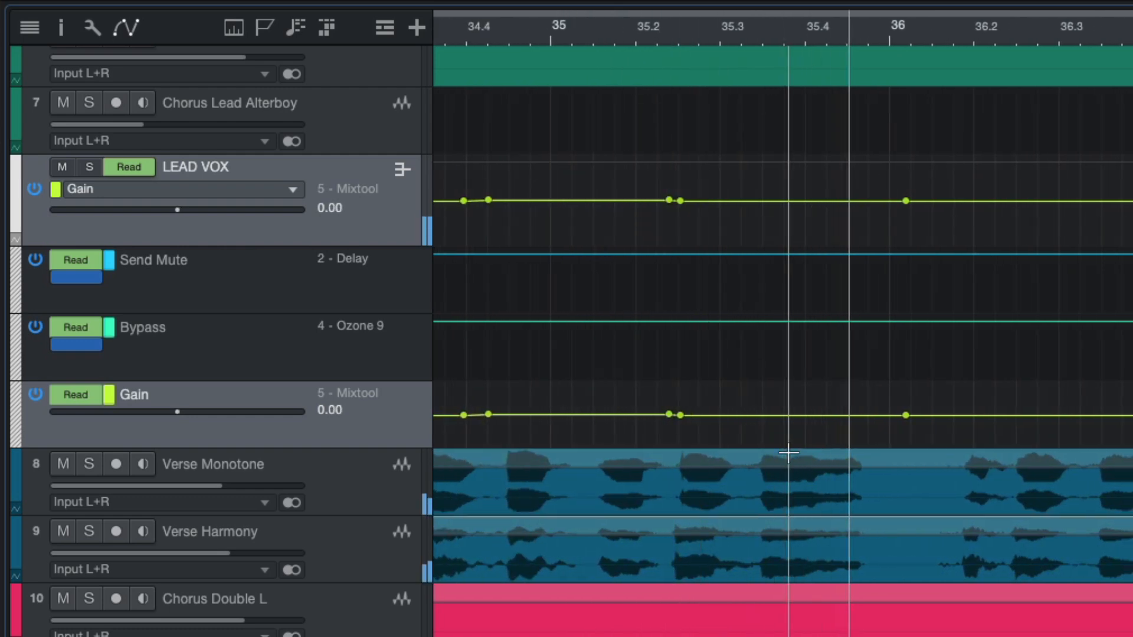
{"action": "scroll", "coordinate": [787, 452], "scroll_direction": "down", "scroll_amount": 3}
{"action": "key", "text": "space"}
Step: Replay the phrase from bar 34 to bar 36 with the shortened Gain boost
{"action": "scroll", "coordinate": [724, 331], "scroll_direction": "left", "scroll_amount": 5}
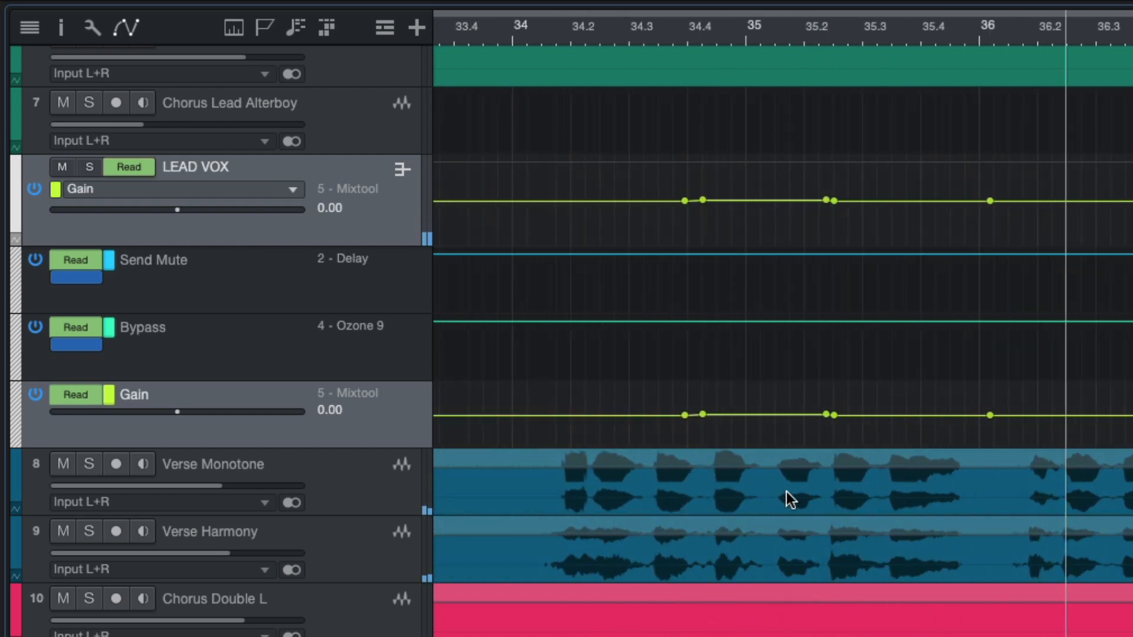
{"action": "left_click", "coordinate": [526, 28]}
{"action": "key", "text": "space"}
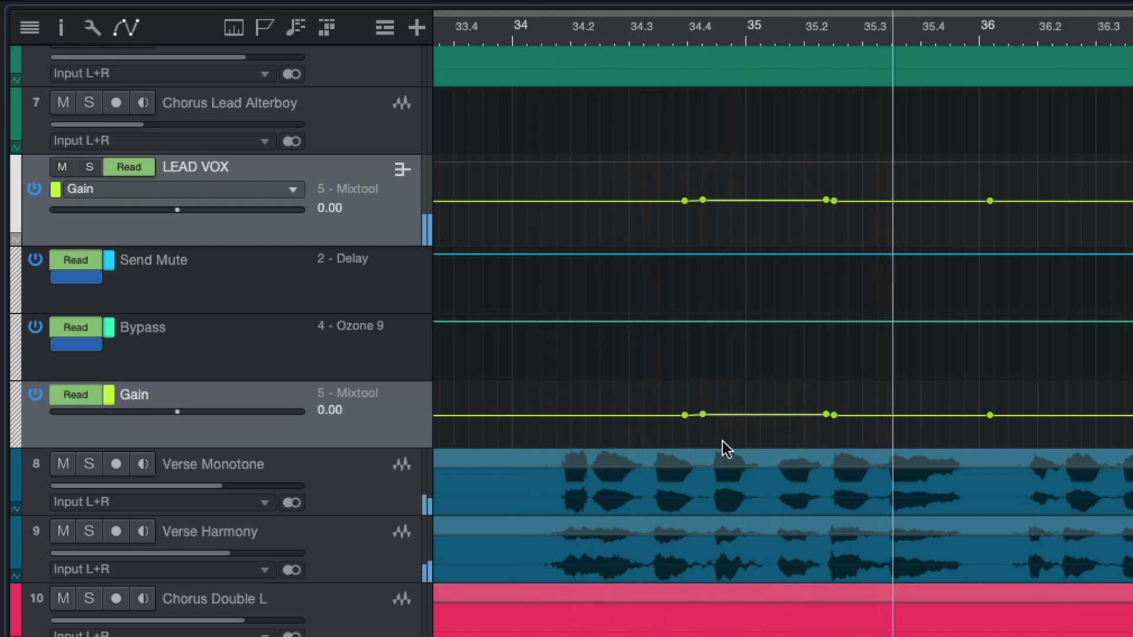
{"action": "scroll", "coordinate": [722, 441], "scroll_direction": "down", "scroll_amount": 1}
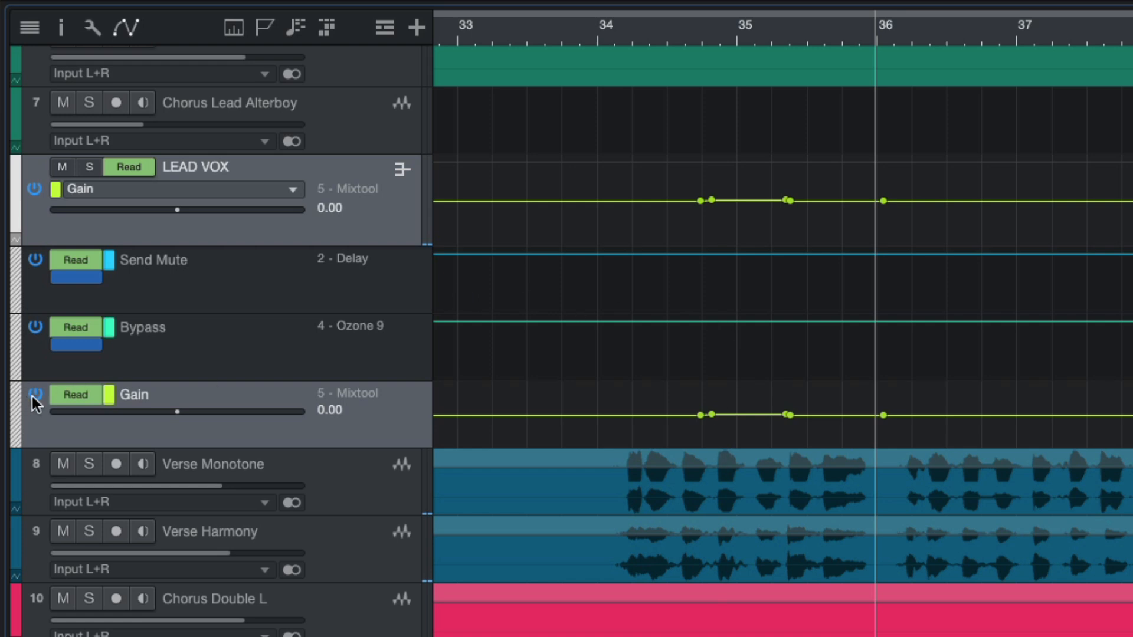
Step: Set the LEAD VOX Gain automation to Auto: Off and play the phrase from bar 34 to hear it without the boost
{"action": "left_click", "coordinate": [80, 394]}
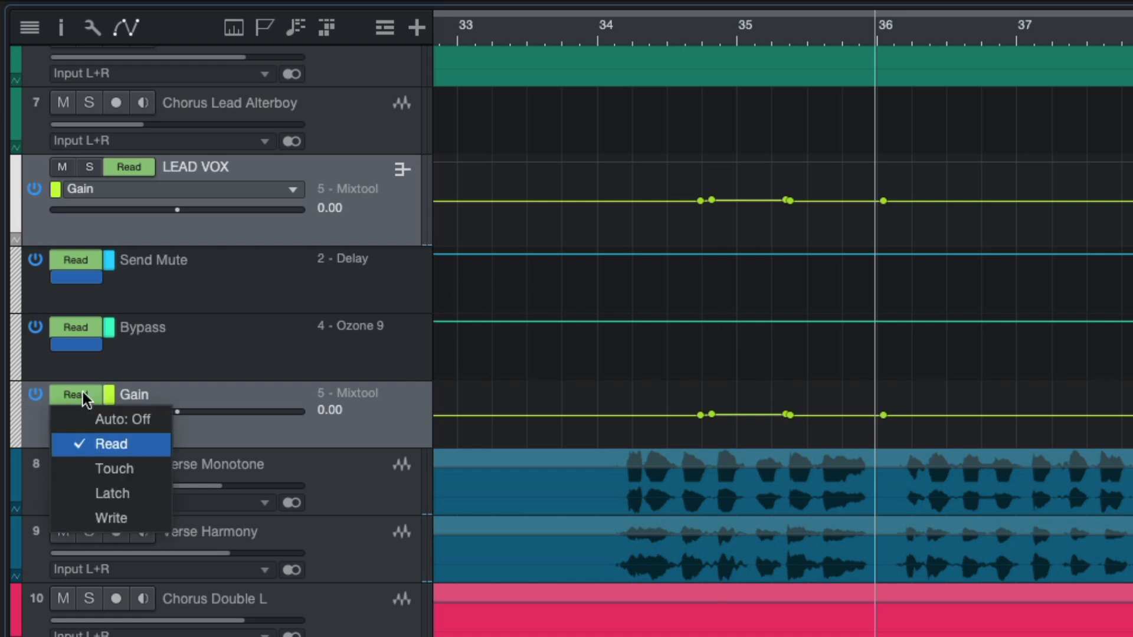
{"action": "left_click", "coordinate": [97, 419]}
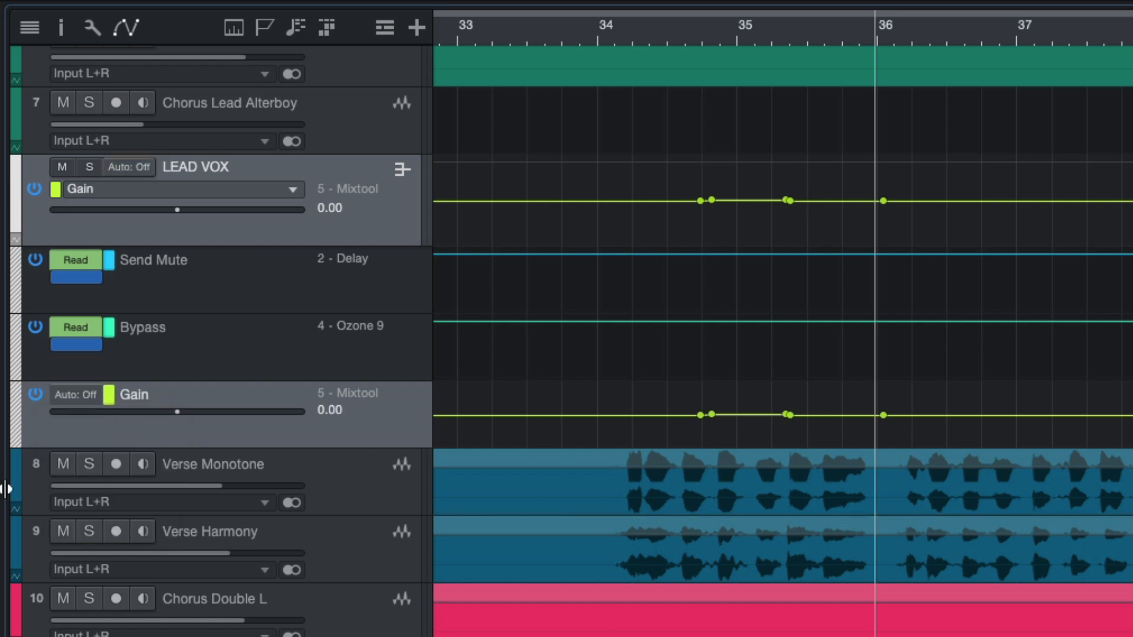
{"action": "left_click", "coordinate": [622, 26]}
{"action": "key", "text": "space"}
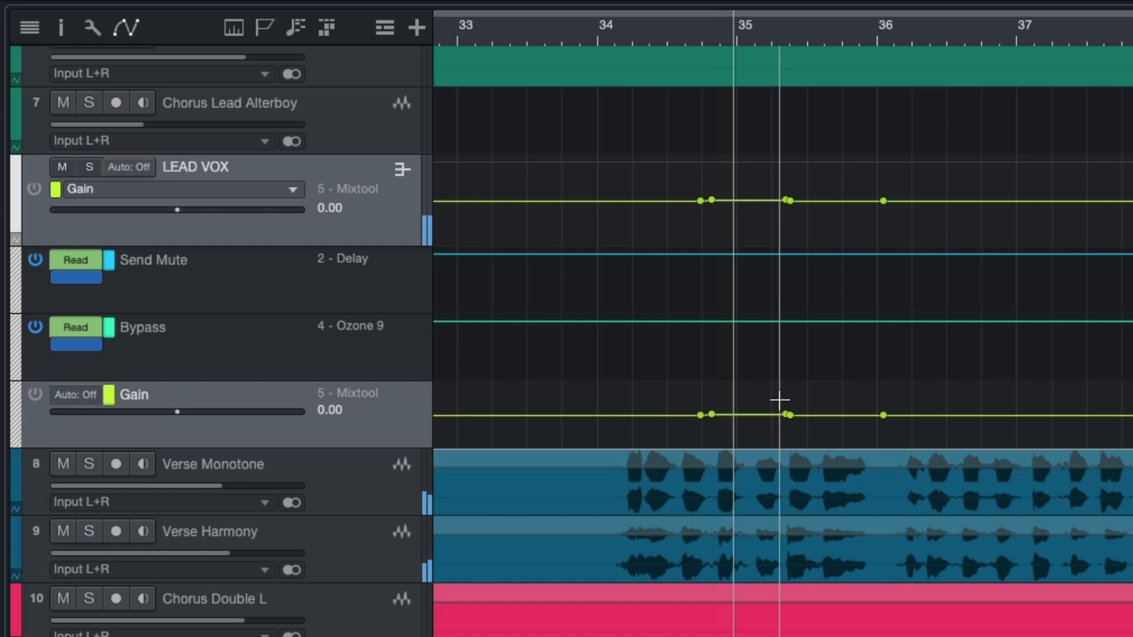
{"action": "key", "text": "space"}
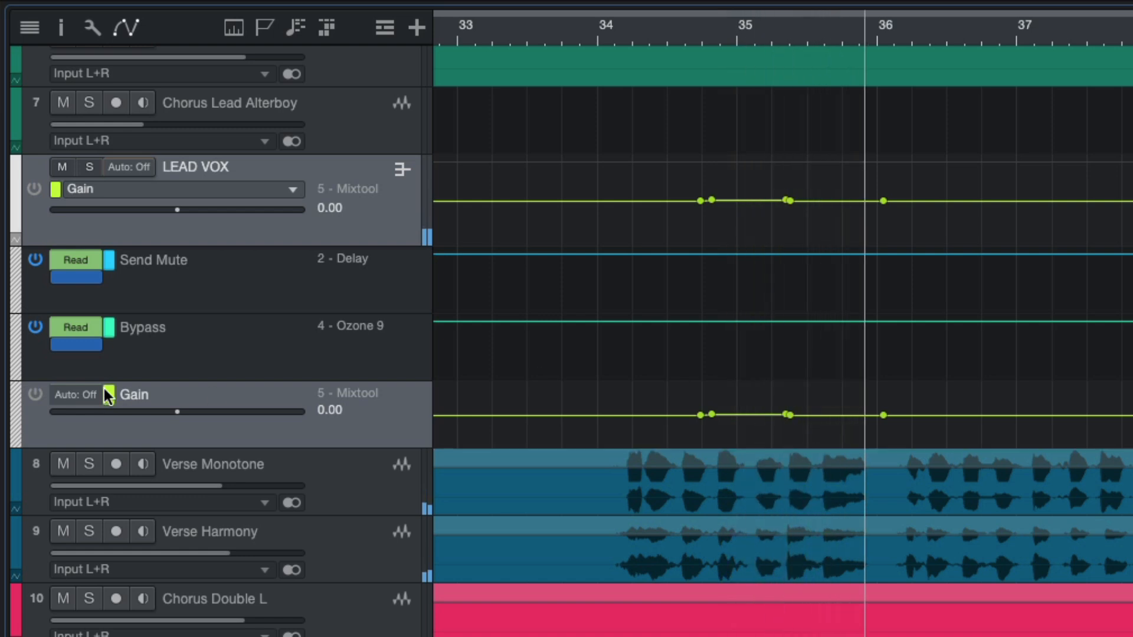
Step: Set the LEAD VOX Gain automation back to Read and play the phrase from bar 34 to compare
{"action": "left_click", "coordinate": [75, 395]}
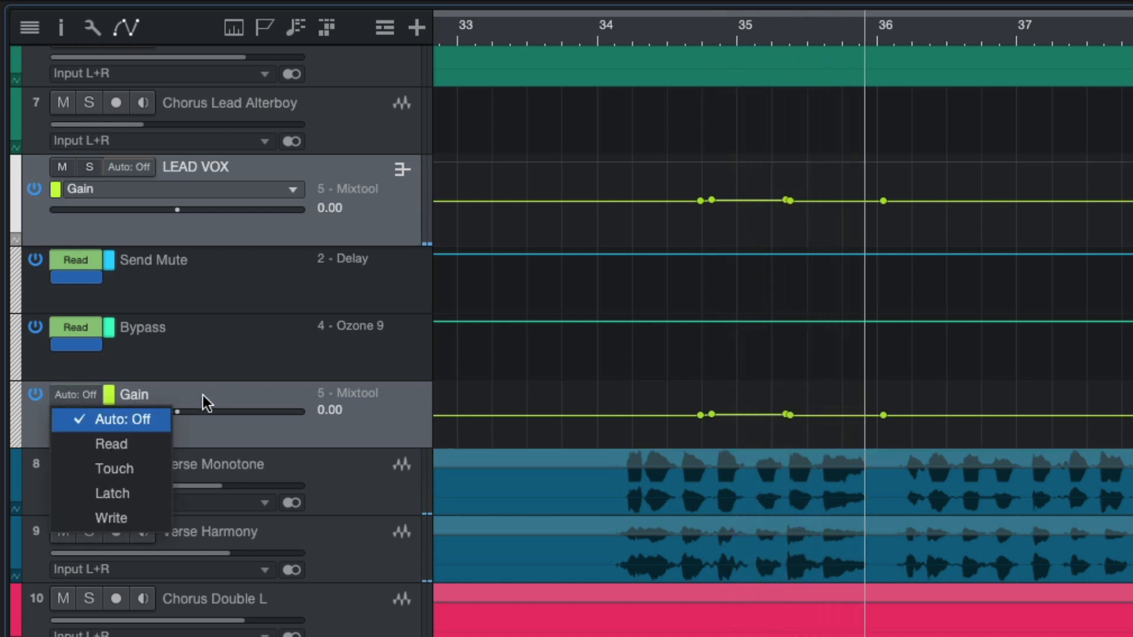
{"action": "left_click", "coordinate": [110, 443]}
{"action": "left_click", "coordinate": [607, 37]}
{"action": "key", "text": "space"}
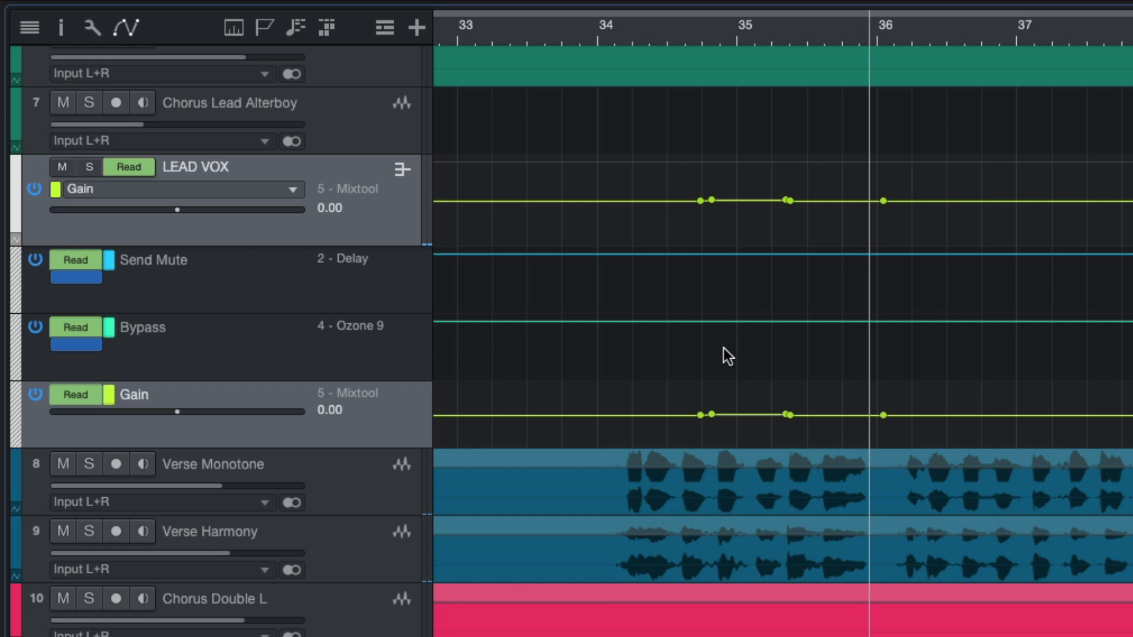
Step: Play the lead vocal from mid-bar 35 and again from early bar 34 past bar 38 to judge the following phrase
{"action": "key", "text": "w"}
{"action": "key", "text": "w"}
{"action": "key", "text": "w"}
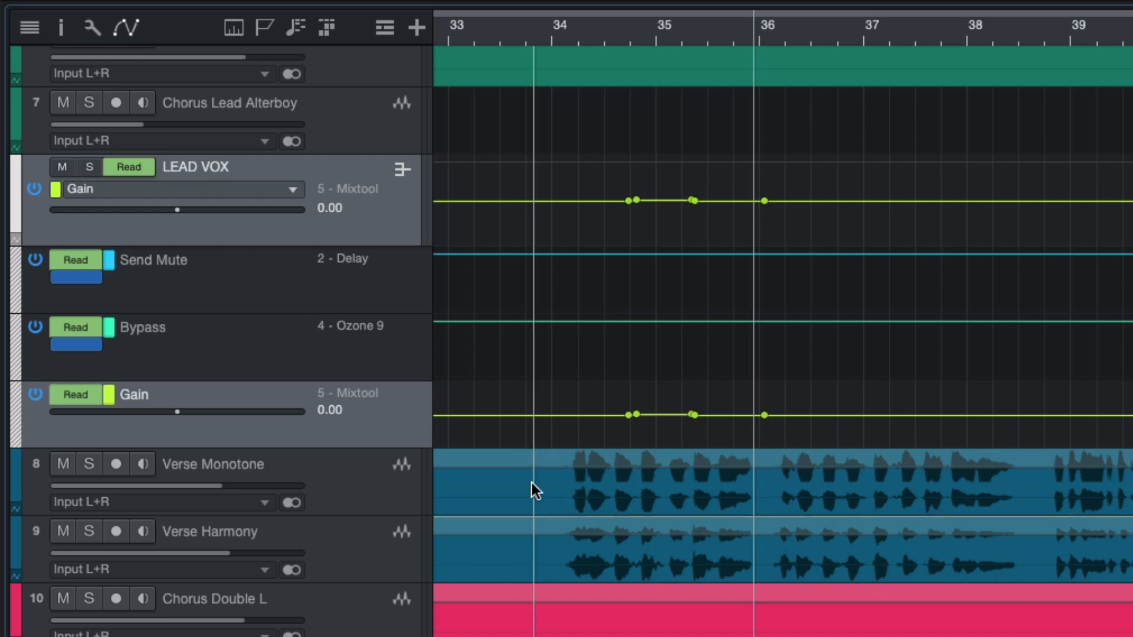
{"action": "scroll", "coordinate": [784, 480], "scroll_direction": "right", "scroll_amount": 2}
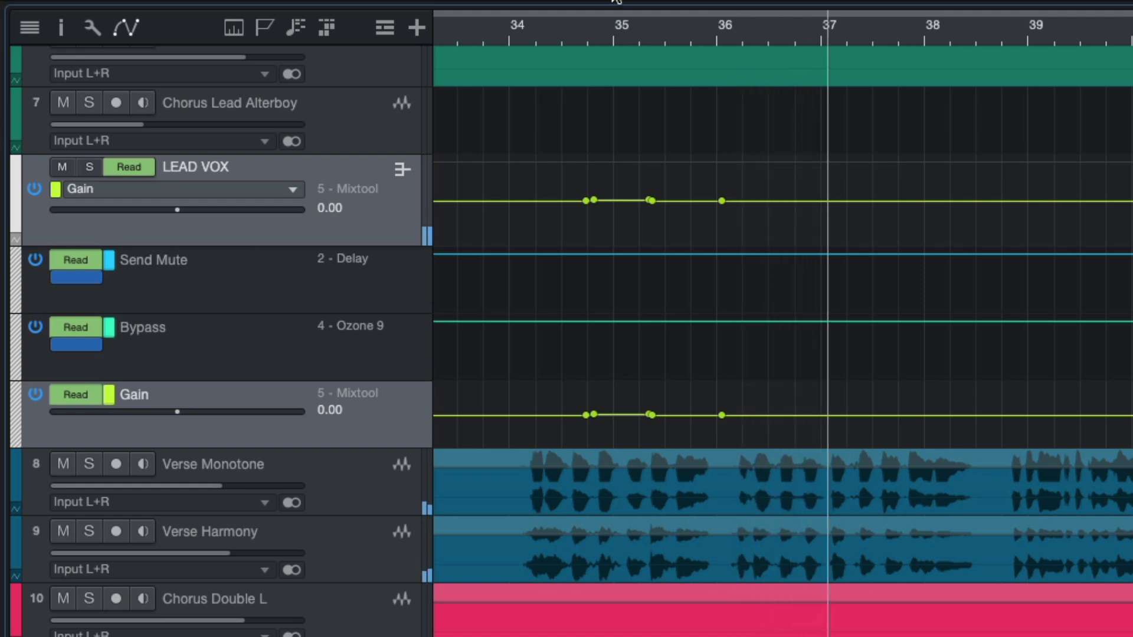
{"action": "left_click", "coordinate": [684, 34]}
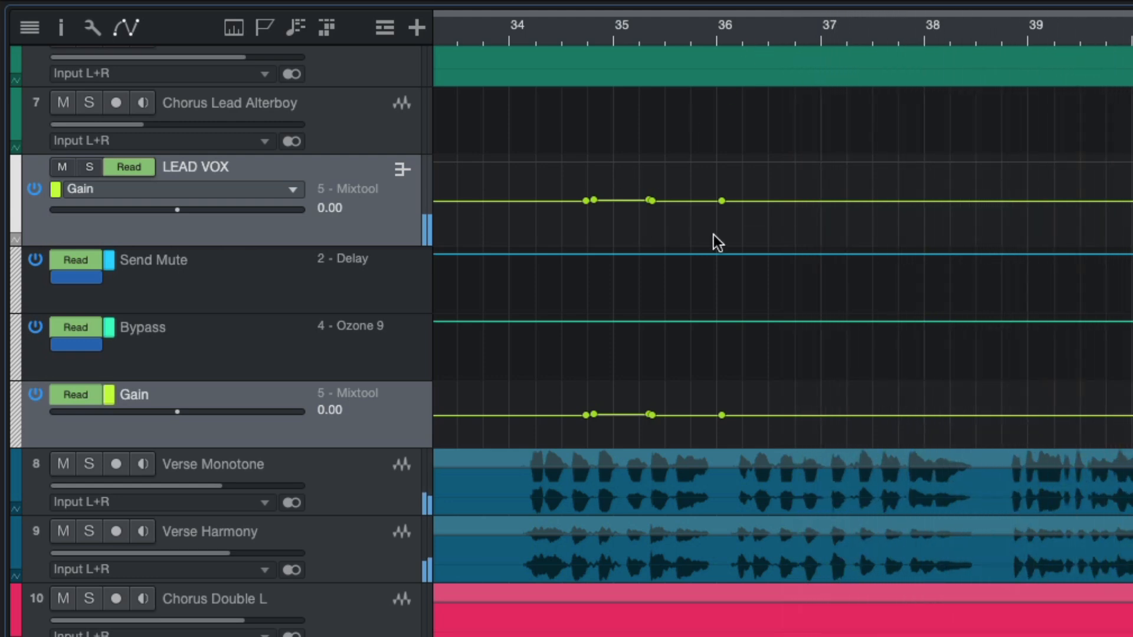
{"action": "left_click", "coordinate": [530, 35]}
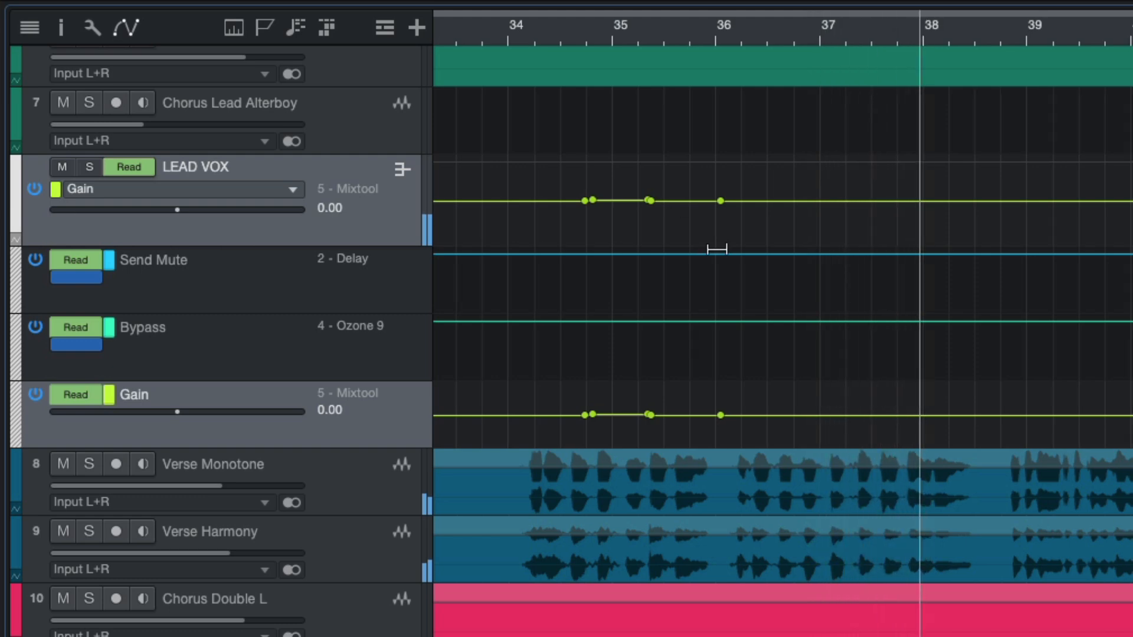
{"action": "scroll", "coordinate": [748, 420], "scroll_direction": "right", "scroll_amount": 2}
{"action": "key", "text": "space"}
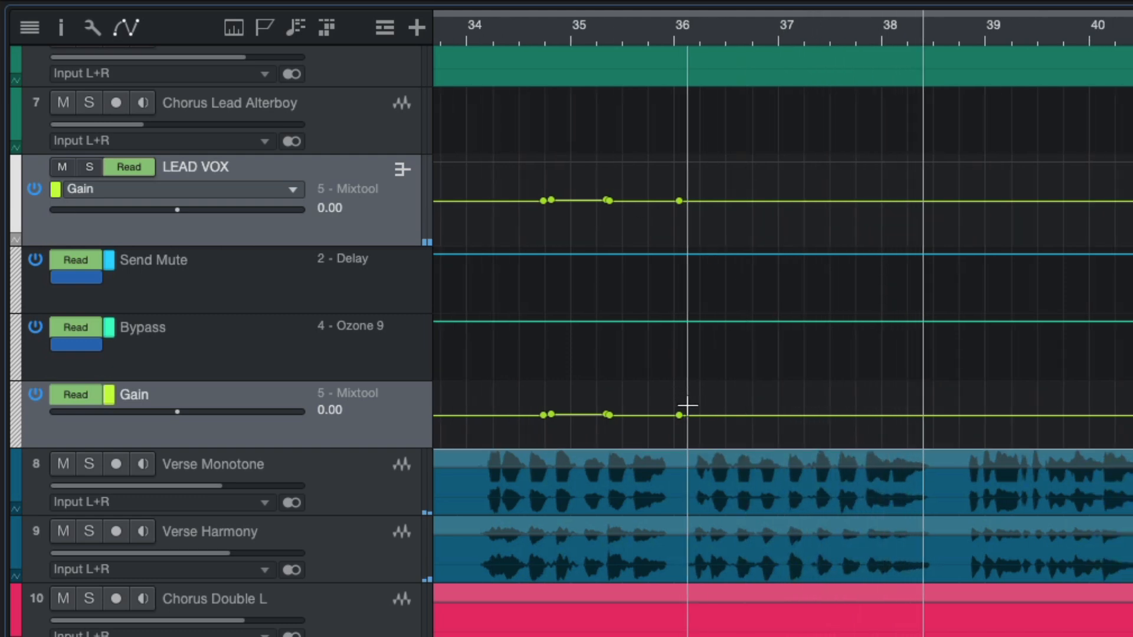
Step: Set the LEAD VOX Mixtool Gain automation to Write and start playback from mid-bar 35
{"action": "left_click", "coordinate": [630, 31]}
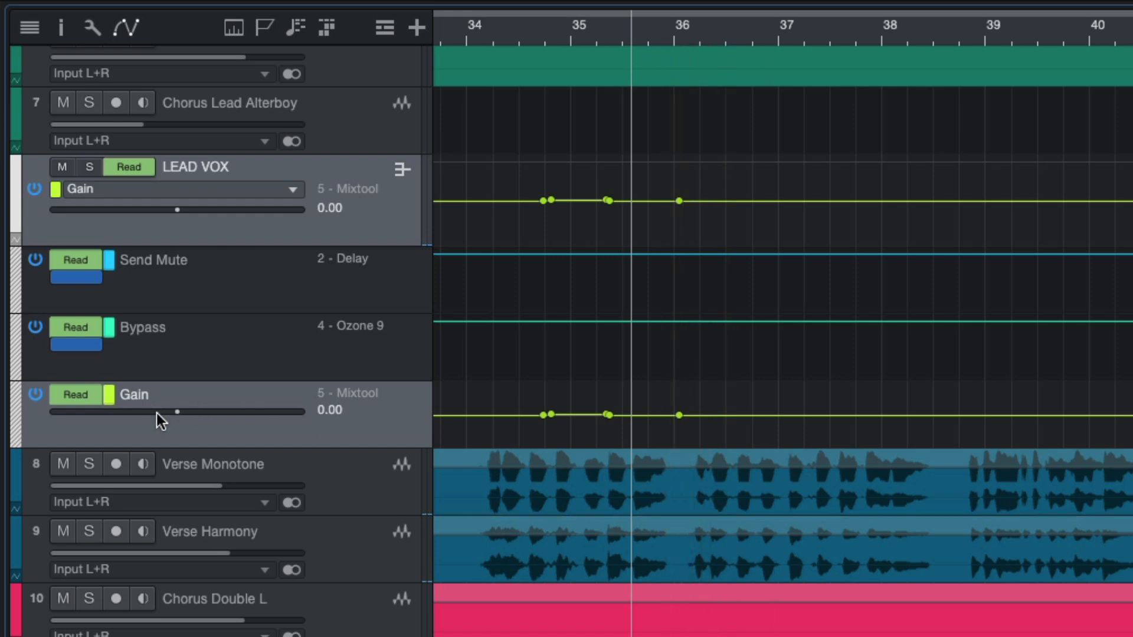
{"action": "left_click", "coordinate": [93, 394]}
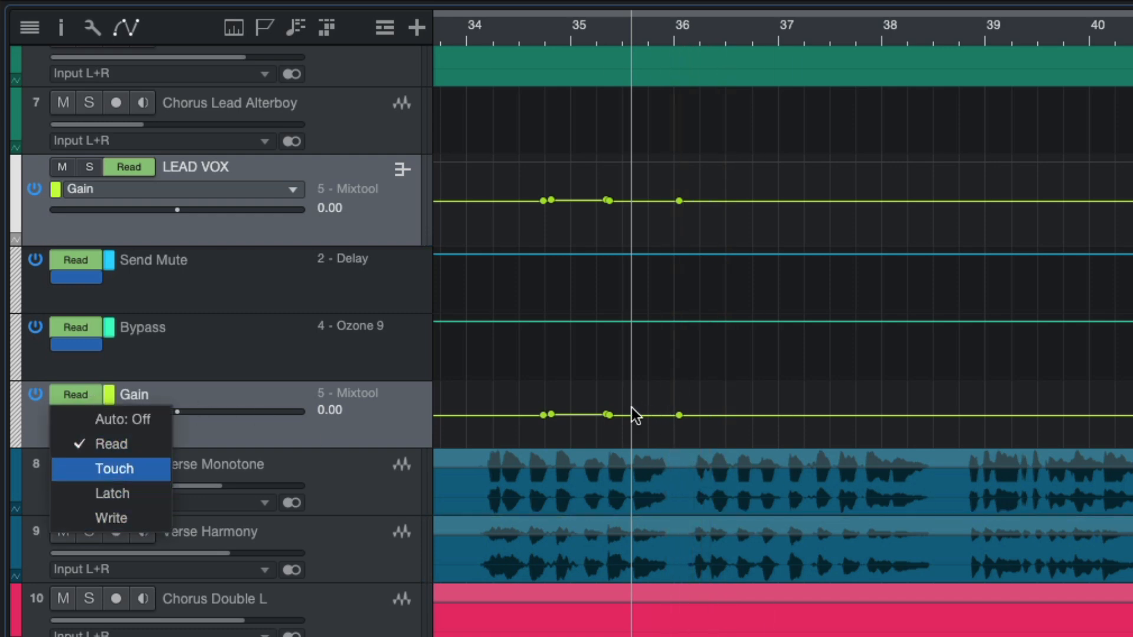
{"action": "left_click", "coordinate": [693, 30]}
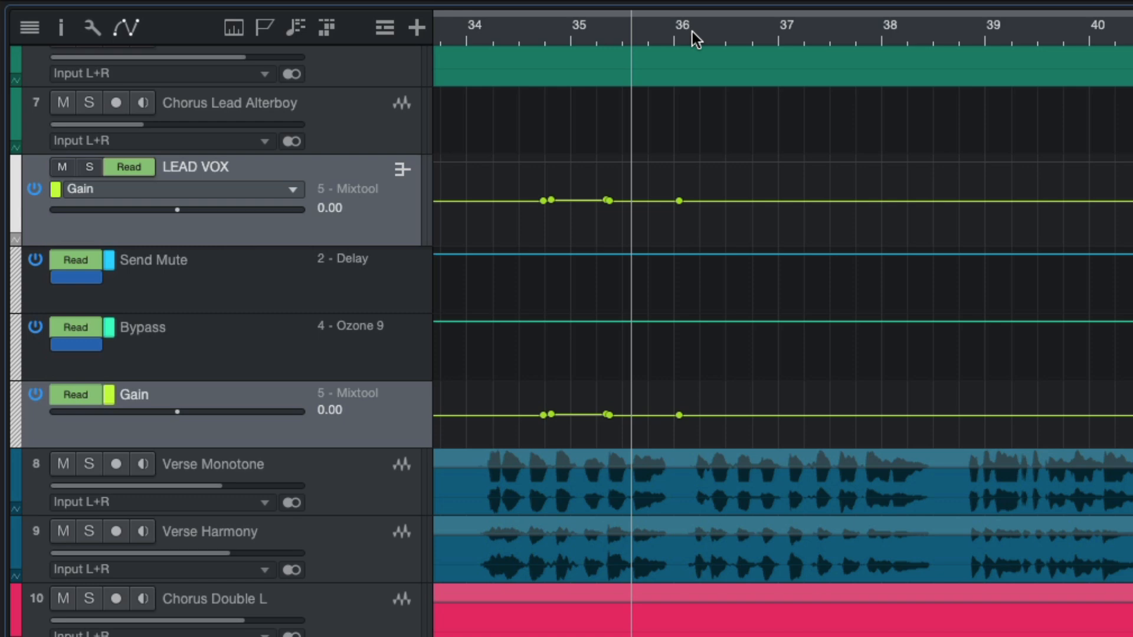
{"action": "left_click", "coordinate": [73, 394]}
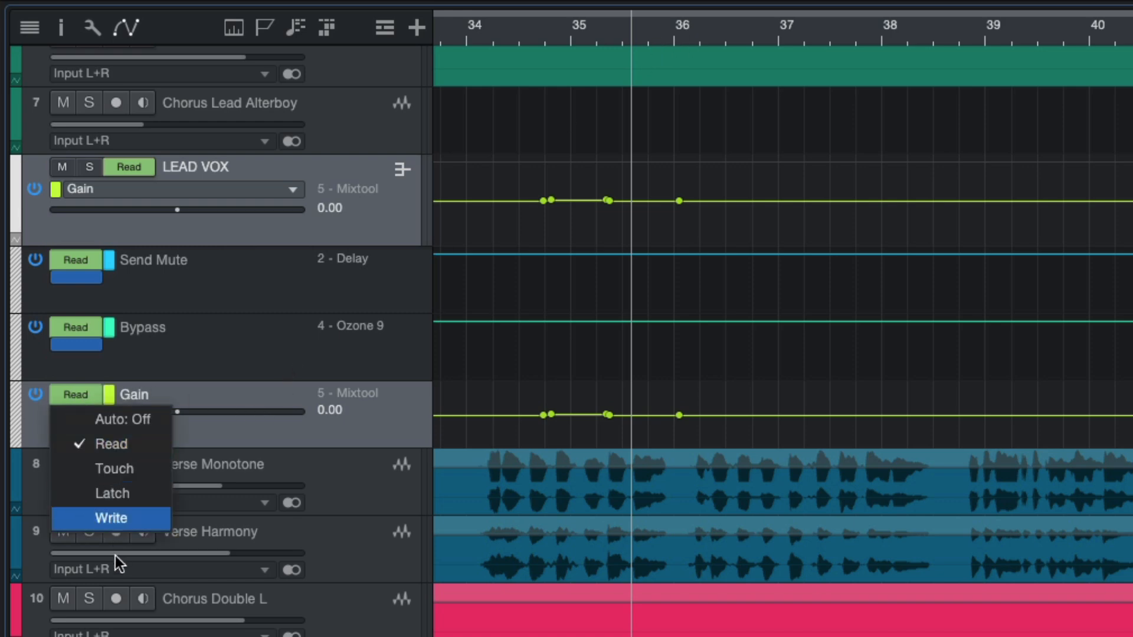
{"action": "left_click", "coordinate": [102, 515]}
{"action": "key", "text": "space"}
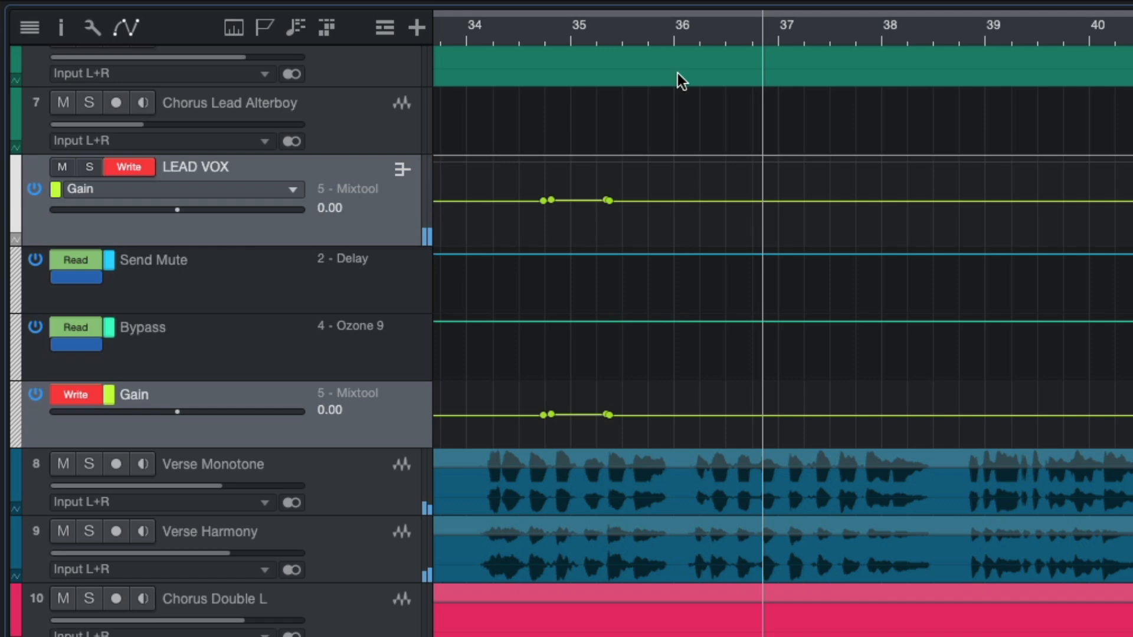
Step: Try recording a Gain boost to about 1.08 at the phrase starting in bar 36, and undo the pass
{"action": "left_click", "coordinate": [637, 26]}
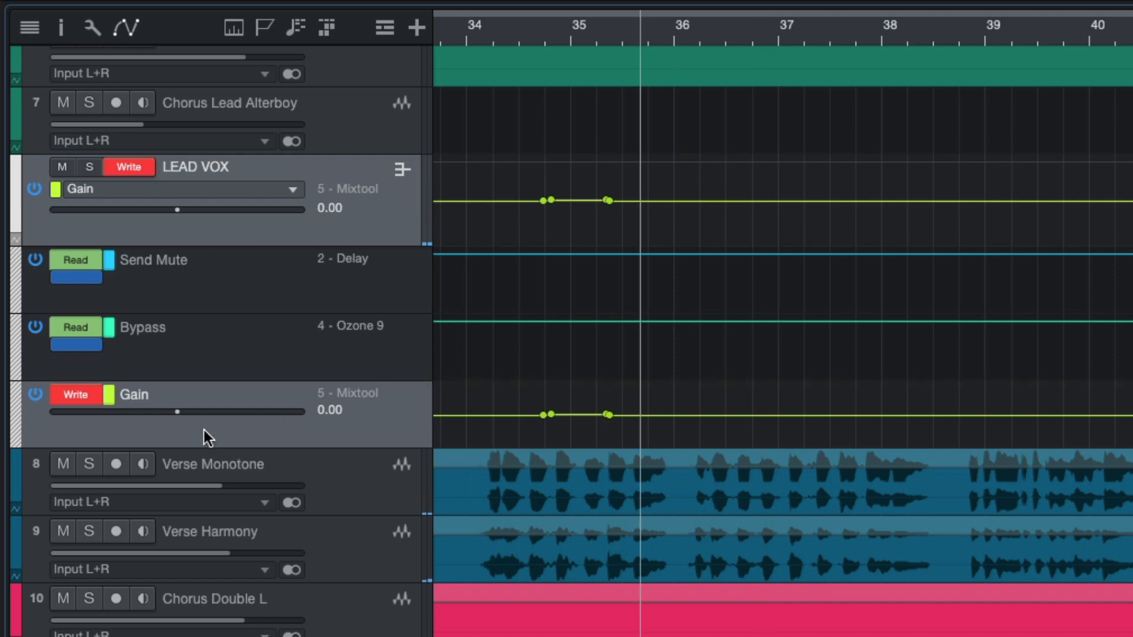
{"action": "left_click_drag", "start_coordinate": [174, 411], "coordinate": [182, 411]}
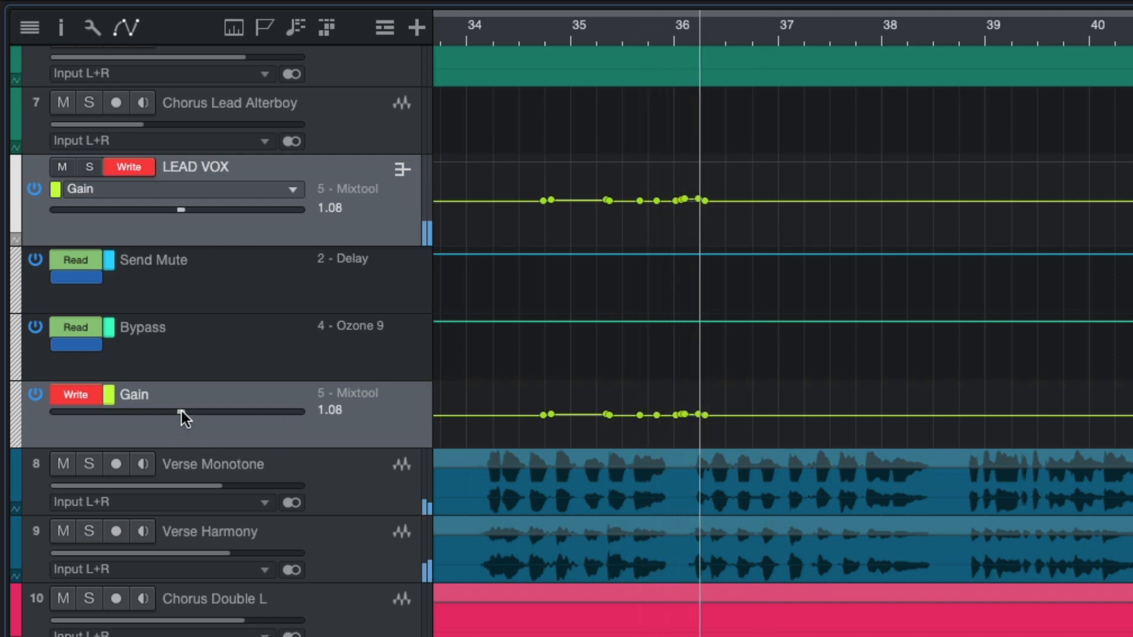
{"action": "key", "text": "space"}
{"action": "key", "text": "ctrl+z"}
Step: Record a 0.65 Gain boost over the phrase from early bar 36 to mid-bar 38, and return the automation to Read
{"action": "left_click", "coordinate": [649, 30]}
{"action": "left_click", "coordinate": [600, 41]}
{"action": "left_click", "coordinate": [621, 34]}
{"action": "key", "text": "space"}
{"action": "left_click_drag", "start_coordinate": [178, 412], "coordinate": [182, 413]}
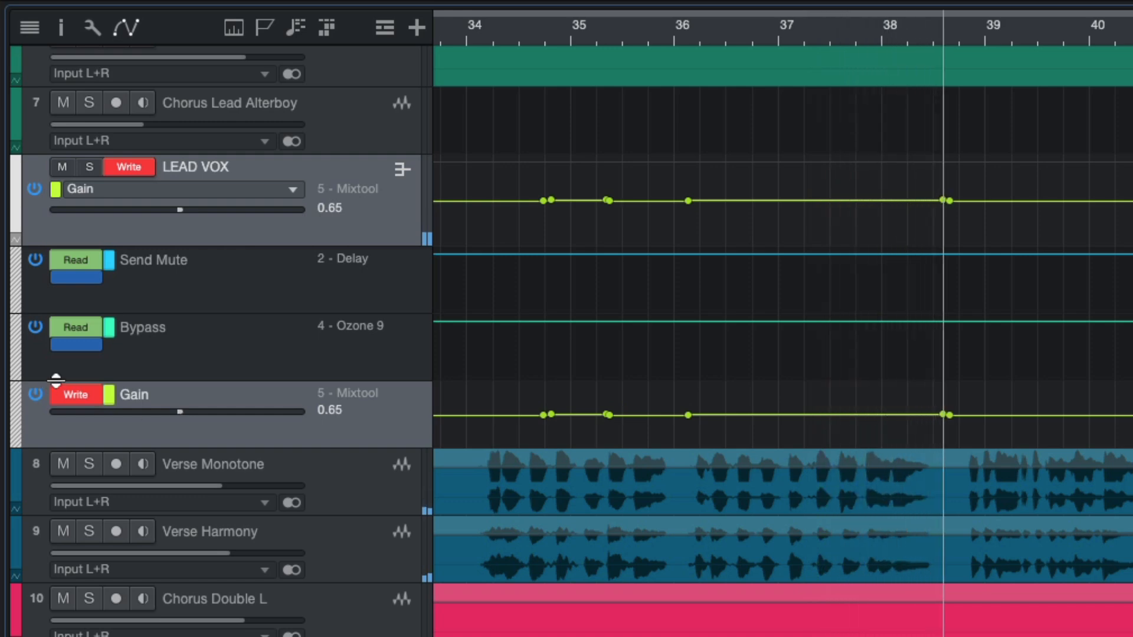
{"action": "left_click", "coordinate": [75, 394]}
{"action": "left_click", "coordinate": [98, 437]}
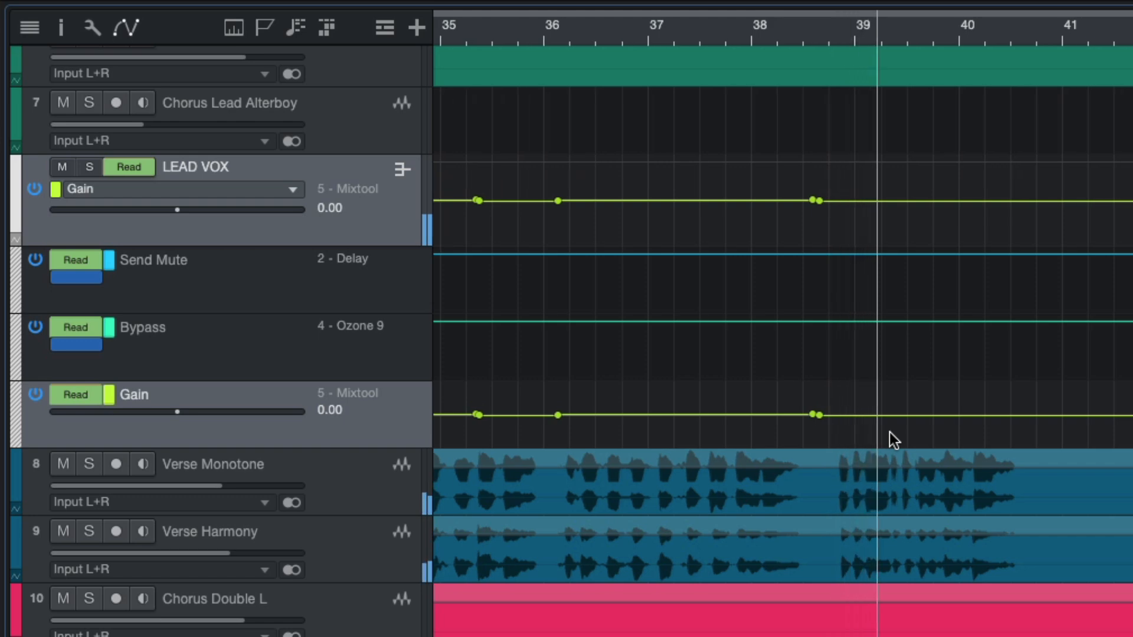
Step: Play the lead vocal from early bar 34 past bar 39, and move playback to early bar 36 to judge the boost
{"action": "scroll", "coordinate": [889, 432], "scroll_direction": "down", "scroll_amount": 2}
{"action": "scroll", "coordinate": [881, 432], "scroll_direction": "left", "scroll_amount": 1}
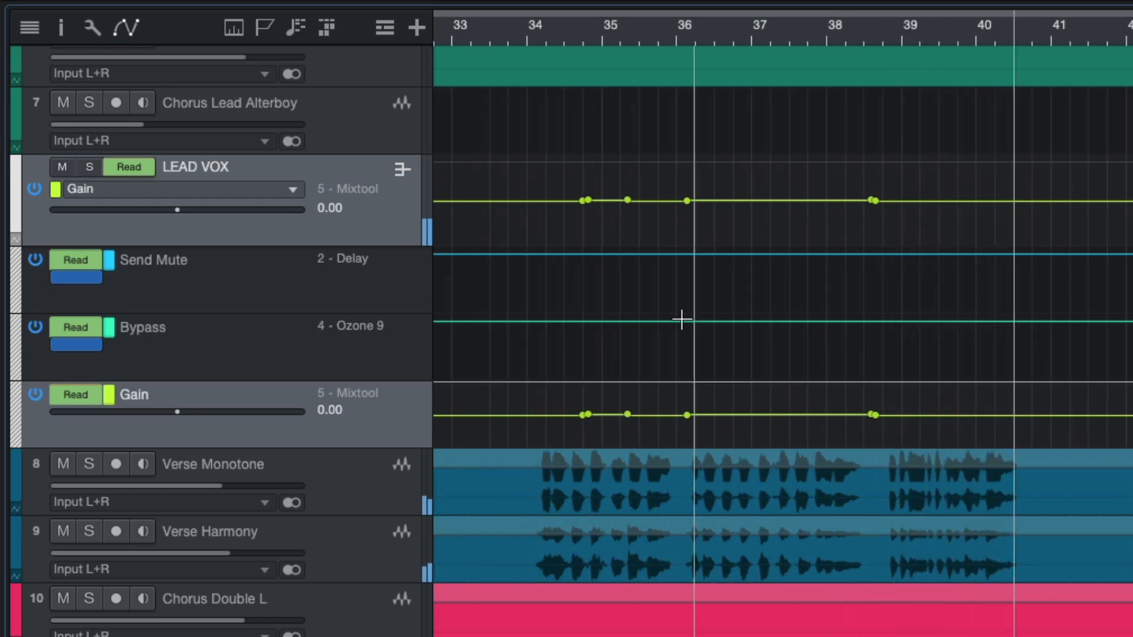
{"action": "left_click", "coordinate": [551, 28]}
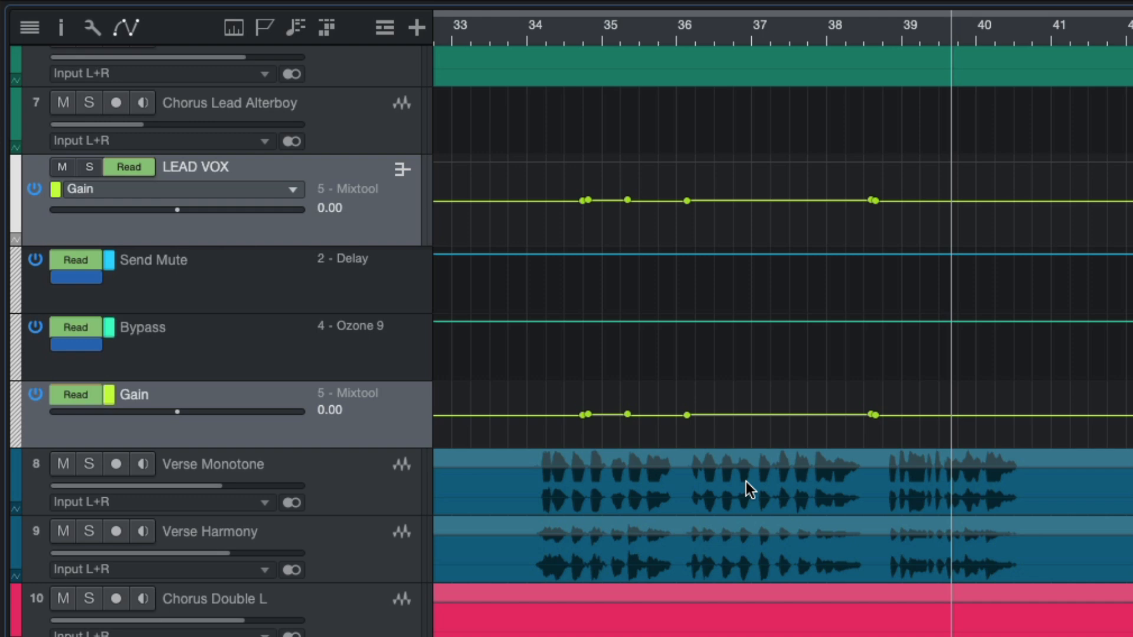
{"action": "left_click", "coordinate": [701, 39]}
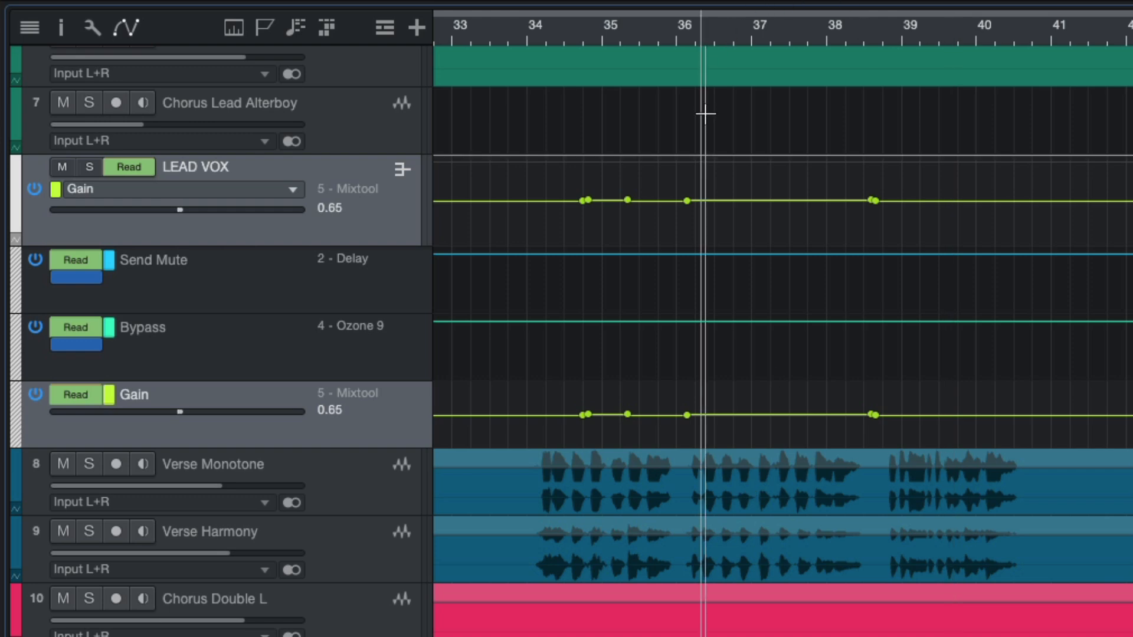
Step: Undo the Gain boost recorded from bar 36 to bar 38 and play the lead vocal from bar 35 without it
{"action": "key", "text": "super+z"}
{"action": "left_click", "coordinate": [612, 32]}
{"action": "key", "text": "space"}
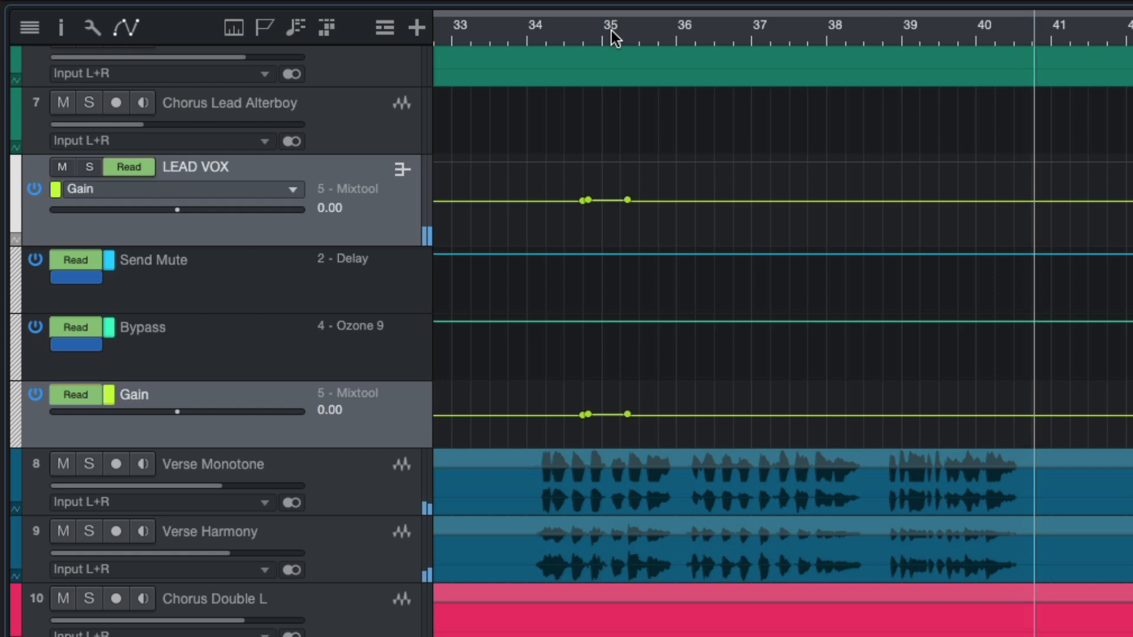
Step: Listen through the rest of the verse and play from bar 45 past bar 53 to judge the transition
{"action": "scroll", "coordinate": [835, 278], "scroll_direction": "up", "scroll_amount": 1}
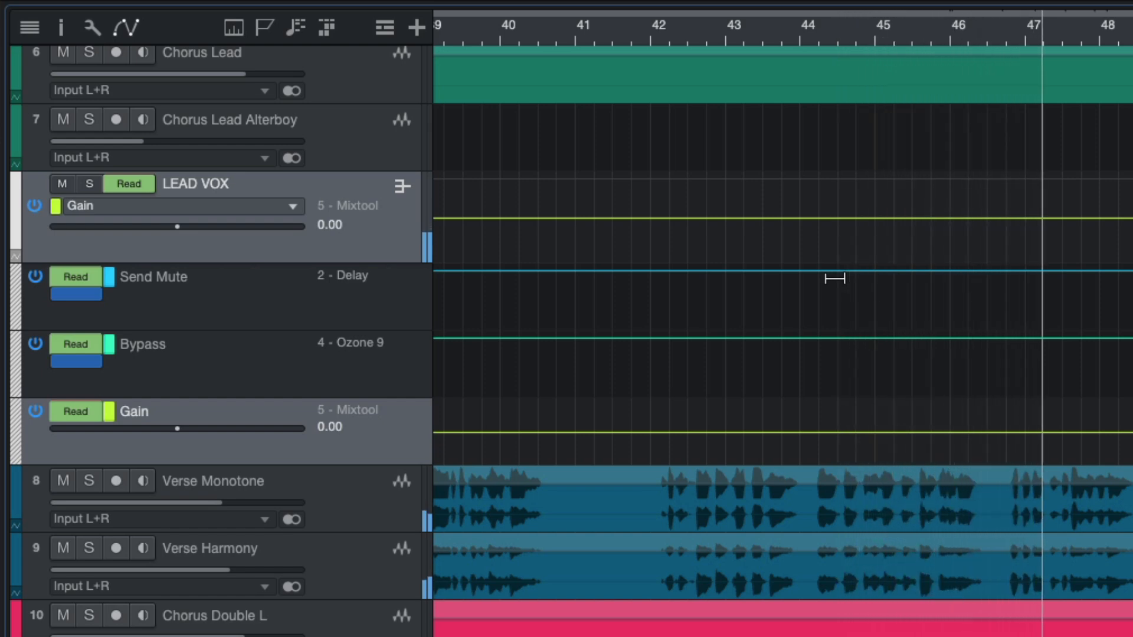
{"action": "key", "text": "w"}
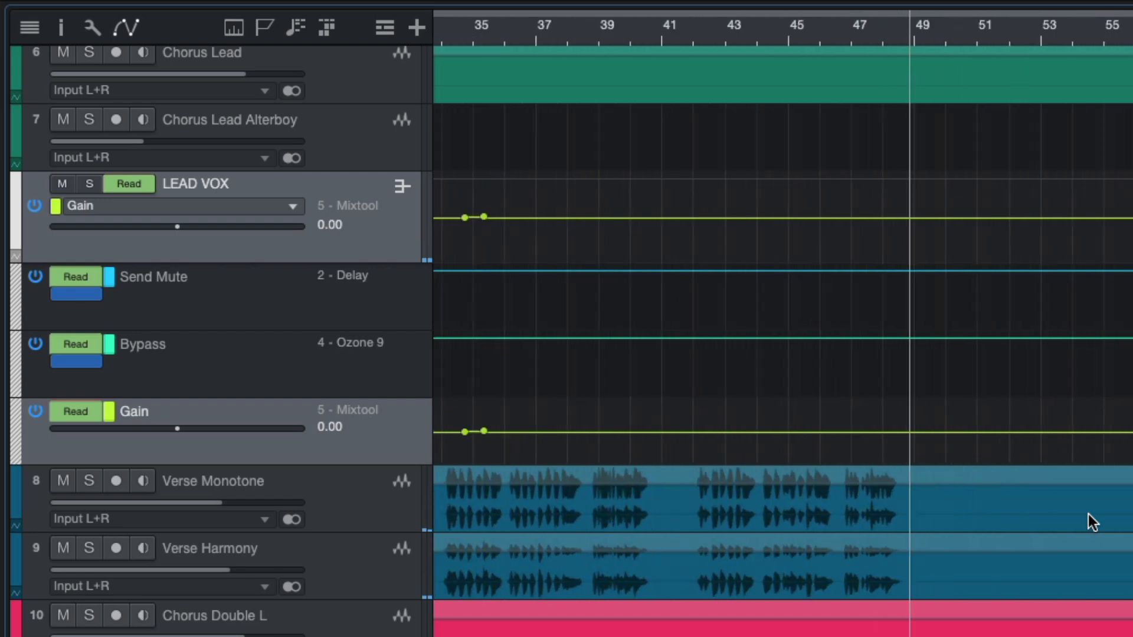
{"action": "key", "text": "w"}
{"action": "key", "text": "w"}
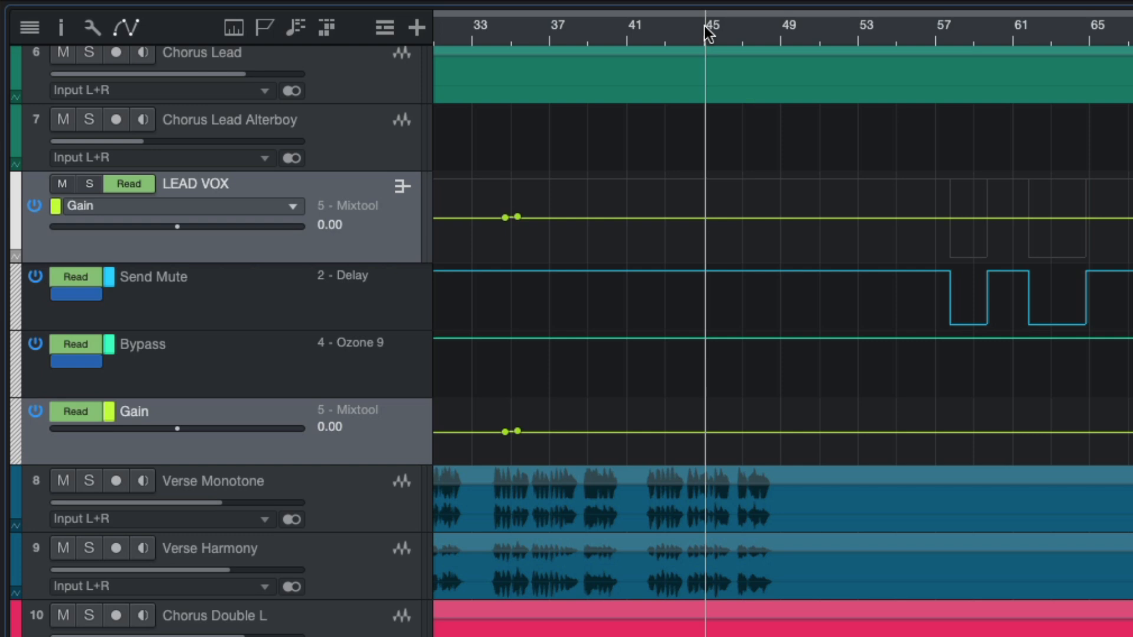
{"action": "key", "text": "space"}
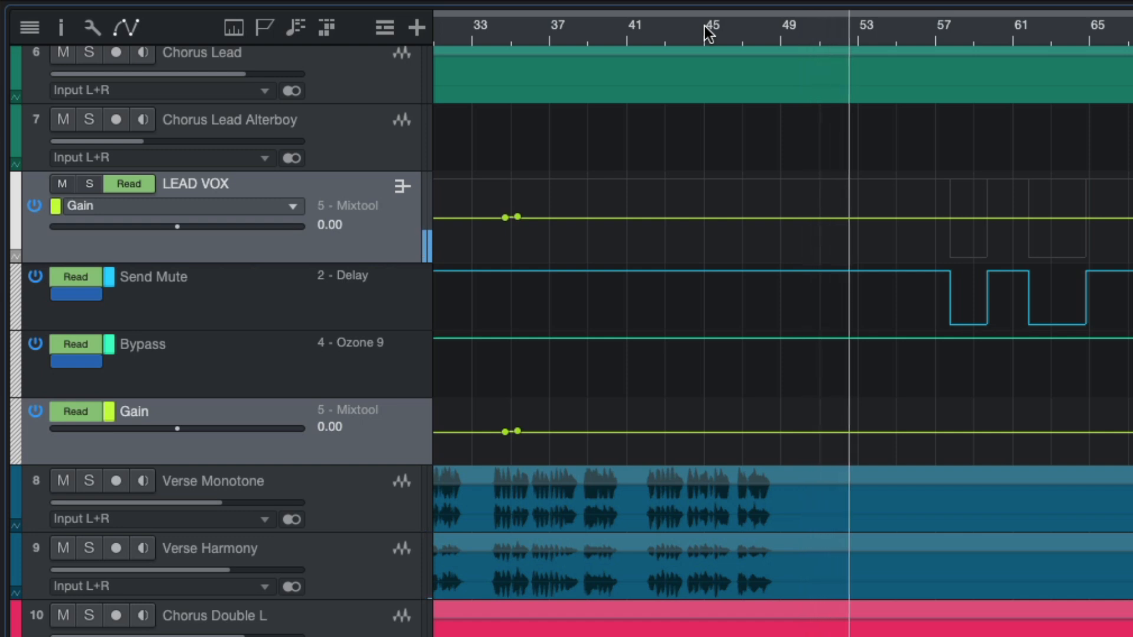
{"action": "scroll", "coordinate": [856, 342], "scroll_direction": "right", "scroll_amount": 3}
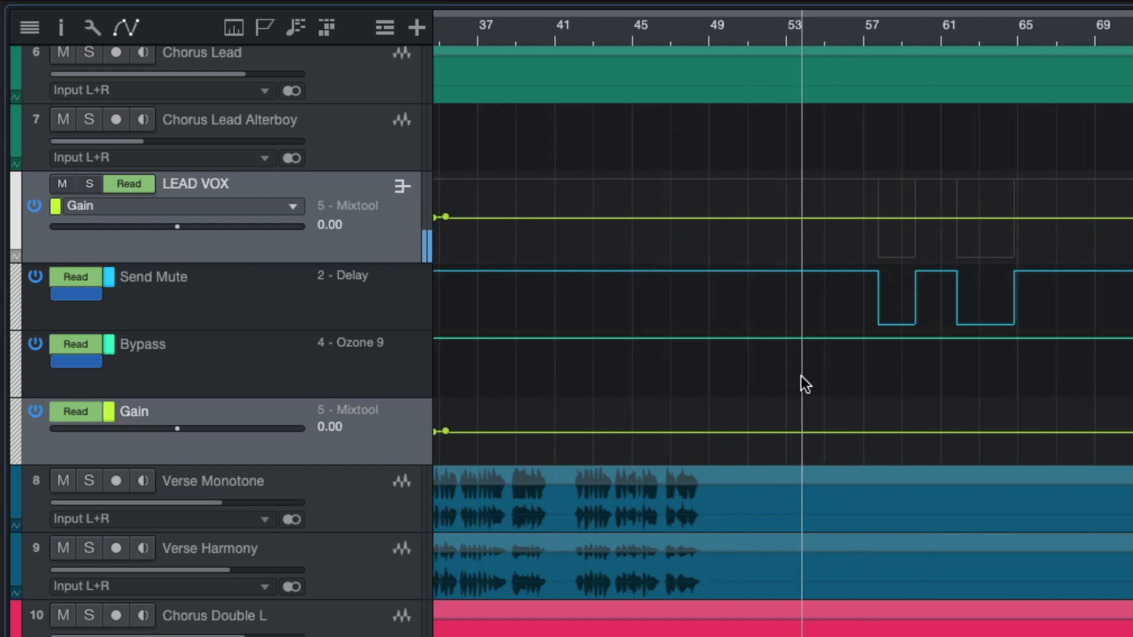
{"action": "scroll", "coordinate": [817, 392], "scroll_direction": "right", "scroll_amount": 1}
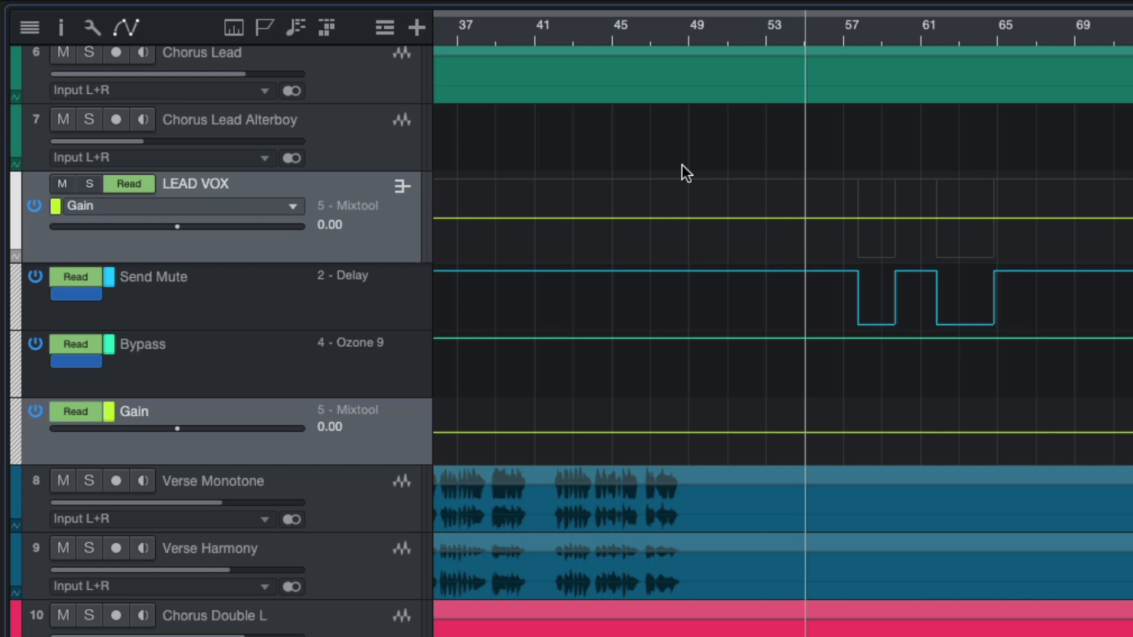
Step: Play the lead vocal from mid-bar 46 past bar 51 to compare the verse's end with the next section
{"action": "left_click", "coordinate": [662, 25]}
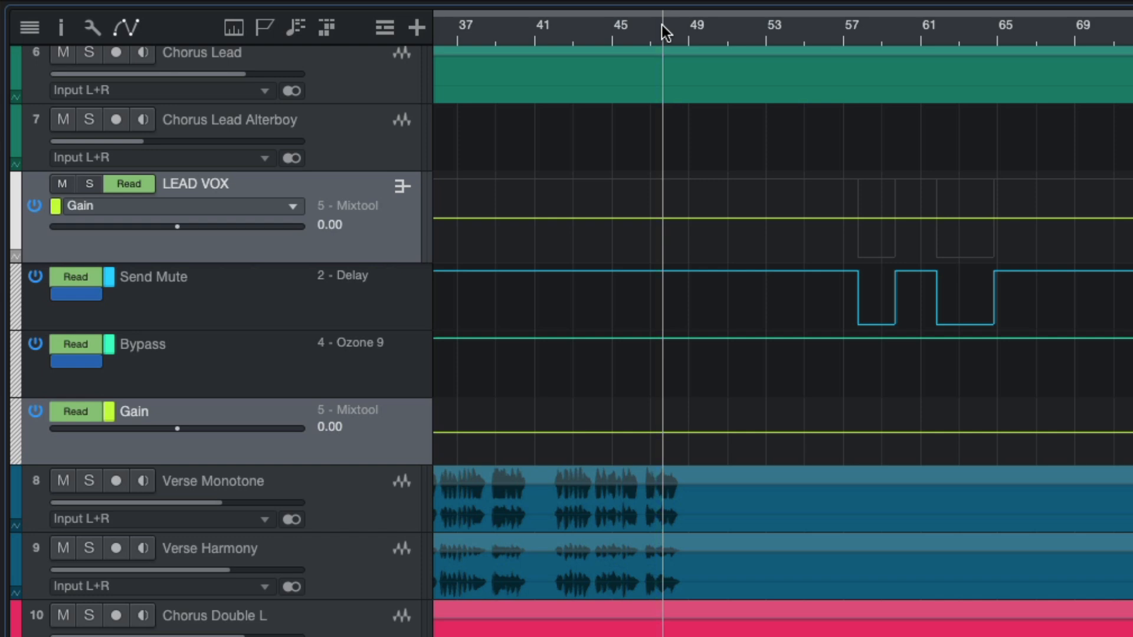
{"action": "left_click", "coordinate": [648, 33]}
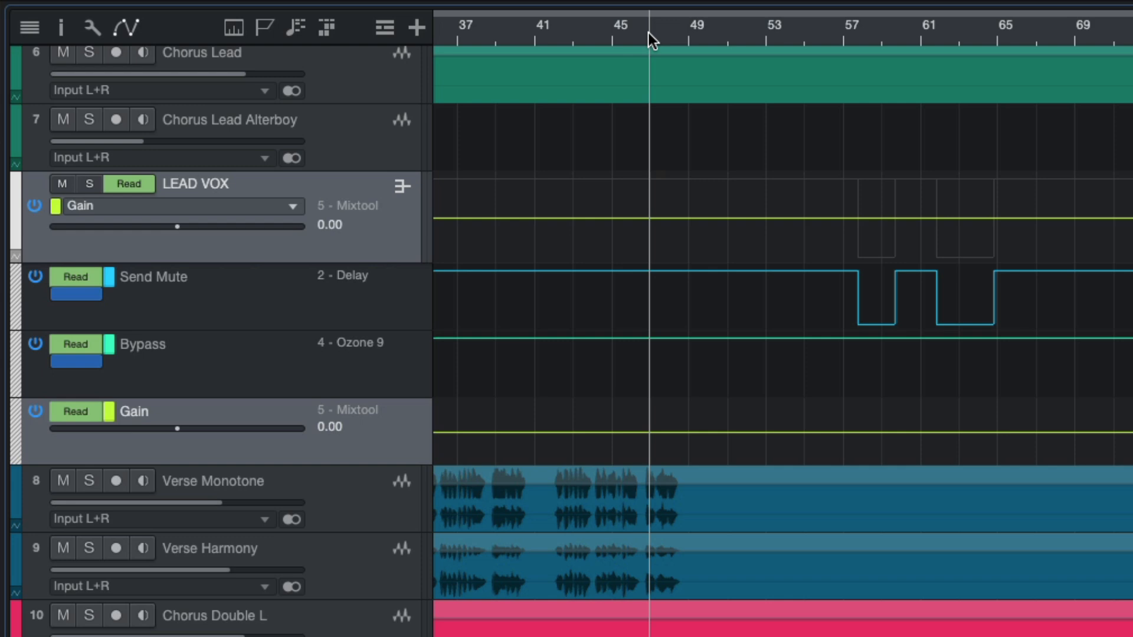
{"action": "key", "text": "space"}
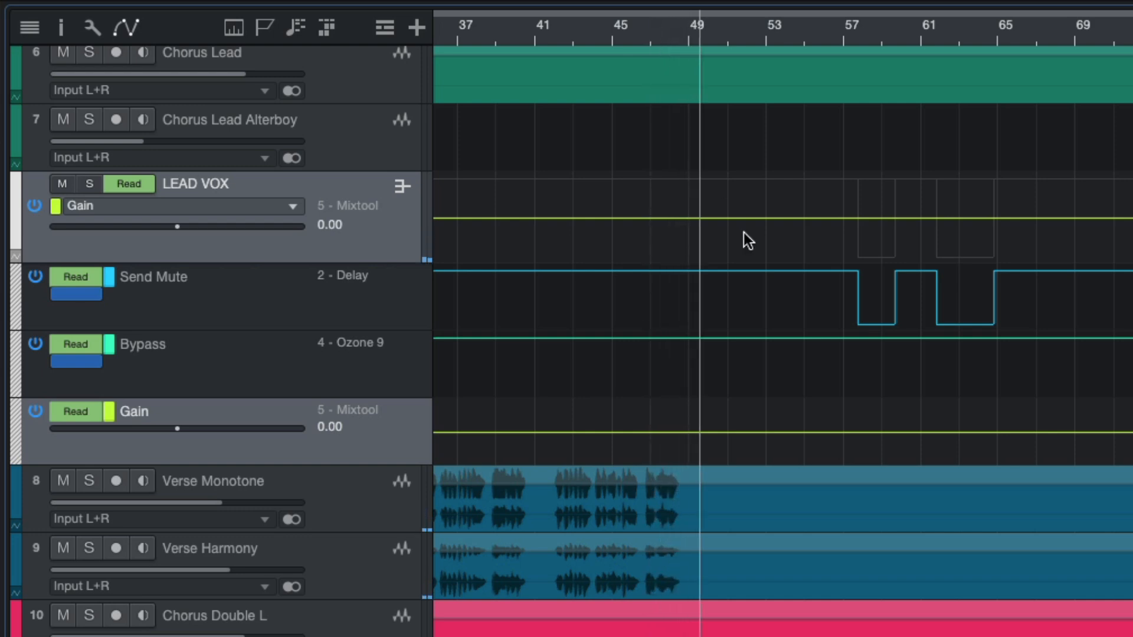
{"action": "scroll", "coordinate": [801, 359], "scroll_direction": "down", "scroll_amount": 3}
{"action": "scroll", "coordinate": [801, 359], "scroll_direction": "down", "scroll_amount": 1}
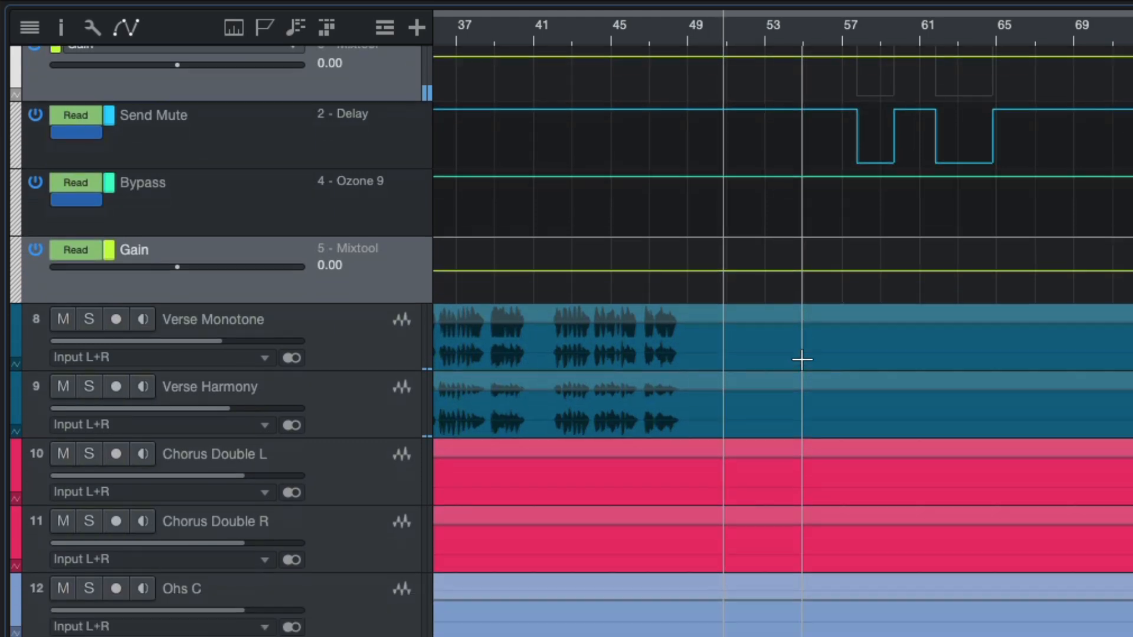
{"action": "scroll", "coordinate": [801, 359], "scroll_direction": "up", "scroll_amount": 4}
{"action": "scroll", "coordinate": [802, 358], "scroll_direction": "up", "scroll_amount": 1}
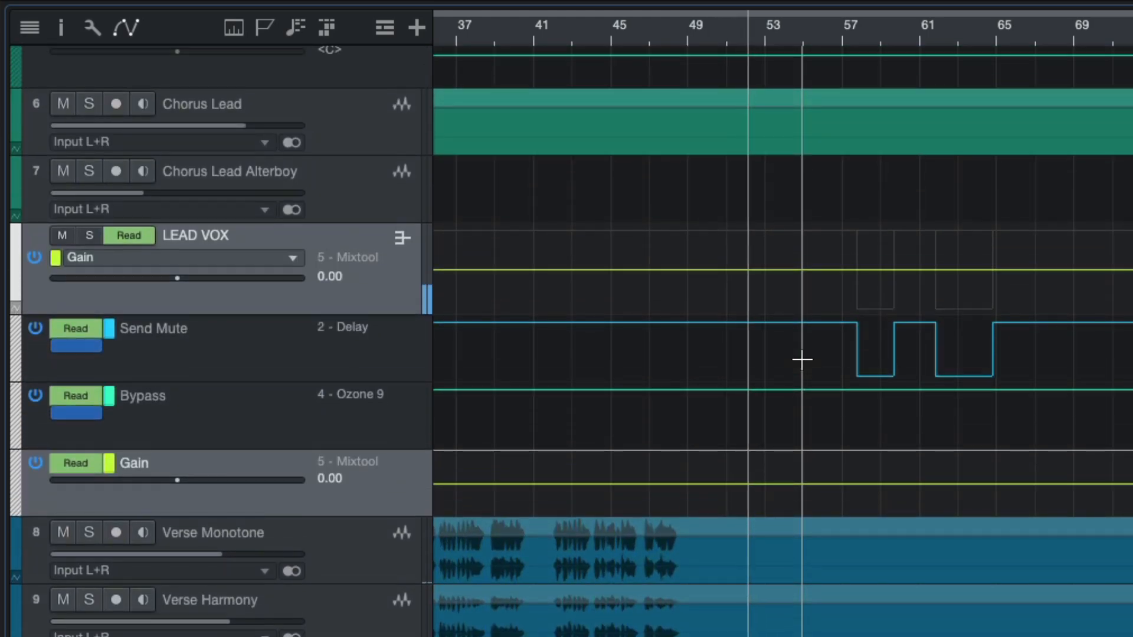
{"action": "scroll", "coordinate": [801, 359], "scroll_direction": "right", "scroll_amount": 1}
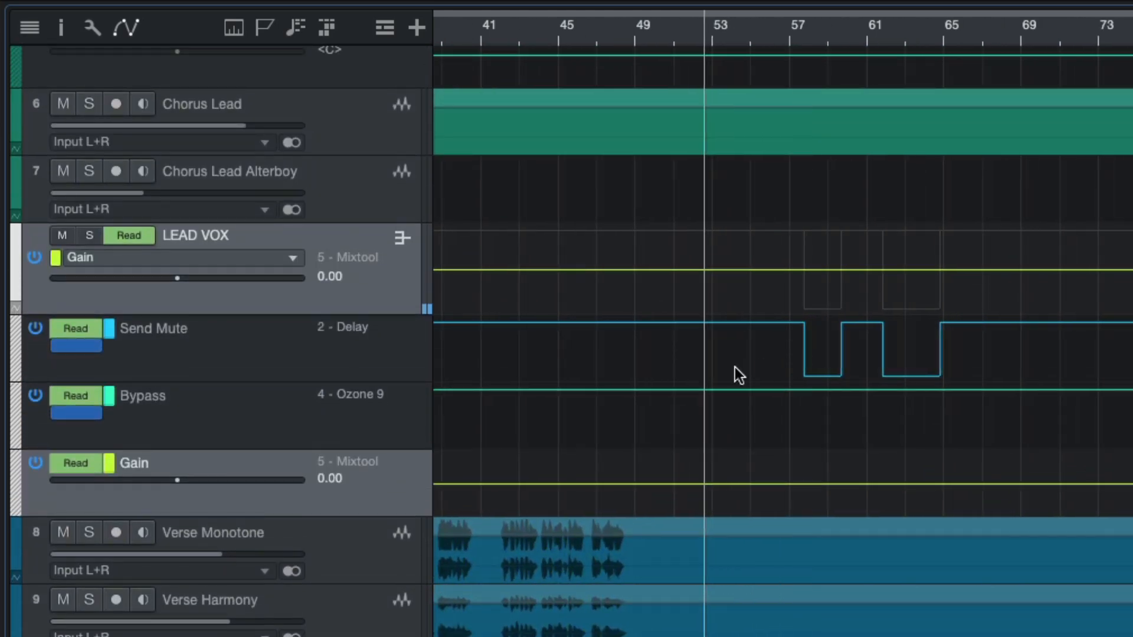
{"action": "scroll", "coordinate": [734, 367], "scroll_direction": "left", "scroll_amount": 1}
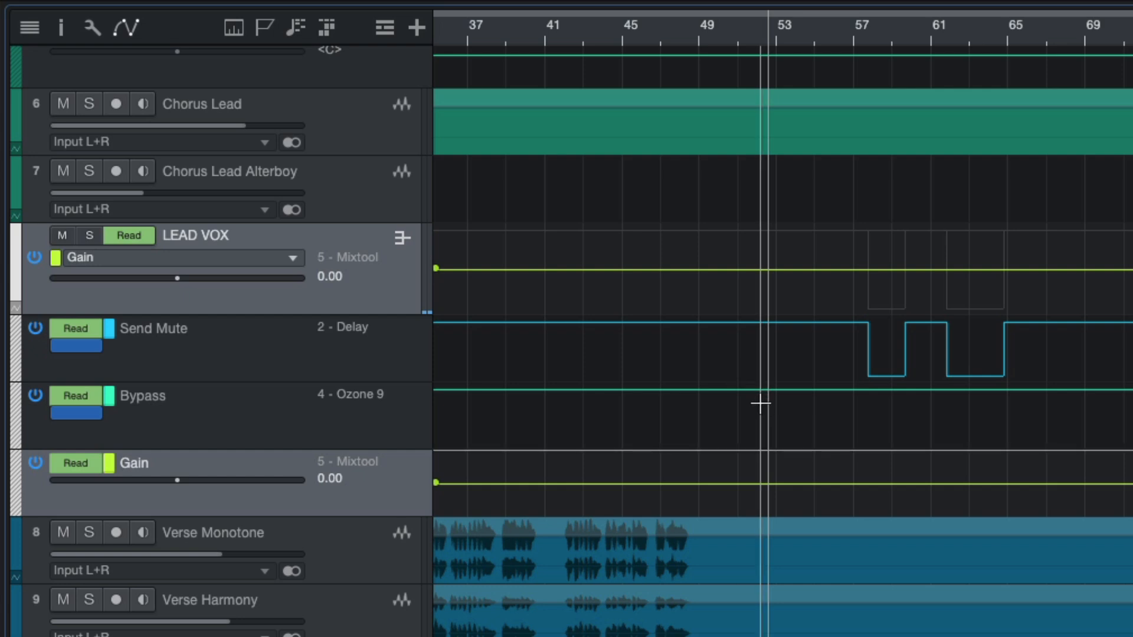
Step: Compare the lead vocal level from late bar 46 with the passage from bar 56 to bar 58
{"action": "left_click", "coordinate": [662, 27]}
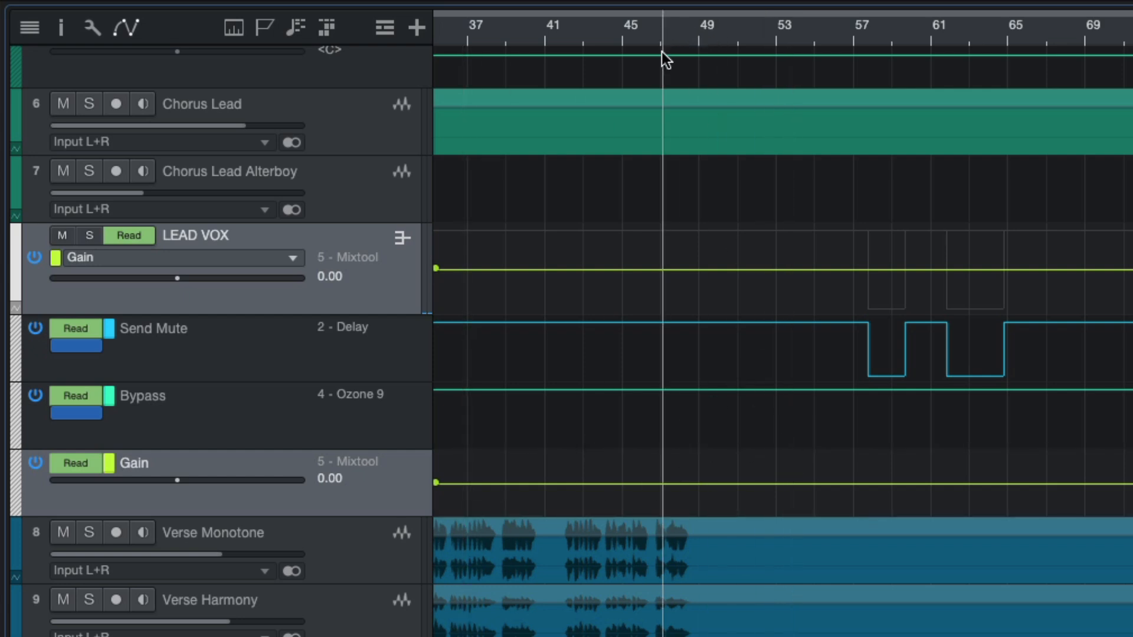
{"action": "scroll", "coordinate": [757, 460], "scroll_direction": "right", "scroll_amount": 2}
{"action": "scroll", "coordinate": [757, 460], "scroll_direction": "down", "scroll_amount": 1}
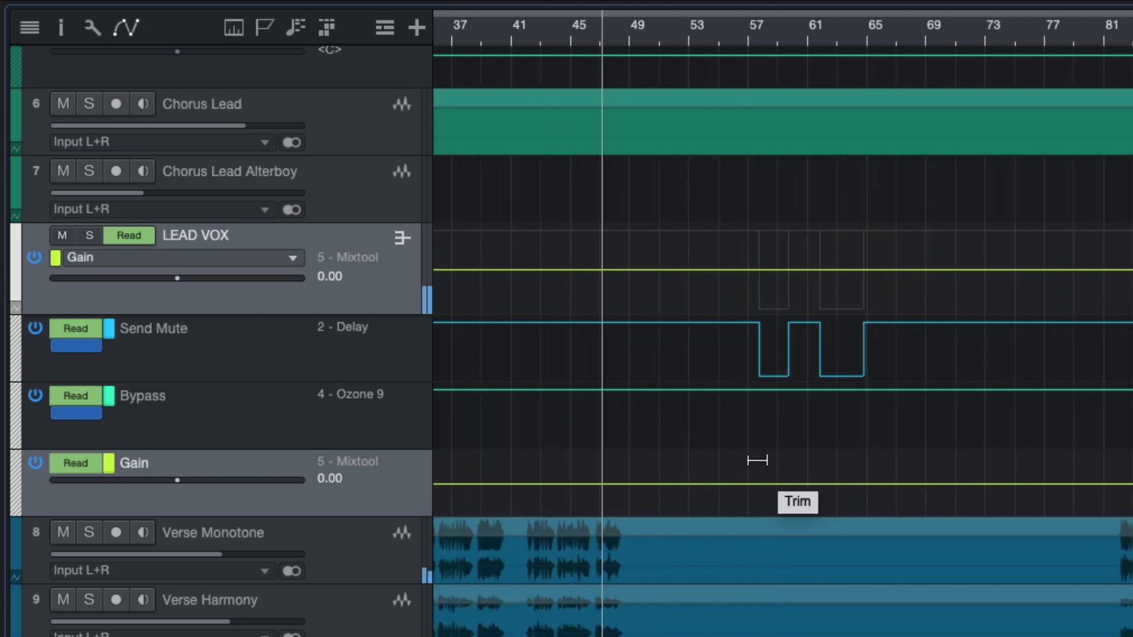
{"action": "left_click", "coordinate": [738, 23]}
{"action": "scroll", "coordinate": [679, 518], "scroll_direction": "up", "scroll_amount": 2}
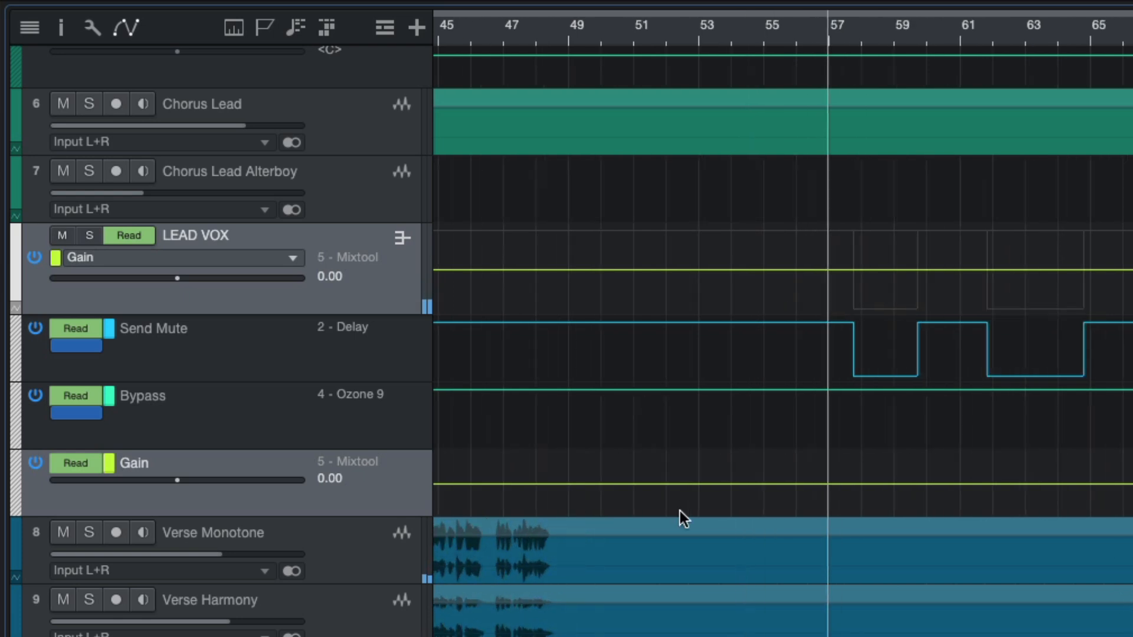
{"action": "scroll", "coordinate": [614, 473], "scroll_direction": "left", "scroll_amount": 2}
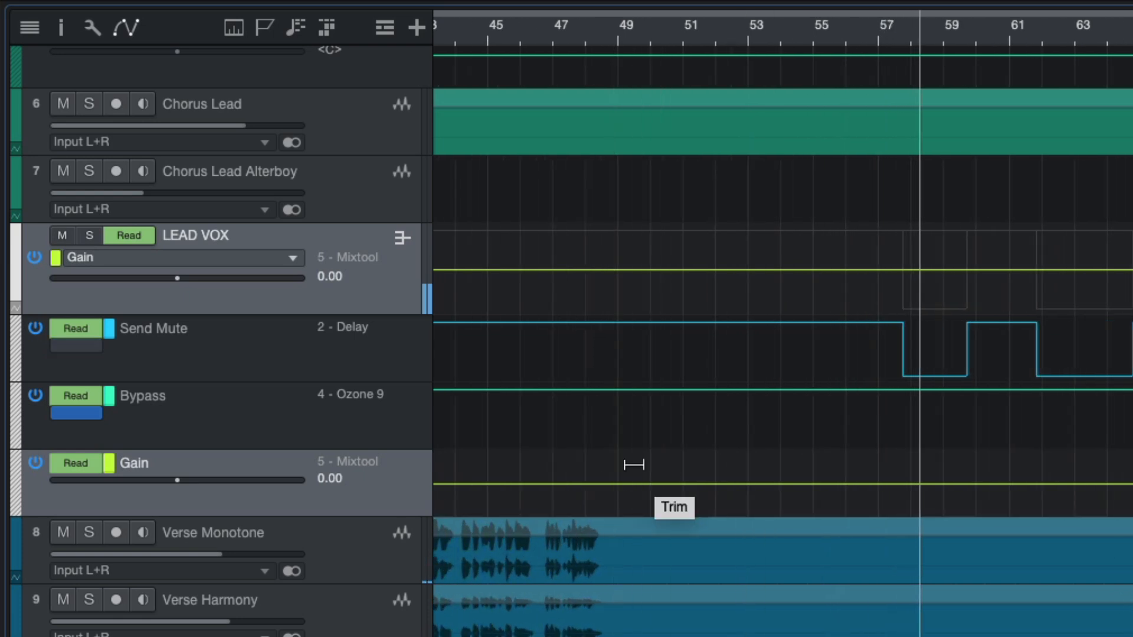
{"action": "key", "text": "space"}
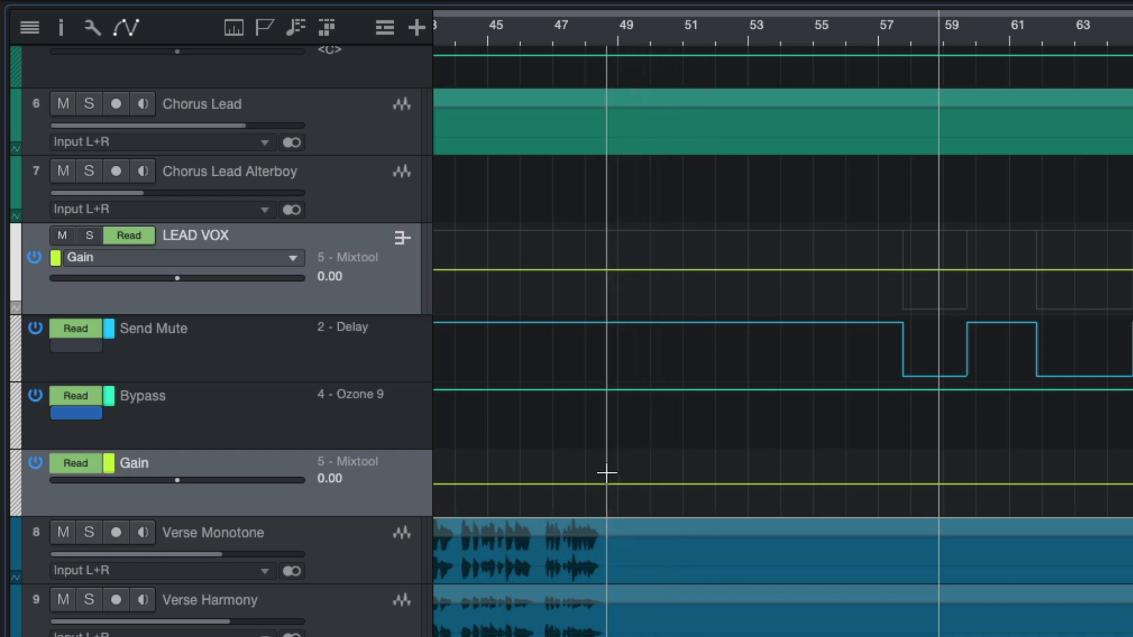
Step: Select the Gain automation from late bar 48 to the first Send Mute change in bar 57, and lower that range slightly
{"action": "left_click_drag", "start_coordinate": [609, 471], "coordinate": [902, 477]}
{"action": "left_click", "coordinate": [839, 31]}
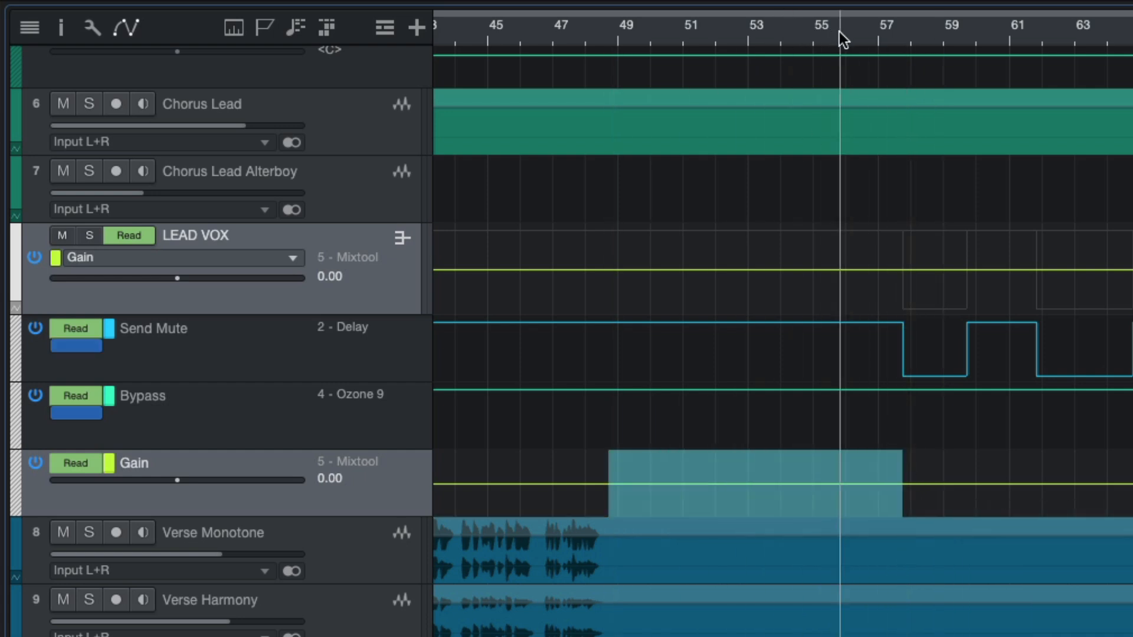
{"action": "scroll", "coordinate": [1011, 397], "scroll_direction": "up", "scroll_amount": 5}
{"action": "scroll", "coordinate": [767, 484], "scroll_direction": "left", "scroll_amount": 5}
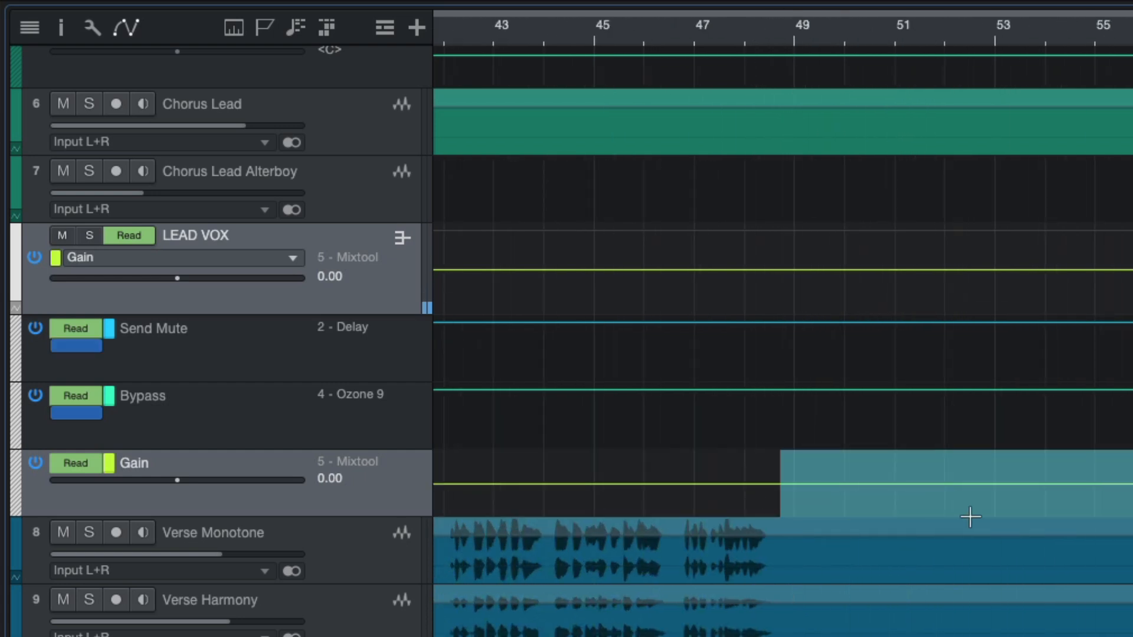
{"action": "key", "text": "shift+l"}
{"action": "scroll", "coordinate": [970, 517], "scroll_direction": "down", "scroll_amount": 3}
{"action": "left_click", "coordinate": [793, 43]}
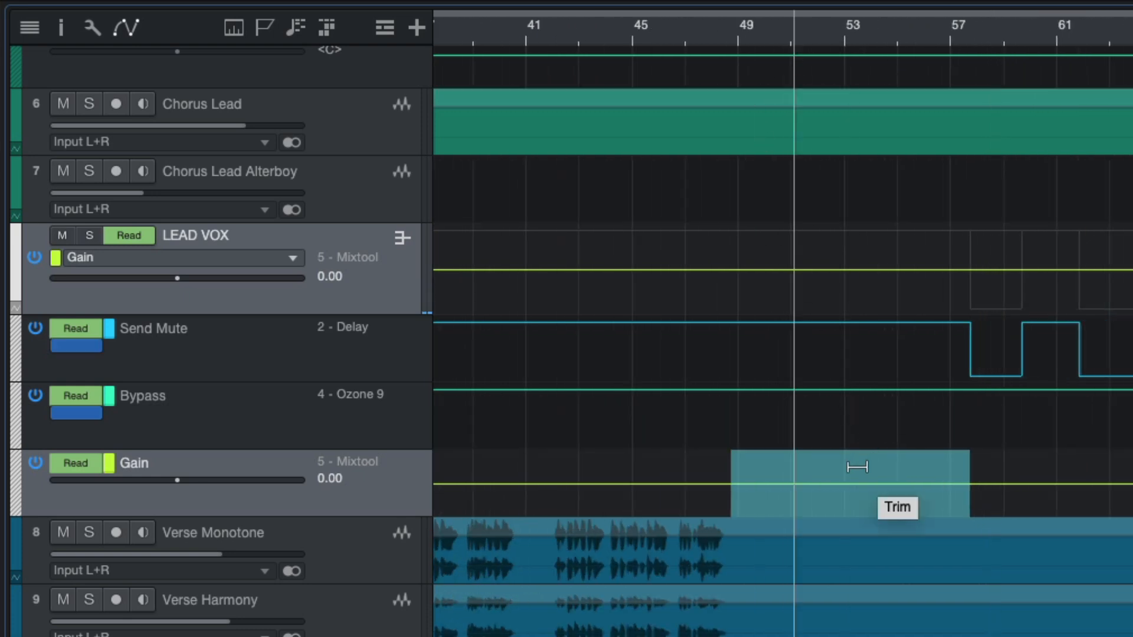
{"action": "left_click_drag", "start_coordinate": [857, 466], "coordinate": [857, 470]}
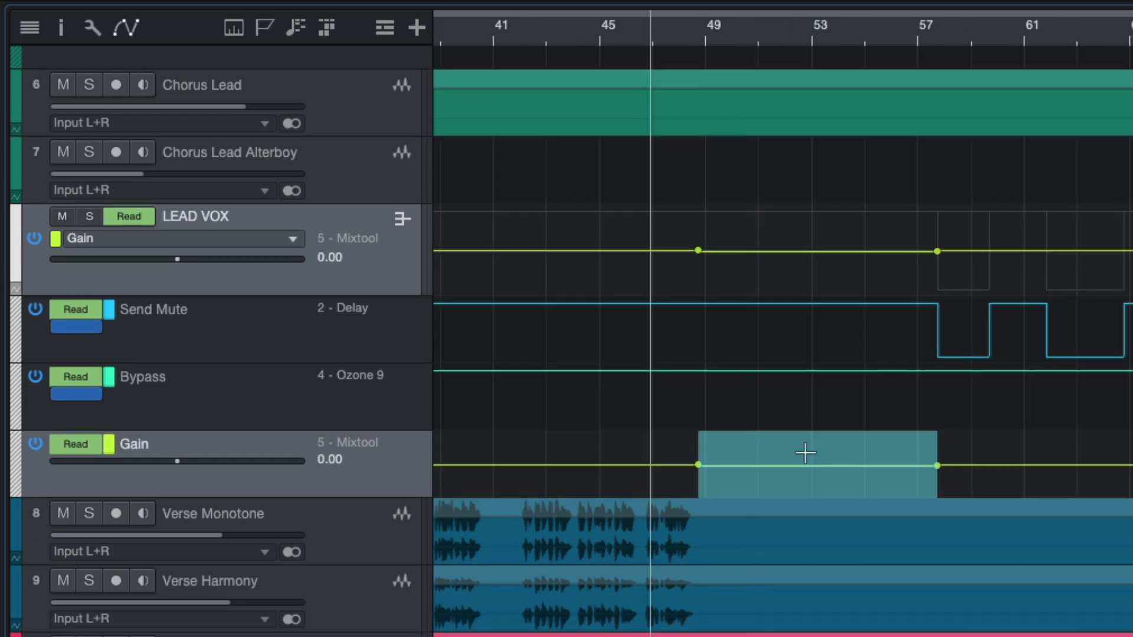
Step: Play from bar 45 past bar 53, and lower the selected Gain automation range between bars 48 and 57 to -2.00
{"action": "scroll", "coordinate": [737, 512], "scroll_direction": "left", "scroll_amount": 2}
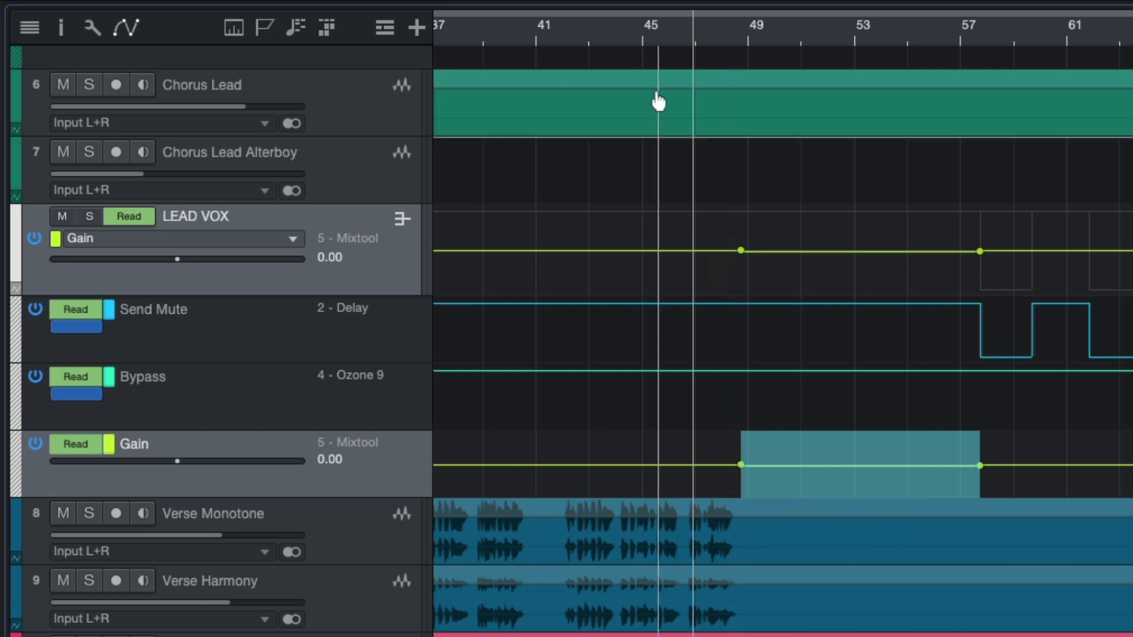
{"action": "left_click", "coordinate": [650, 33]}
{"action": "key", "text": "space"}
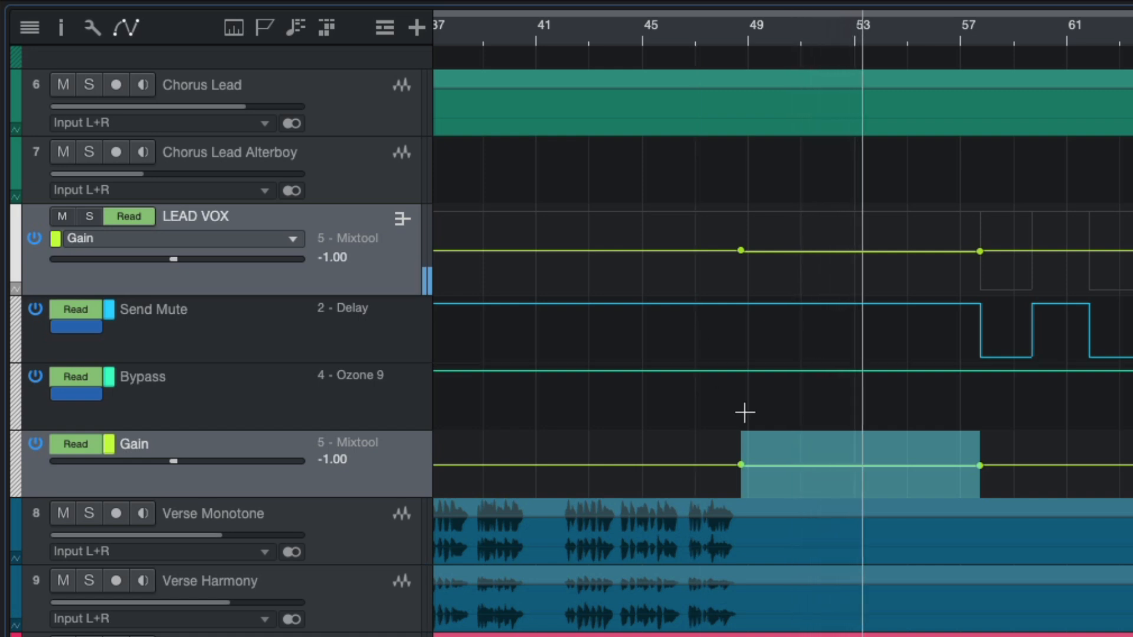
{"action": "scroll", "coordinate": [808, 449], "scroll_direction": "right", "scroll_amount": 1}
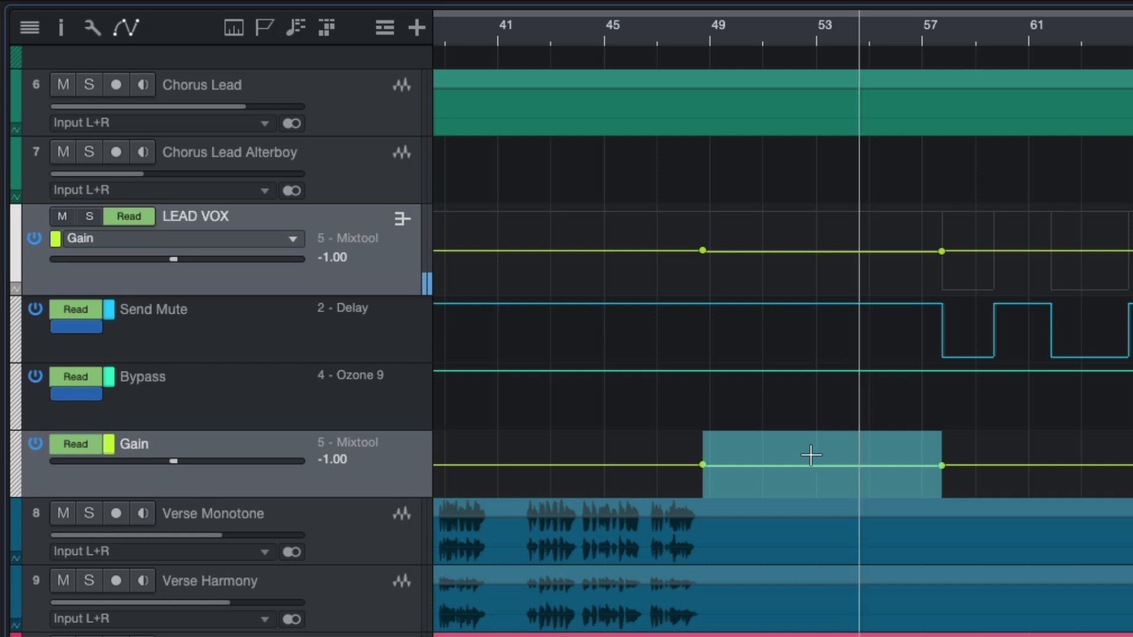
{"action": "left_click_drag", "start_coordinate": [797, 449], "coordinate": [797, 448]}
Step: Replay the lead vocal from about bar 47 and around bar 51 to judge the lowered section against the verse
{"action": "left_click", "coordinate": [663, 30]}
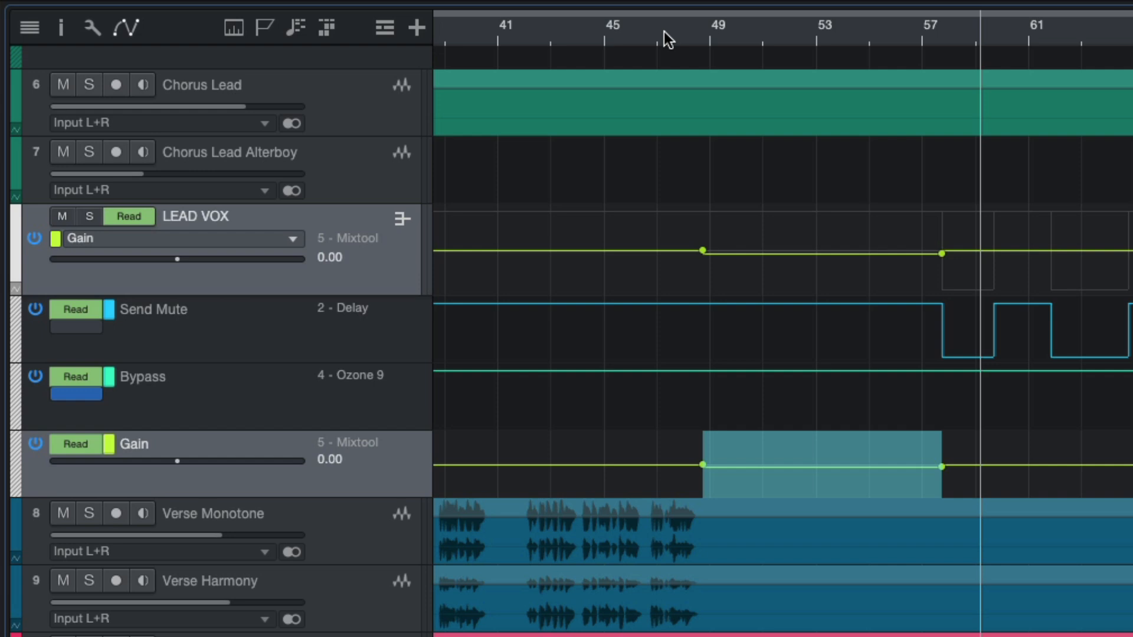
{"action": "left_click", "coordinate": [759, 34]}
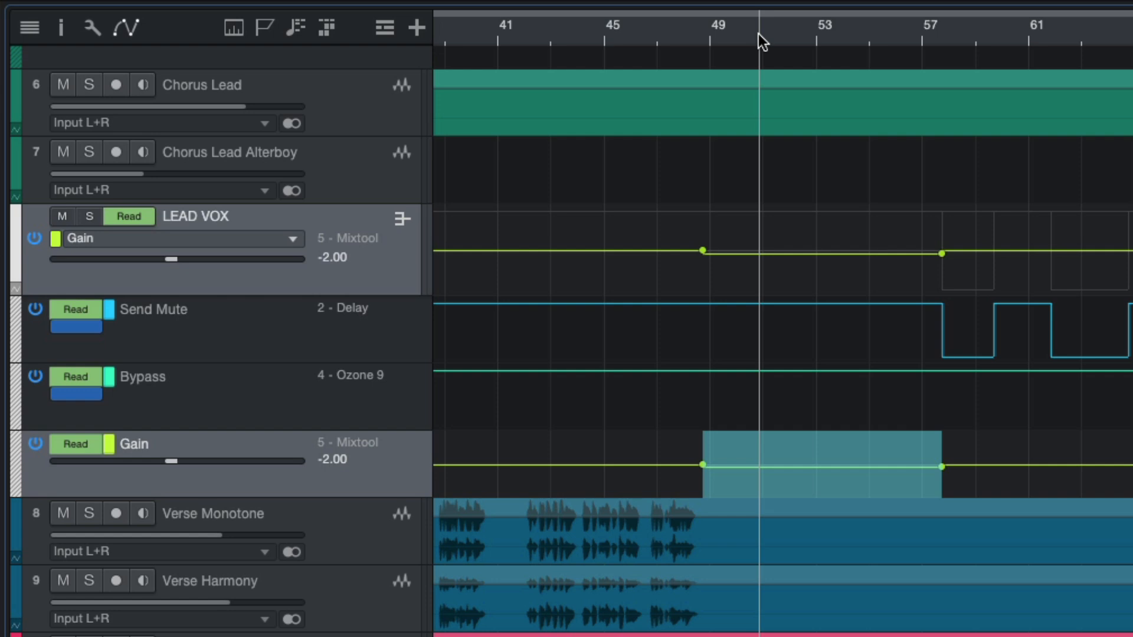
{"action": "left_click", "coordinate": [677, 31]}
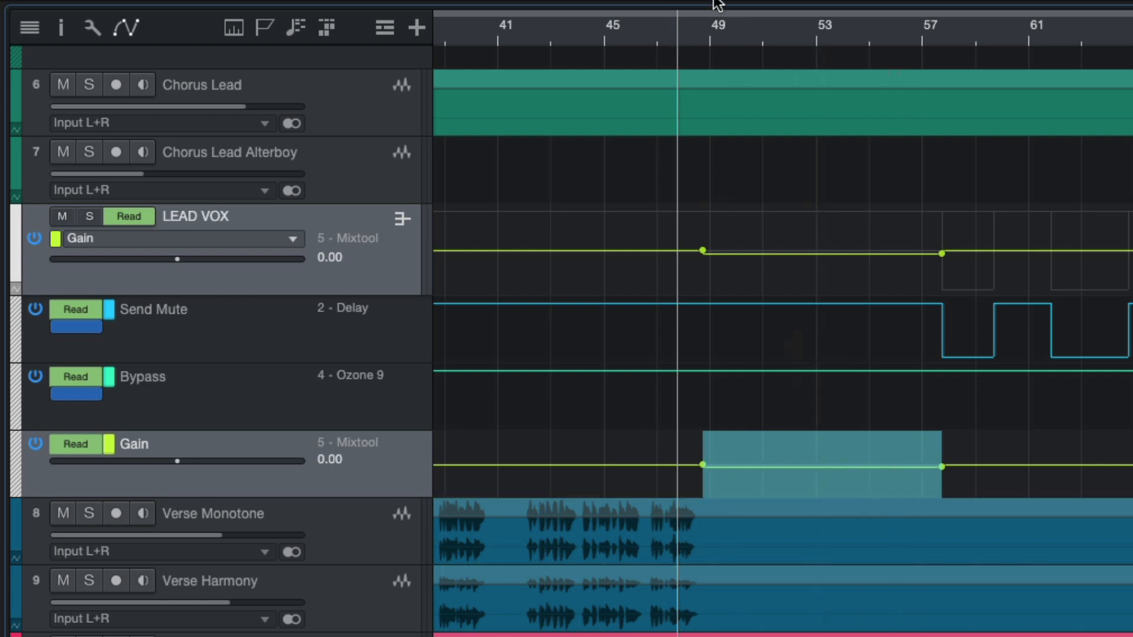
{"action": "left_click", "coordinate": [646, 26]}
Step: Compare the lead vocal level in bar 56 with the passage from late bar 57, across the Gain change
{"action": "key", "text": "e"}
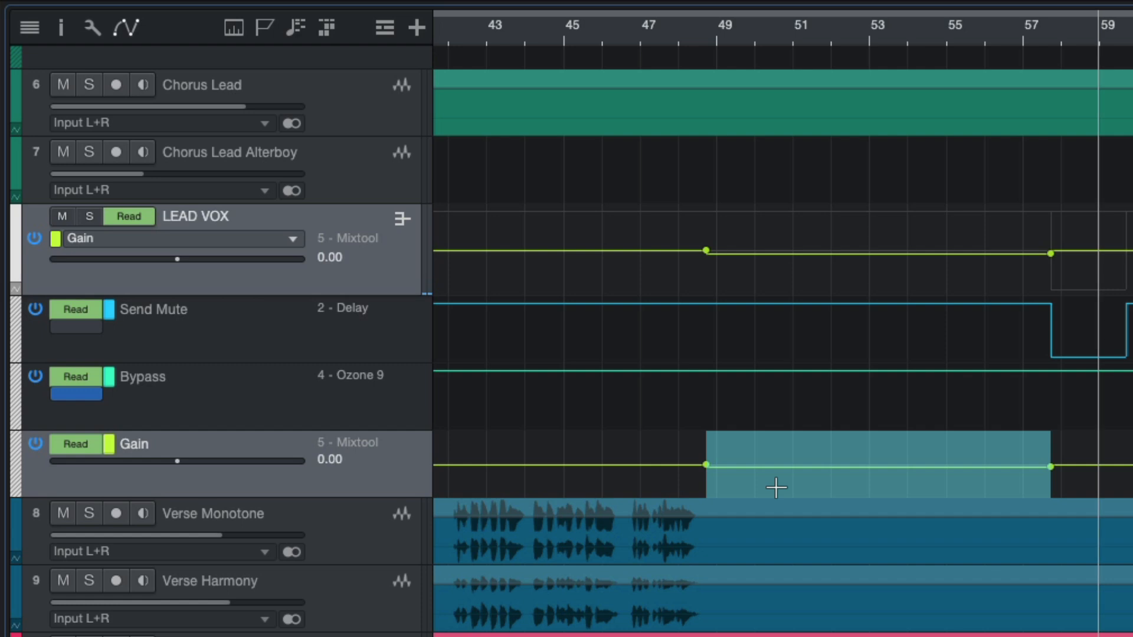
{"action": "key", "text": "e"}
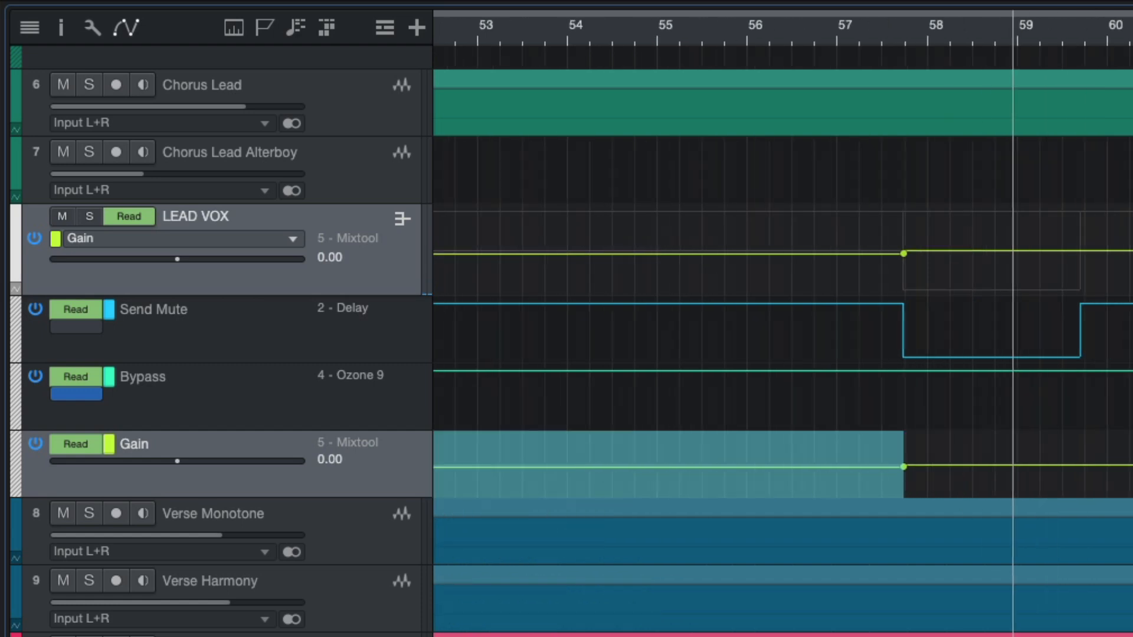
{"action": "left_click", "coordinate": [809, 30]}
{"action": "left_click", "coordinate": [918, 33]}
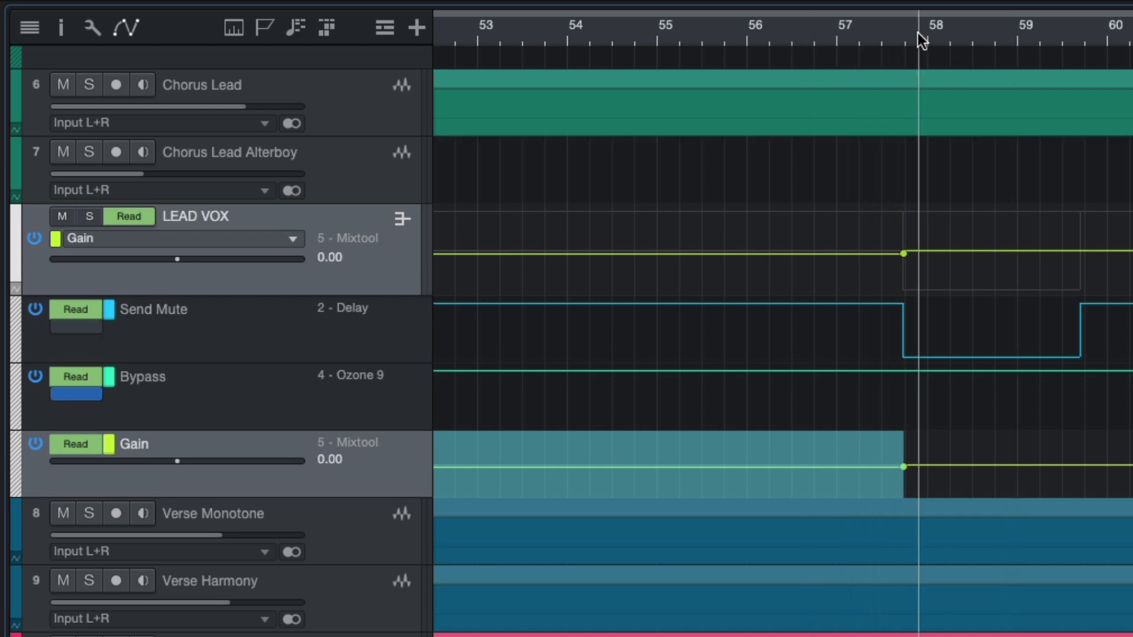
{"action": "left_click", "coordinate": [781, 25]}
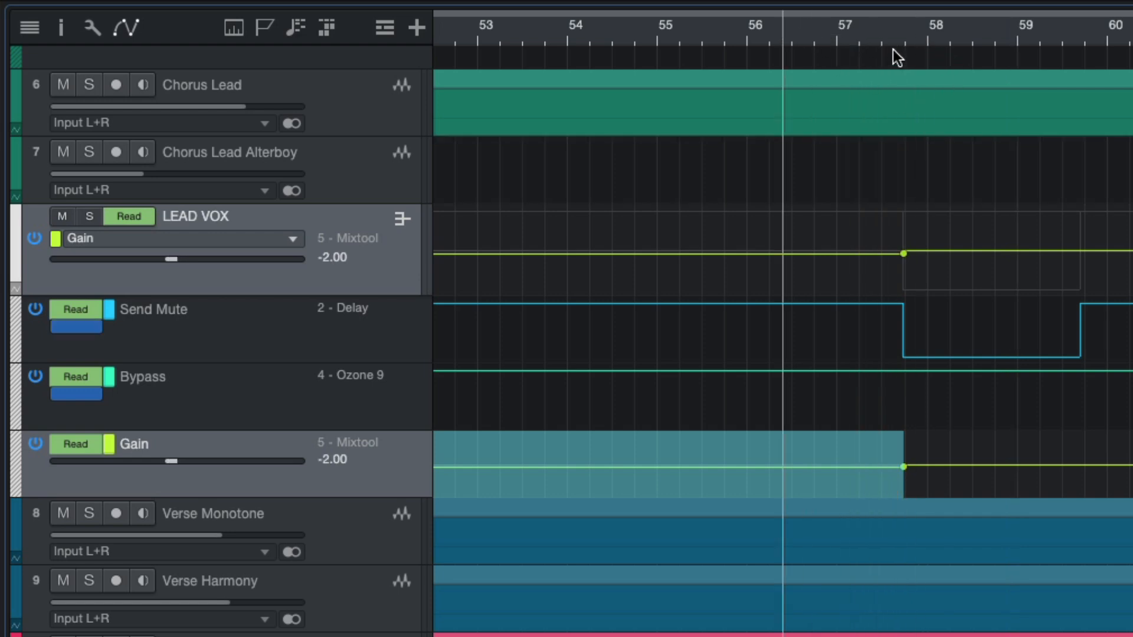
{"action": "left_click", "coordinate": [926, 32]}
{"action": "left_click", "coordinate": [767, 30]}
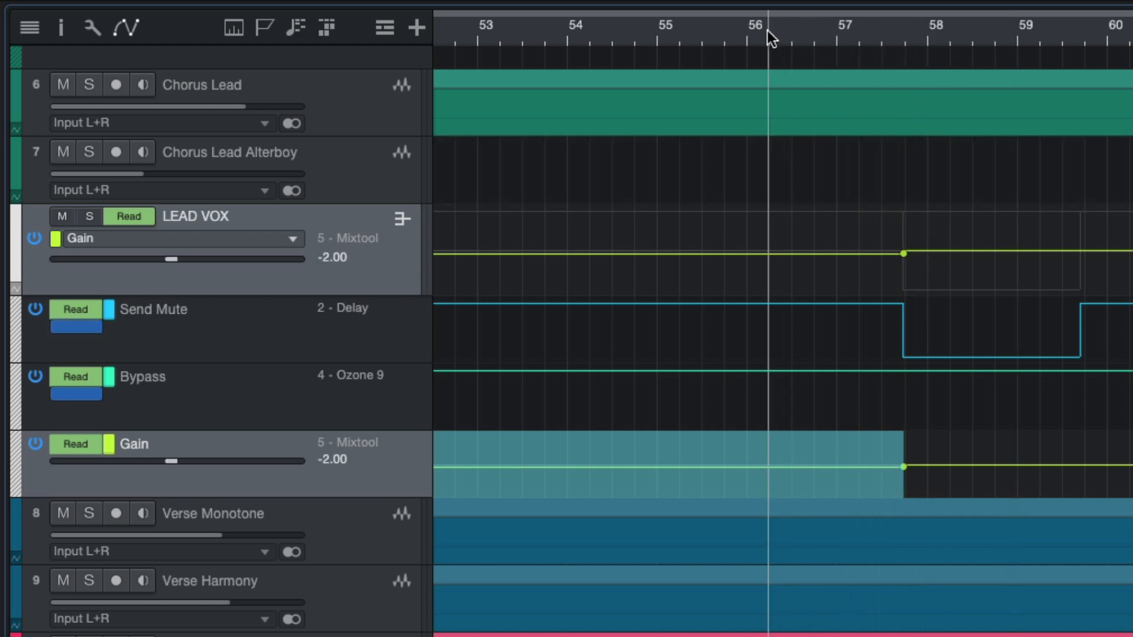
{"action": "key", "text": "space"}
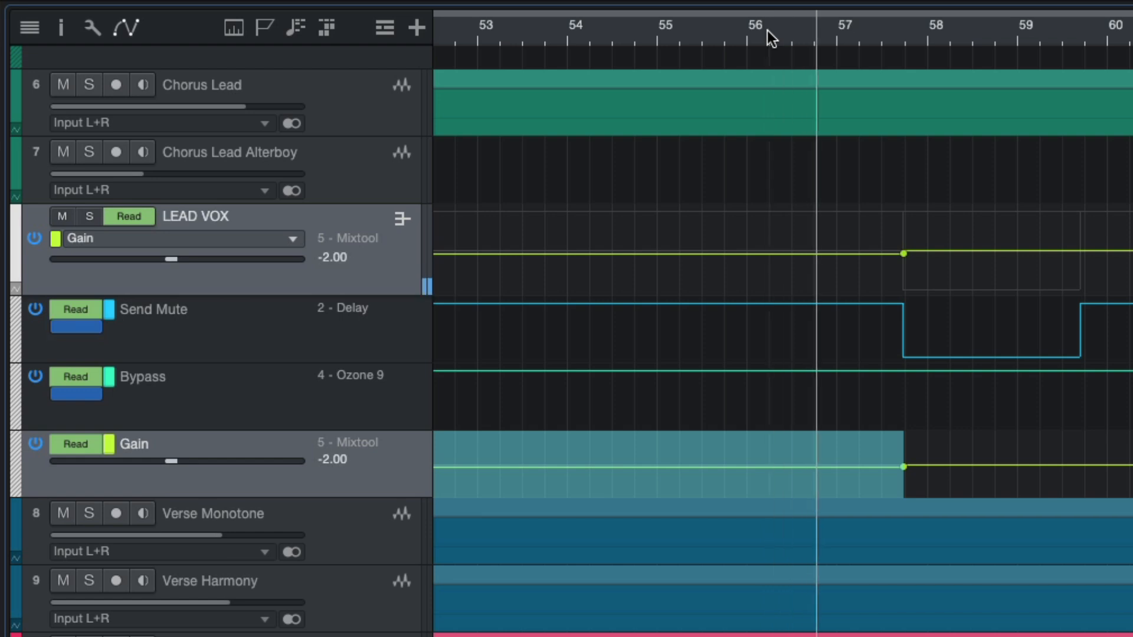
{"action": "left_click", "coordinate": [607, 40]}
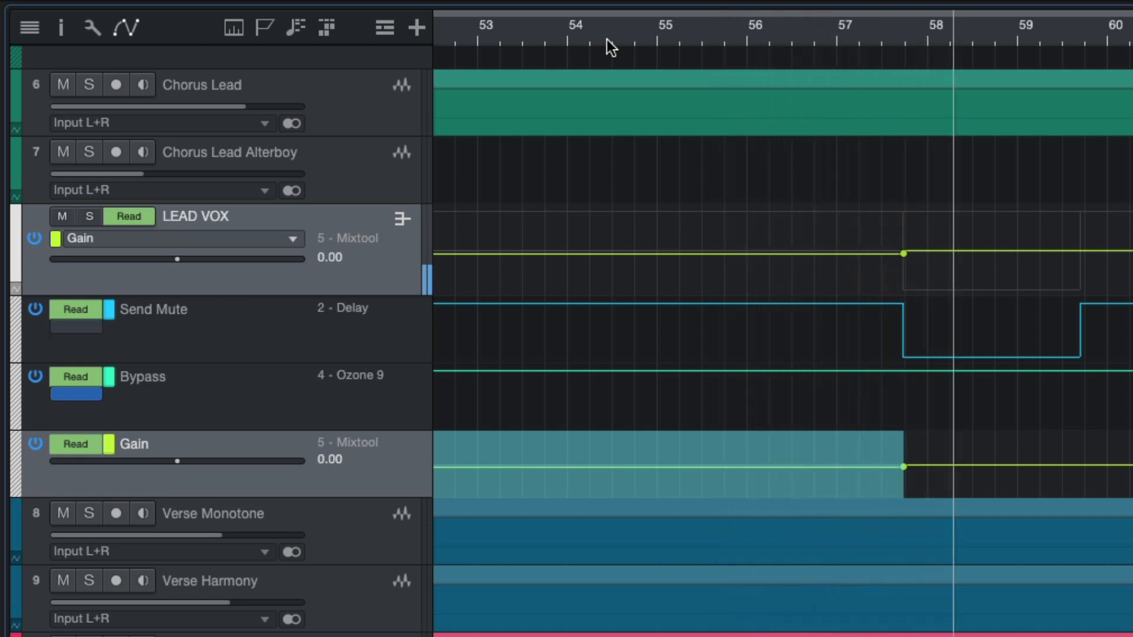
{"action": "key", "text": "space"}
Step: Play on from bar 59 past bar 62 to hear the following section, and save the song
{"action": "key", "text": "w"}
{"action": "key", "text": "w"}
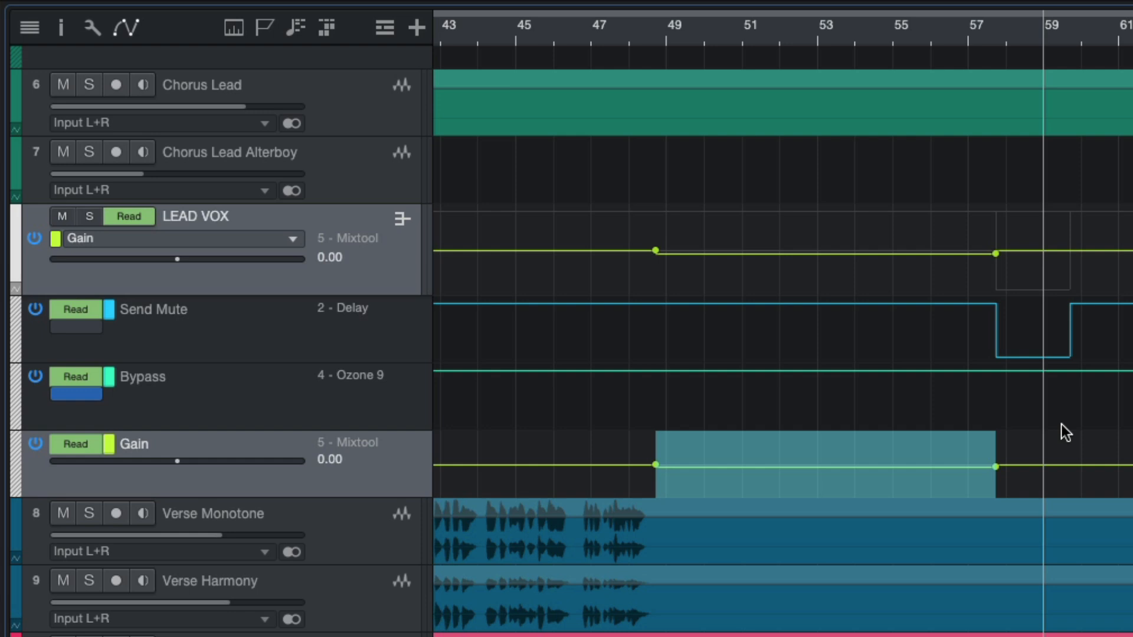
{"action": "scroll", "coordinate": [1061, 423], "scroll_direction": "right", "scroll_amount": 8}
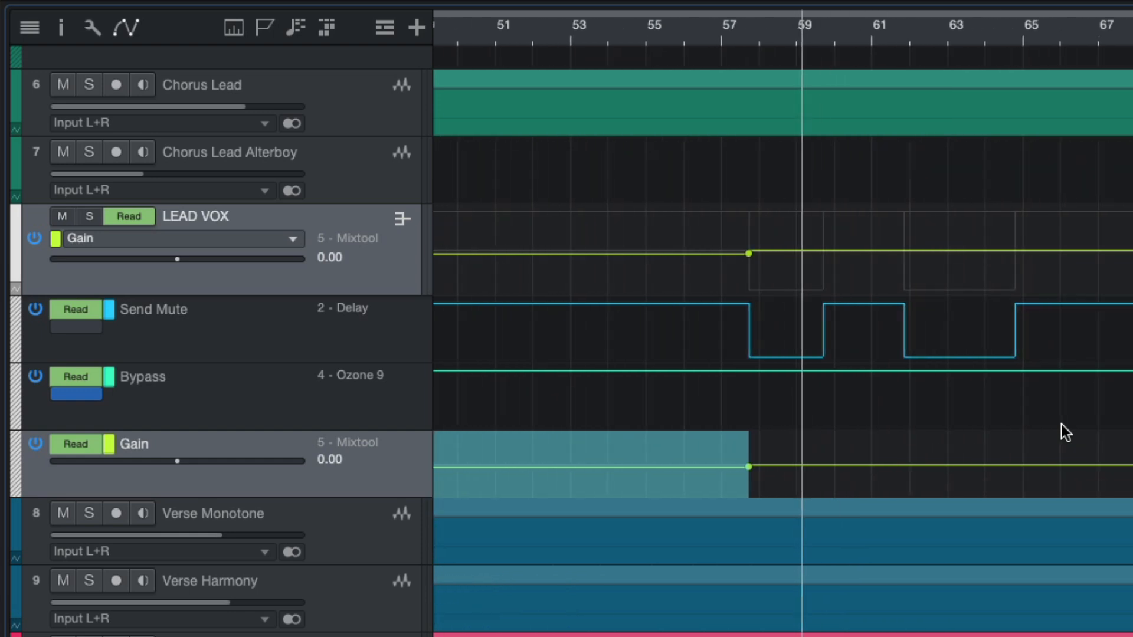
{"action": "key", "text": "ctrl+s"}
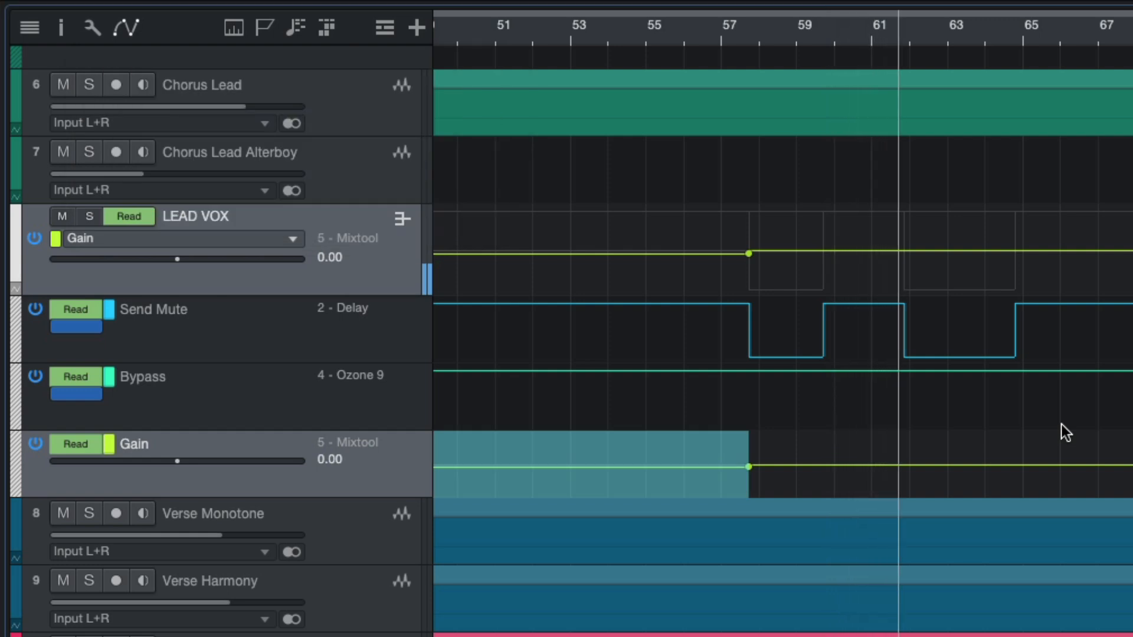
{"action": "scroll", "coordinate": [1060, 424], "scroll_direction": "right", "scroll_amount": 1}
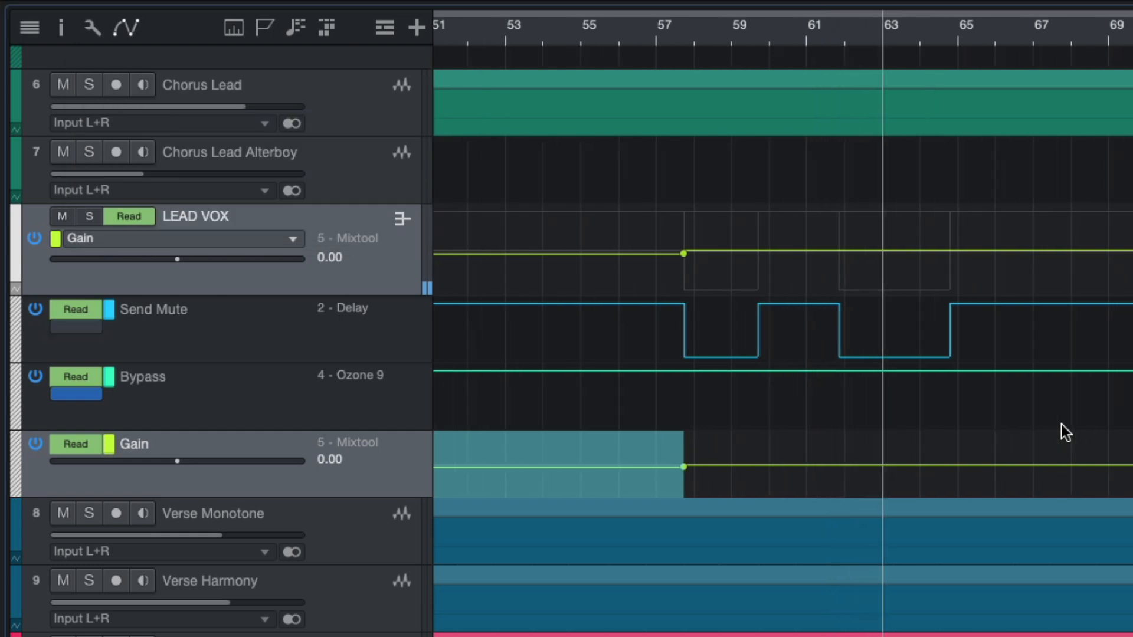
Step: Listen to the lead vocal from about bar 42 across the verse's end, and compare it with the section around bar 59
{"action": "scroll", "coordinate": [1061, 424], "scroll_direction": "down", "scroll_amount": 2}
{"action": "scroll", "coordinate": [1048, 424], "scroll_direction": "left", "scroll_amount": 1}
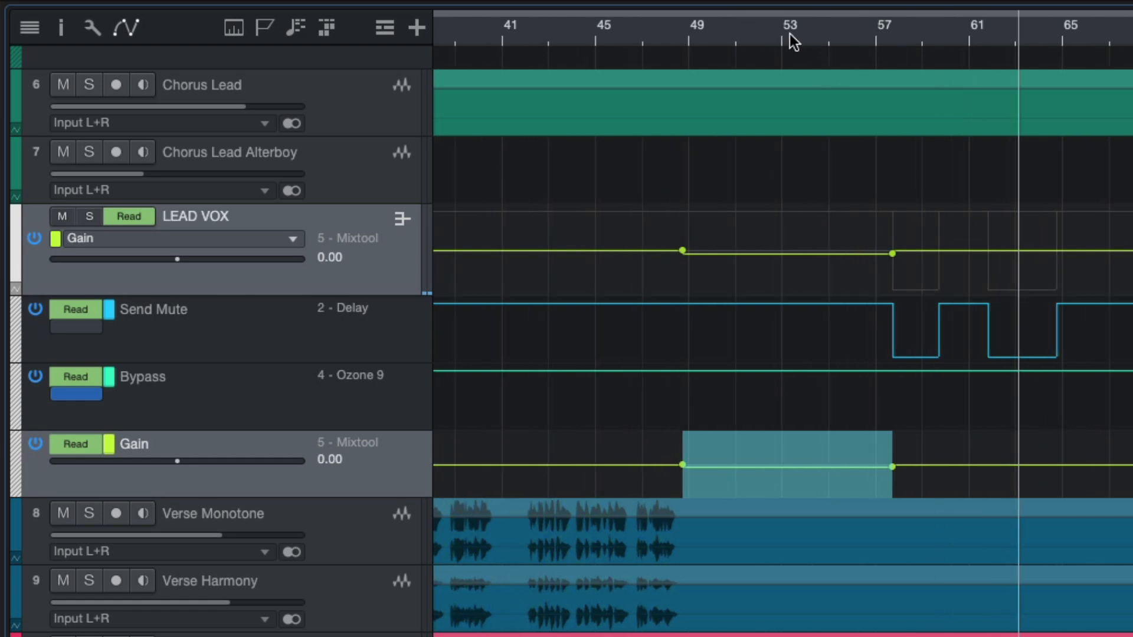
{"action": "left_click", "coordinate": [770, 28]}
{"action": "left_click", "coordinate": [560, 33]}
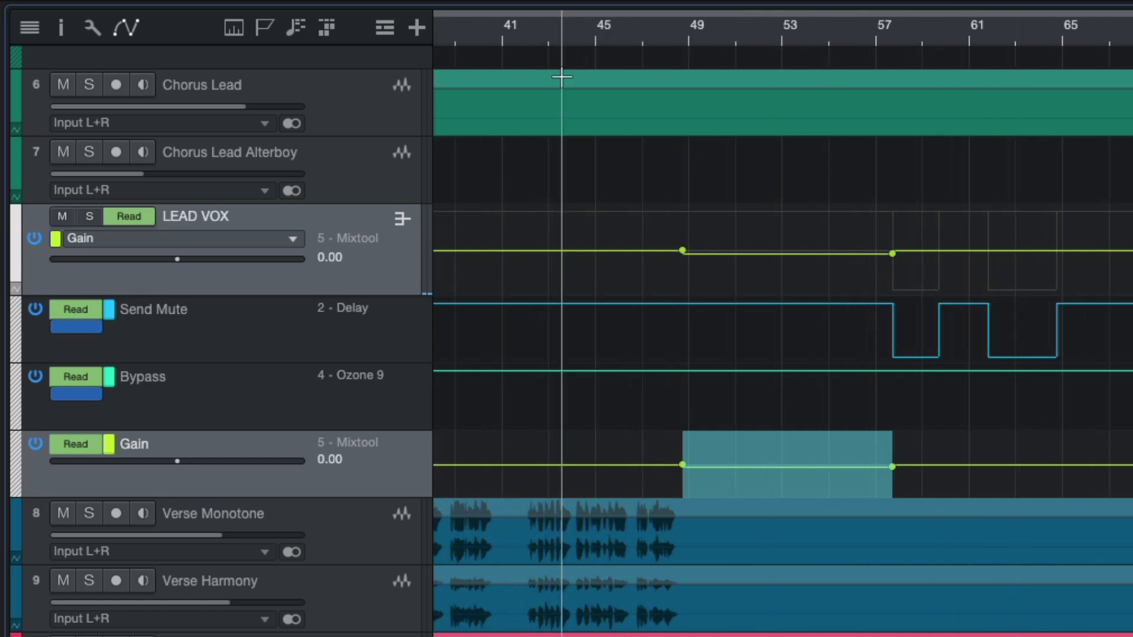
{"action": "left_click", "coordinate": [543, 34]}
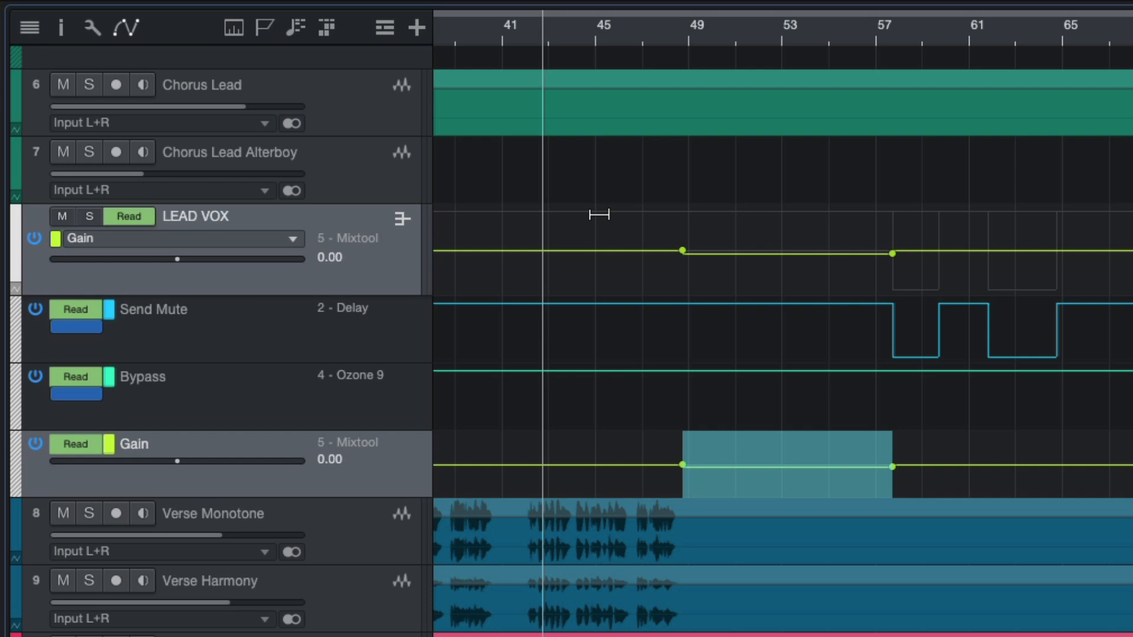
{"action": "key", "text": "e"}
{"action": "key", "text": "w"}
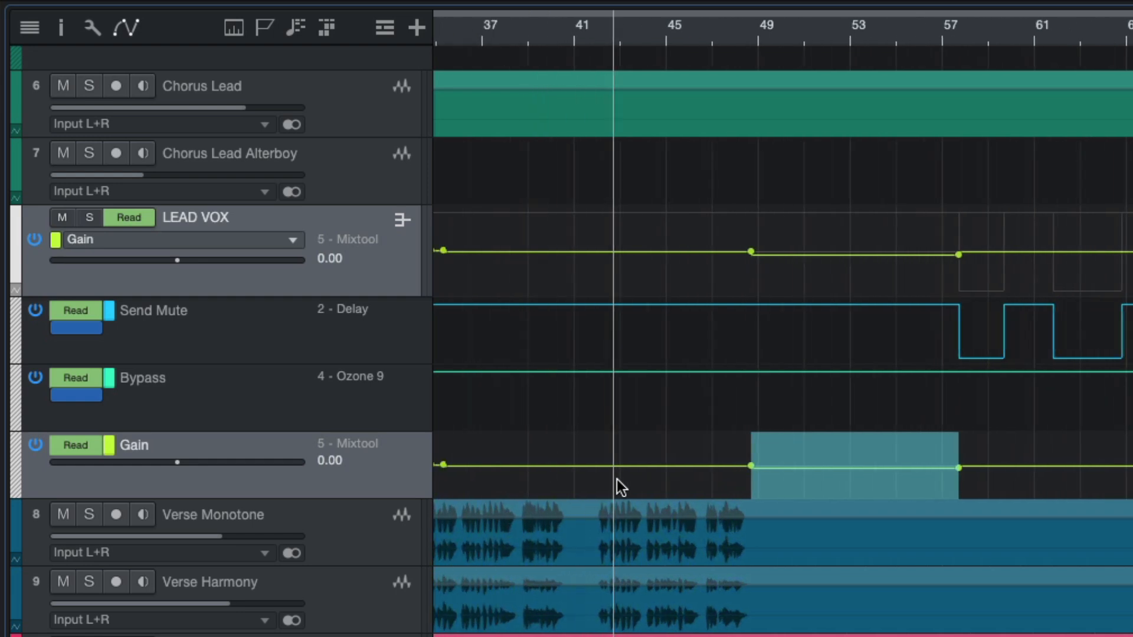
{"action": "key", "text": "space"}
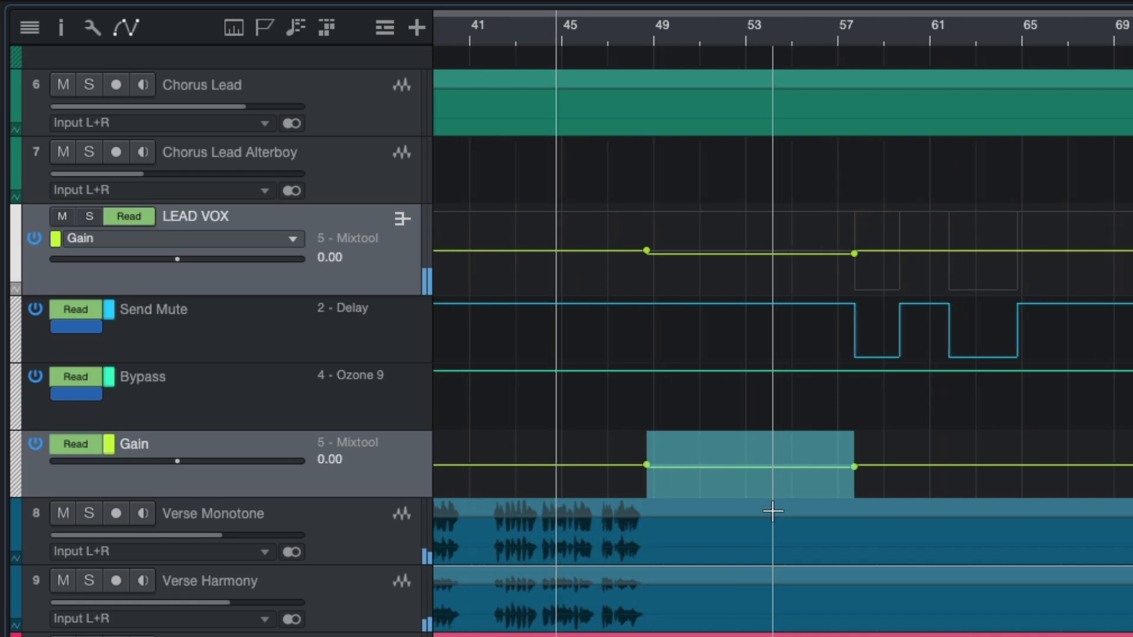
{"action": "left_click", "coordinate": [882, 31]}
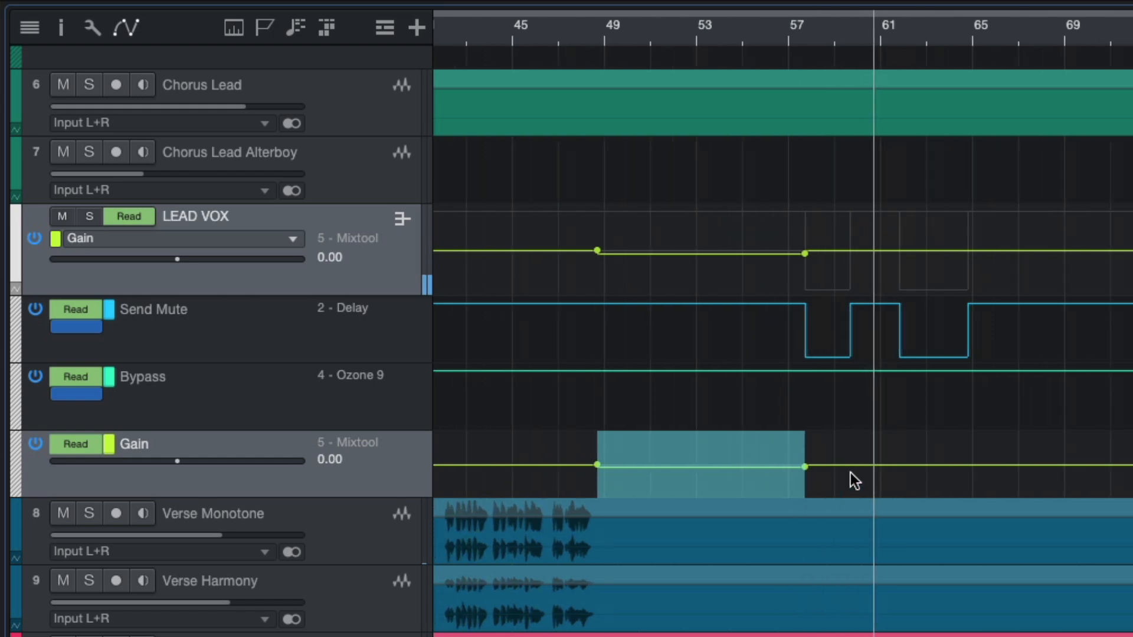
Step: Select the Gain automation from just before mid-bar 58 to mid-bar 65, checking the phrase start by playing from late bar 57
{"action": "key", "text": "e"}
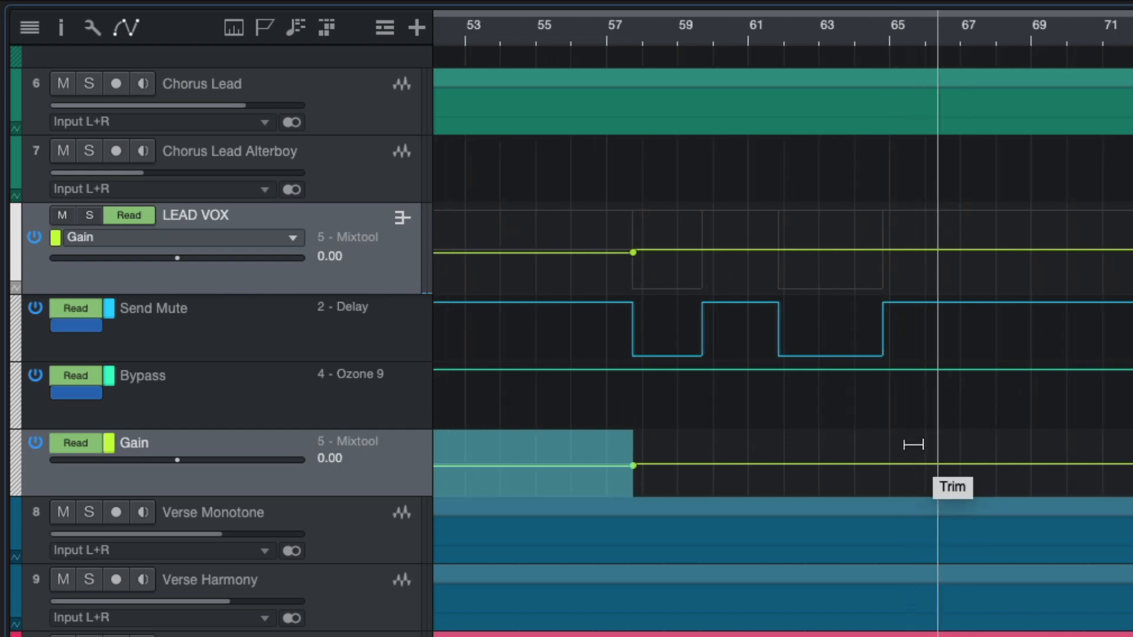
{"action": "left_click_drag", "start_coordinate": [896, 451], "coordinate": [646, 450]}
{"action": "scroll", "coordinate": [647, 450], "scroll_direction": "up", "scroll_amount": 5}
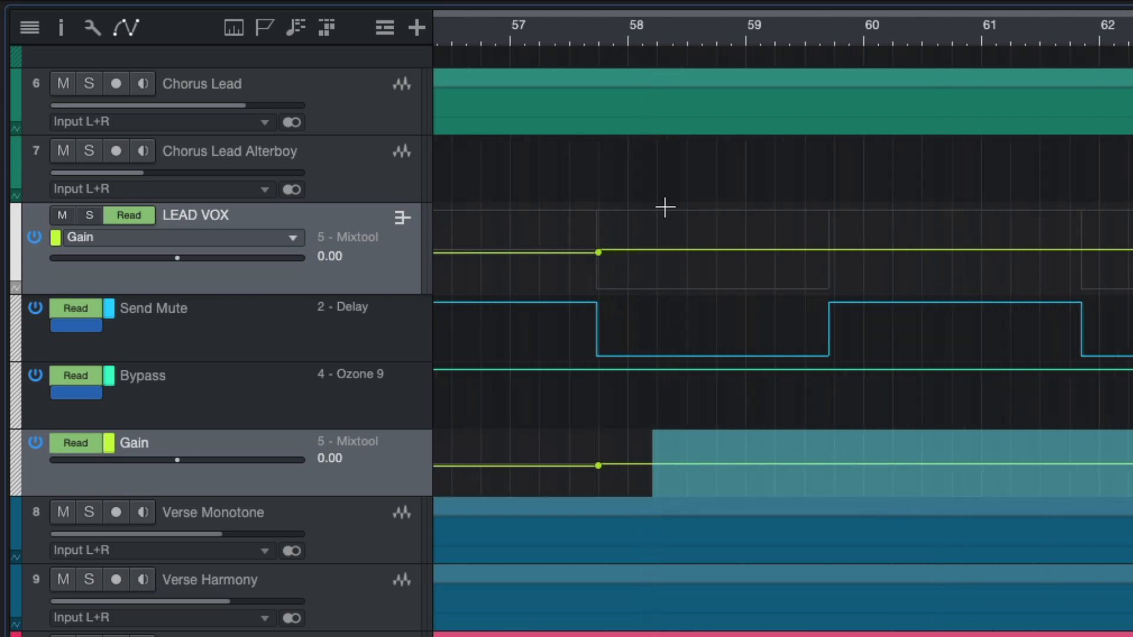
{"action": "left_click", "coordinate": [595, 44]}
{"action": "scroll", "coordinate": [698, 285], "scroll_direction": "right", "scroll_amount": 1}
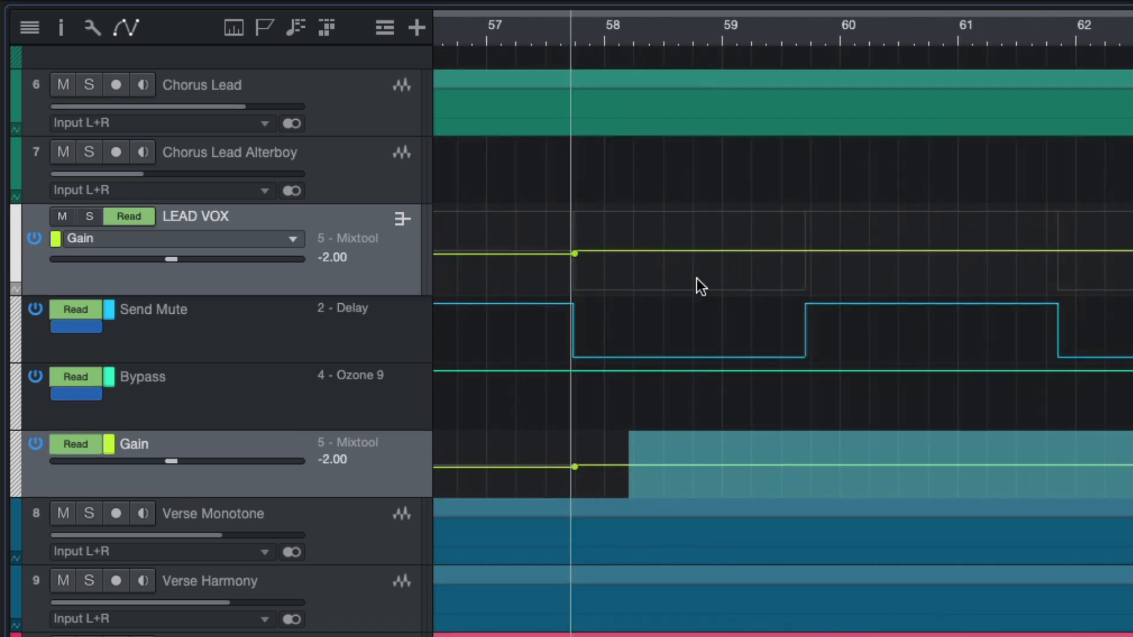
{"action": "key", "text": "space"}
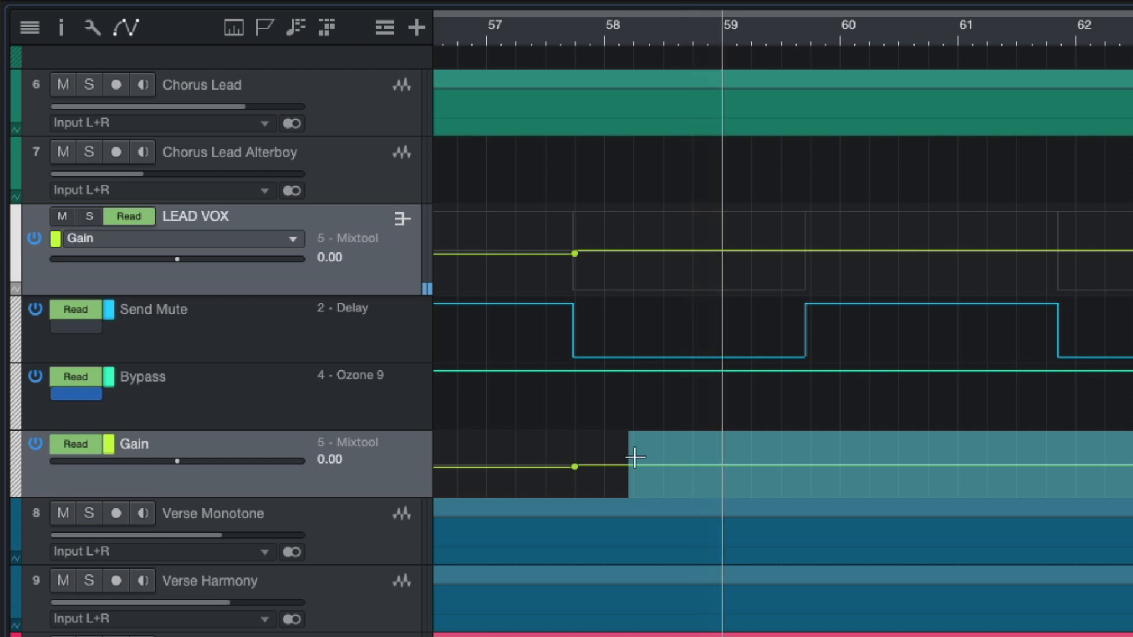
{"action": "left_click_drag", "start_coordinate": [628, 455], "coordinate": [653, 455]}
Step: Set the selected Gain automation range from bar 58 to bar 65 to 1.00
{"action": "scroll", "coordinate": [847, 443], "scroll_direction": "right", "scroll_amount": 2}
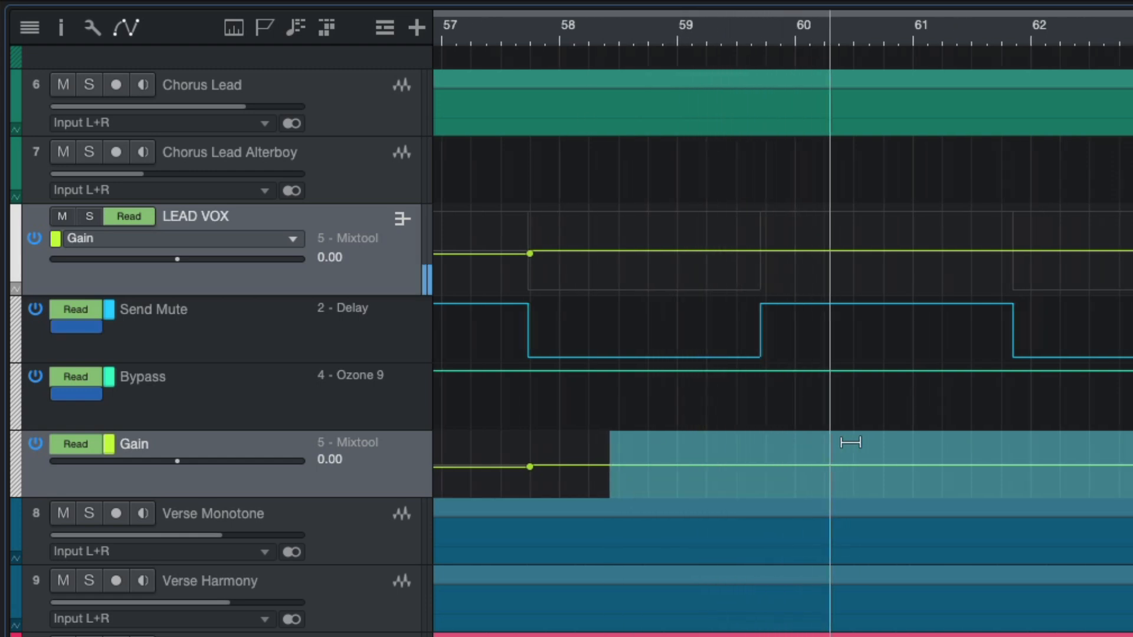
{"action": "left_click_drag", "start_coordinate": [850, 442], "coordinate": [850, 439]}
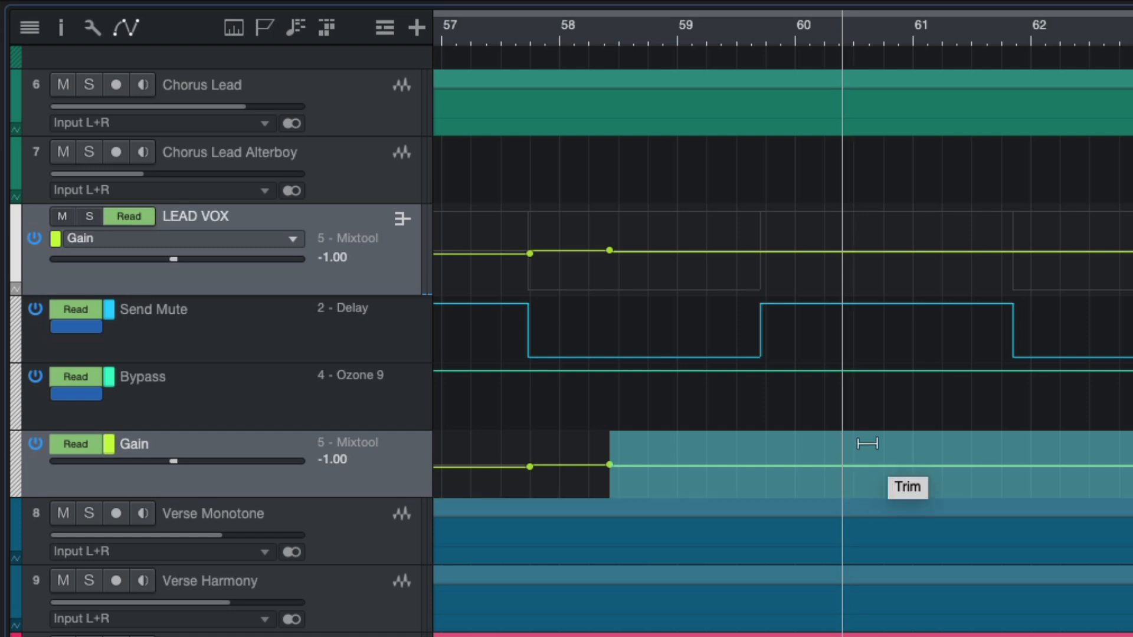
{"action": "left_click_drag", "start_coordinate": [867, 443], "coordinate": [867, 439]}
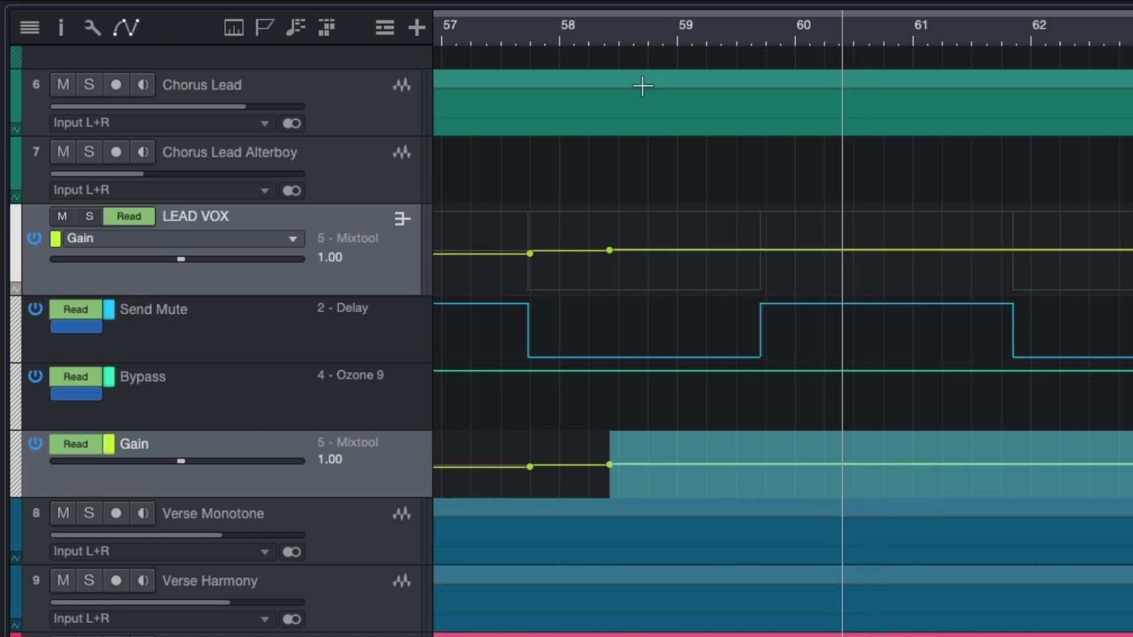
Step: Play the lead vocal from late bar 57 through bar 64 to check the raised Gain range
{"action": "left_click", "coordinate": [526, 26]}
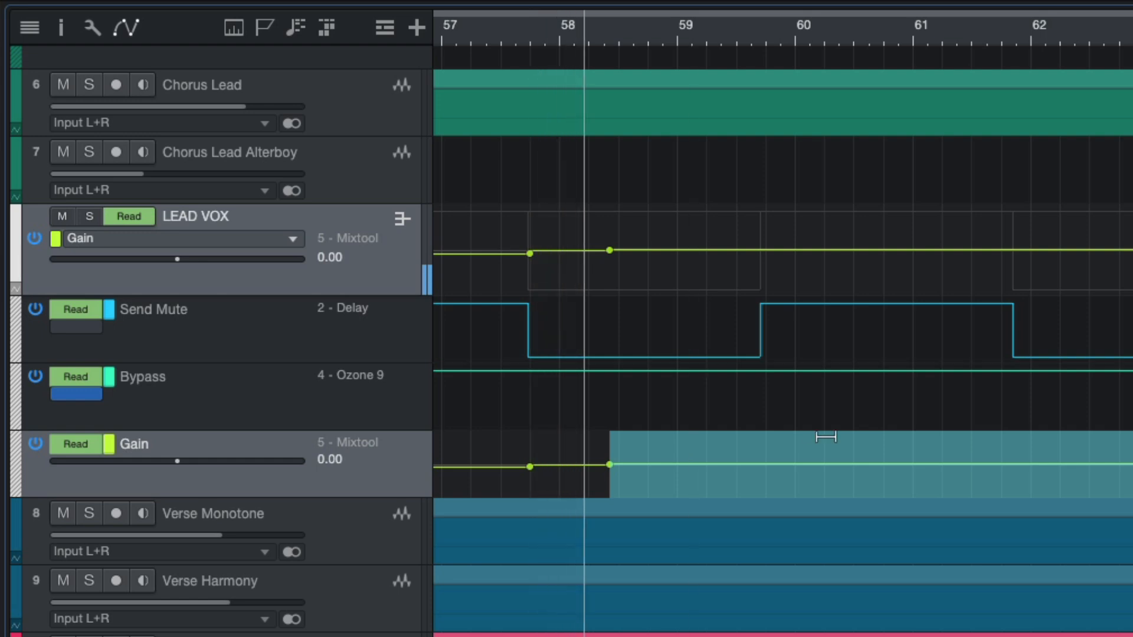
{"action": "key", "text": "w"}
{"action": "key", "text": "w"}
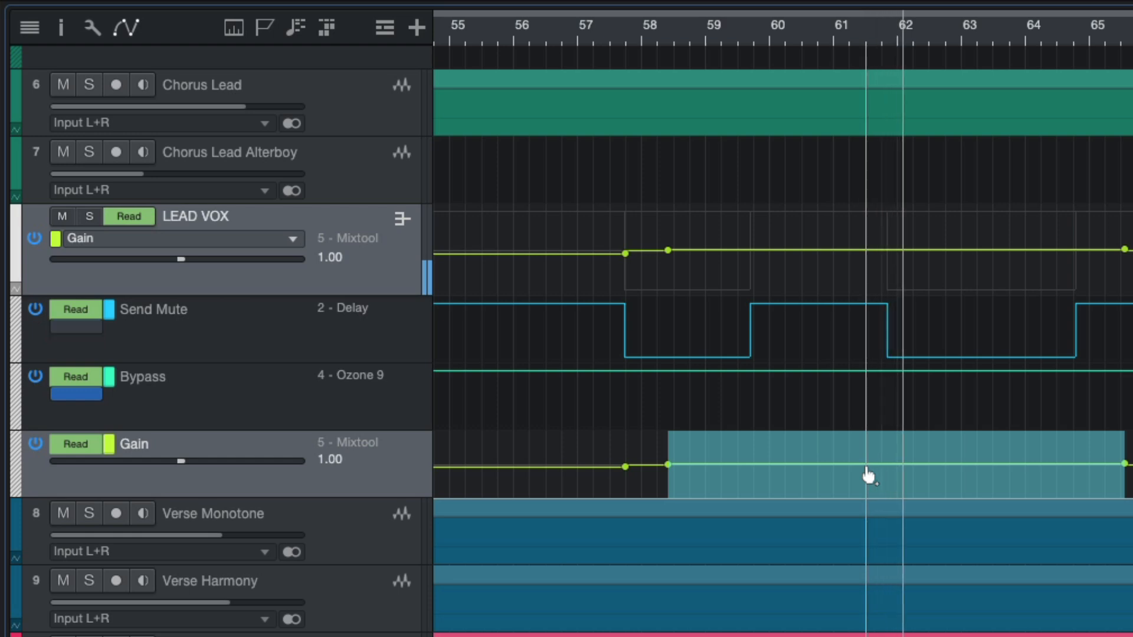
{"action": "key", "text": "w"}
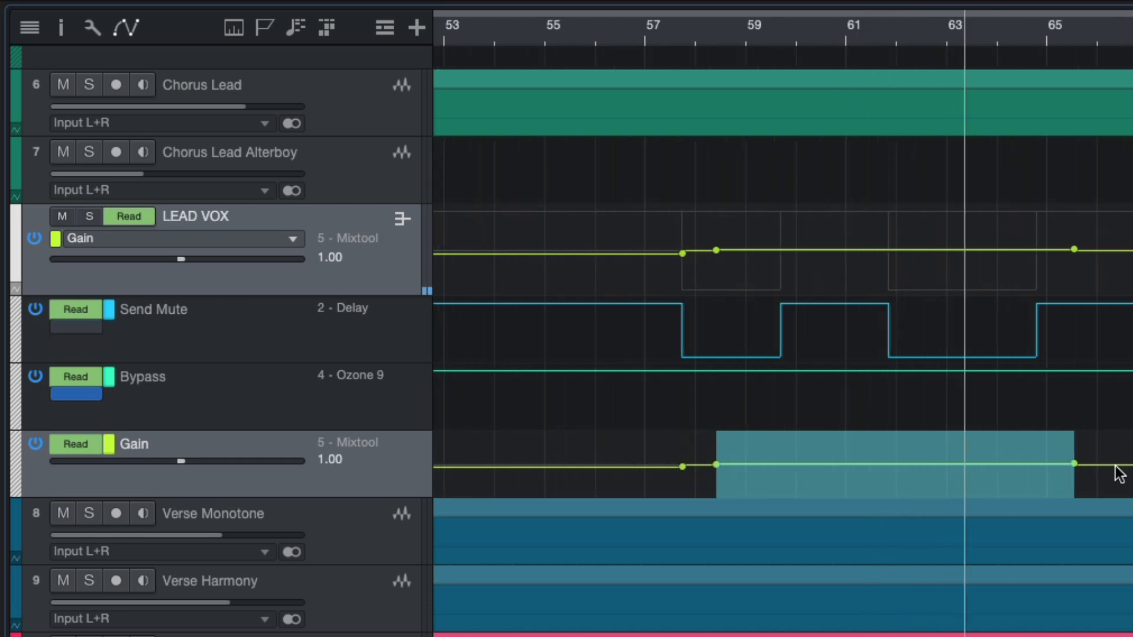
{"action": "scroll", "coordinate": [842, 355], "scroll_direction": "right", "scroll_amount": 3}
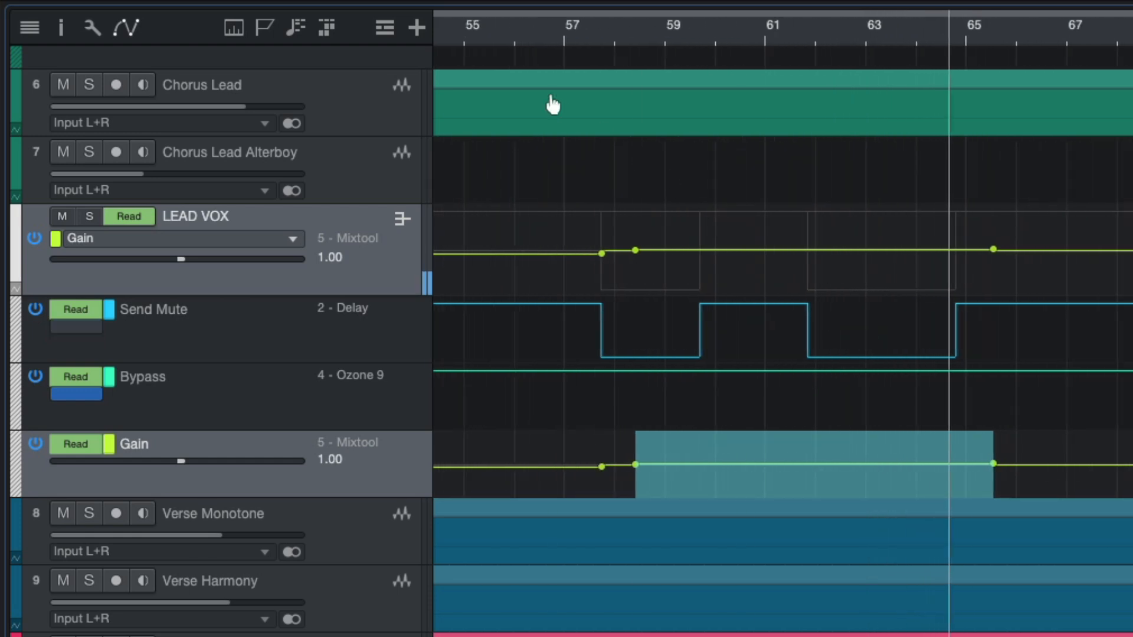
Step: Play short passages of the lead vocal from about bars 53, 42 and 59 to compare their levels
{"action": "scroll", "coordinate": [552, 105], "scroll_direction": "left", "scroll_amount": 2}
{"action": "scroll", "coordinate": [552, 100], "scroll_direction": "left", "scroll_amount": 2}
{"action": "left_click", "coordinate": [513, 35]}
{"action": "scroll", "coordinate": [639, 171], "scroll_direction": "down", "scroll_amount": 5}
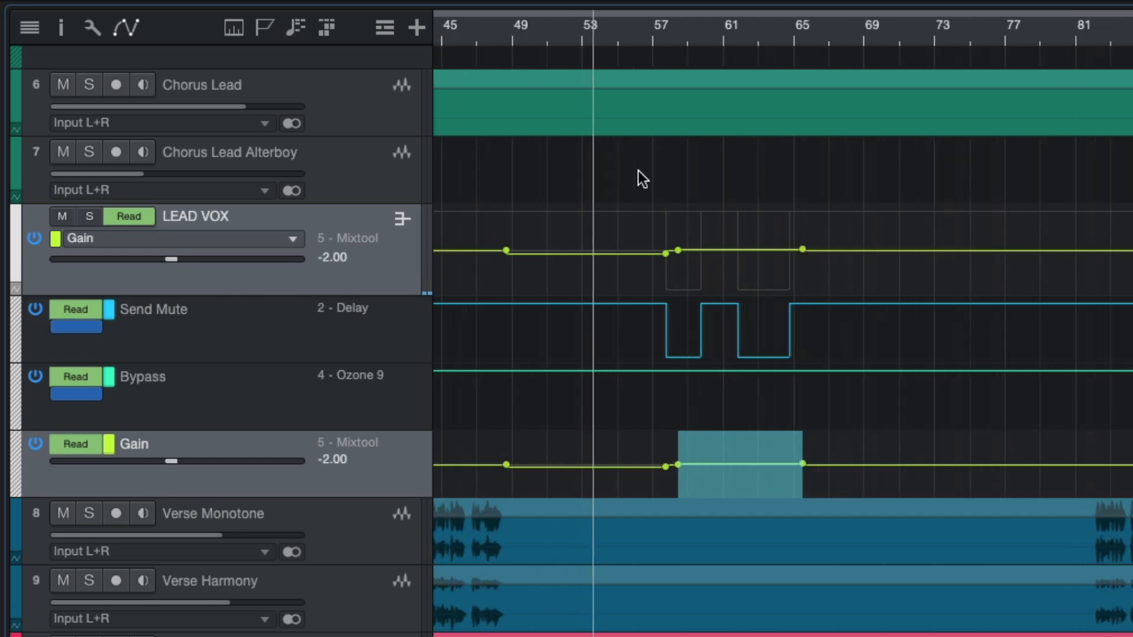
{"action": "scroll", "coordinate": [638, 171], "scroll_direction": "left", "scroll_amount": 5}
{"action": "left_click", "coordinate": [640, 35]}
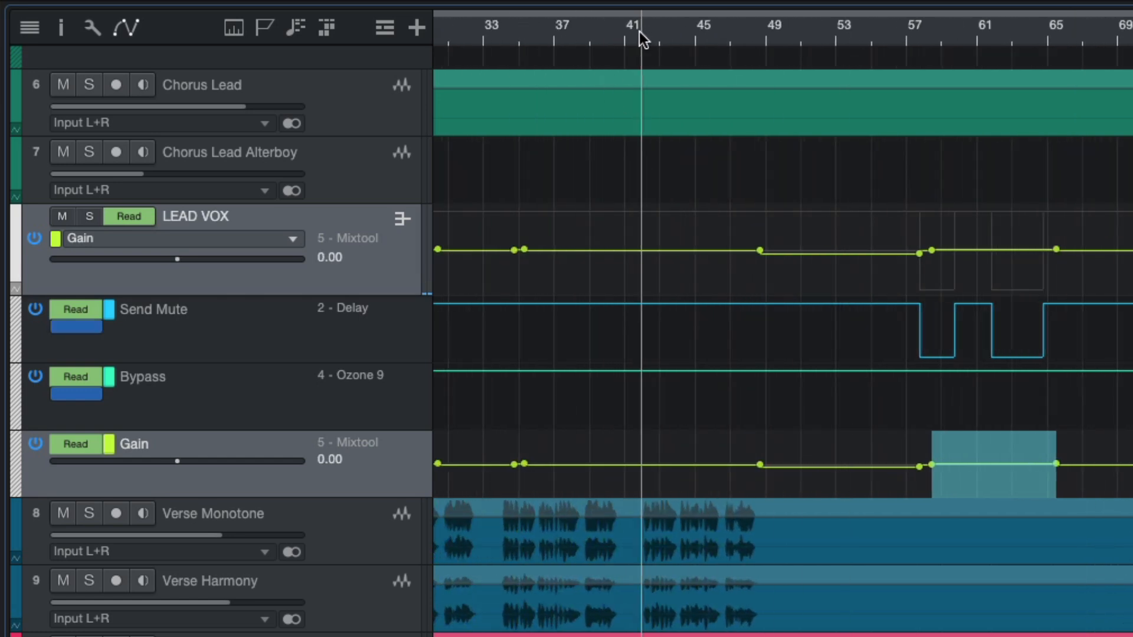
{"action": "left_click", "coordinate": [943, 33]}
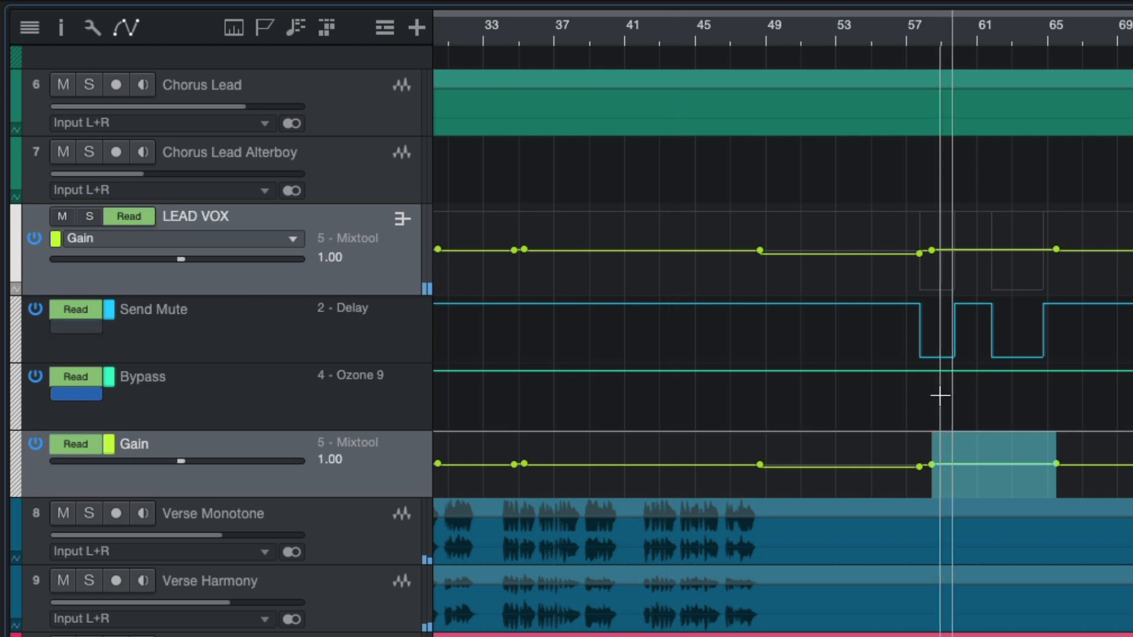
Step: Raise the selected LEAD VOX Gain range from mid-bar 58 to mid-bar 65 to 2.00, and play it from bar 57
{"action": "scroll", "coordinate": [966, 523], "scroll_direction": "up", "scroll_amount": 2}
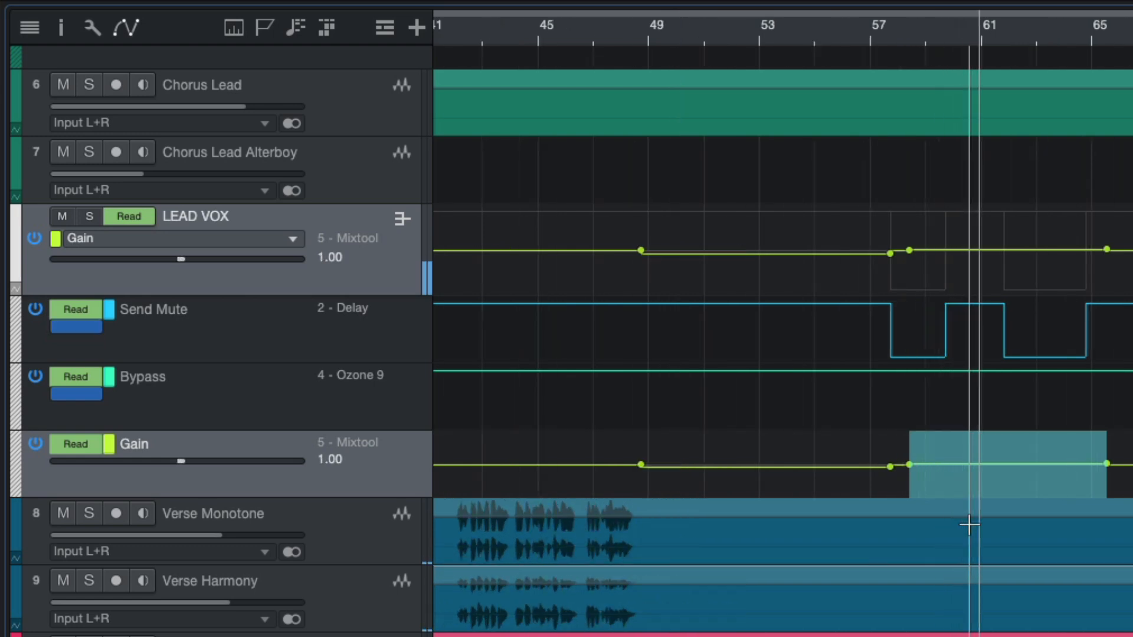
{"action": "scroll", "coordinate": [969, 524], "scroll_direction": "up", "scroll_amount": 1}
{"action": "scroll", "coordinate": [969, 524], "scroll_direction": "right", "scroll_amount": 3}
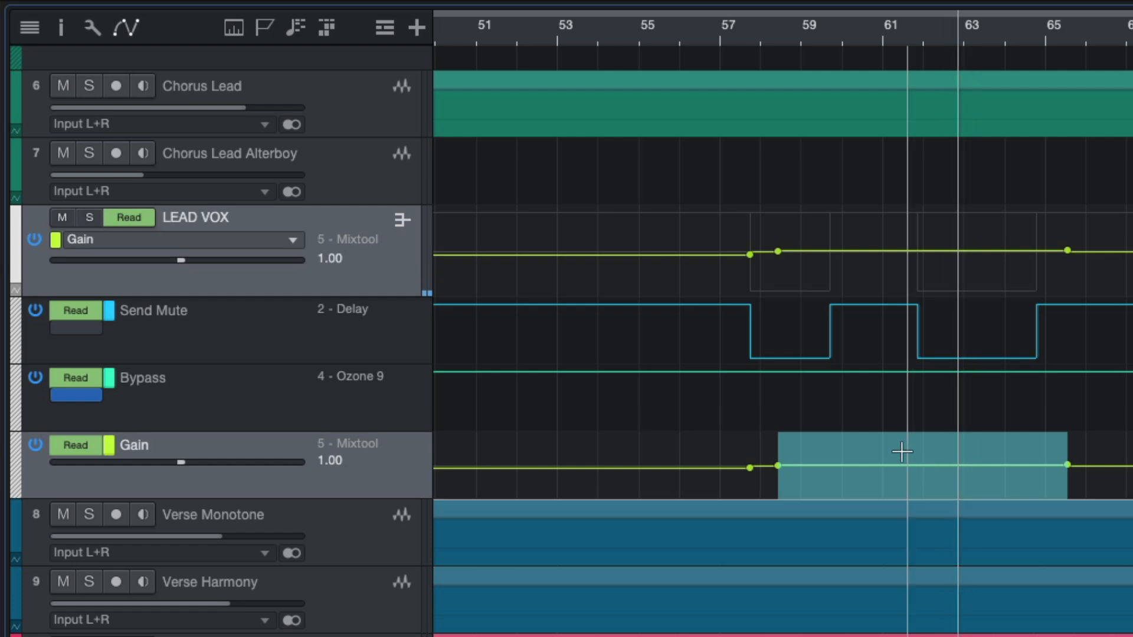
{"action": "left_click_drag", "start_coordinate": [891, 442], "coordinate": [890, 436]}
{"action": "left_click", "coordinate": [718, 30]}
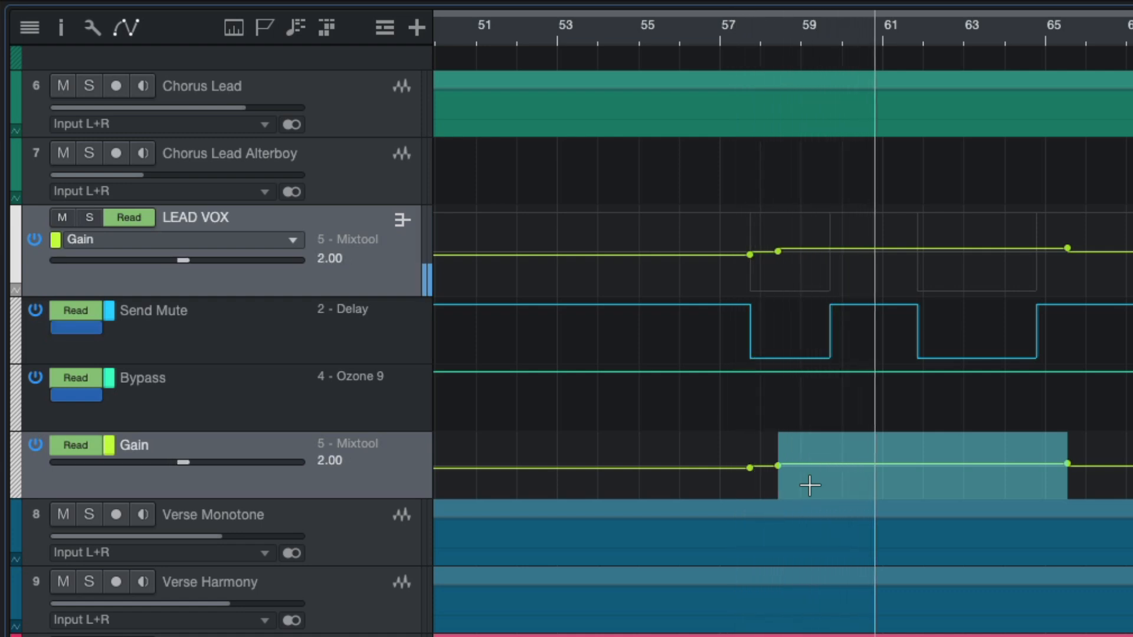
Step: Audition the lead vocal from late bar 51, and close the mixer console
{"action": "scroll", "coordinate": [857, 510], "scroll_direction": "down", "scroll_amount": 2}
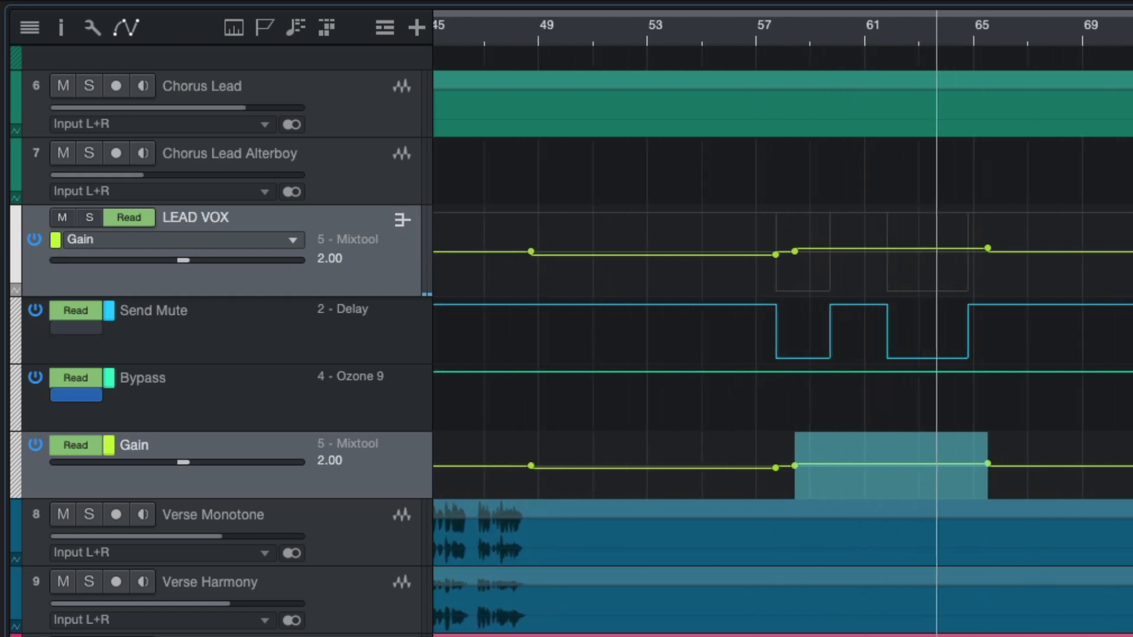
{"action": "scroll", "coordinate": [926, 625], "scroll_direction": "down", "scroll_amount": 1}
{"action": "scroll", "coordinate": [819, 470], "scroll_direction": "left", "scroll_amount": 3}
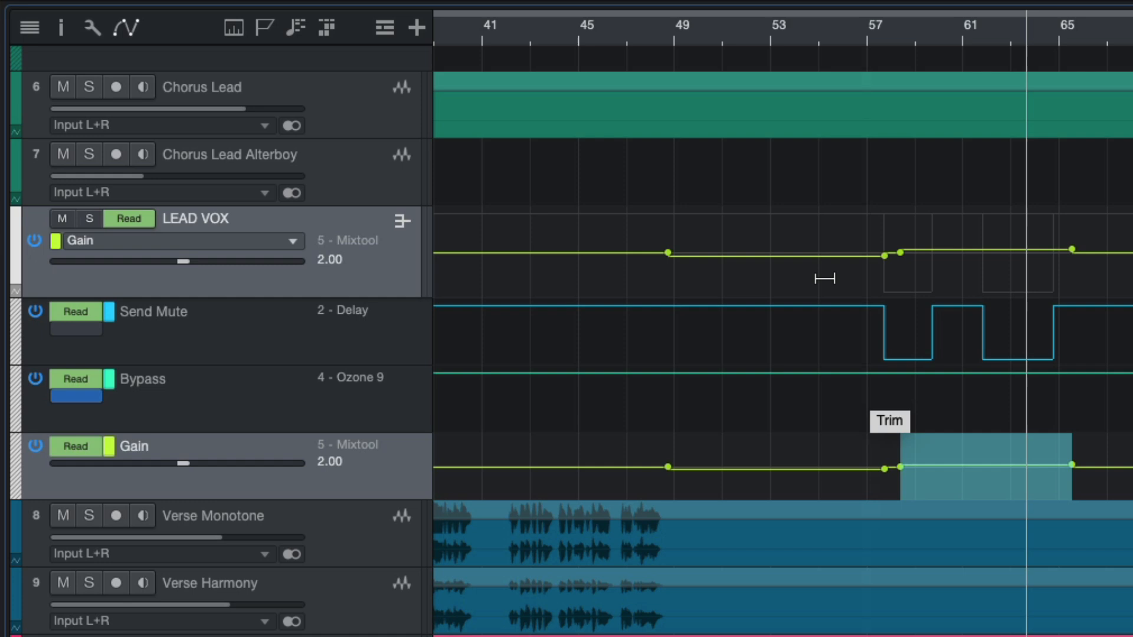
{"action": "left_click", "coordinate": [745, 33]}
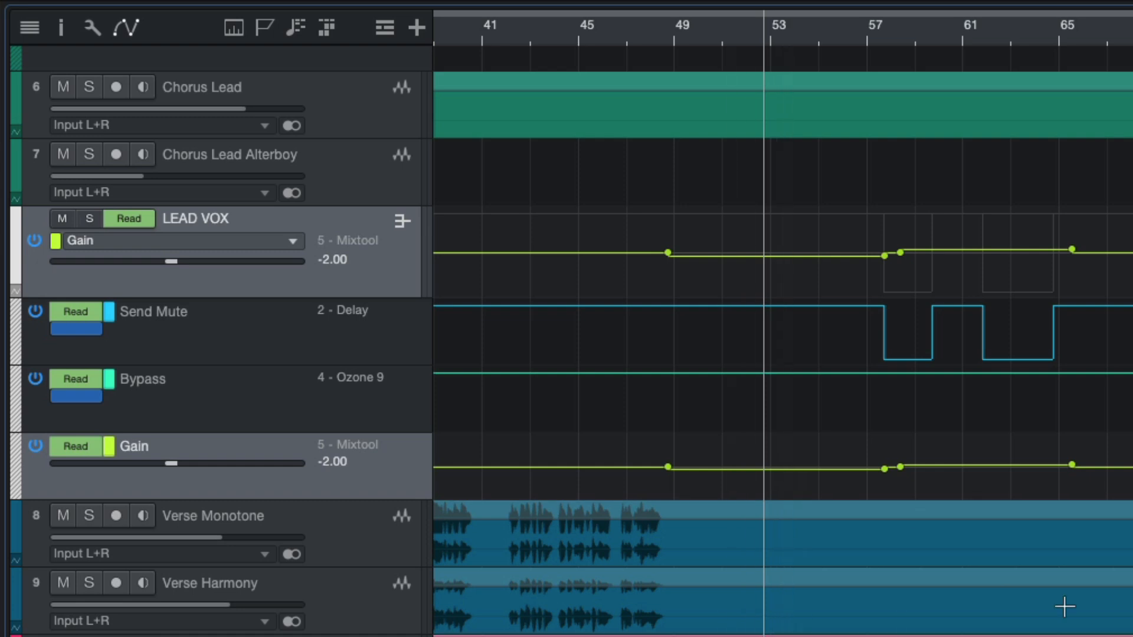
{"action": "left_click", "coordinate": [1132, 636]}
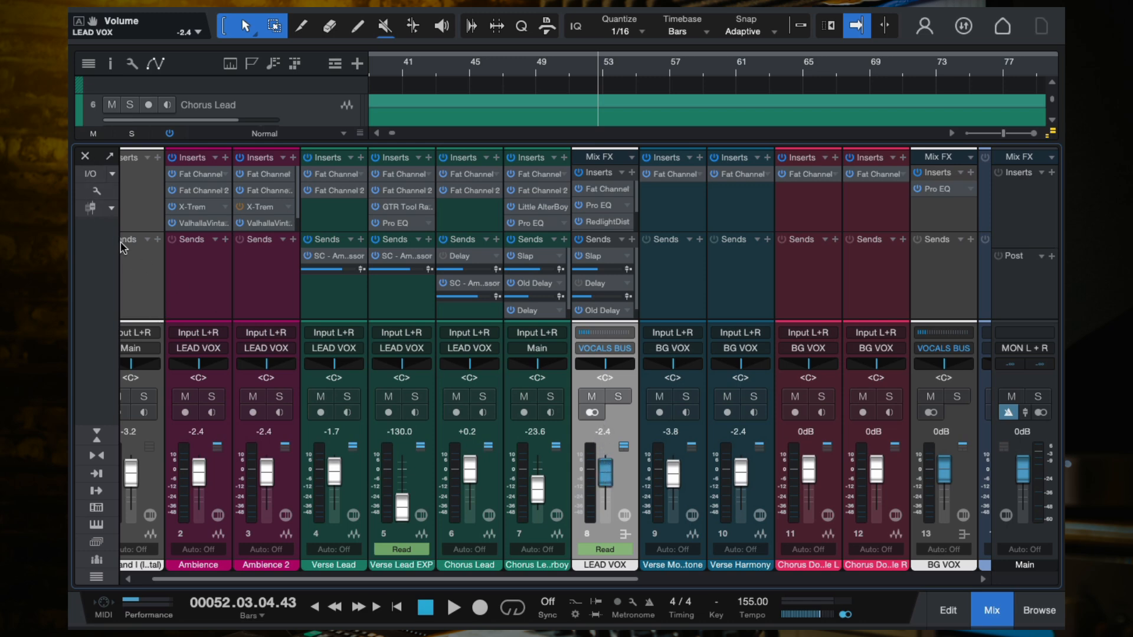
{"action": "left_click", "coordinate": [85, 157]}
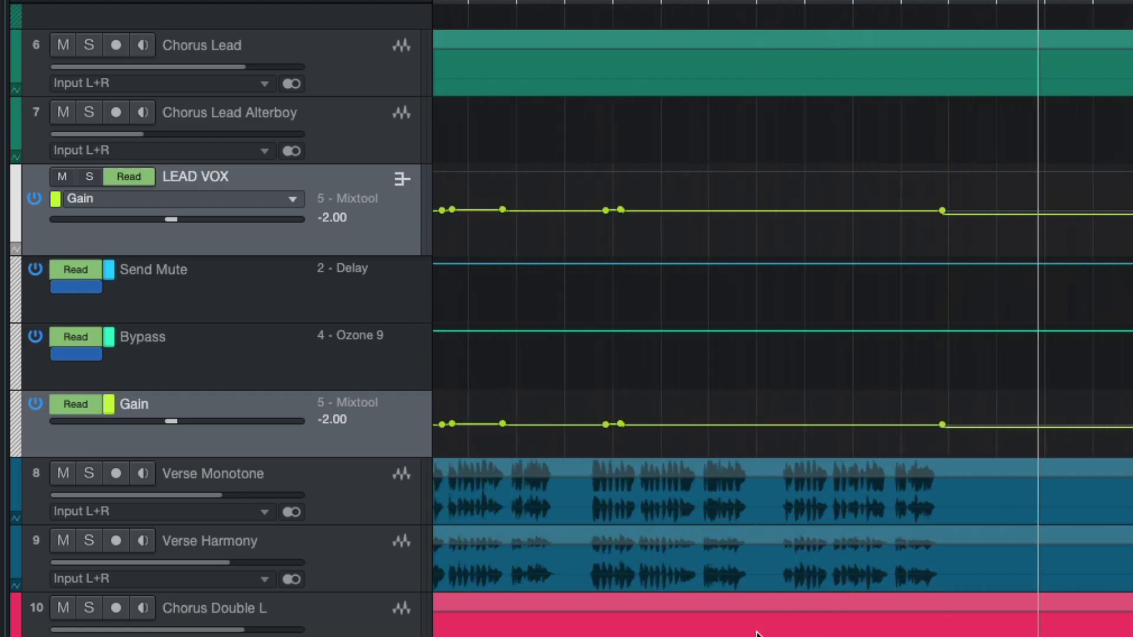
Step: Replay the lead vocal from about bar 47 across the verse's end into the following section
{"action": "left_click", "coordinate": [888, 1]}
{"action": "scroll", "coordinate": [909, 413], "scroll_direction": "right", "scroll_amount": 3}
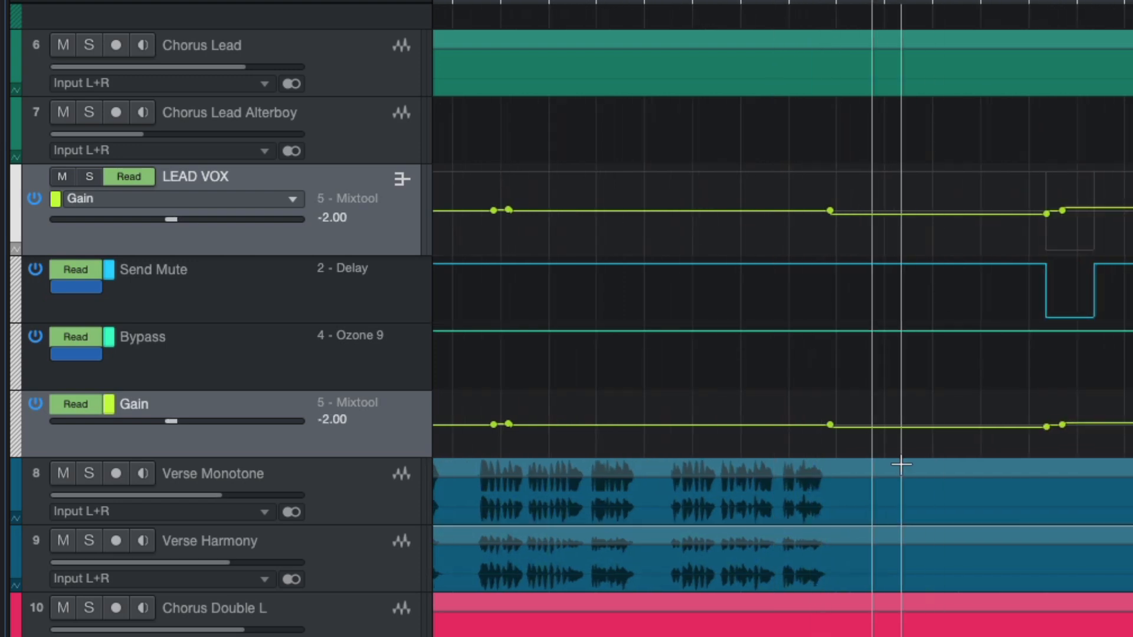
{"action": "scroll", "coordinate": [901, 468], "scroll_direction": "right", "scroll_amount": 3}
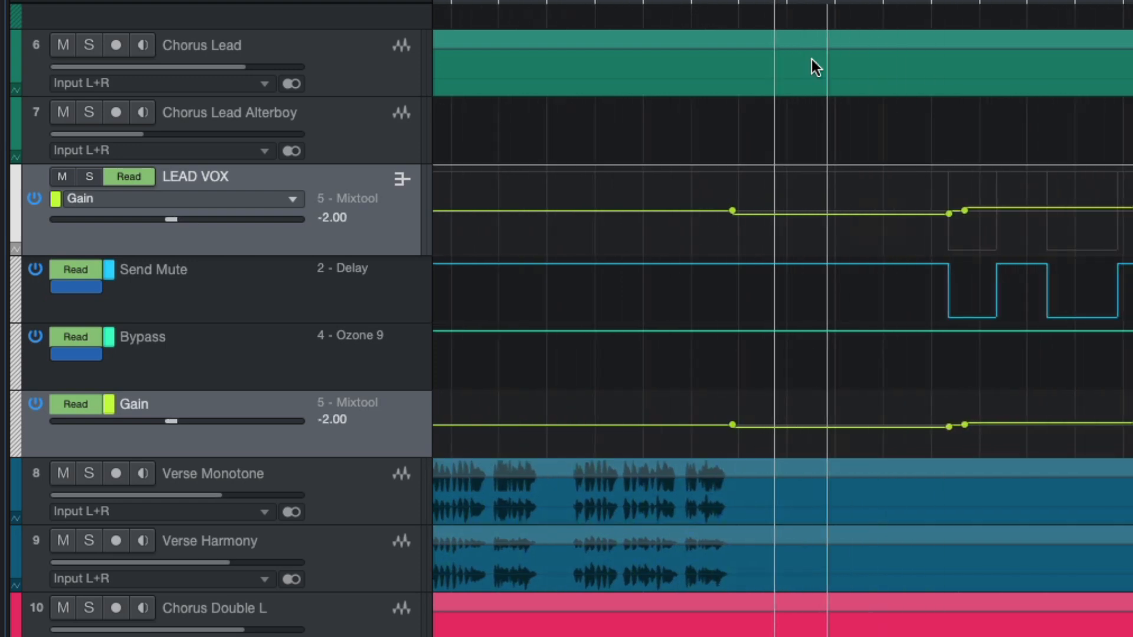
{"action": "left_click", "coordinate": [700, 2]}
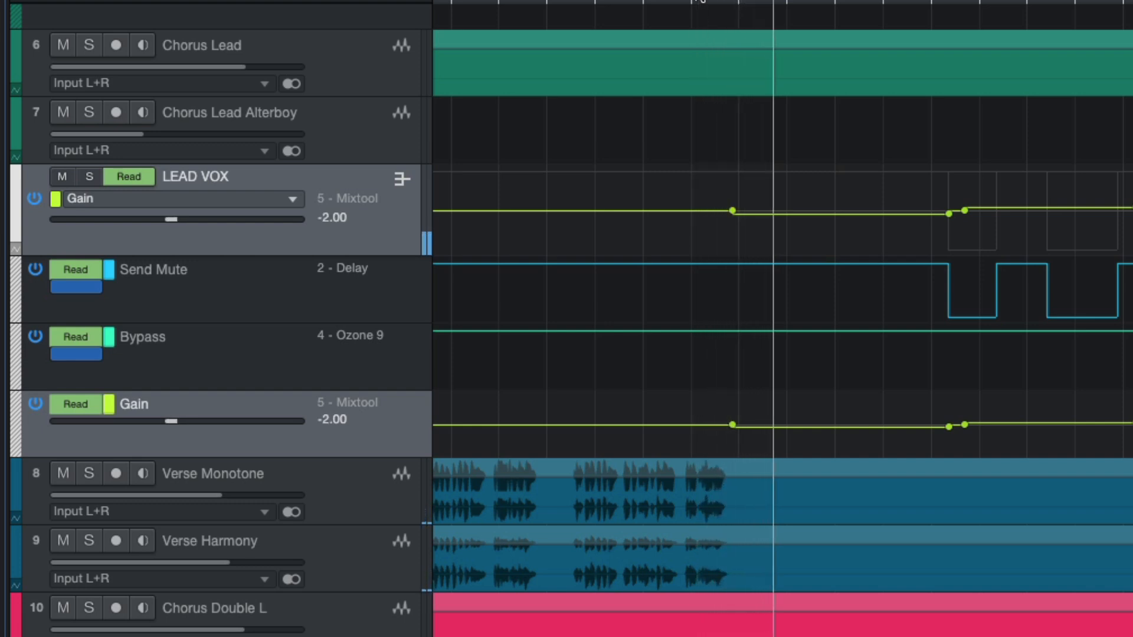
Step: Set the LEAD VOX Gain automation from about bar 49 to mid-bar 57 to -1.00, and play the transition into it
{"action": "scroll", "coordinate": [909, 486], "scroll_direction": "up", "scroll_amount": 2}
{"action": "scroll", "coordinate": [908, 487], "scroll_direction": "up", "scroll_amount": 2}
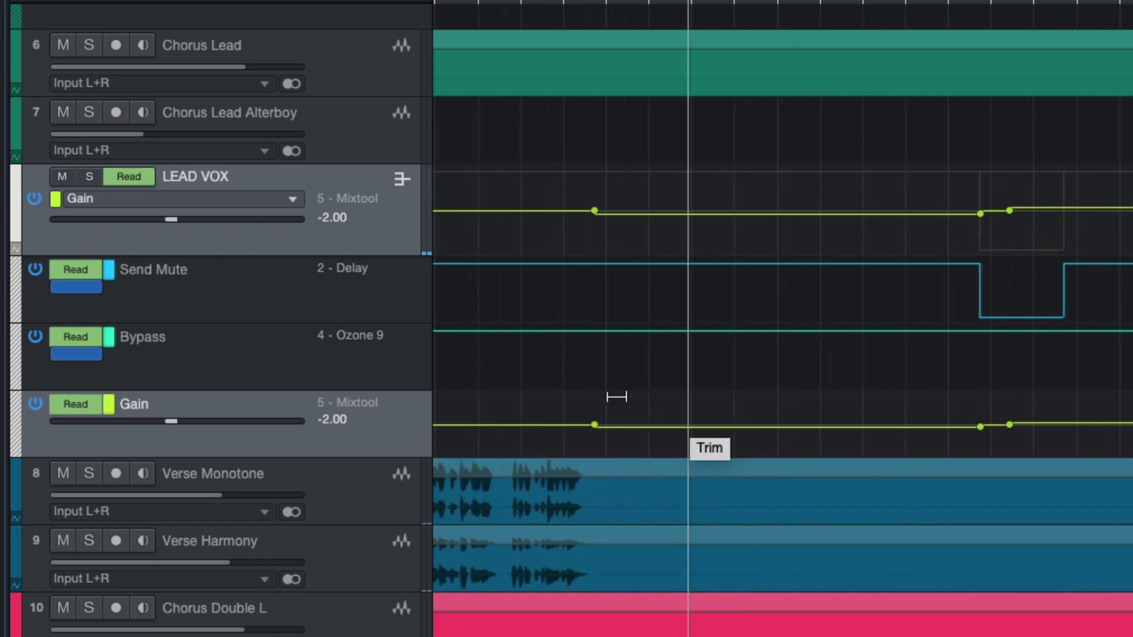
{"action": "left_click_drag", "start_coordinate": [606, 411], "coordinate": [976, 437]}
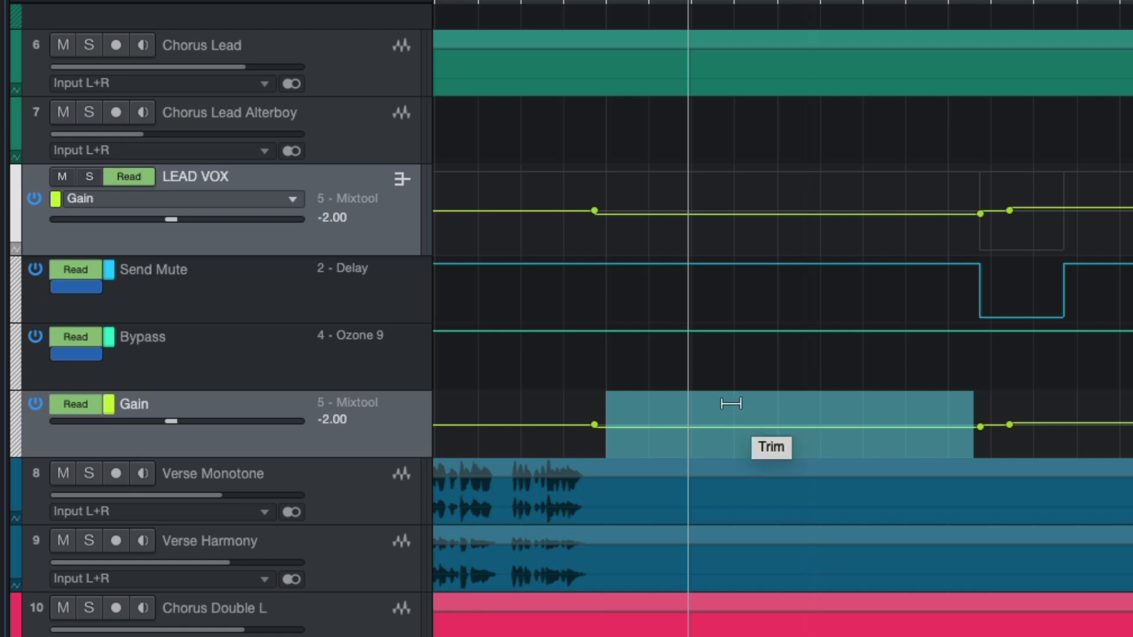
{"action": "left_click_drag", "start_coordinate": [730, 401], "coordinate": [730, 400]}
{"action": "left_click", "coordinate": [566, 3]}
{"action": "key", "text": "space"}
{"action": "left_click", "coordinate": [518, 3]}
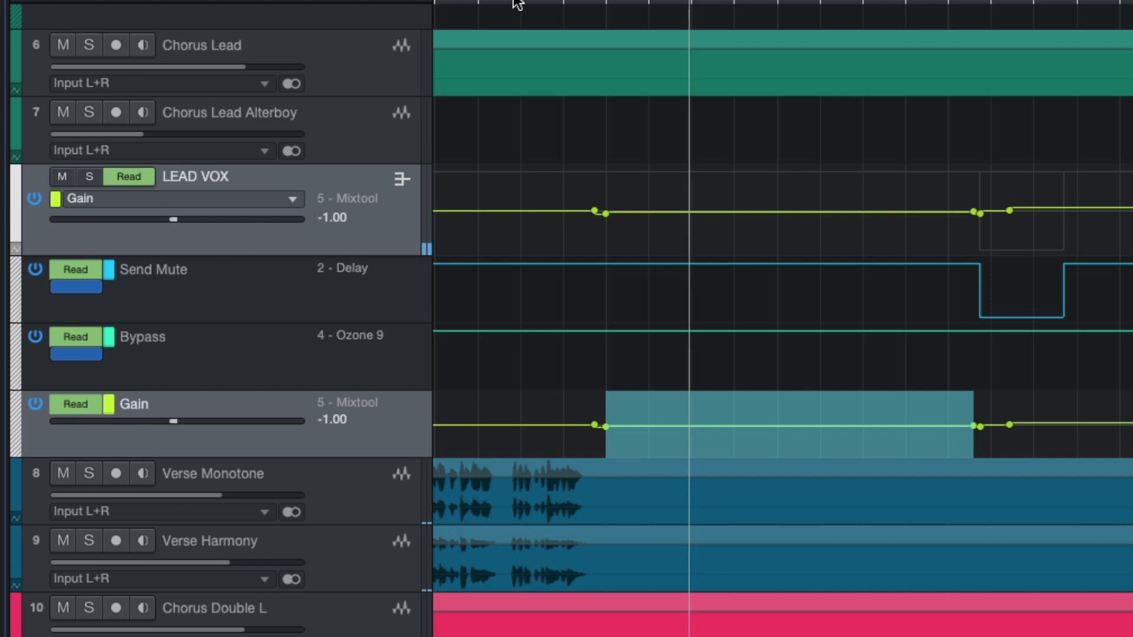
Step: Select the Gain automation from mid-bar 58 to mid-bar 65, set it to 1.00, and play the phrase leading into it
{"action": "scroll", "coordinate": [930, 313], "scroll_direction": "right", "scroll_amount": 5}
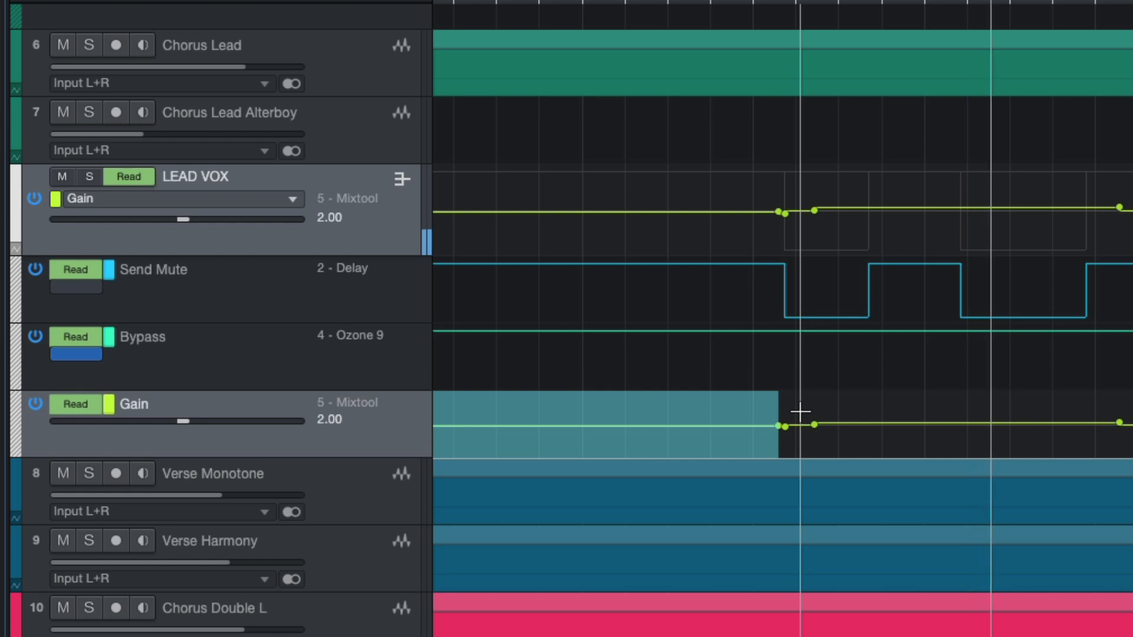
{"action": "scroll", "coordinate": [875, 433], "scroll_direction": "up", "scroll_amount": 2}
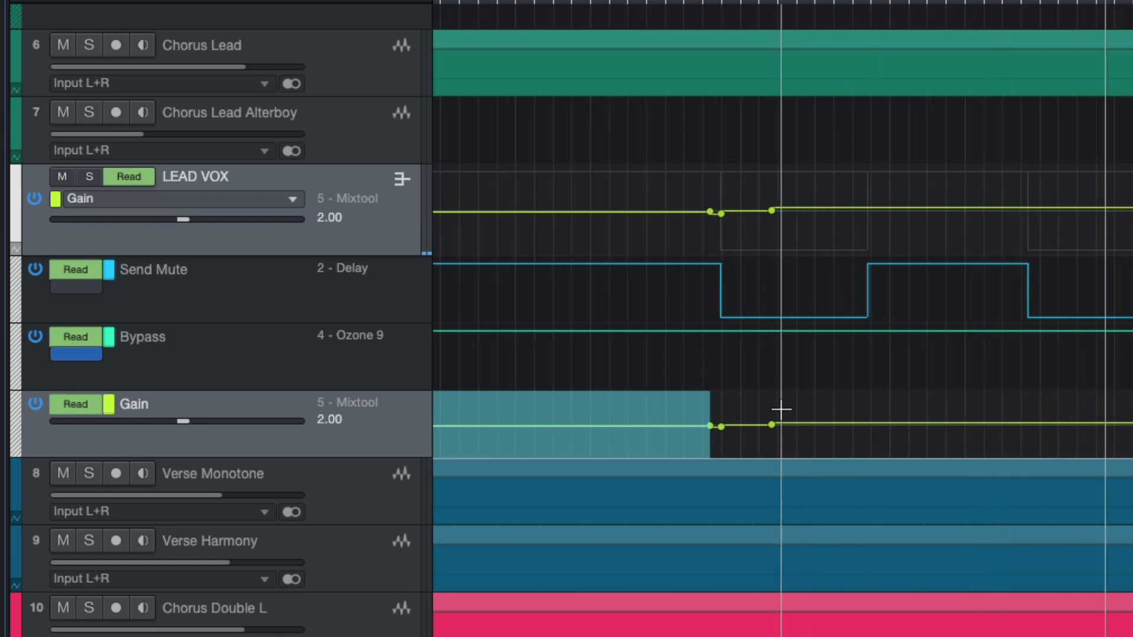
{"action": "left_click_drag", "start_coordinate": [774, 407], "coordinate": [1132, 413]}
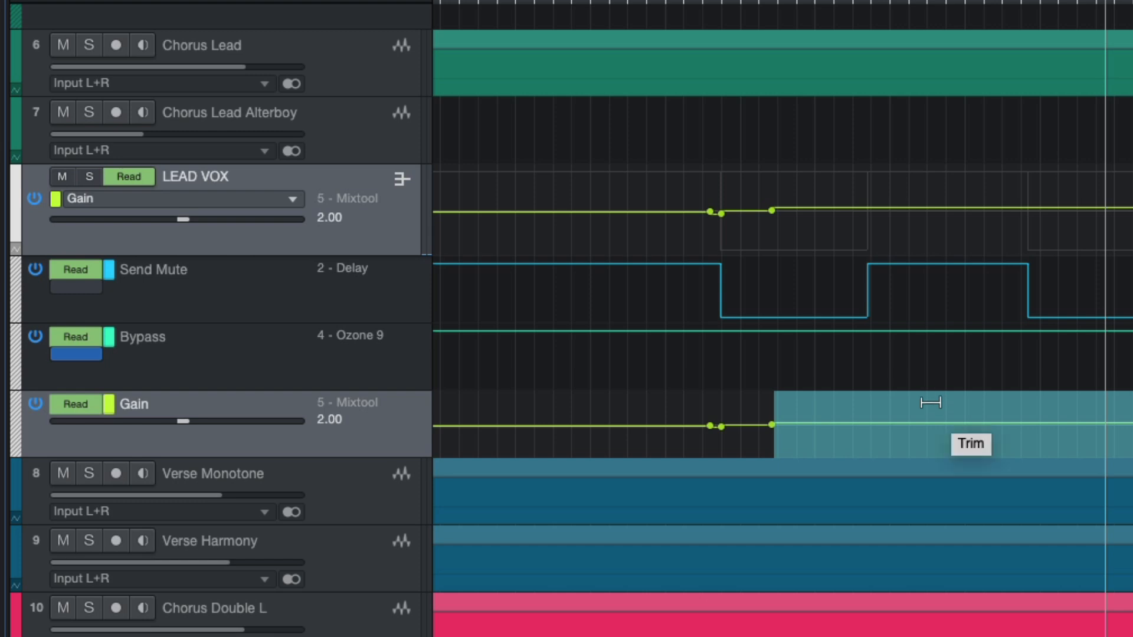
{"action": "left_click_drag", "start_coordinate": [930, 406], "coordinate": [930, 407]}
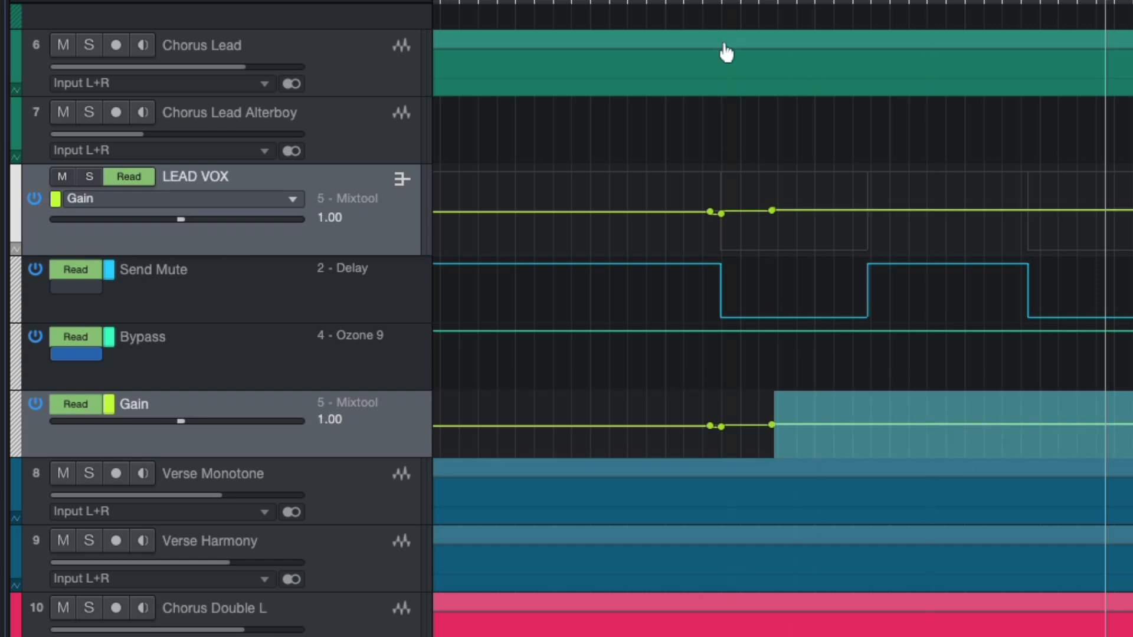
{"action": "left_click", "coordinate": [651, 1]}
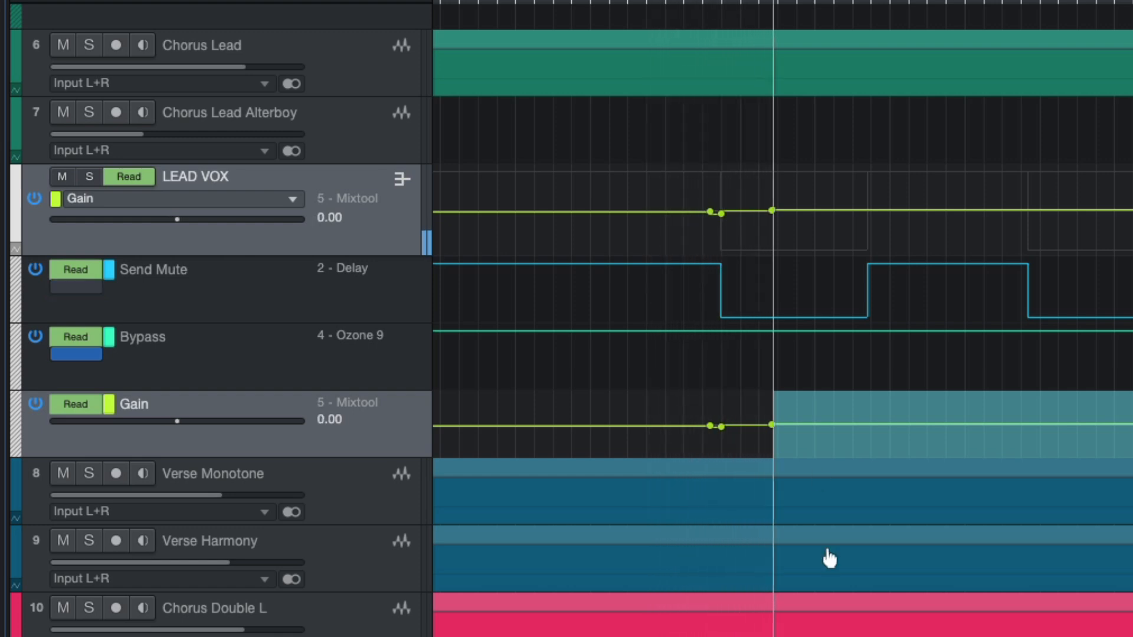
Step: Set the short Gain stretch from late bar 57 to mid-bar 58 to 1.00, and play the lead vocal onward from there
{"action": "scroll", "coordinate": [749, 480], "scroll_direction": "up", "scroll_amount": 2}
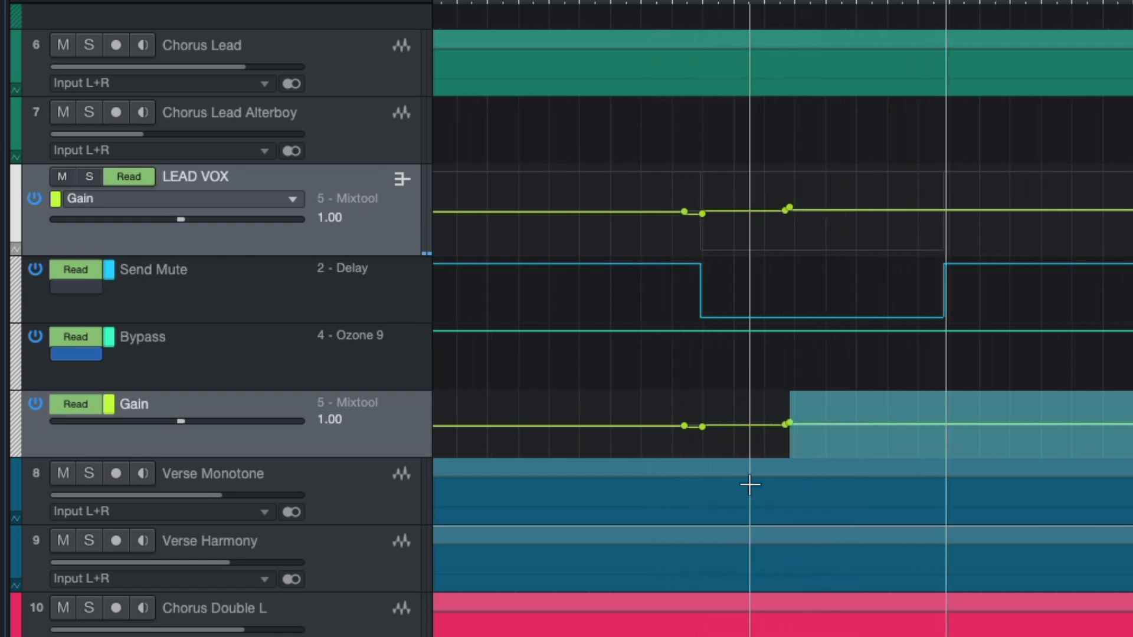
{"action": "scroll", "coordinate": [710, 407], "scroll_direction": "up", "scroll_amount": 3}
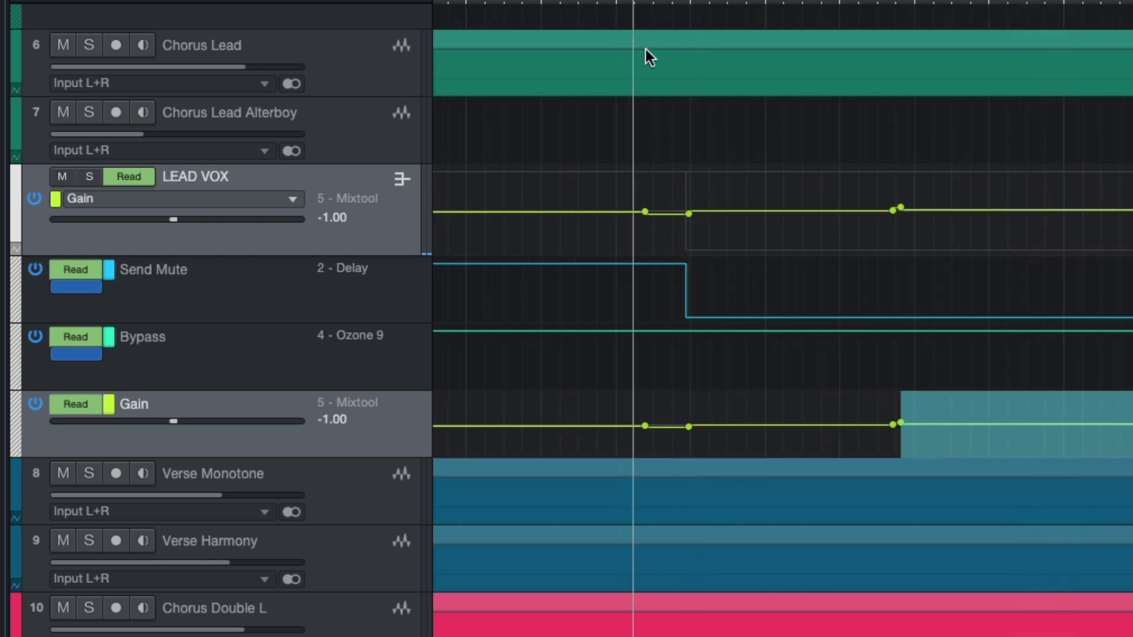
{"action": "left_click_drag", "start_coordinate": [688, 407], "coordinate": [892, 412]}
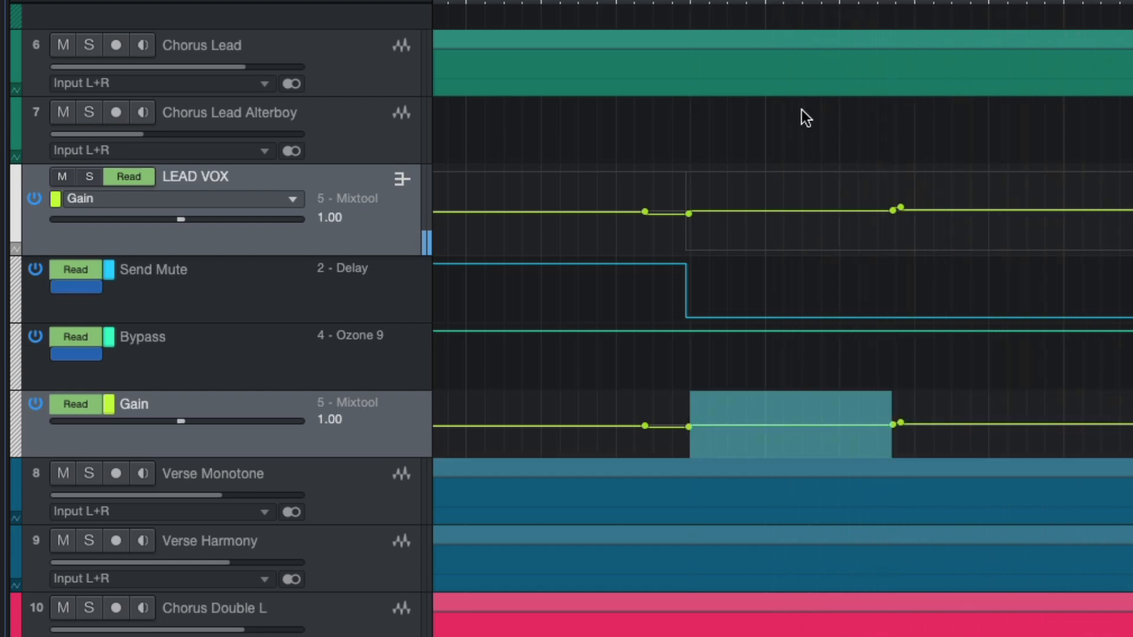
{"action": "left_click", "coordinate": [743, 2]}
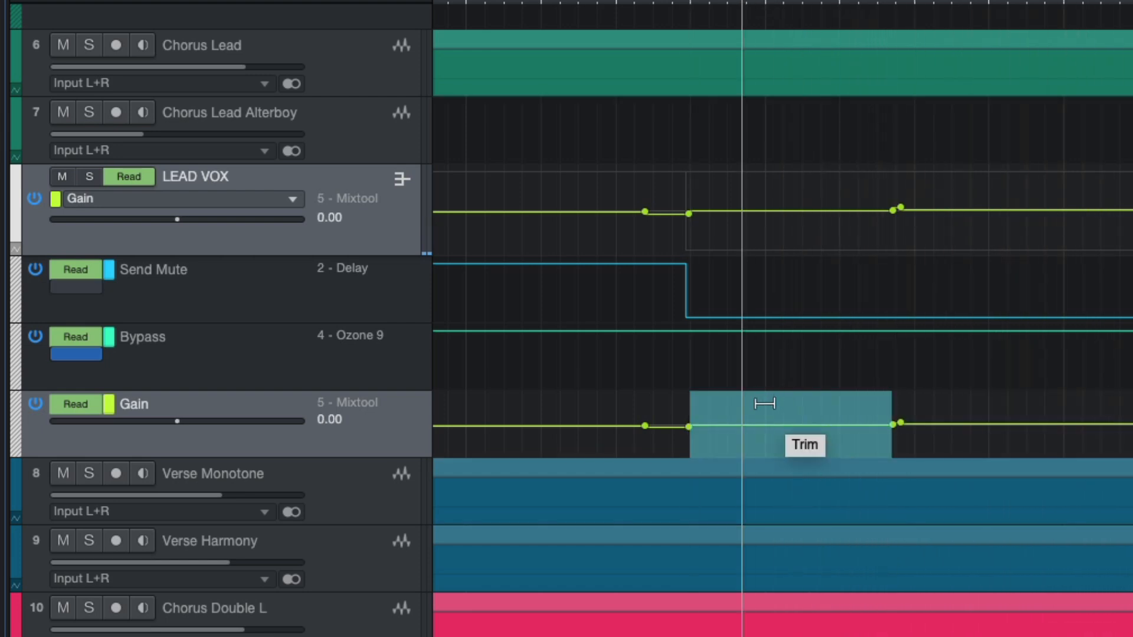
{"action": "left_click_drag", "start_coordinate": [765, 400], "coordinate": [764, 396]}
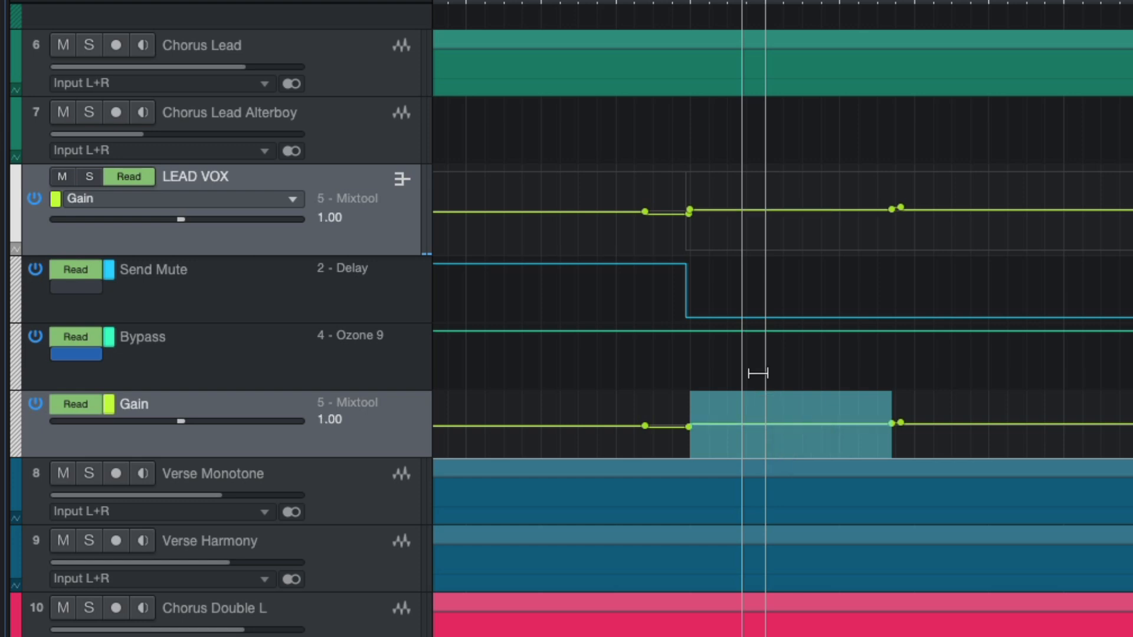
{"action": "key", "text": "space"}
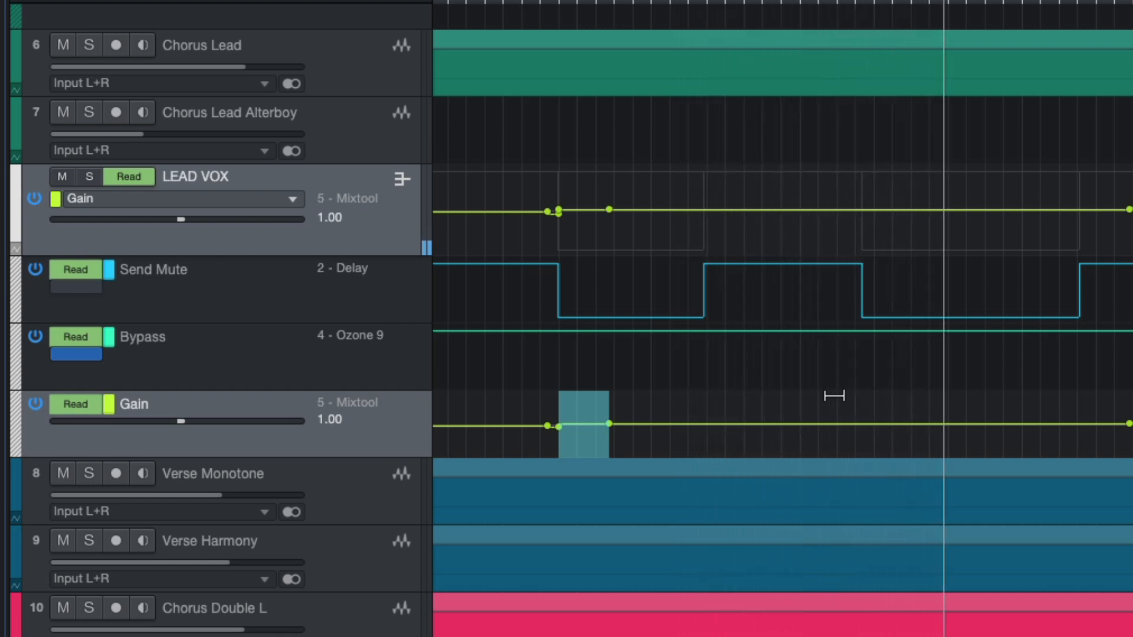
Step: Listen to the lead vocal past the raised Gain range to about bar 69, and look over the tracks and LEAD VOX automation lanes
{"action": "key", "text": "w"}
{"action": "key", "text": "w"}
{"action": "key", "text": "w"}
{"action": "key", "text": "w"}
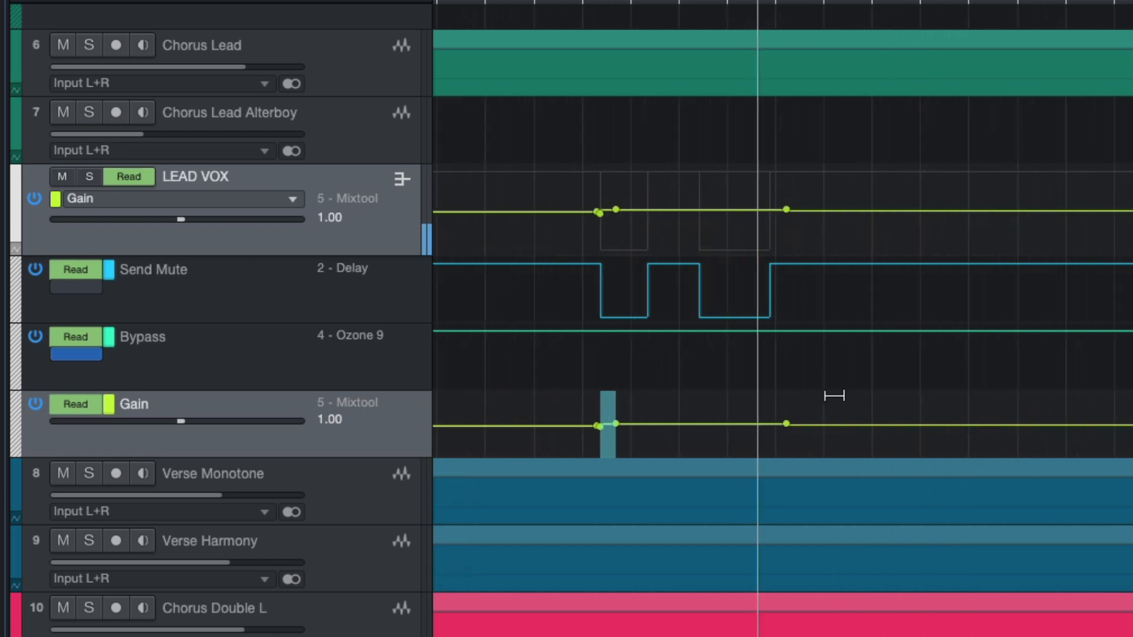
{"action": "key", "text": "e"}
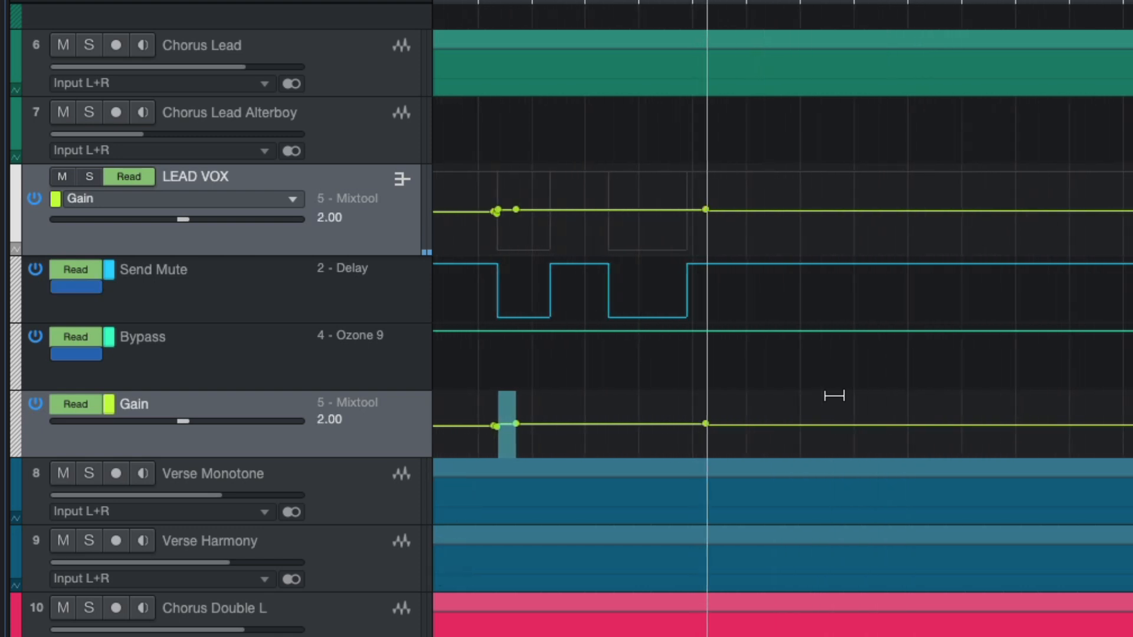
{"action": "key", "text": "w"}
{"action": "key", "text": "w"}
{"action": "key", "text": "w"}
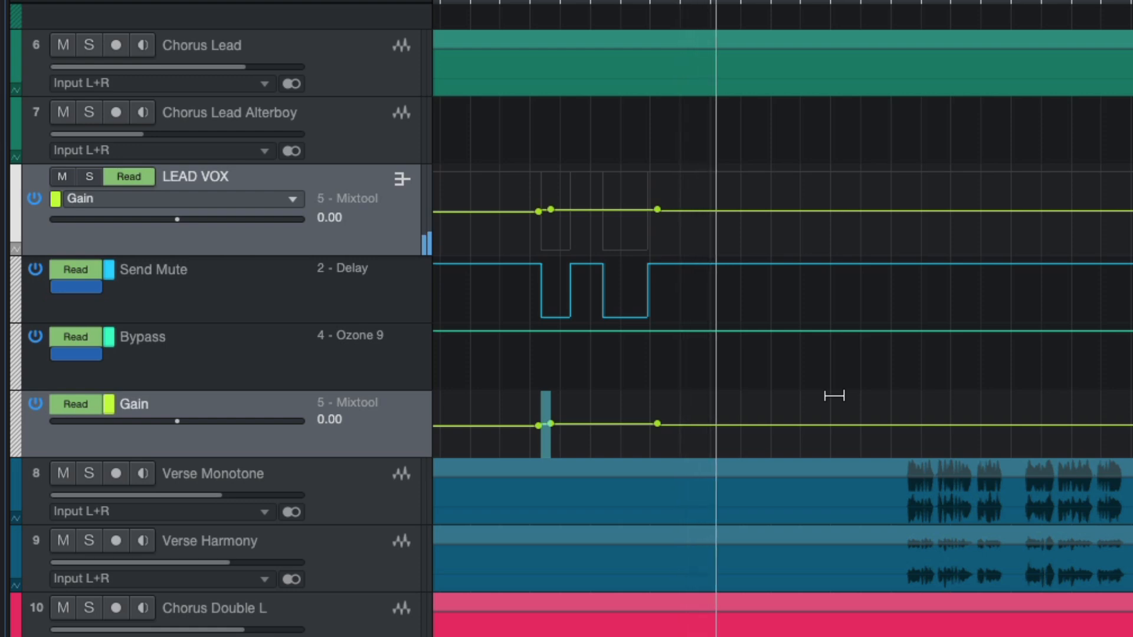
{"action": "scroll", "coordinate": [834, 396], "scroll_direction": "up", "scroll_amount": 8}
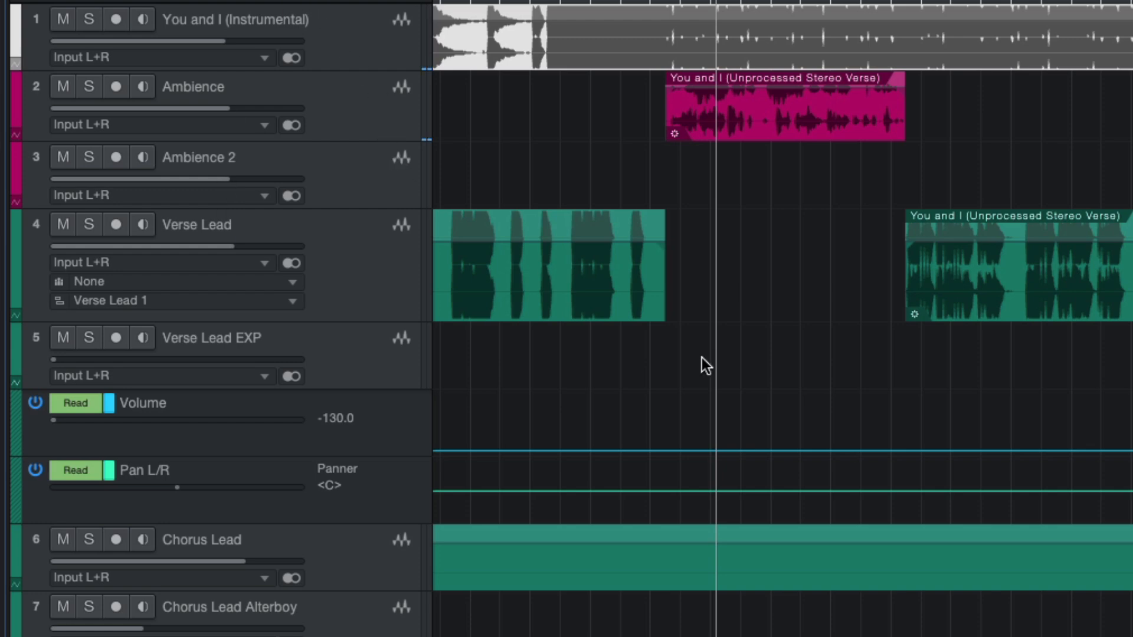
{"action": "scroll", "coordinate": [703, 361], "scroll_direction": "down", "scroll_amount": 10}
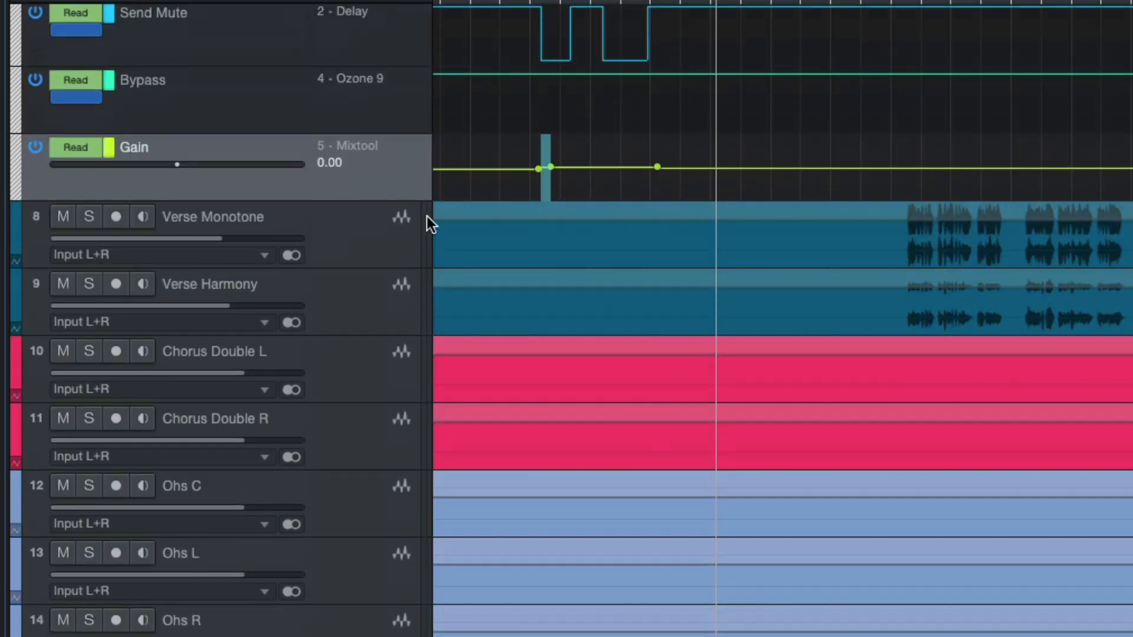
{"action": "scroll", "coordinate": [363, 180], "scroll_direction": "up", "scroll_amount": 4}
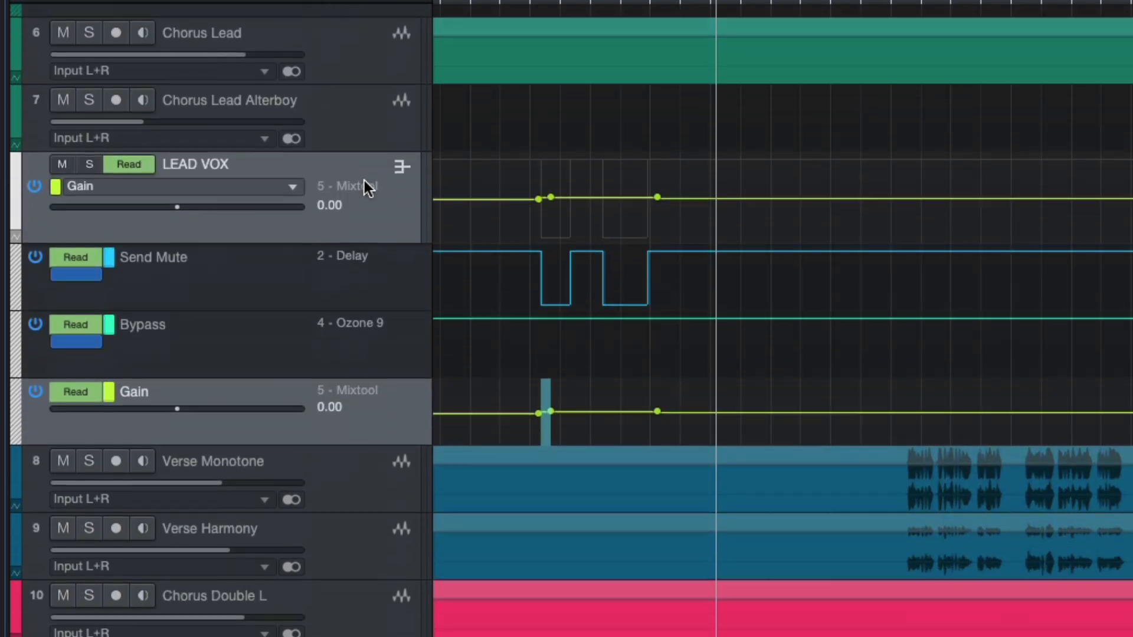
{"action": "scroll", "coordinate": [834, 443], "scroll_direction": "down", "scroll_amount": 1}
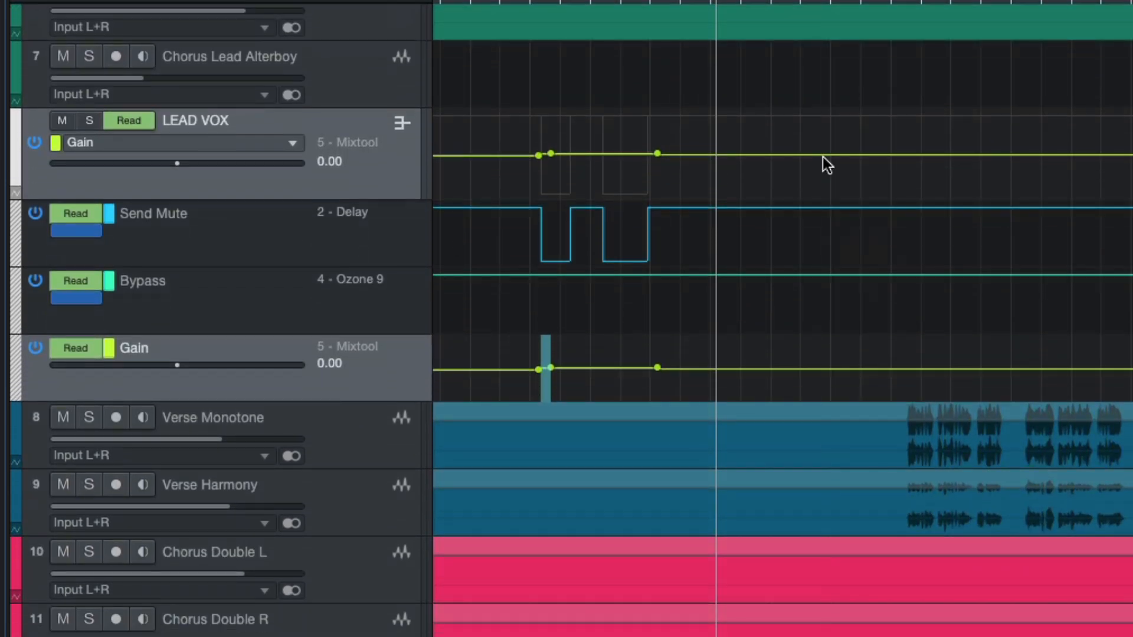
Step: Play the lead vocal from just before the verse section where Verse Monotone and Verse Harmony enter
{"action": "left_click", "coordinate": [884, 2]}
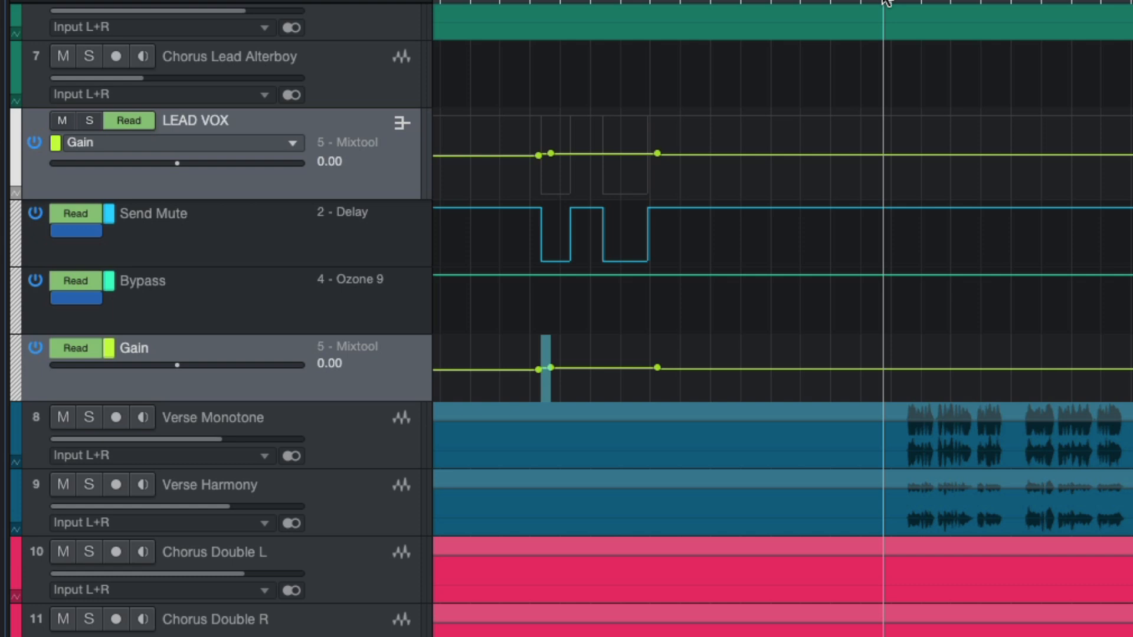
{"action": "scroll", "coordinate": [806, 483], "scroll_direction": "right", "scroll_amount": 3}
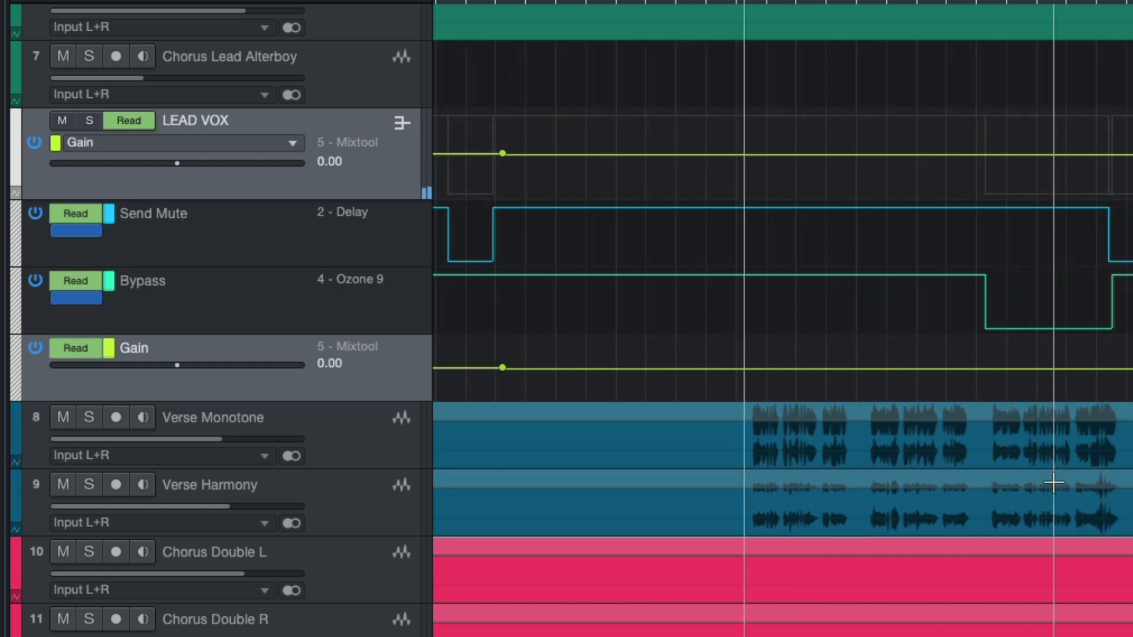
{"action": "scroll", "coordinate": [799, 470], "scroll_direction": "right", "scroll_amount": 1}
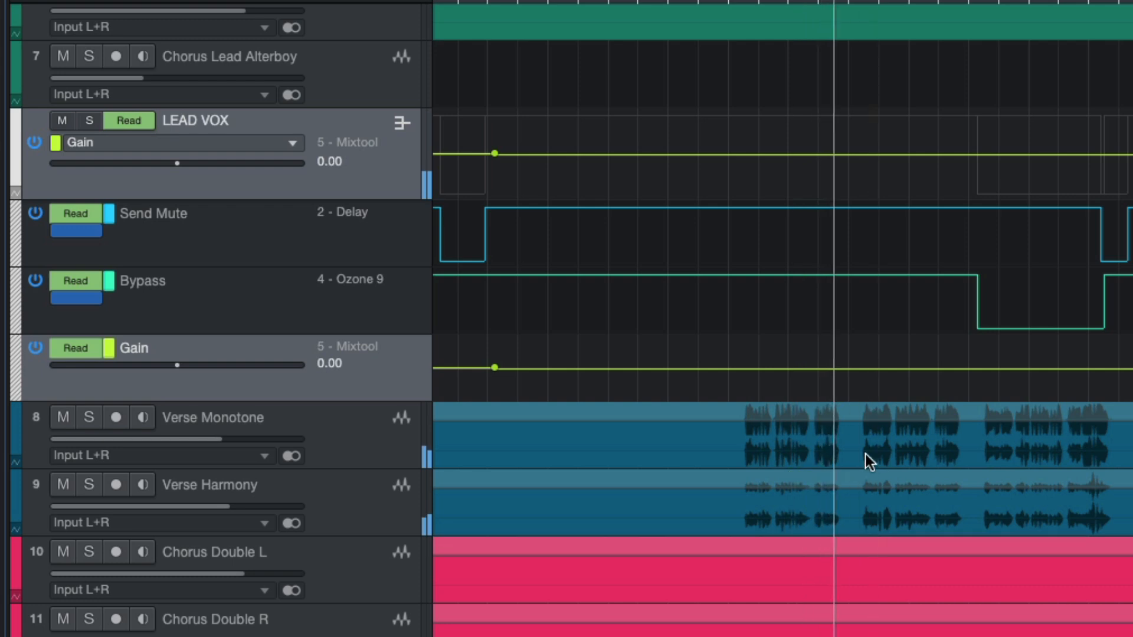
{"action": "key", "text": "space"}
Step: Select the LEAD VOX Gain automation over the third verse phrase, raise it to 1.00, and play on from there
{"action": "scroll", "coordinate": [865, 454], "scroll_direction": "up", "scroll_amount": 5}
{"action": "scroll", "coordinate": [865, 454], "scroll_direction": "left", "scroll_amount": 3}
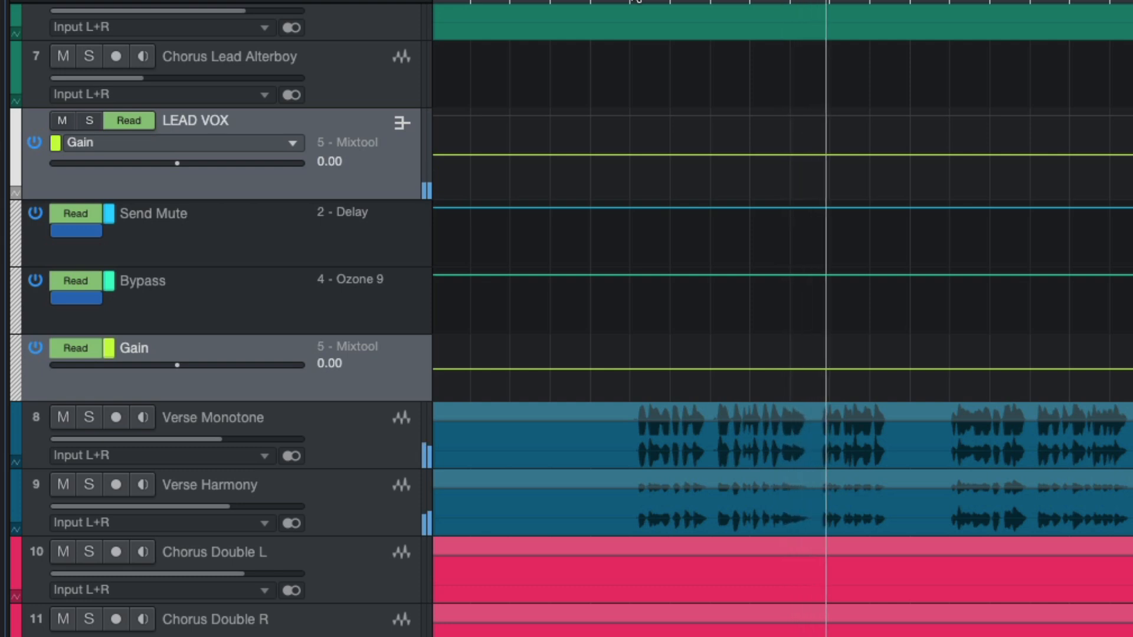
{"action": "scroll", "coordinate": [994, 291], "scroll_direction": "right", "scroll_amount": 5}
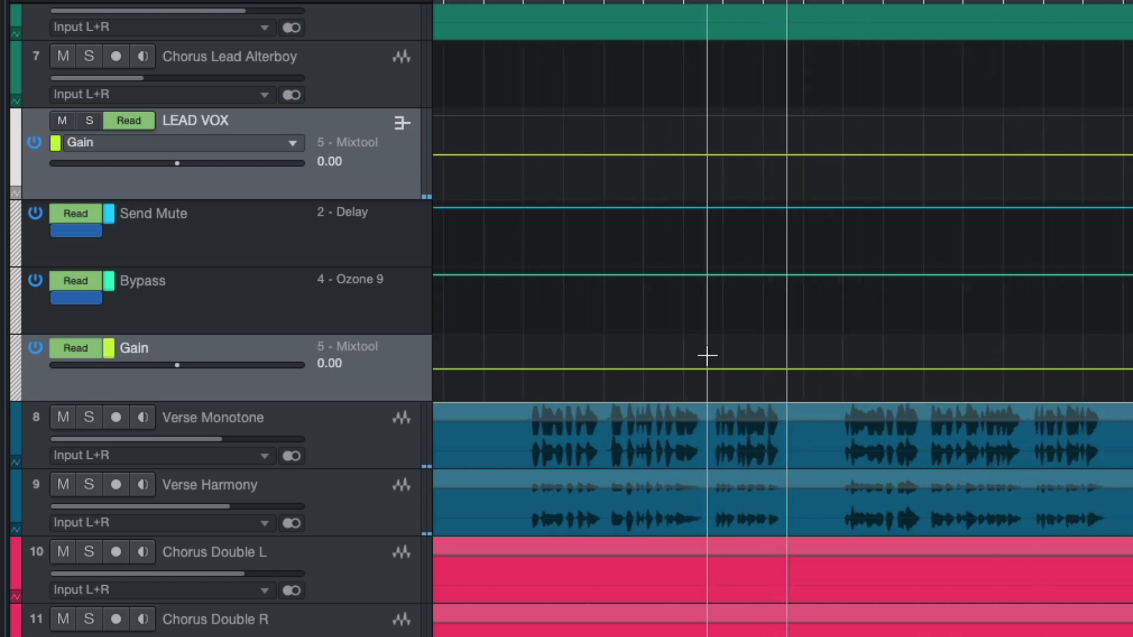
{"action": "left_click_drag", "start_coordinate": [706, 354], "coordinate": [797, 356]}
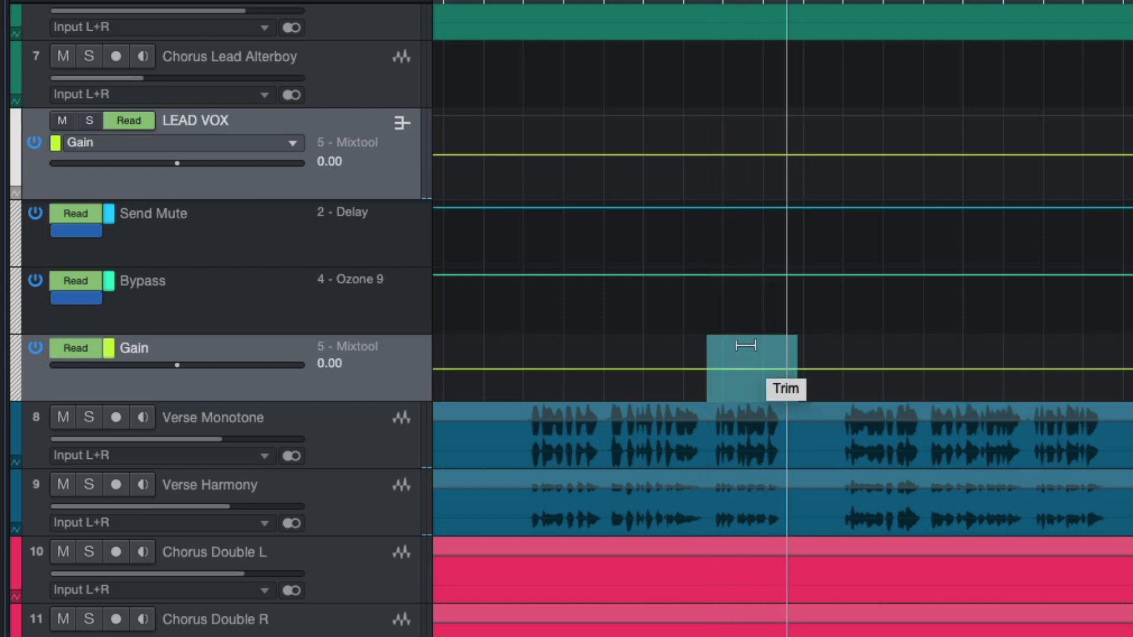
{"action": "left_click_drag", "start_coordinate": [745, 343], "coordinate": [745, 339]}
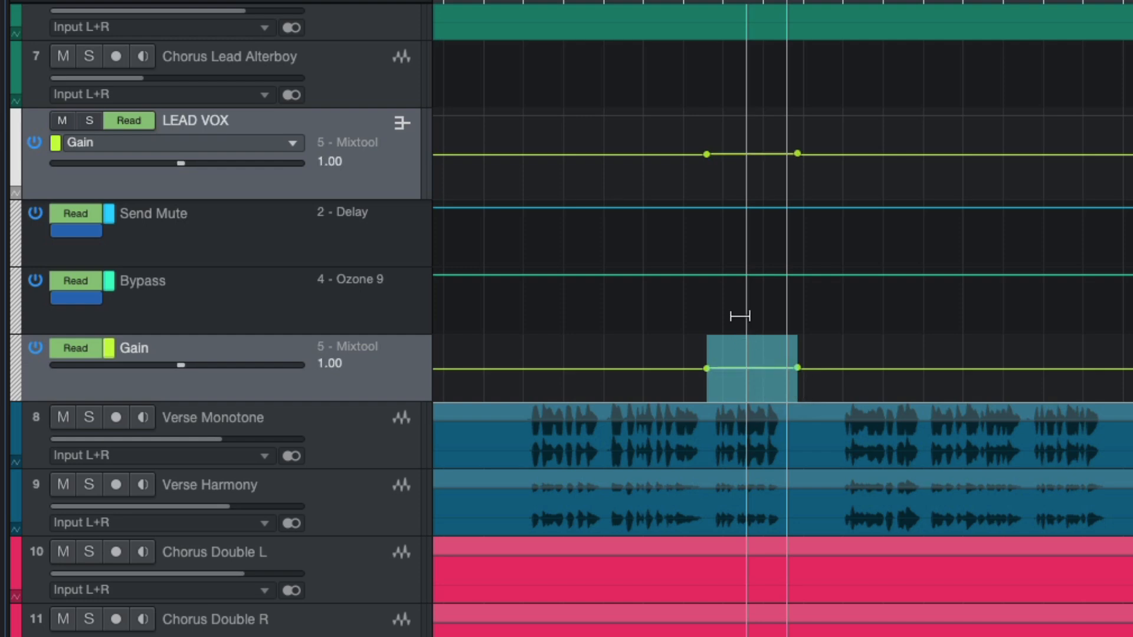
{"action": "key", "text": "space"}
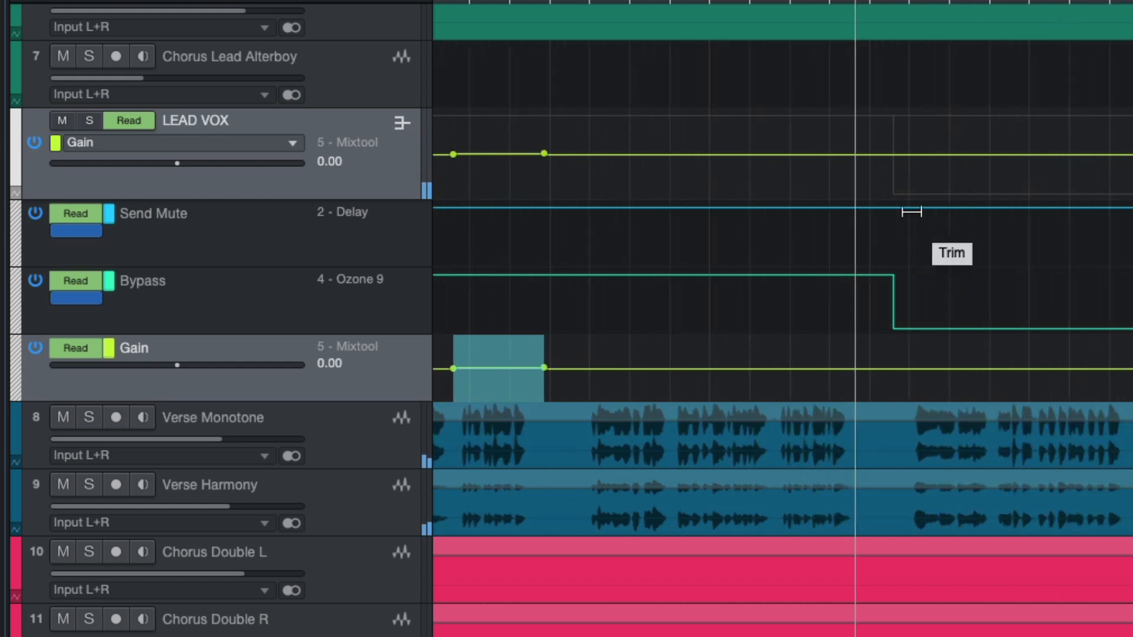
Step: Replay the verse ahead of the Ozone 9 Bypass drop and switch the LEAD VOX Gain automation to Write mode
{"action": "left_click", "coordinate": [733, 2]}
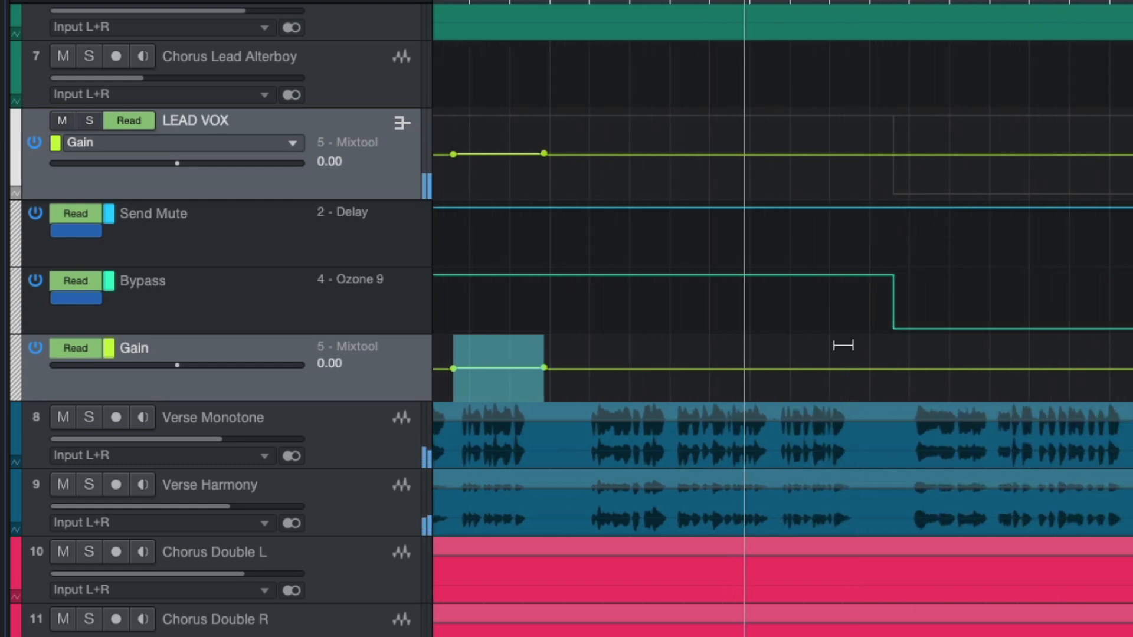
{"action": "key", "text": "e"}
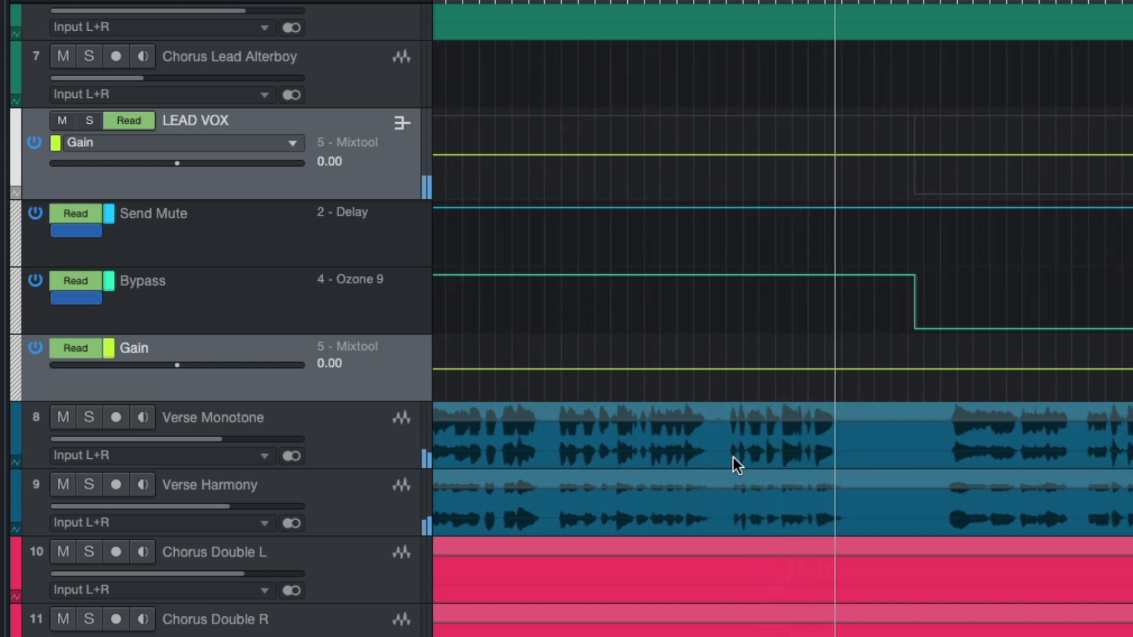
{"action": "left_click", "coordinate": [76, 352]}
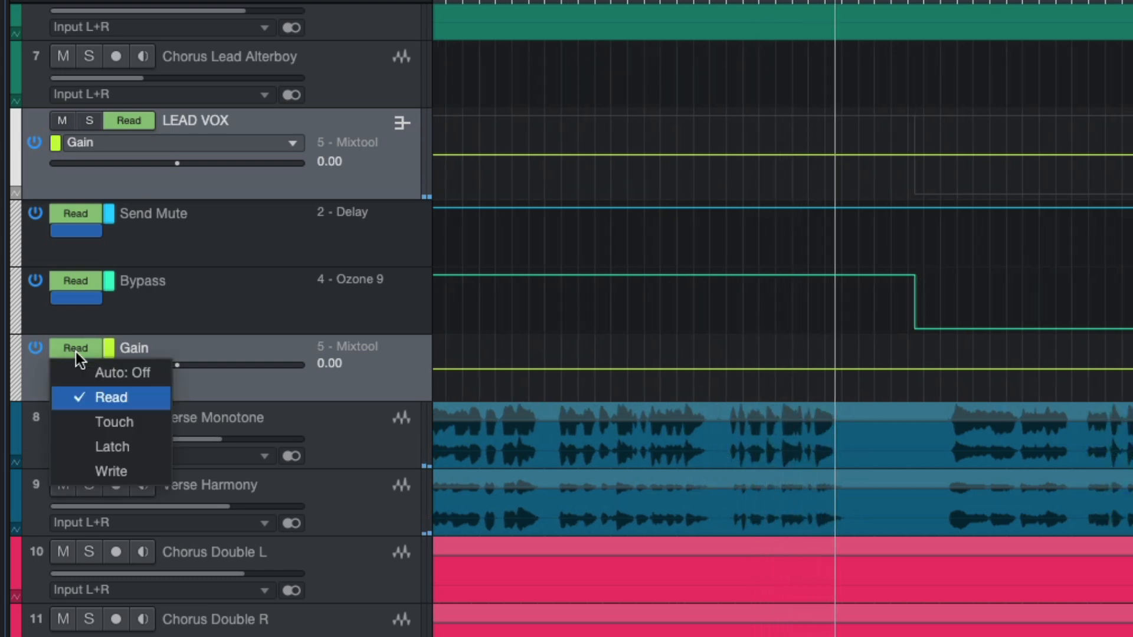
{"action": "left_click", "coordinate": [116, 481]}
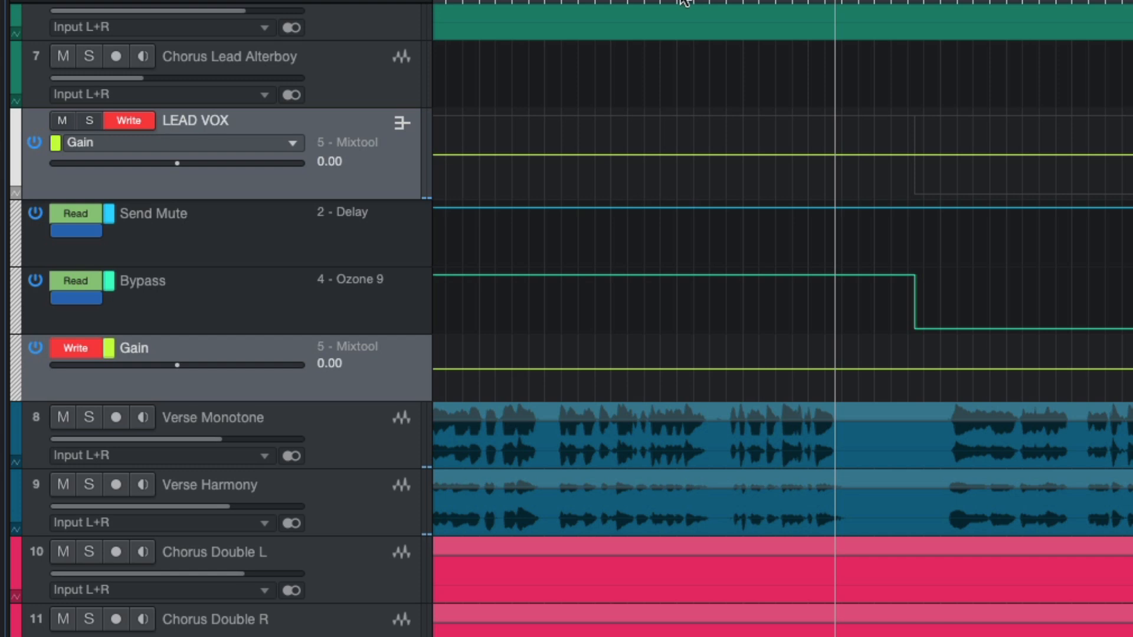
Step: Try writing a live Gain rise to about 0.86 over the last phrases before the Bypass drop, and undo the pass
{"action": "left_click", "coordinate": [655, 3]}
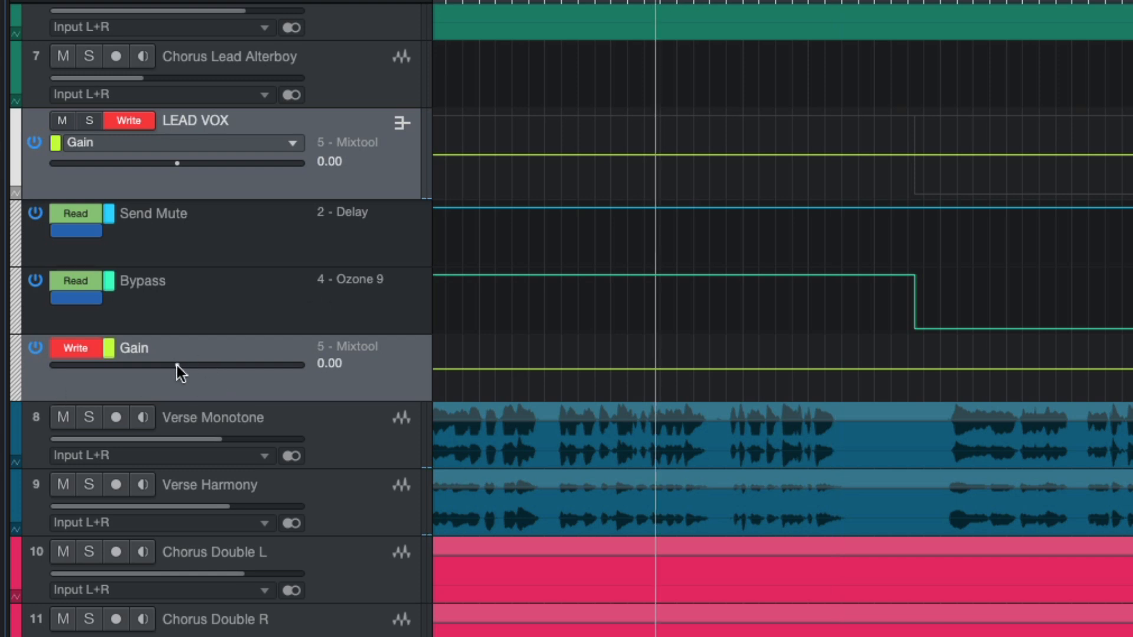
{"action": "key", "text": "space"}
{"action": "left_click_drag", "start_coordinate": [177, 360], "coordinate": [185, 366]}
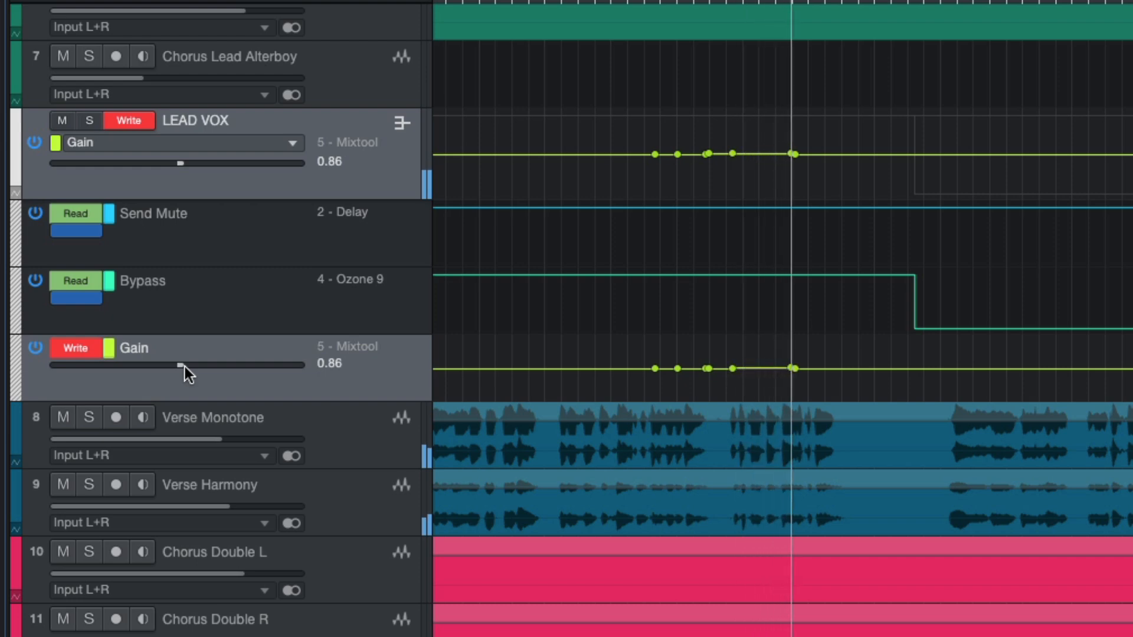
{"action": "key", "text": "space"}
{"action": "key", "text": "ctrl+z"}
Step: Try a gentler live Gain ride to about 0.22 over the same phrases, and undo it
{"action": "left_click", "coordinate": [664, 18]}
{"action": "key", "text": "space"}
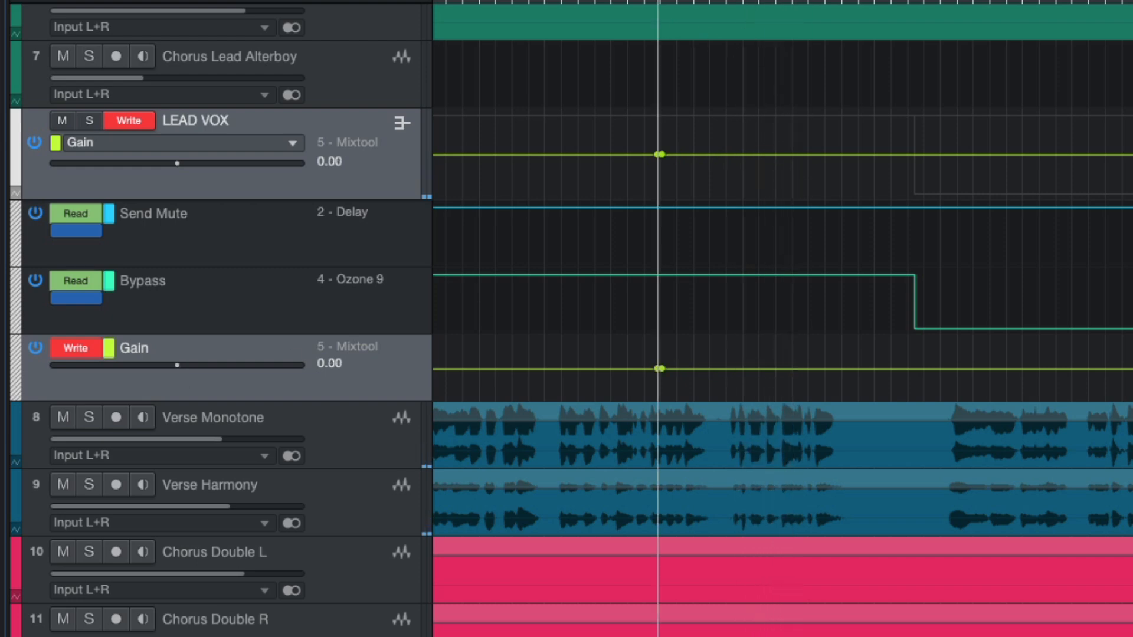
{"action": "left_click_drag", "start_coordinate": [175, 366], "coordinate": [178, 366]}
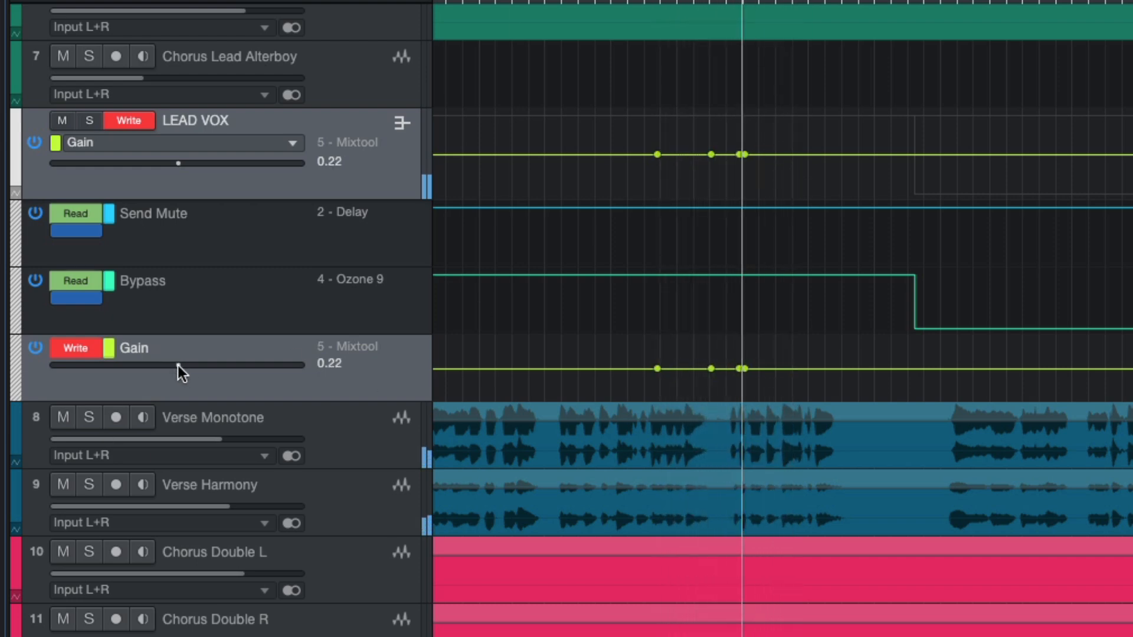
{"action": "key", "text": "space"}
{"action": "key", "text": "ctrl+z"}
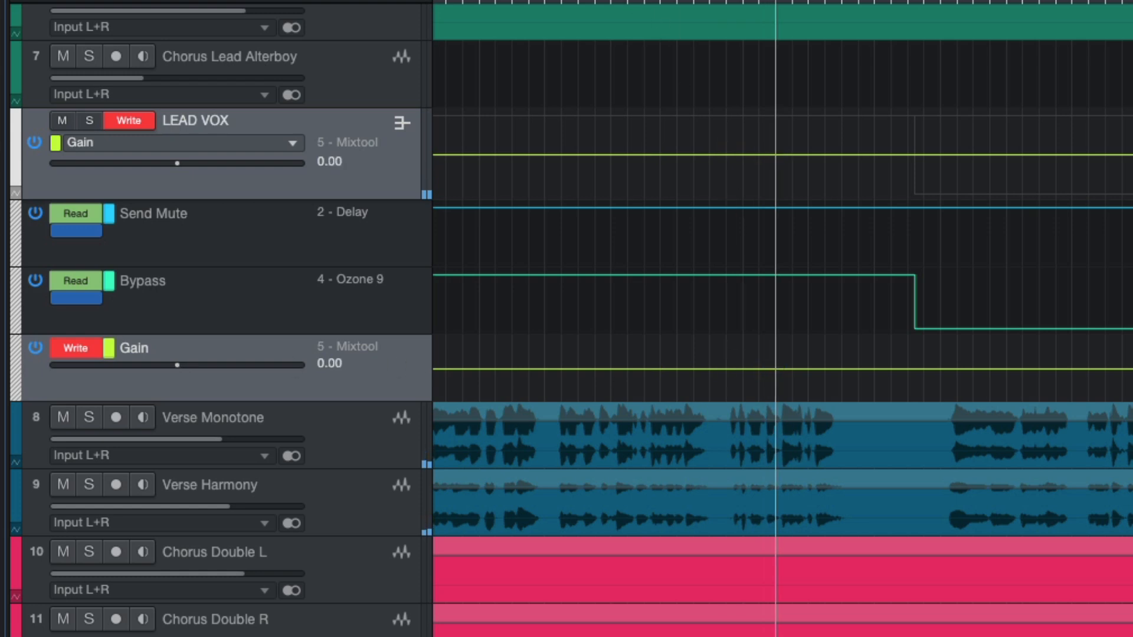
Step: Start playback slightly earlier, try another short live Gain ride ending at about 0.25, and undo it
{"action": "left_click", "coordinate": [623, 14]}
{"action": "key", "text": "space"}
{"action": "left_click_drag", "start_coordinate": [175, 366], "coordinate": [178, 363]}
{"action": "key", "text": "space"}
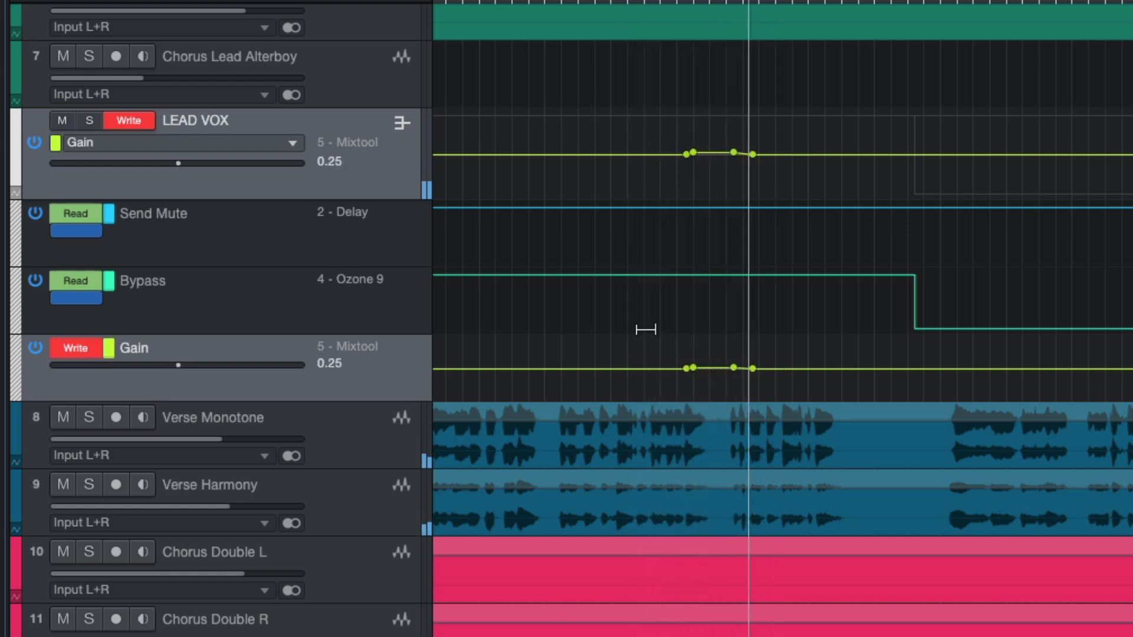
{"action": "key", "text": "ctrl+z"}
Step: Try one more live Gain ride up to about 0.86, undo it, and return the Gain automation to Read mode
{"action": "left_click", "coordinate": [644, 8]}
{"action": "key", "text": "space"}
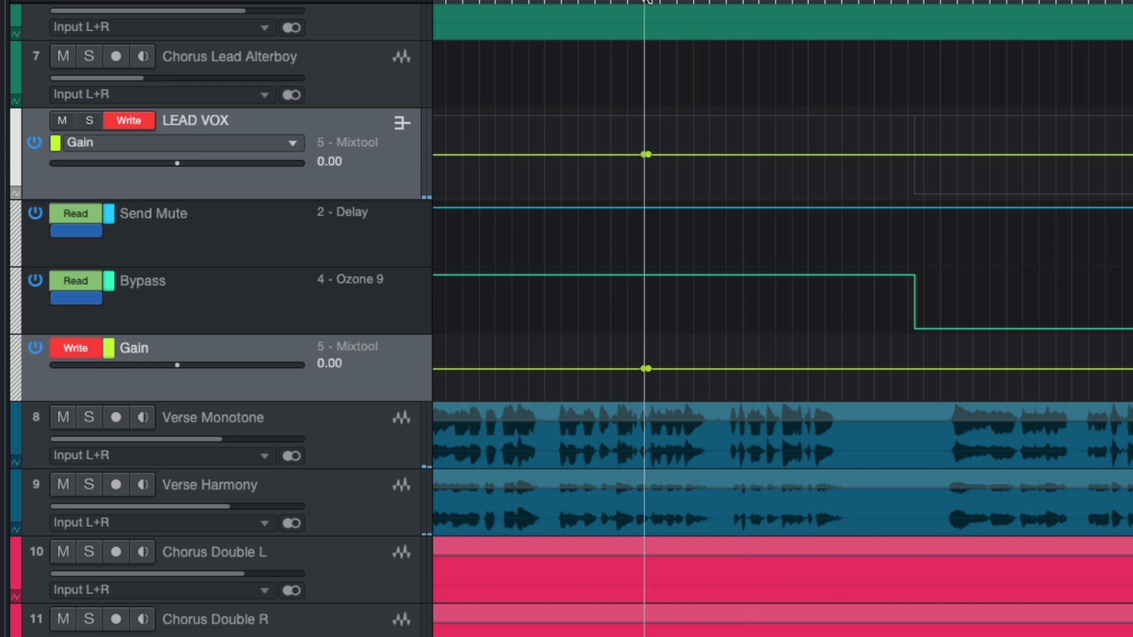
{"action": "left_click_drag", "start_coordinate": [179, 365], "coordinate": [182, 365]}
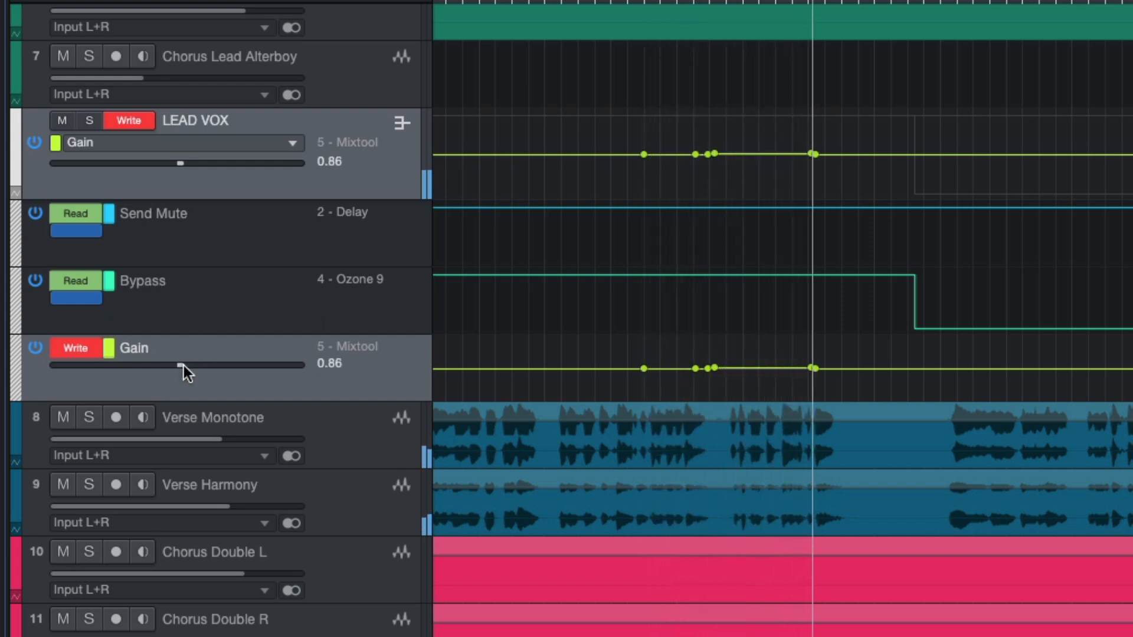
{"action": "key", "text": "ctrl+z"}
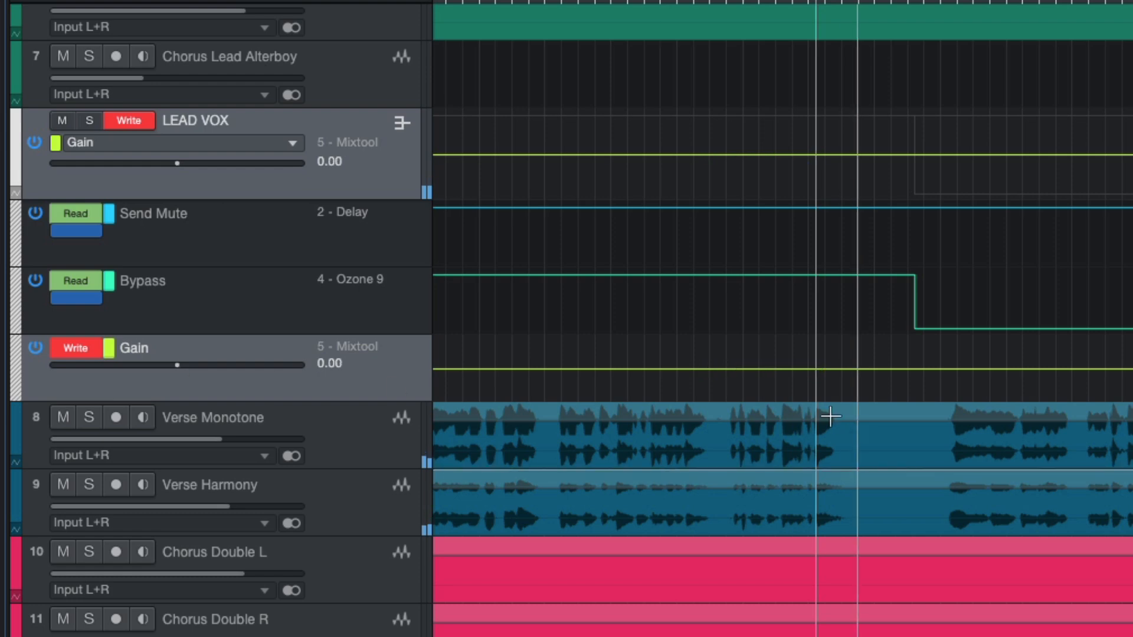
{"action": "left_click", "coordinate": [75, 353]}
{"action": "left_click", "coordinate": [100, 398]}
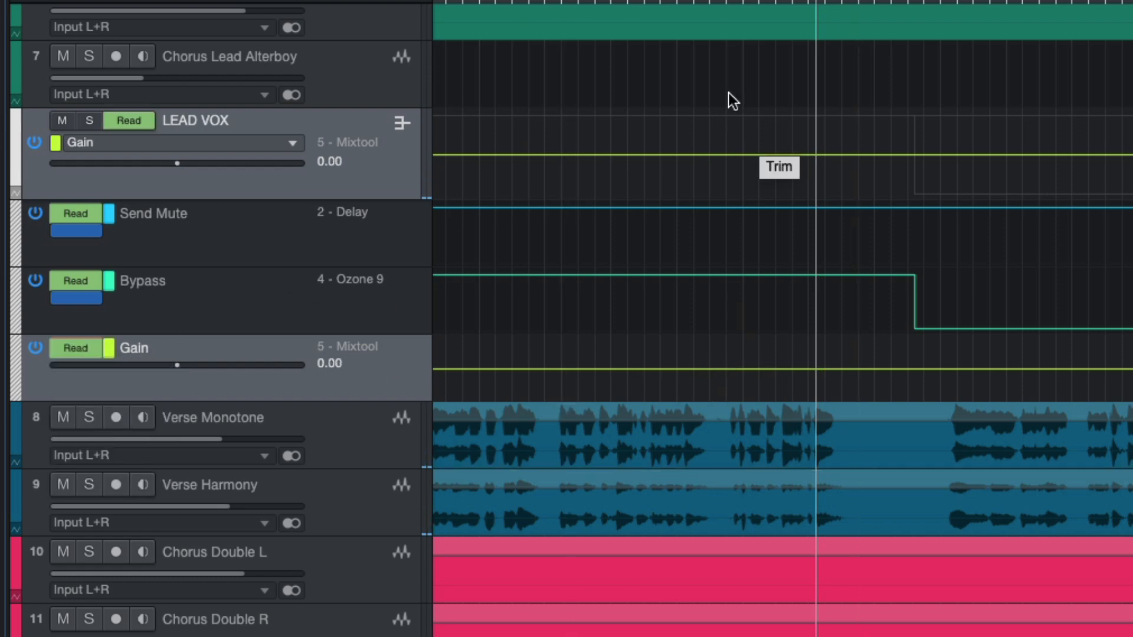
Step: Listen to the verse in Read mode through the Bypass drop and look over the LEAD VOX automation lanes
{"action": "key", "text": "space"}
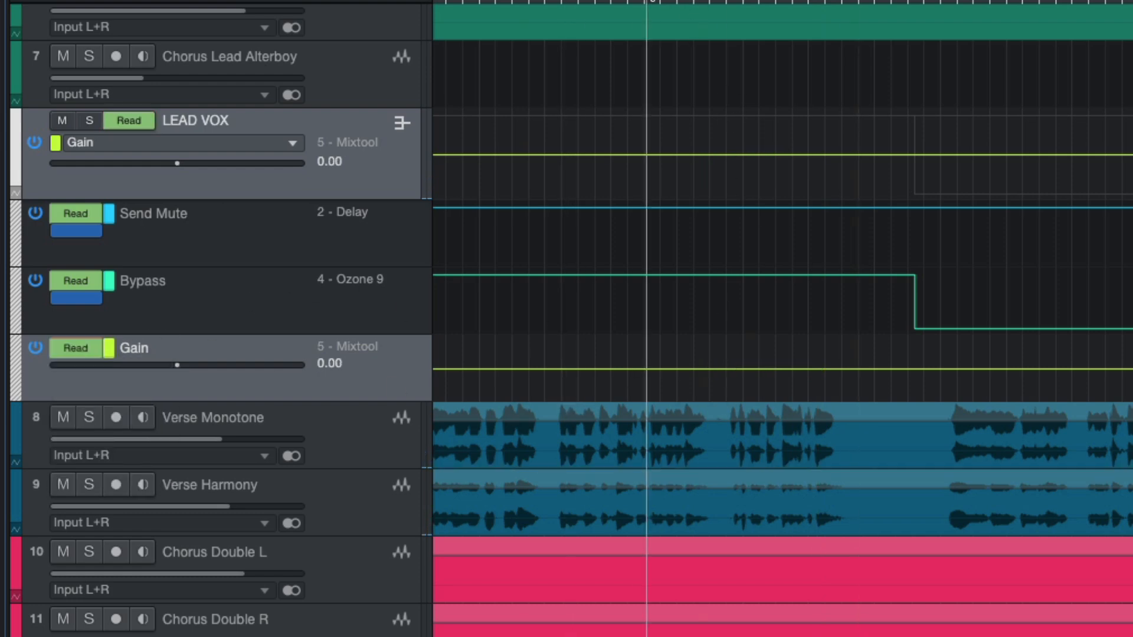
{"action": "key", "text": "space"}
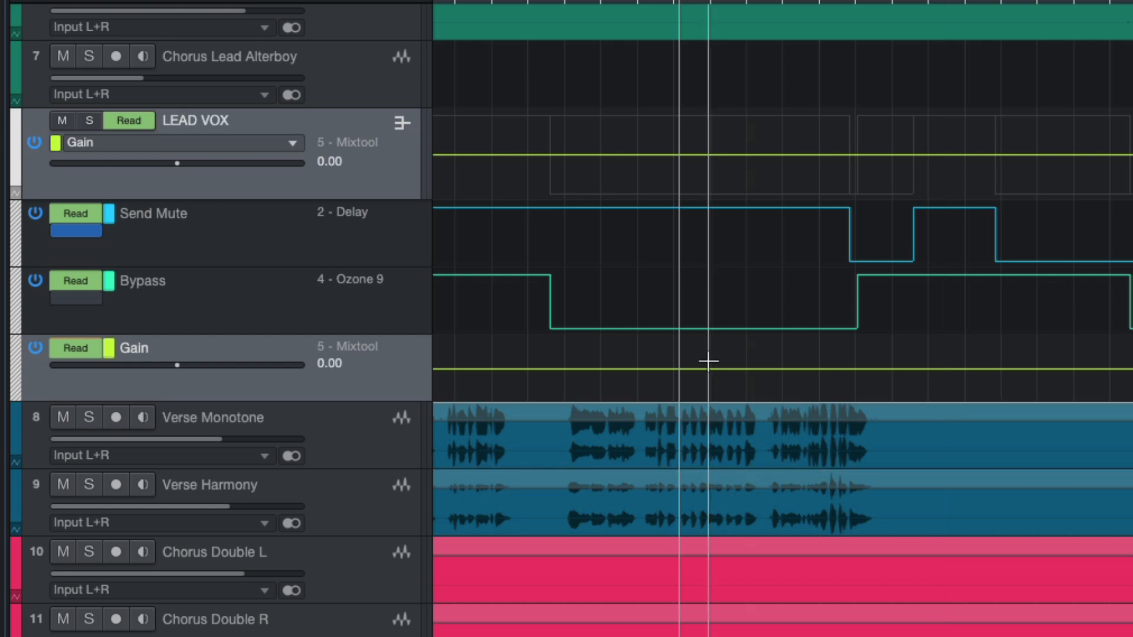
{"action": "scroll", "coordinate": [635, 283], "scroll_direction": "left", "scroll_amount": 3}
{"action": "scroll", "coordinate": [767, 376], "scroll_direction": "down", "scroll_amount": 3}
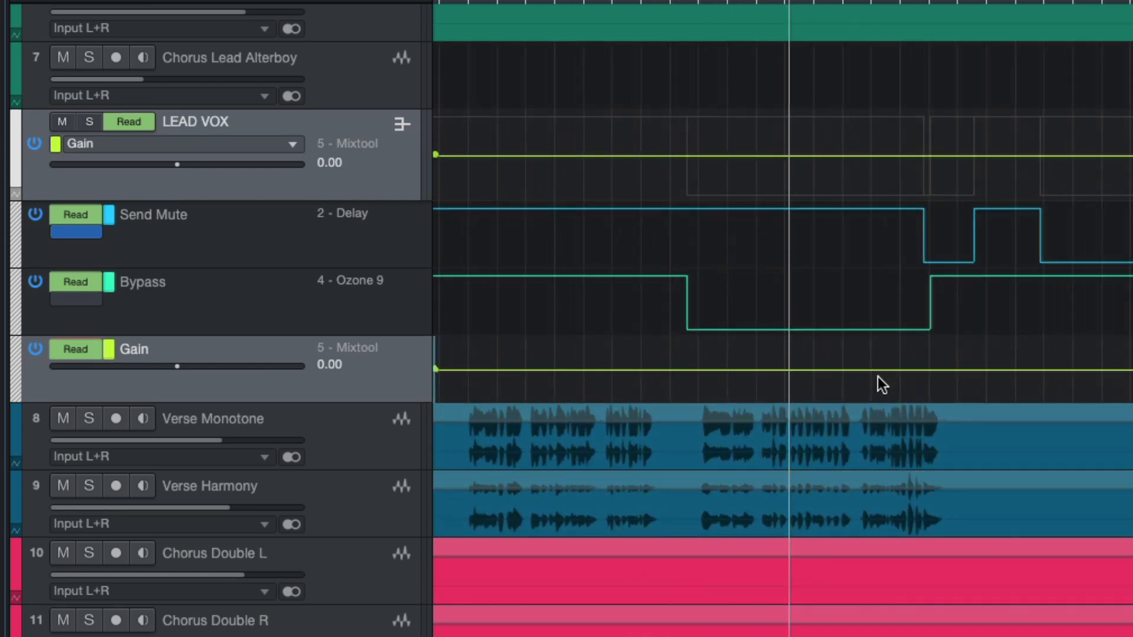
Step: Set the Gain automation to -1.00 from the Ozone 9 Bypass drop to just past the verse's last phrase, and clear the selection
{"action": "left_click", "coordinate": [620, 2]}
{"action": "scroll", "coordinate": [691, 315], "scroll_direction": "up", "scroll_amount": 2}
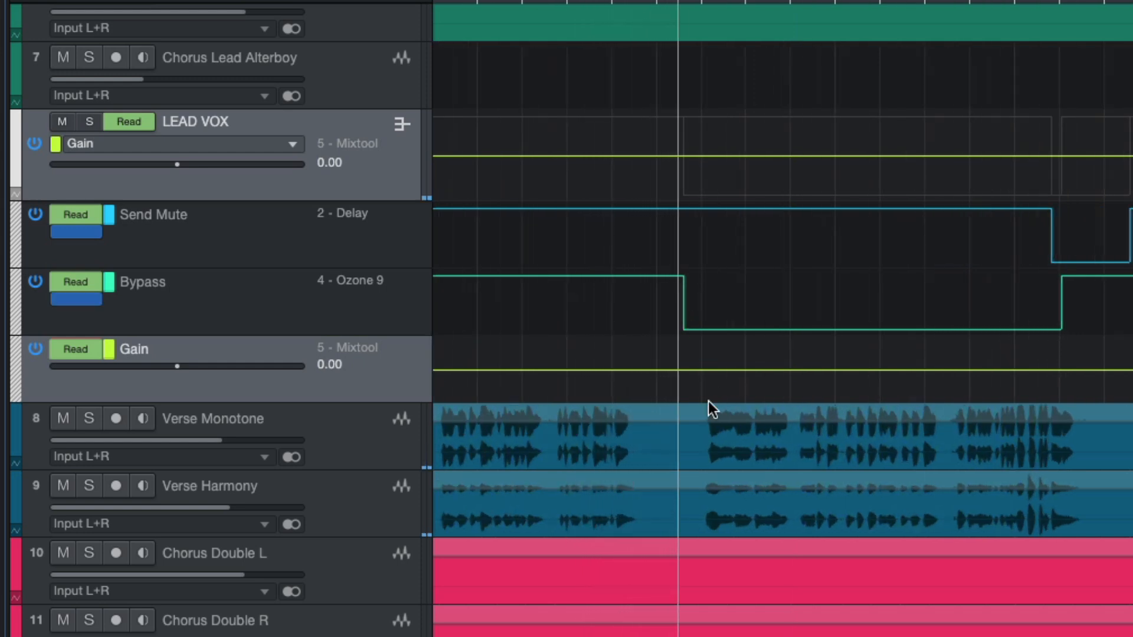
{"action": "scroll", "coordinate": [698, 362], "scroll_direction": "right", "scroll_amount": 3}
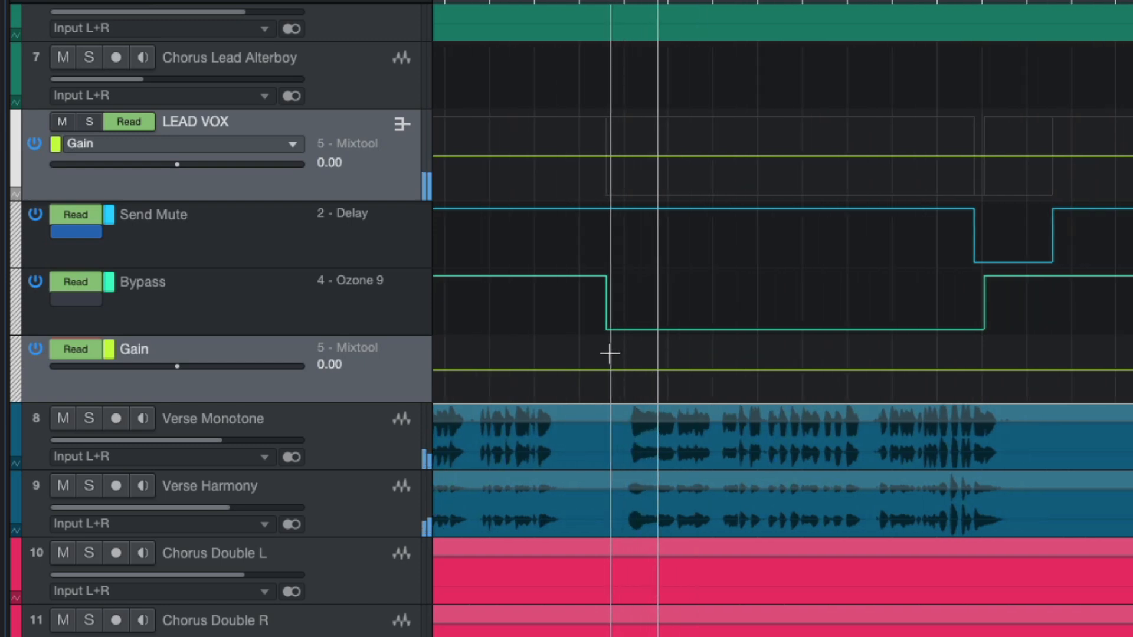
{"action": "left_click_drag", "start_coordinate": [607, 353], "coordinate": [1015, 362]}
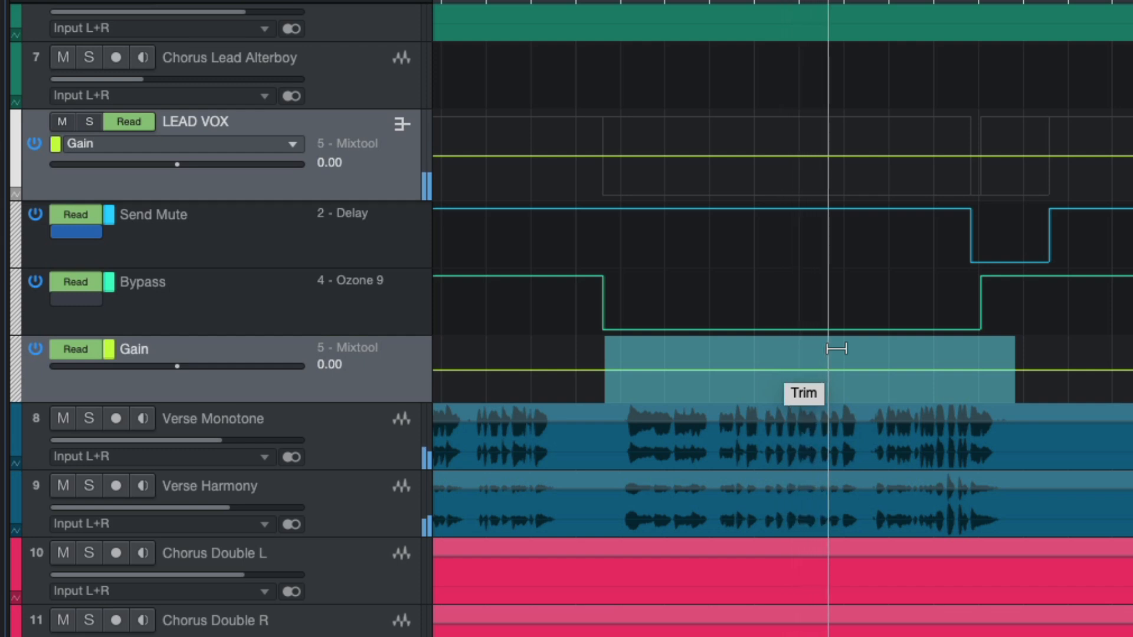
{"action": "left_click_drag", "start_coordinate": [837, 349], "coordinate": [836, 353]}
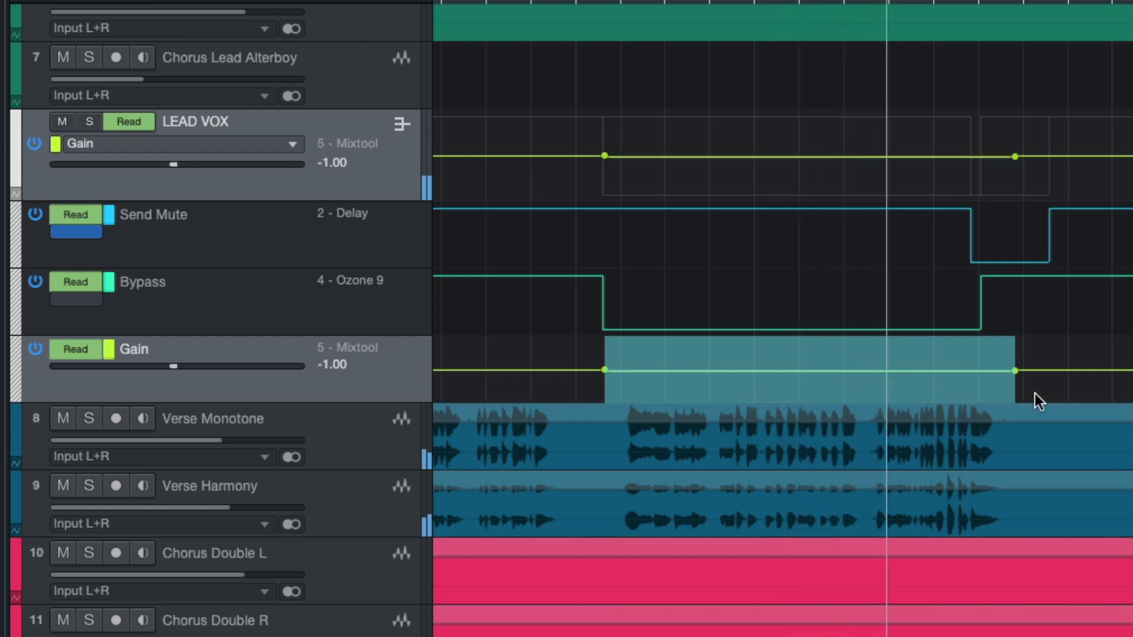
{"action": "scroll", "coordinate": [1035, 393], "scroll_direction": "left", "scroll_amount": 5}
{"action": "scroll", "coordinate": [1009, 395], "scroll_direction": "right", "scroll_amount": 1}
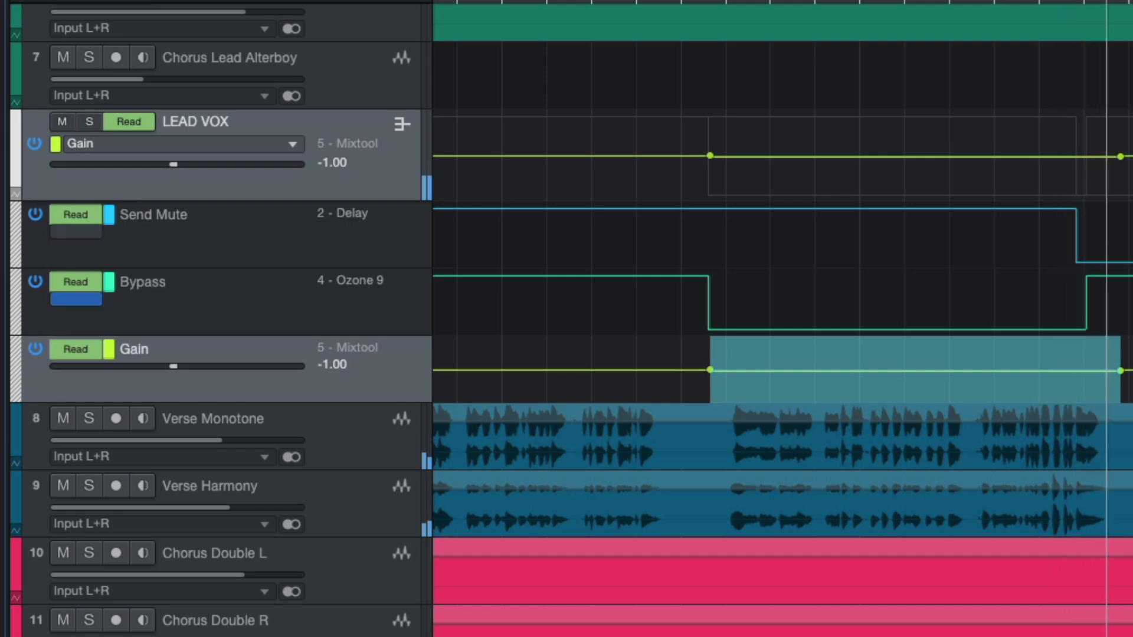
{"action": "key", "text": "Escape"}
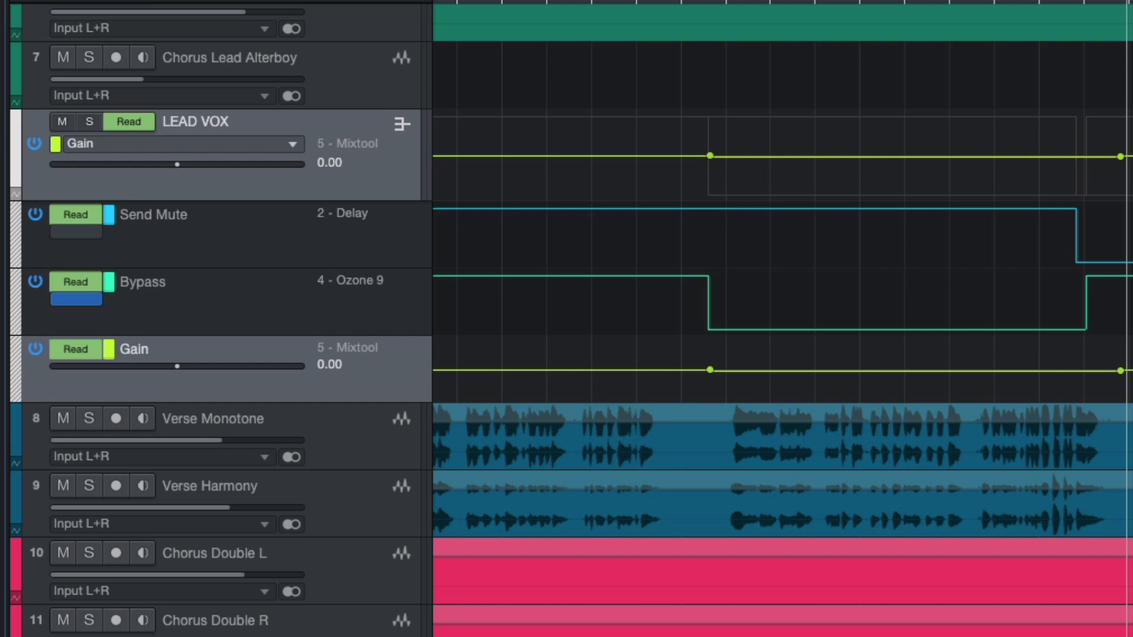
Step: Play back the verse around the Ozone 9 Bypass automation change on LEAD VOX
{"action": "left_click", "coordinate": [611, 2]}
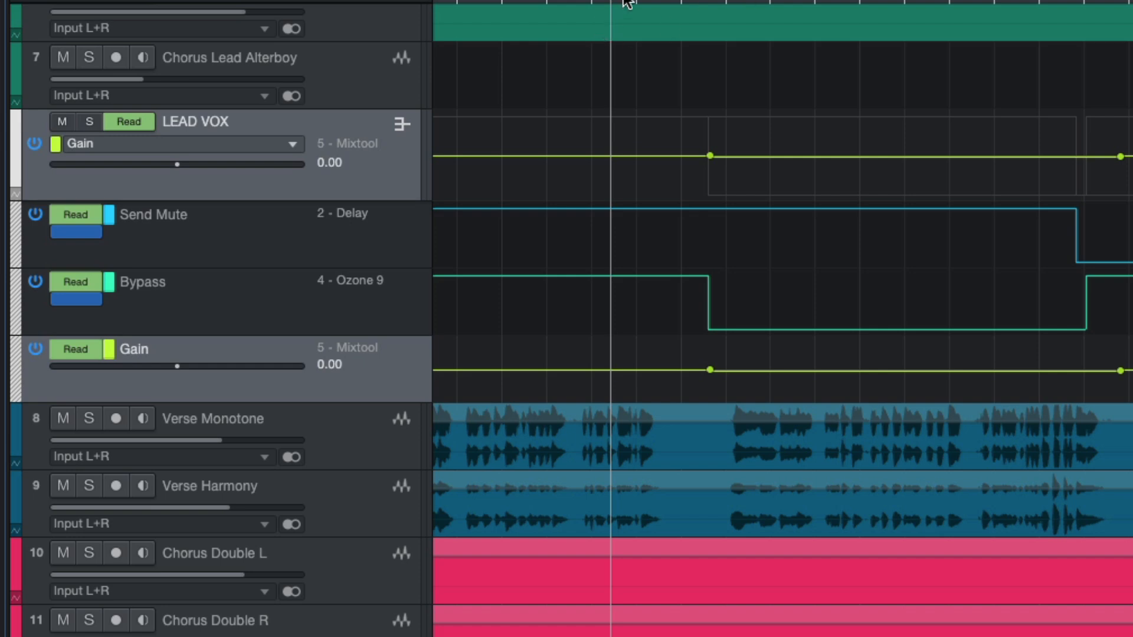
{"action": "left_click", "coordinate": [592, 3]}
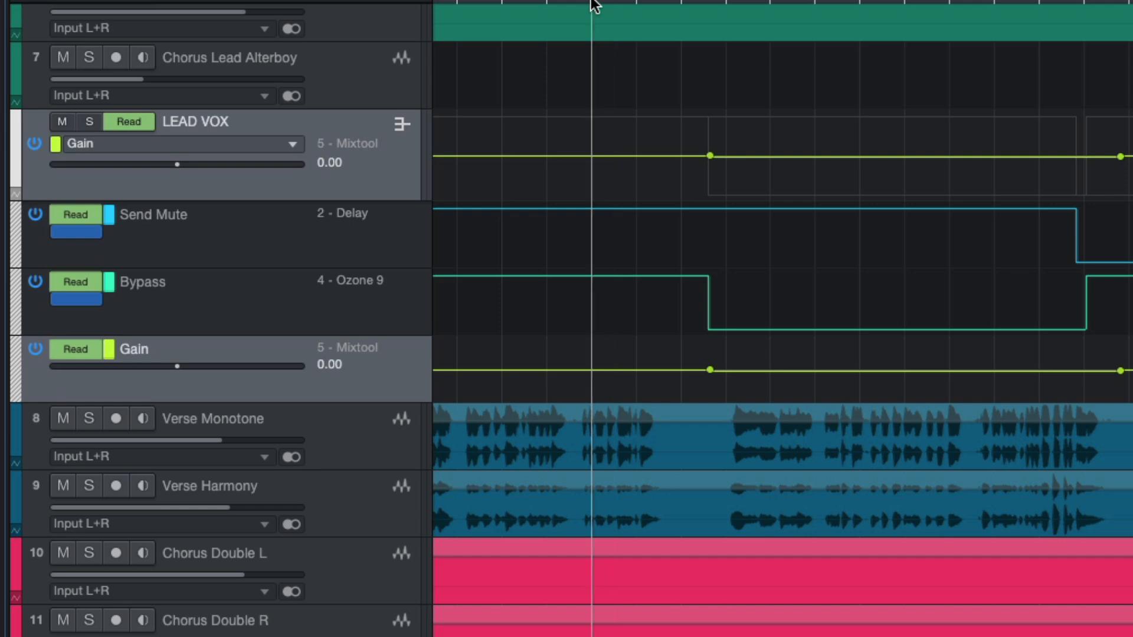
{"action": "left_click", "coordinate": [537, 3]}
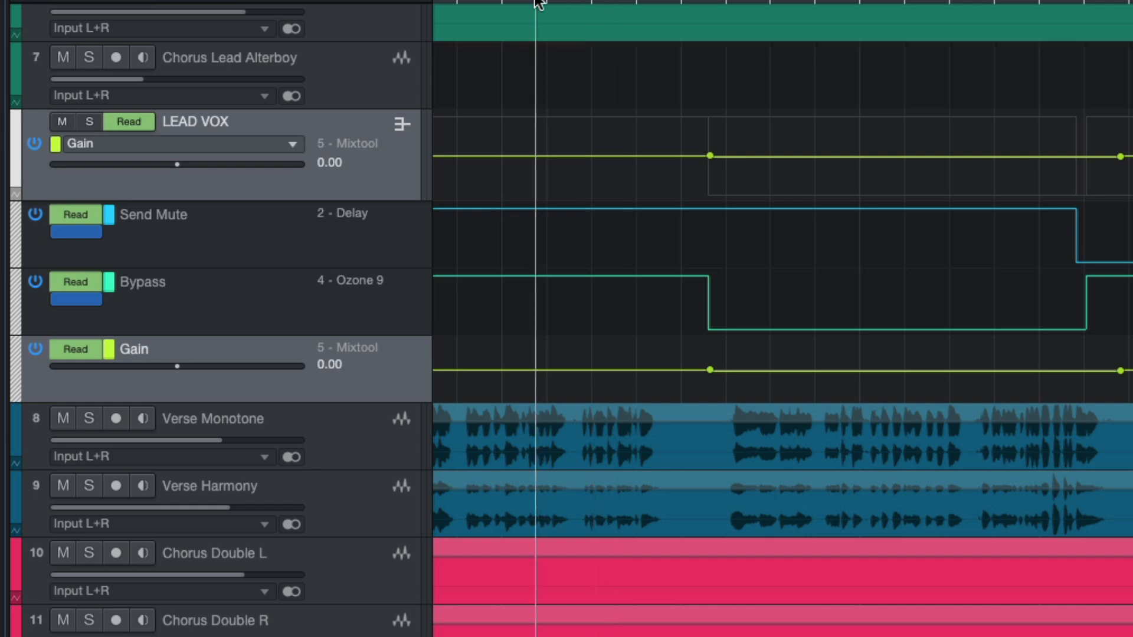
{"action": "key", "text": "space"}
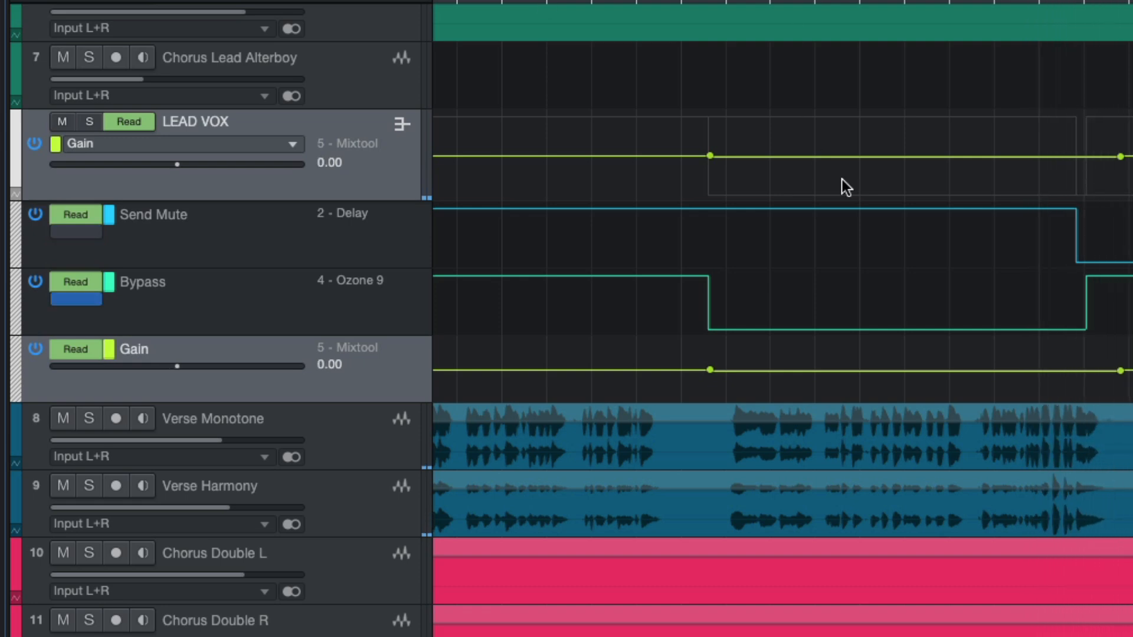
{"action": "scroll", "coordinate": [950, 263], "scroll_direction": "left", "scroll_amount": 2}
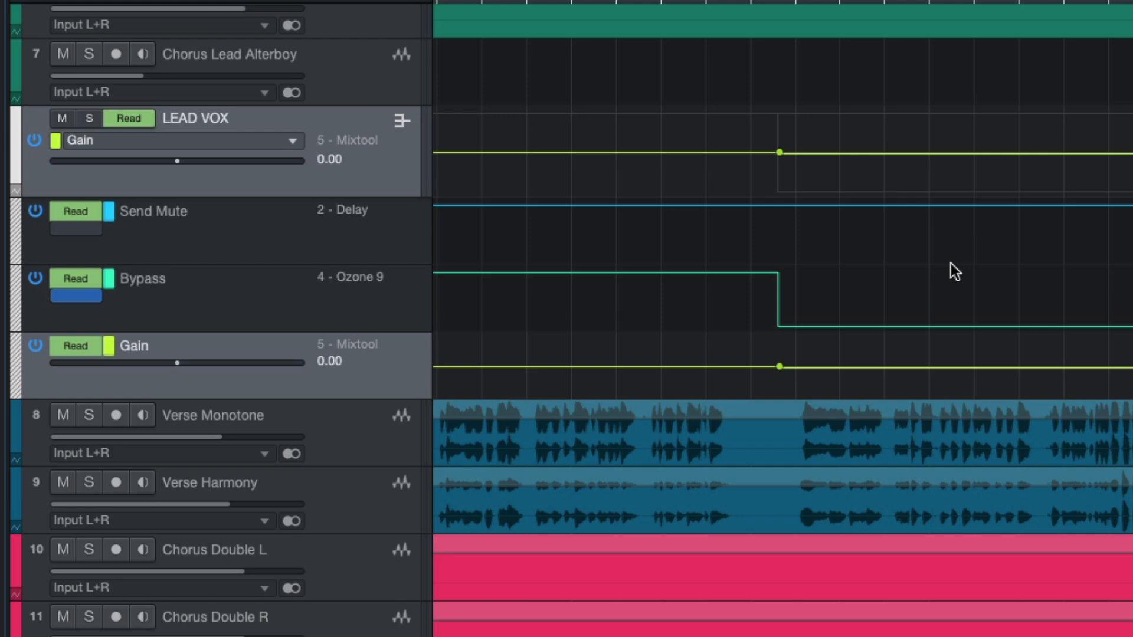
{"action": "left_click", "coordinate": [840, 3]}
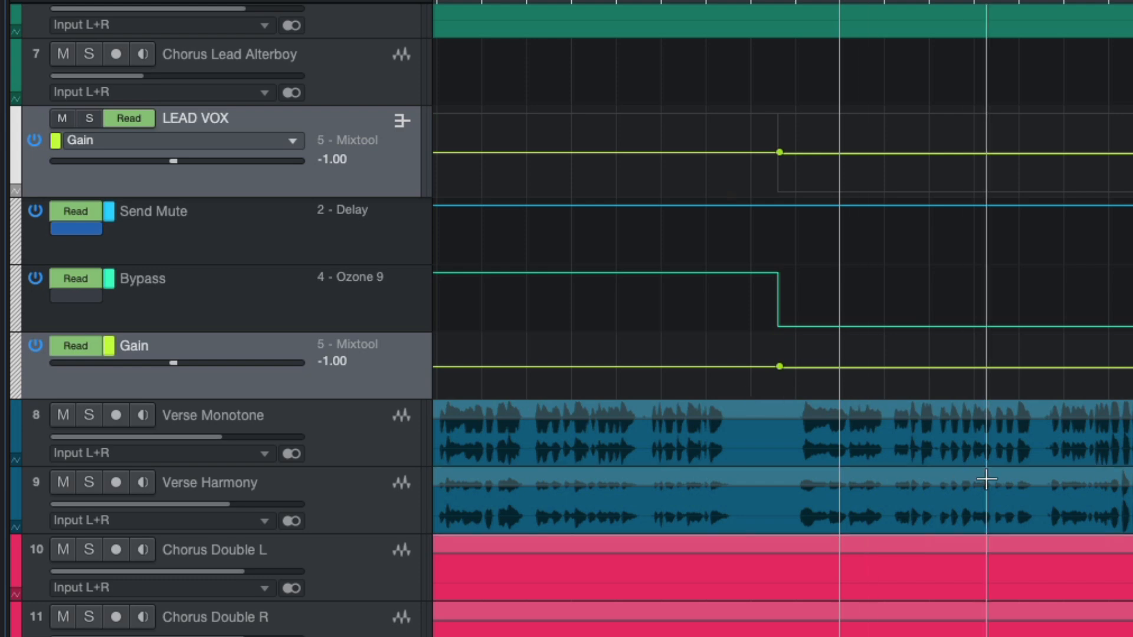
Step: Play back the end of the verse, where the LEAD VOX Send Mute and Bypass automation switch
{"action": "scroll", "coordinate": [988, 487], "scroll_direction": "right", "scroll_amount": 5}
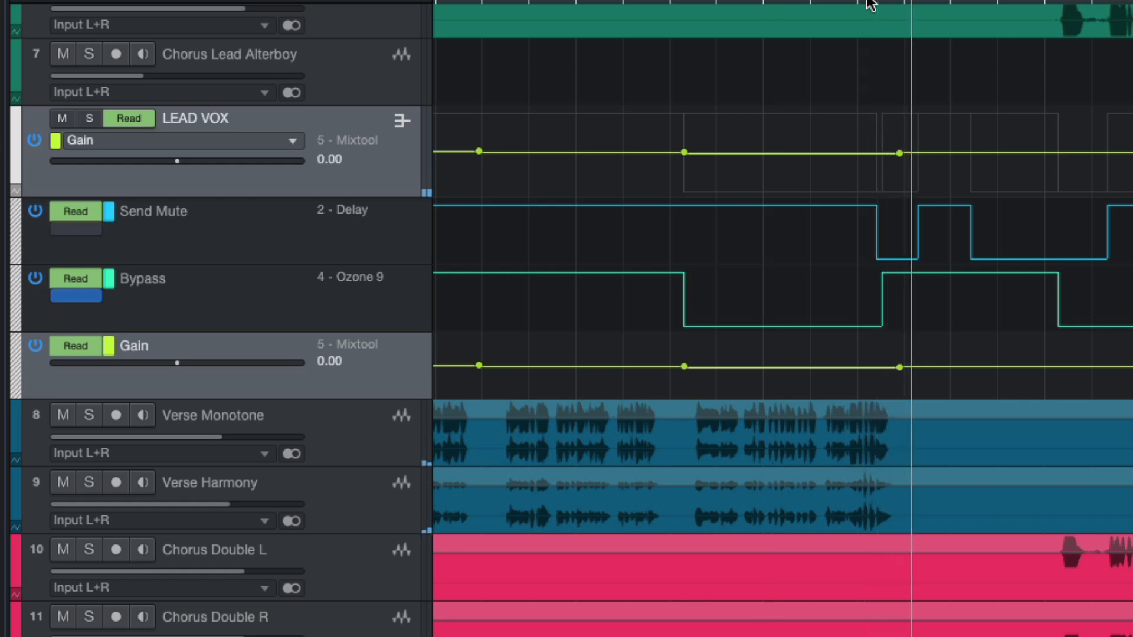
{"action": "scroll", "coordinate": [918, 311], "scroll_direction": "down", "scroll_amount": 3}
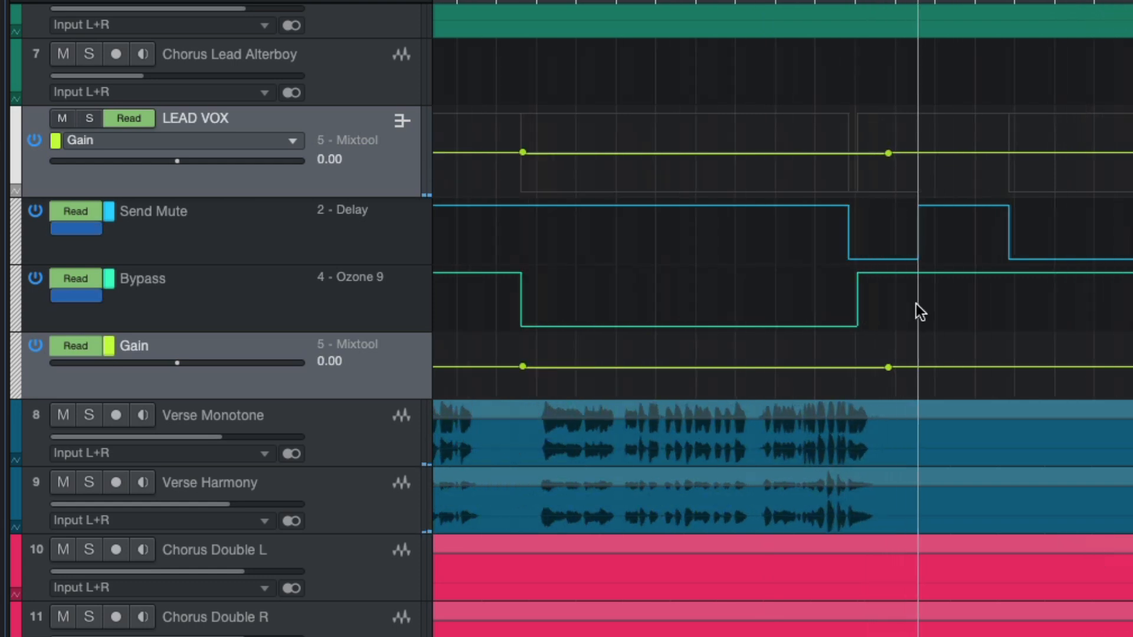
{"action": "left_click", "coordinate": [731, 2]}
{"action": "scroll", "coordinate": [778, 310], "scroll_direction": "up", "scroll_amount": 3}
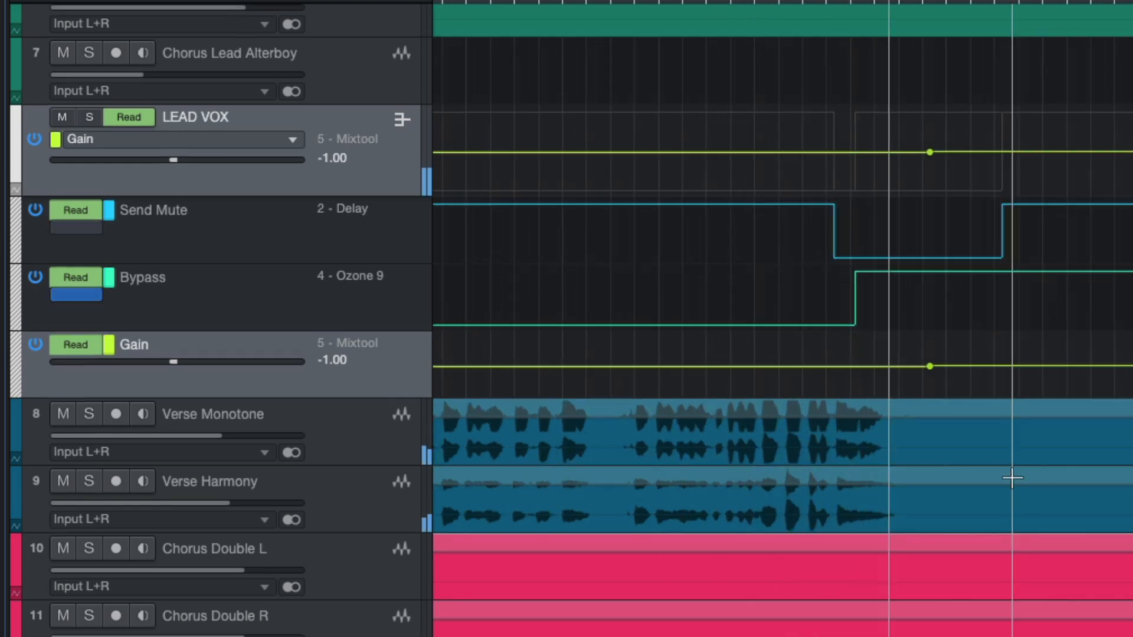
Step: Set the LEAD VOX Mixtool Gain automation to Write and record a gain ride up to 1.30 over the end of the verse
{"action": "left_click", "coordinate": [620, 2]}
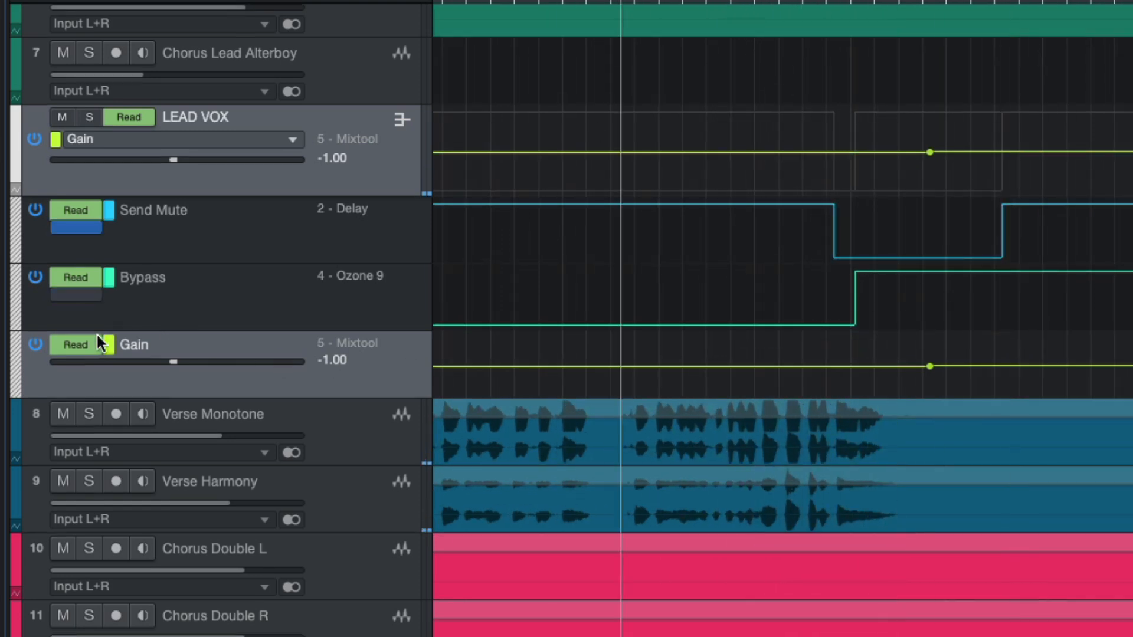
{"action": "left_click", "coordinate": [89, 346]}
{"action": "left_click", "coordinate": [118, 465]}
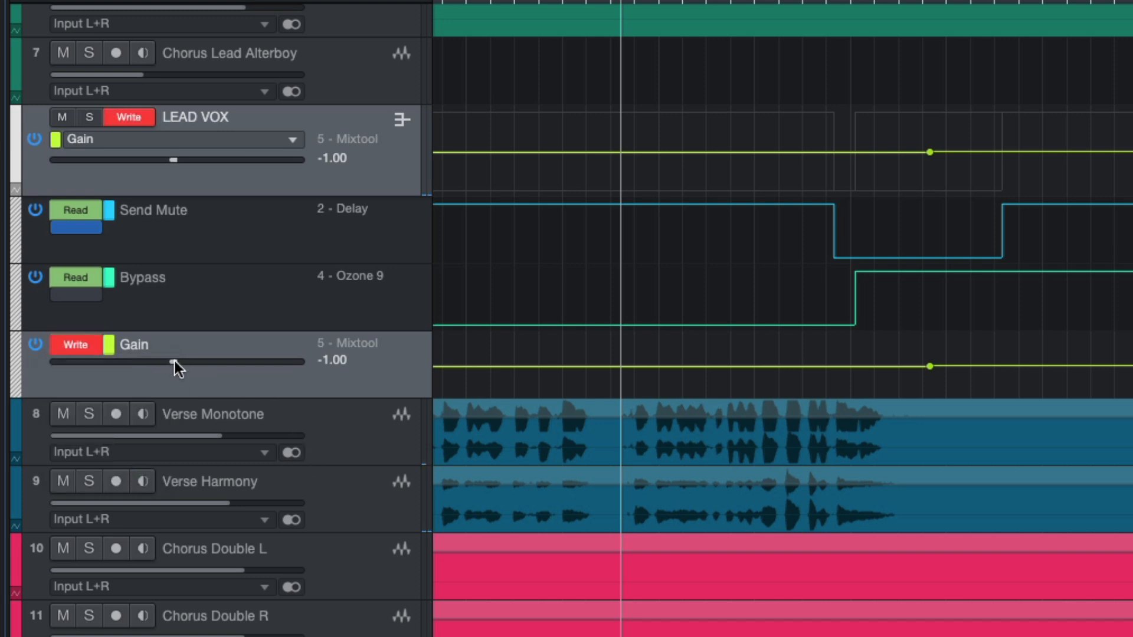
{"action": "left_click_drag", "start_coordinate": [174, 361], "coordinate": [188, 360]}
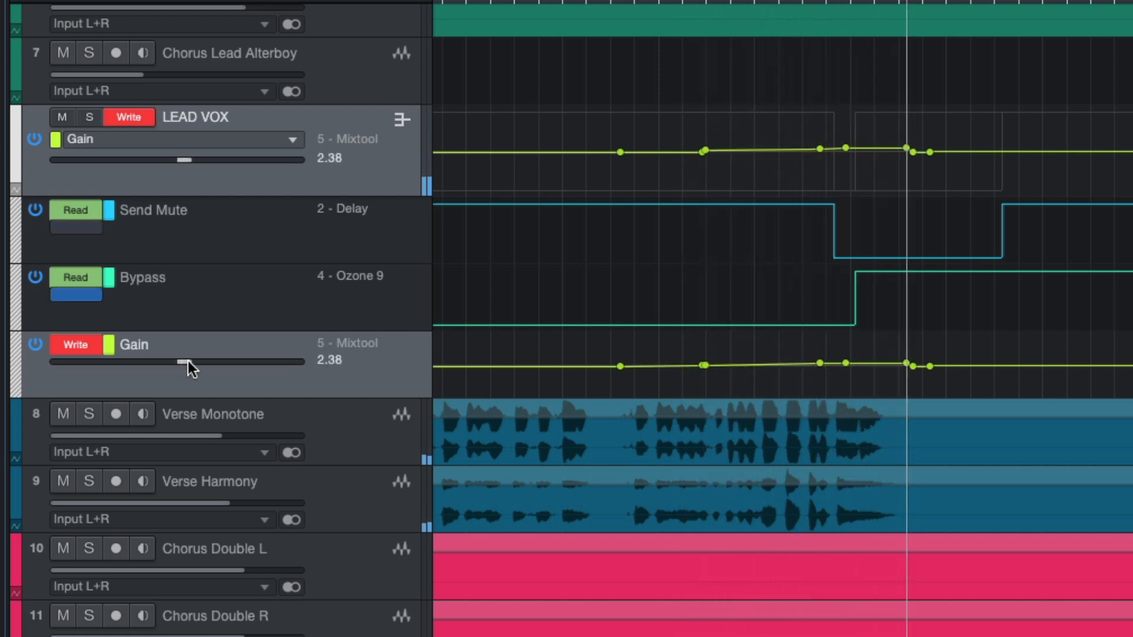
{"action": "key", "text": "ctrl+z"}
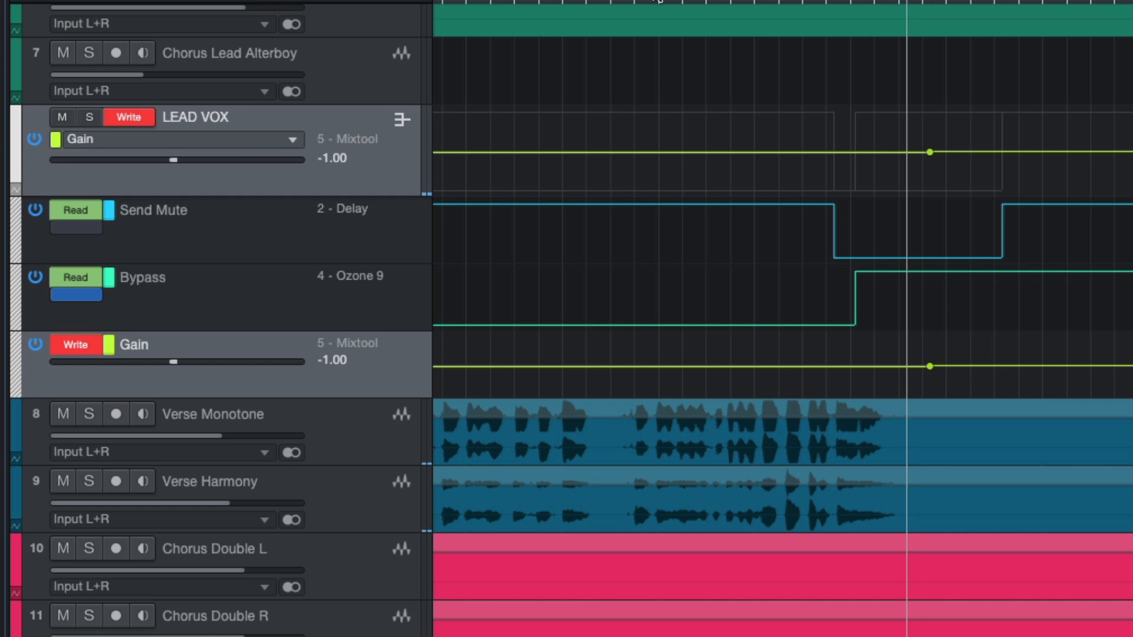
{"action": "left_click", "coordinate": [611, 2]}
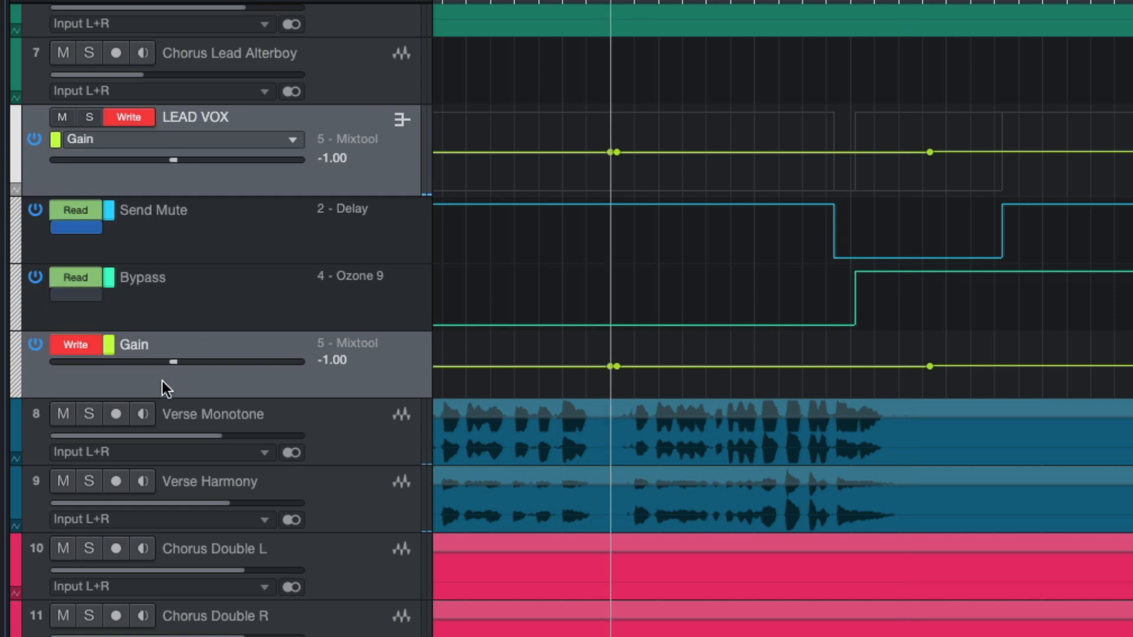
{"action": "left_click_drag", "start_coordinate": [171, 359], "coordinate": [182, 356]}
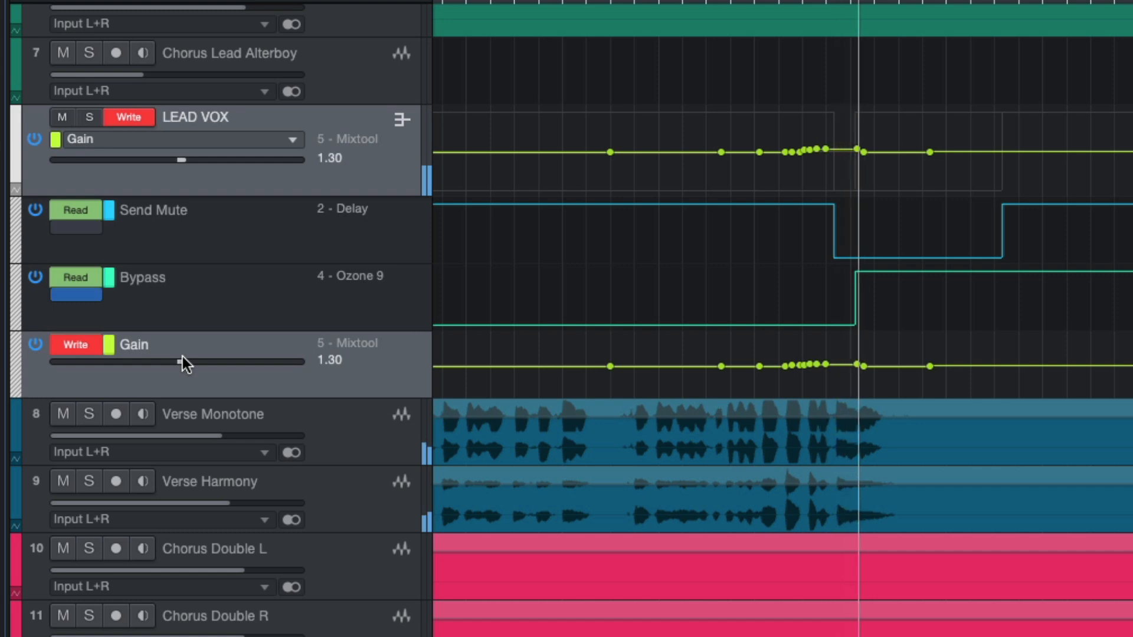
{"action": "key", "text": "space"}
Step: Return the LEAD VOX Gain automation to Read mode and play back the recorded gain ride
{"action": "left_click", "coordinate": [71, 346]}
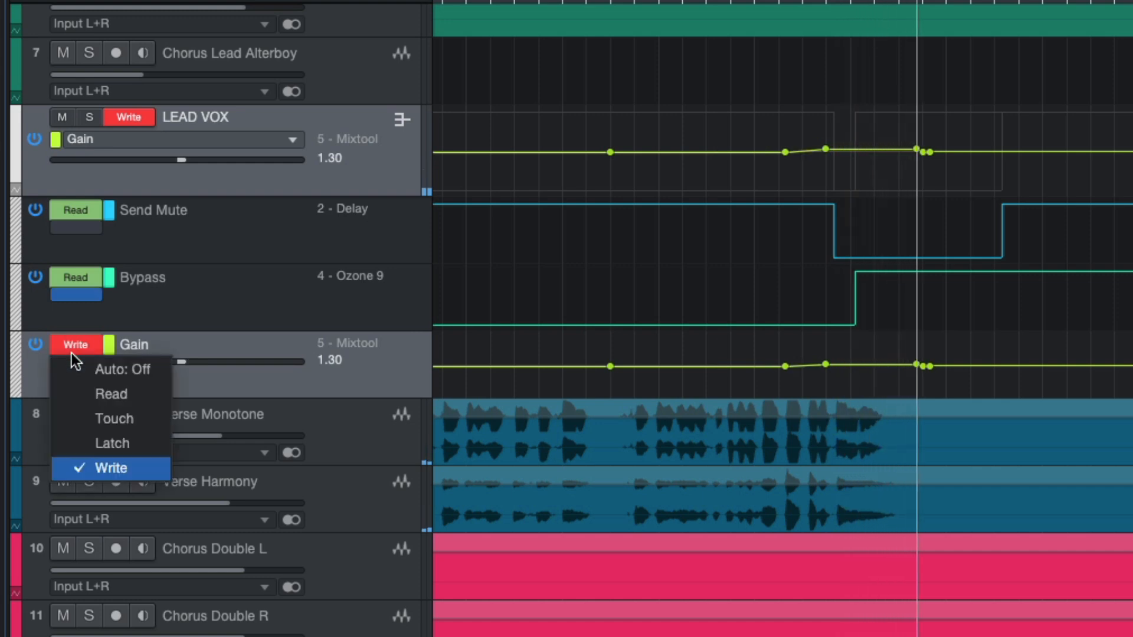
{"action": "left_click", "coordinate": [101, 393]}
{"action": "left_click", "coordinate": [589, 2]}
{"action": "key", "text": "space"}
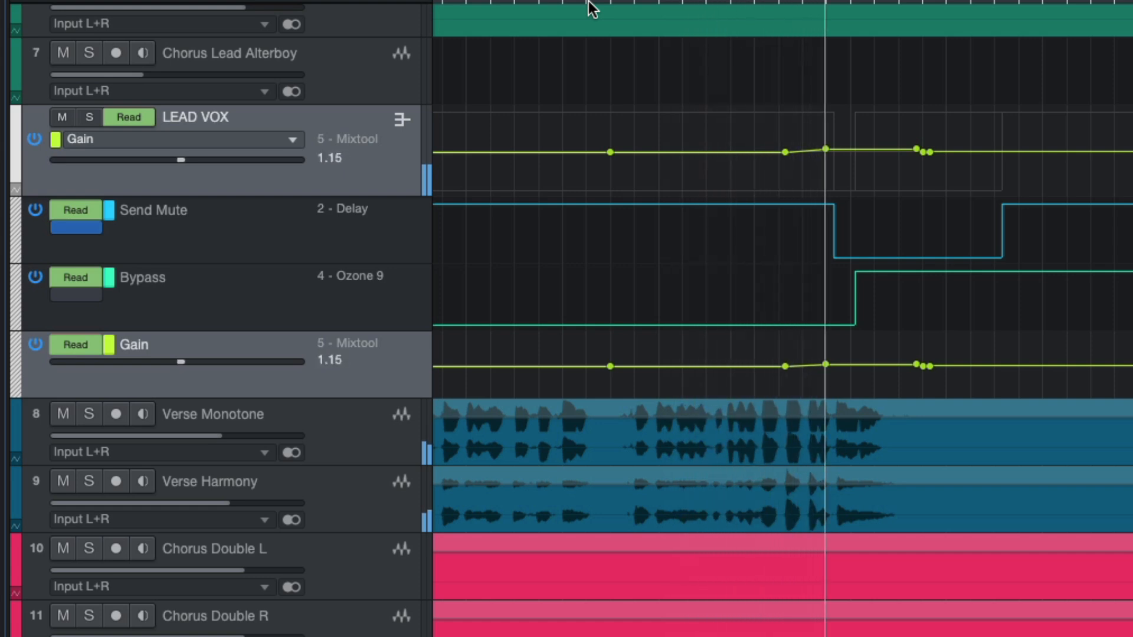
{"action": "key", "text": "space"}
Step: Lower the value of the Gain automation point at 105.3.4.96, at the top of the recorded ramp
{"action": "scroll", "coordinate": [925, 427], "scroll_direction": "up", "scroll_amount": 2}
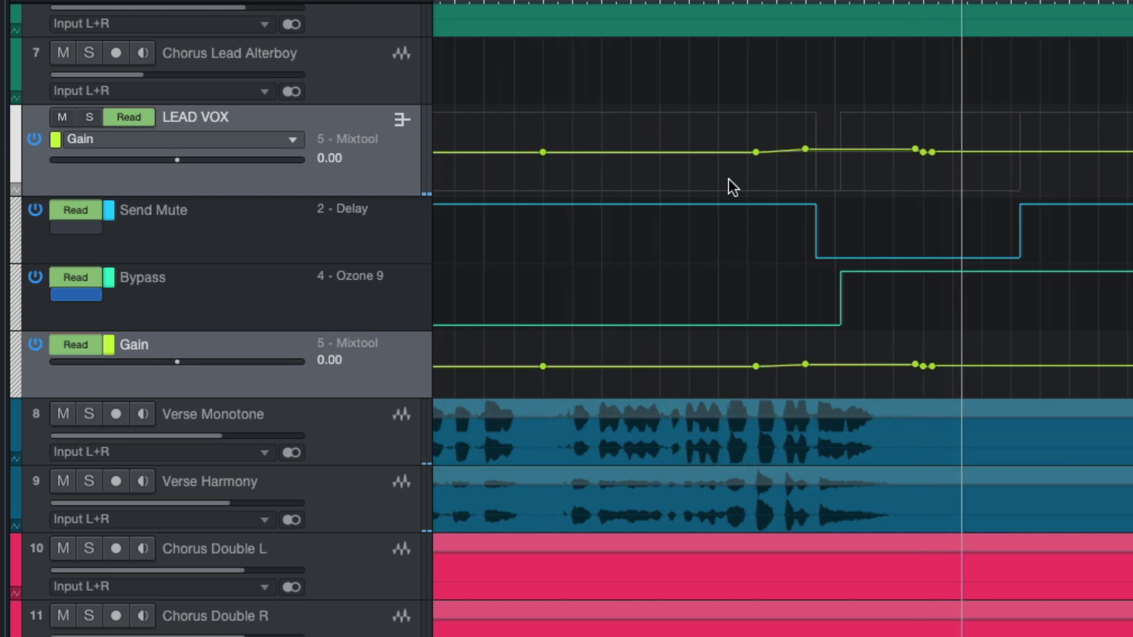
{"action": "scroll", "coordinate": [754, 397], "scroll_direction": "up", "scroll_amount": 2}
{"action": "left_click", "coordinate": [612, 2]}
{"action": "key", "text": "space"}
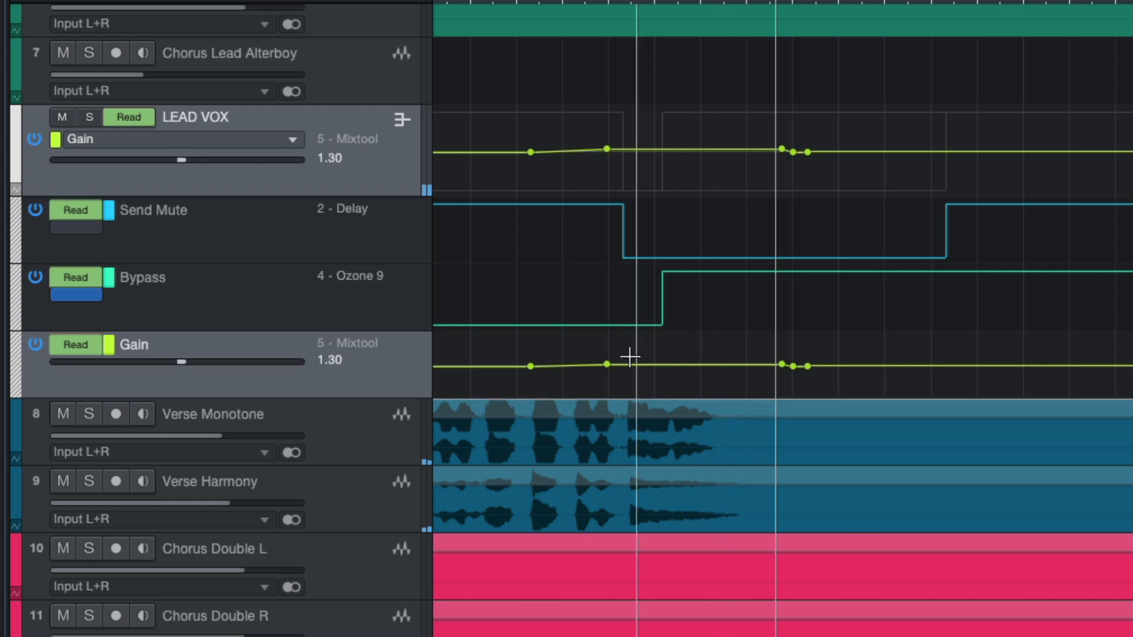
{"action": "mouse_move", "coordinate": [606, 367]}
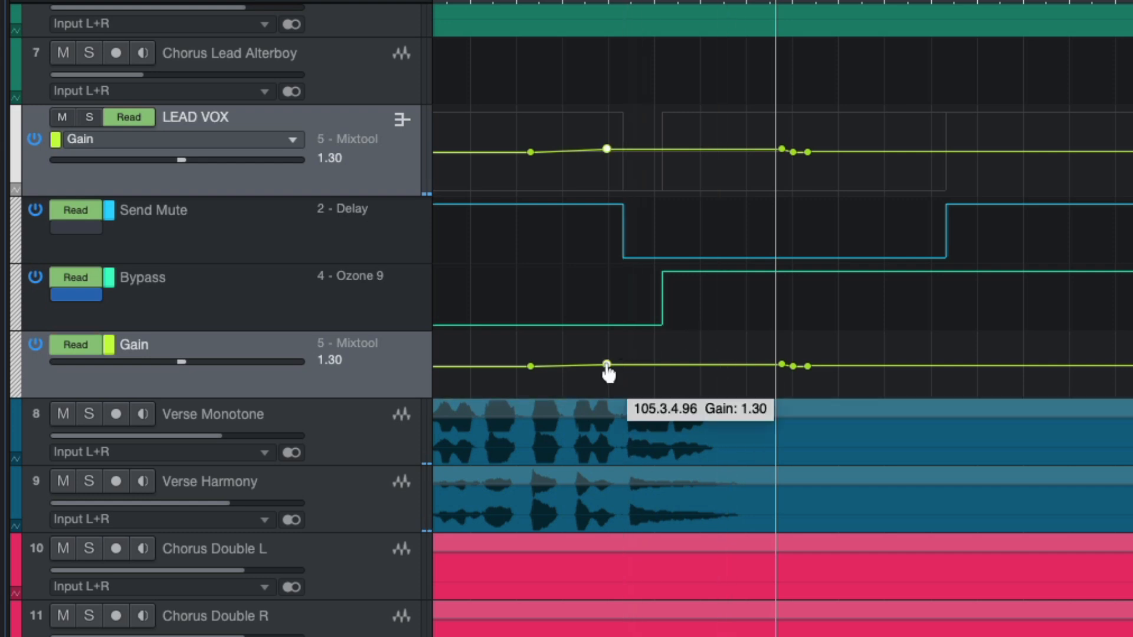
{"action": "right_click", "coordinate": [607, 364]}
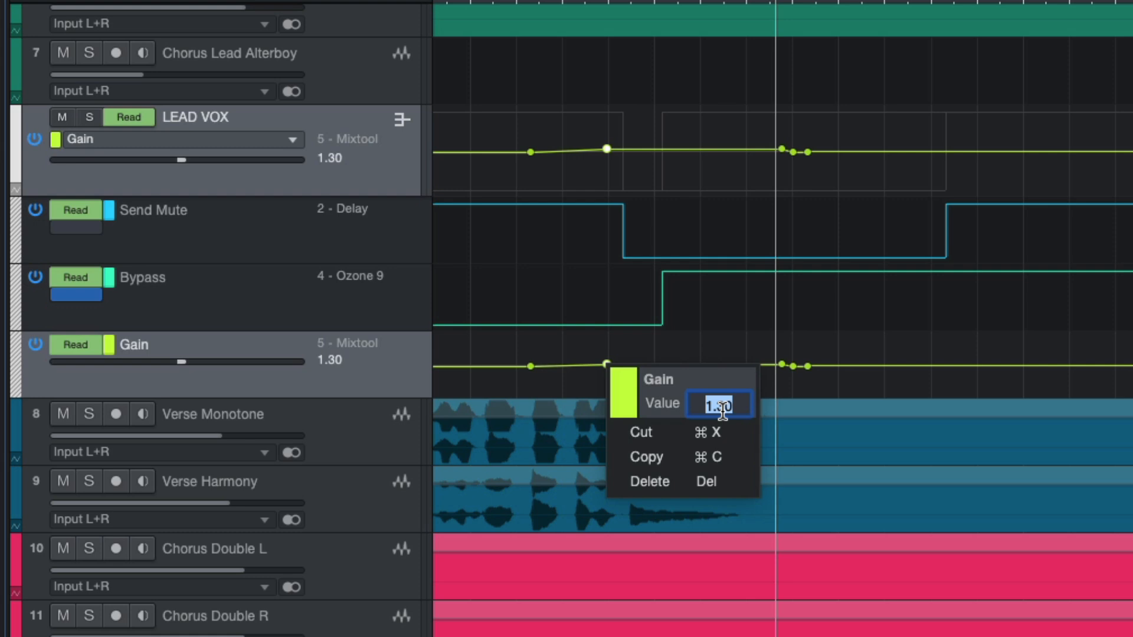
{"action": "key", "text": "Return"}
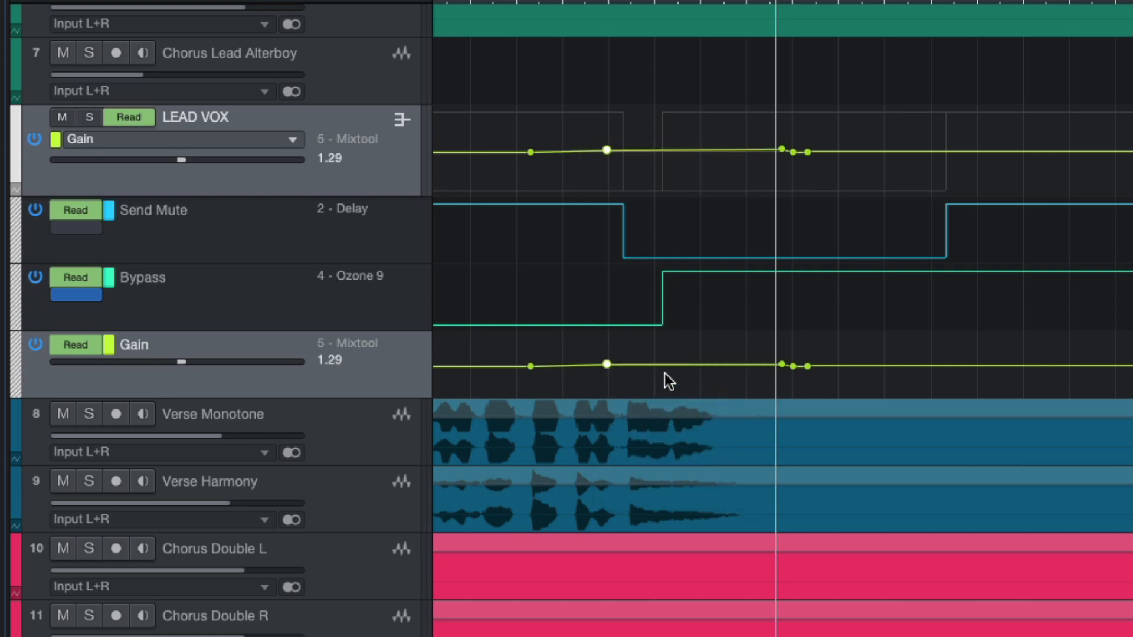
Step: Check the Gain automation points leading up to the ramp and play back the verse's last phrase
{"action": "scroll", "coordinate": [676, 380], "scroll_direction": "left", "scroll_amount": 4}
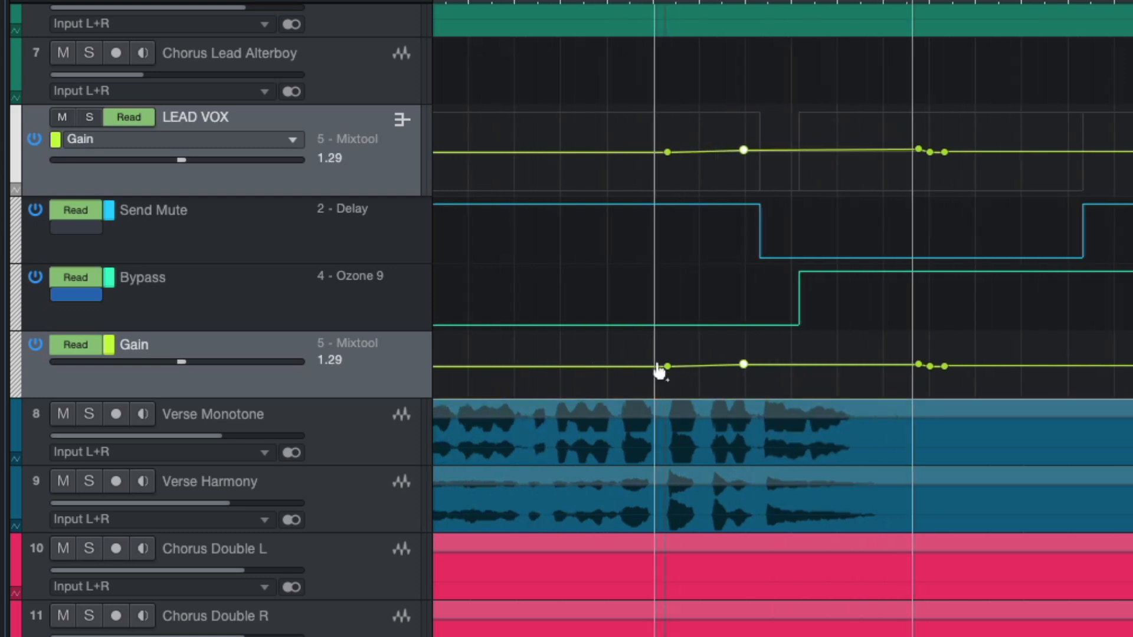
{"action": "key", "text": "Home"}
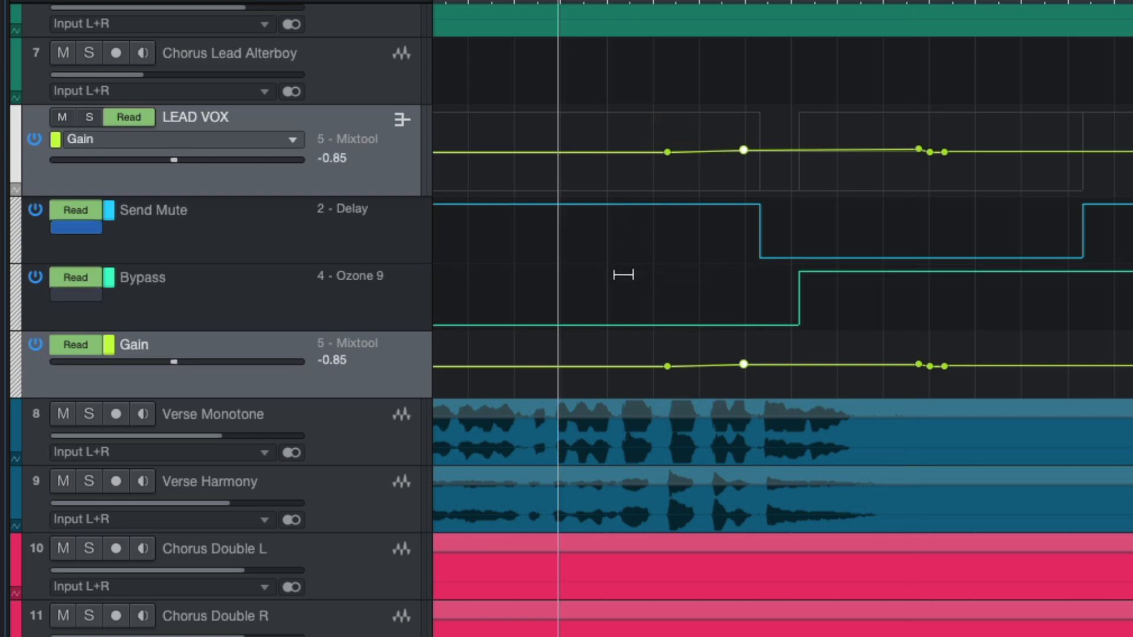
{"action": "scroll", "coordinate": [599, 378], "scroll_direction": "left", "scroll_amount": 8}
{"action": "scroll", "coordinate": [752, 387], "scroll_direction": "right", "scroll_amount": 2}
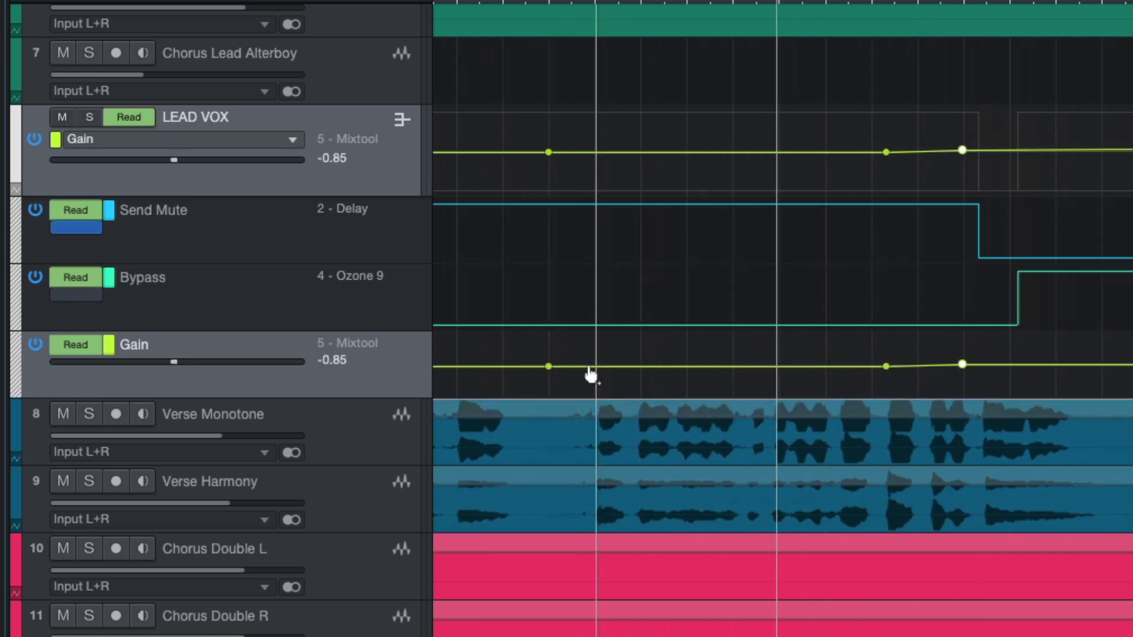
{"action": "left_click", "coordinate": [548, 366]}
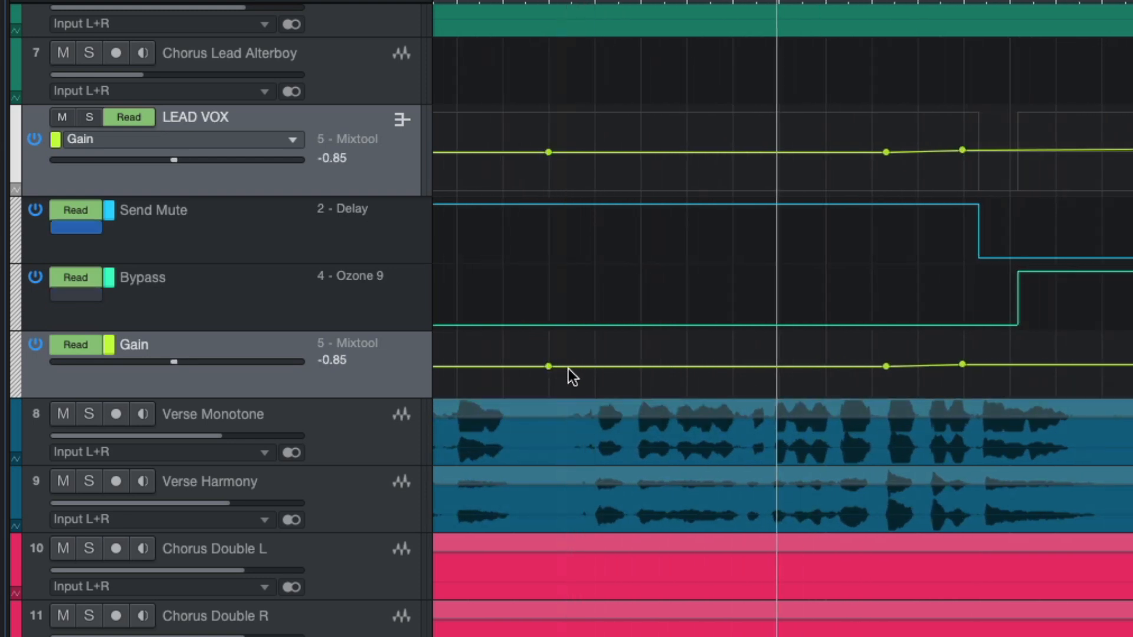
{"action": "left_click", "coordinate": [606, 3]}
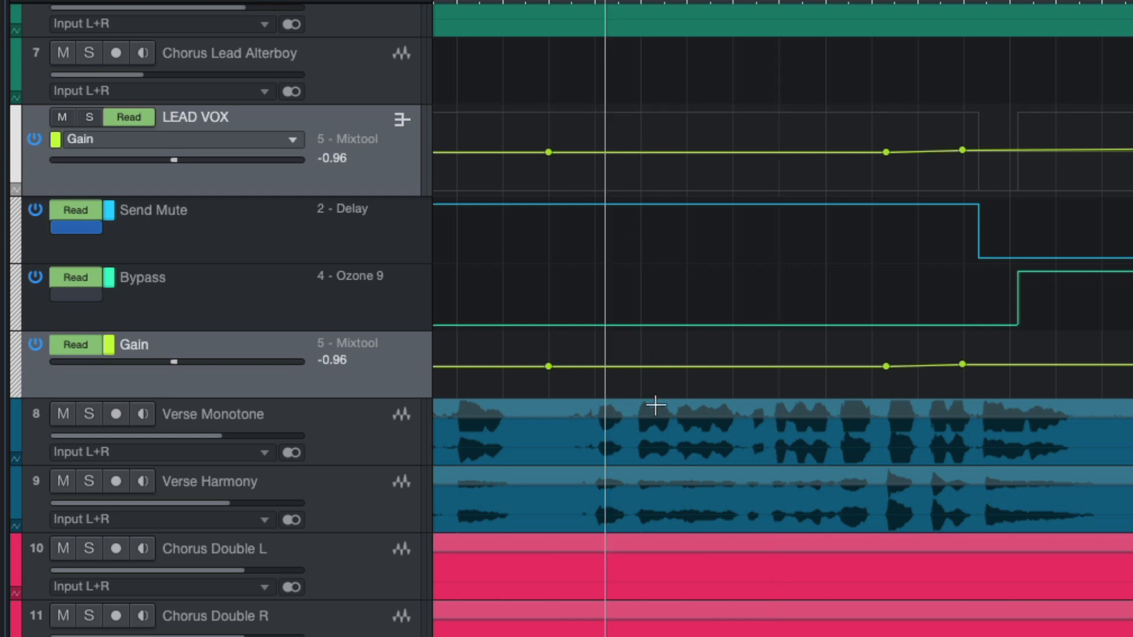
{"action": "key", "text": "space"}
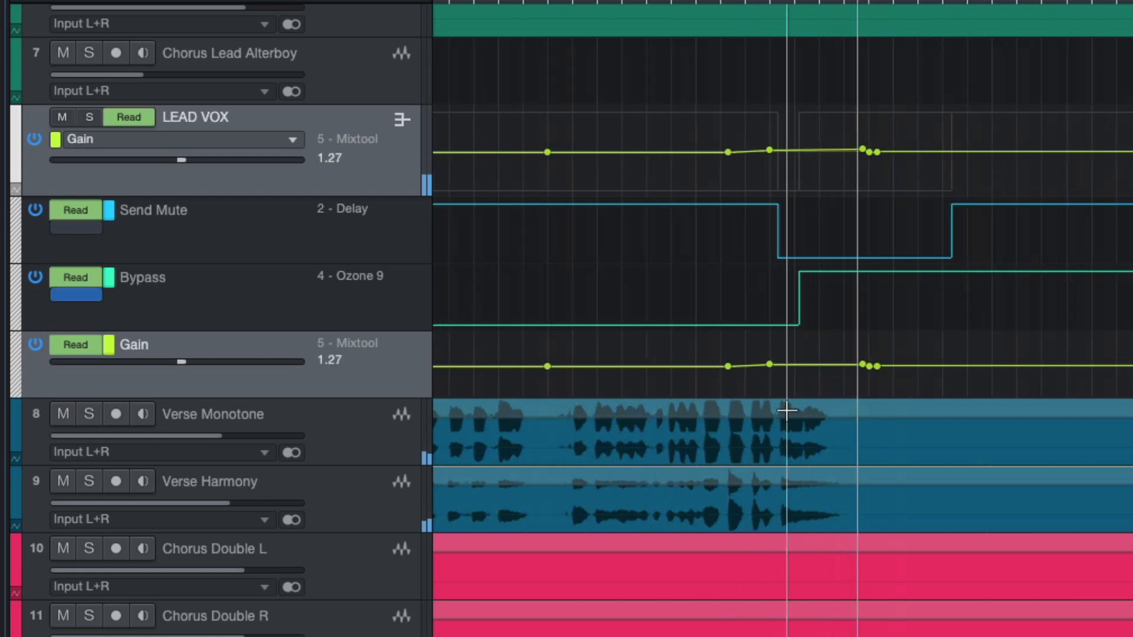
Step: Flatten the raised Gain automation at the end of the verse down to about -1.00
{"action": "left_click", "coordinate": [571, 1]}
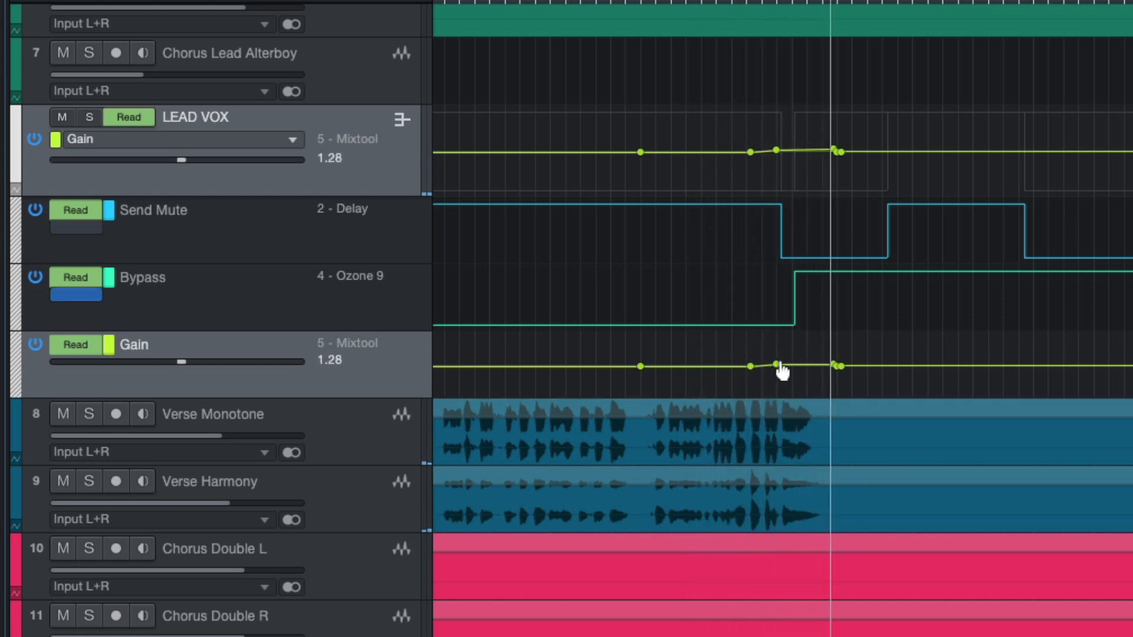
{"action": "mouse_move", "coordinate": [782, 371]}
{"action": "left_click_drag", "start_coordinate": [825, 364], "coordinate": [825, 367]}
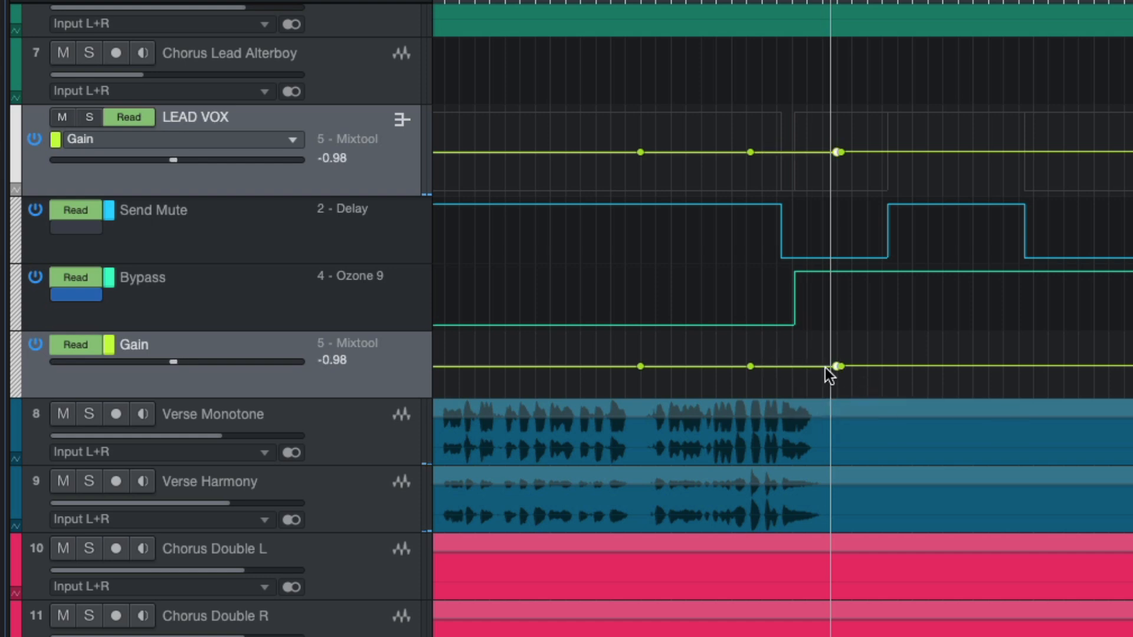
Step: Play back the flattened Gain section and examine the Send Mute change against the last vocal phrase up close
{"action": "left_click", "coordinate": [603, 3]}
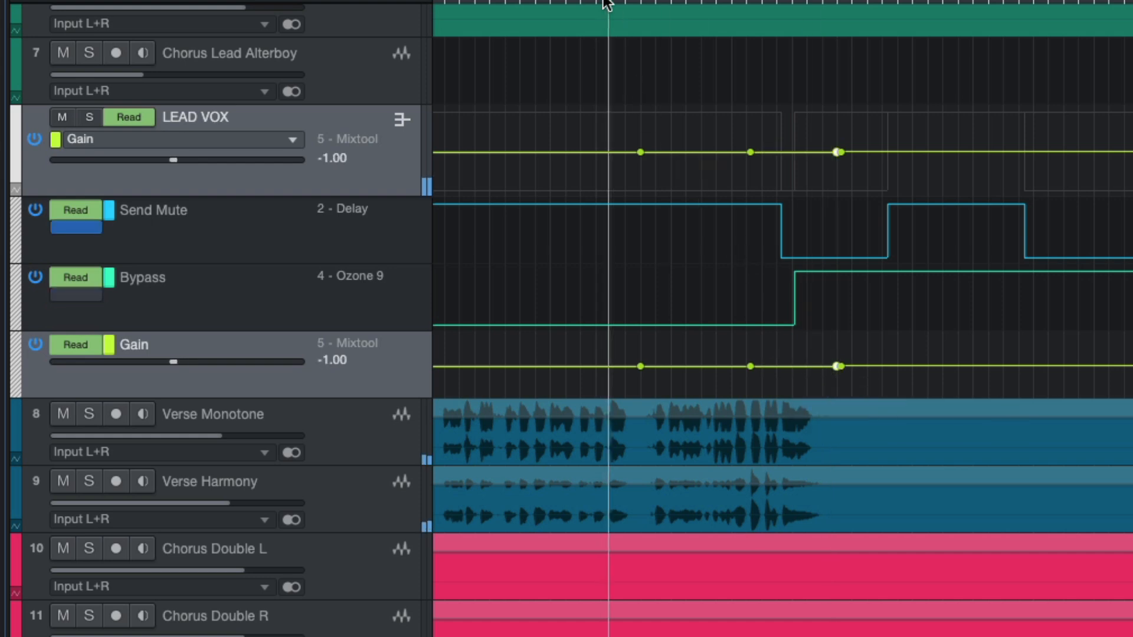
{"action": "scroll", "coordinate": [717, 472], "scroll_direction": "up", "scroll_amount": 2}
{"action": "scroll", "coordinate": [740, 474], "scroll_direction": "up", "scroll_amount": 1}
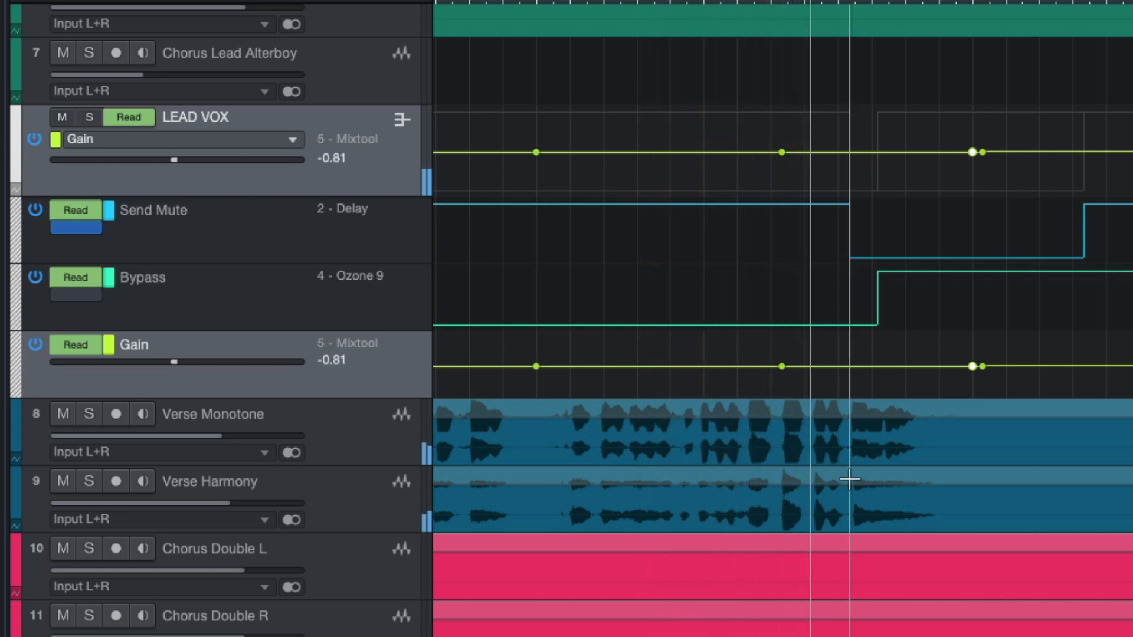
{"action": "scroll", "coordinate": [944, 498], "scroll_direction": "right", "scroll_amount": 2}
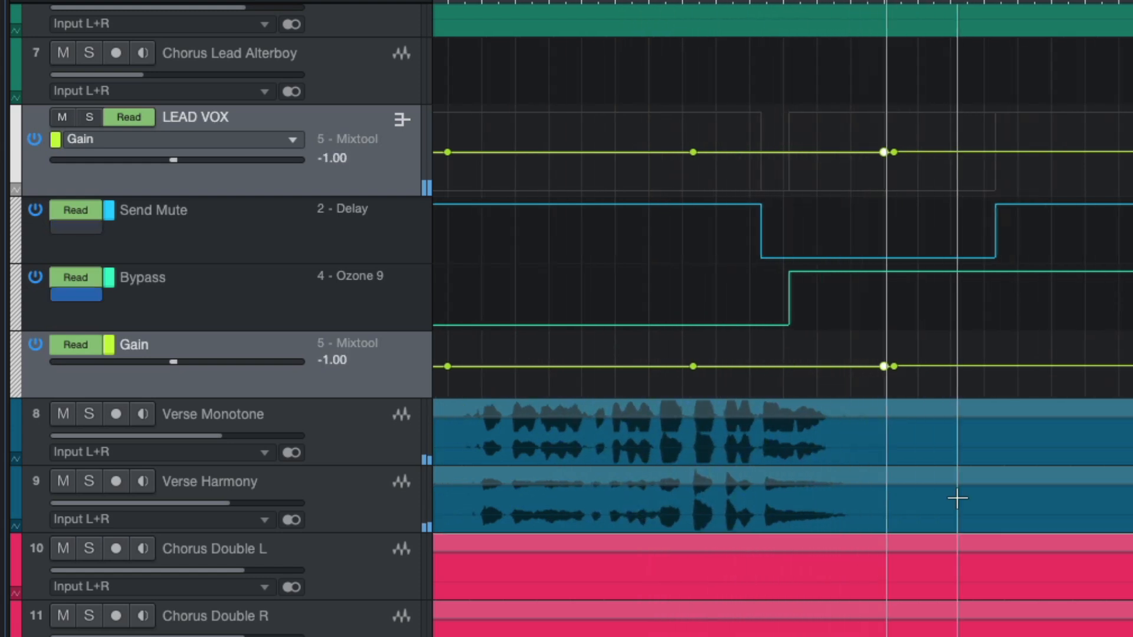
{"action": "scroll", "coordinate": [760, 324], "scroll_direction": "up", "scroll_amount": 1}
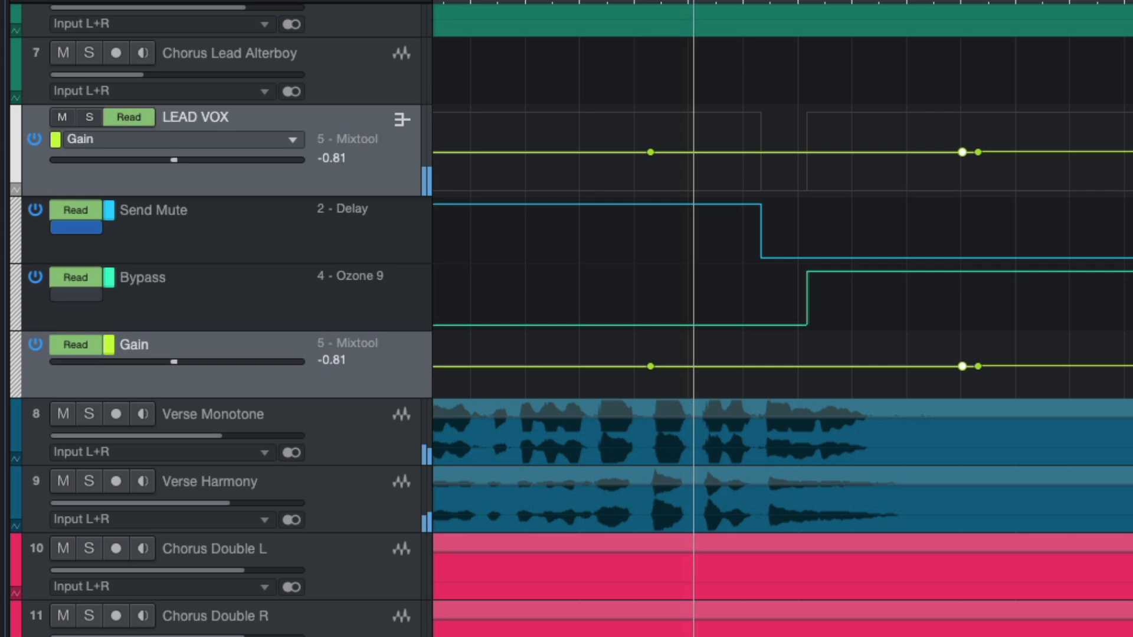
{"action": "scroll", "coordinate": [799, 338], "scroll_direction": "up", "scroll_amount": 2}
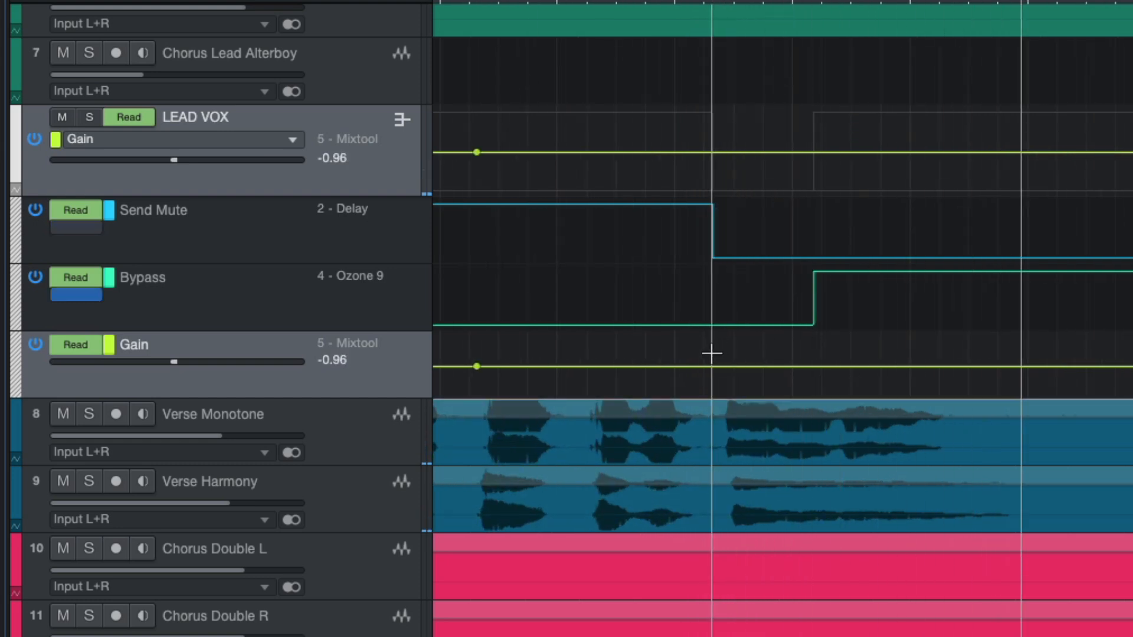
Step: Record Mixtool Gain automation in Write mode over the verse's last phrase, raising it to 1.08, and return the lane to Read
{"action": "left_click", "coordinate": [75, 344]}
{"action": "left_click", "coordinate": [140, 472]}
{"action": "scroll", "coordinate": [752, 114], "scroll_direction": "down", "scroll_amount": 2}
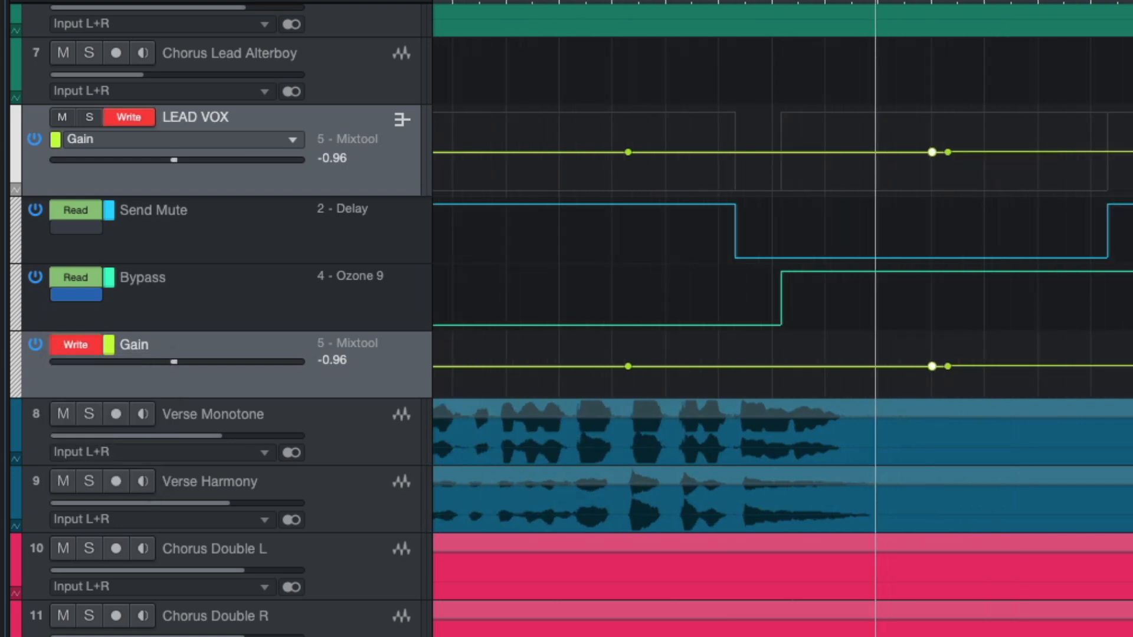
{"action": "key", "text": "space"}
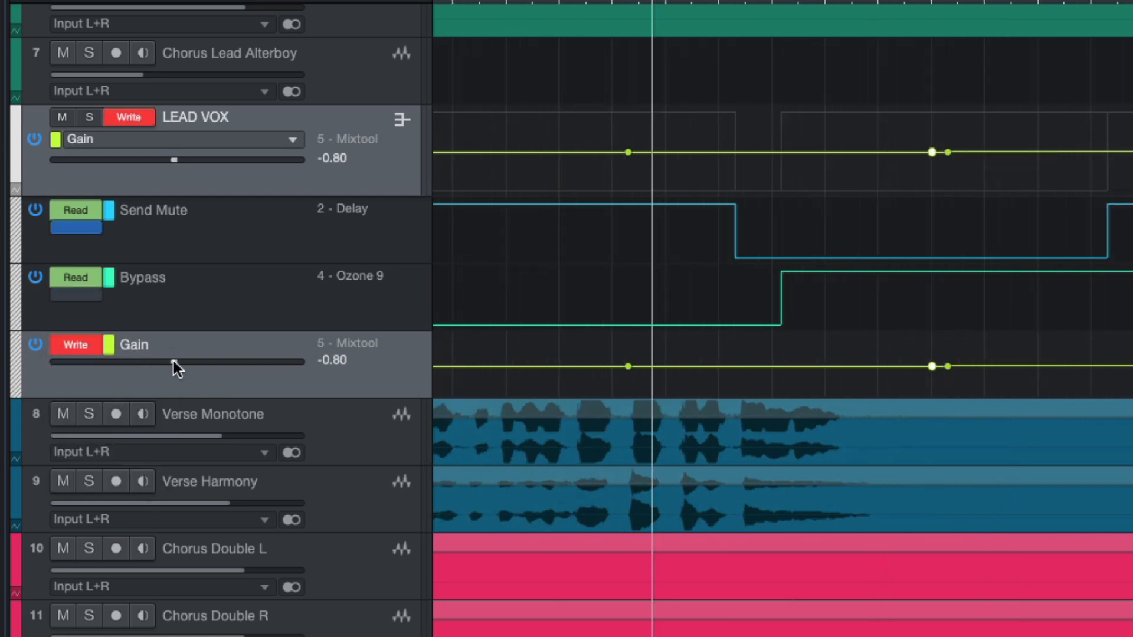
{"action": "key", "text": "space"}
{"action": "left_click_drag", "start_coordinate": [178, 360], "coordinate": [182, 360]}
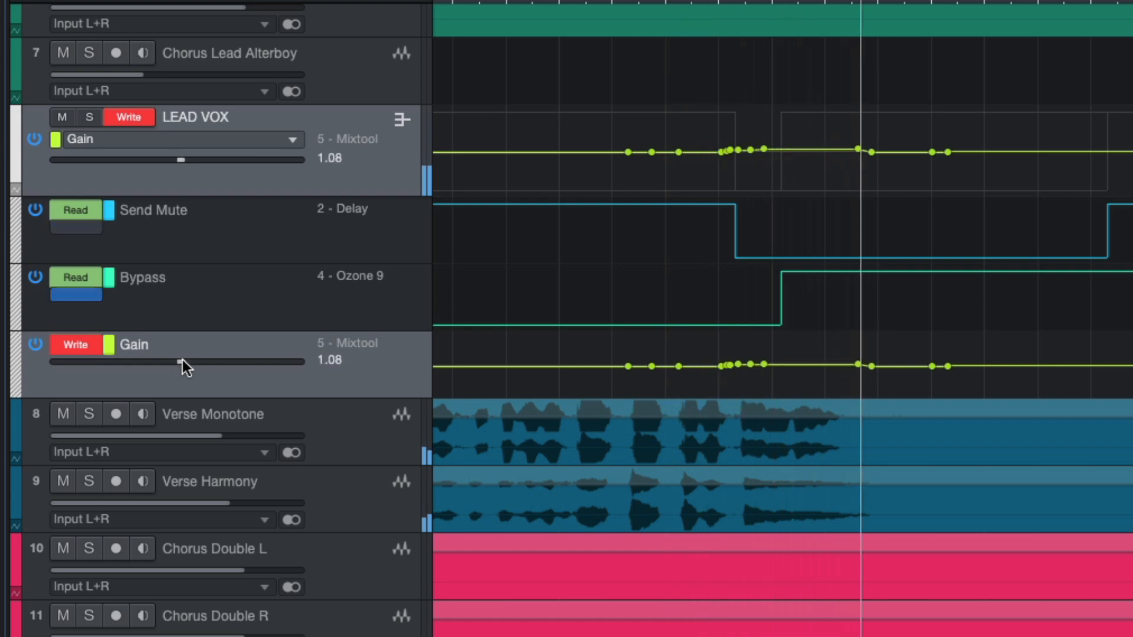
{"action": "left_click", "coordinate": [63, 346]}
{"action": "left_click", "coordinate": [90, 396]}
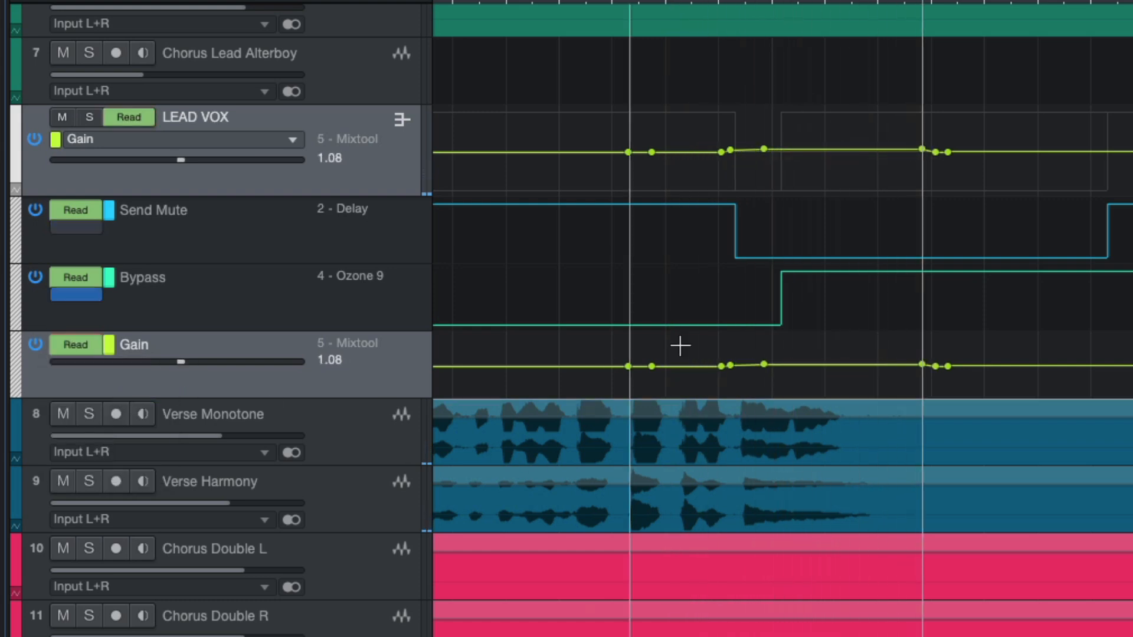
Step: Play back the recorded Gain rise and examine it against the Send Mute and Bypass changes after the verse
{"action": "left_click", "coordinate": [559, 2]}
{"action": "scroll", "coordinate": [727, 316], "scroll_direction": "right", "scroll_amount": 2}
{"action": "key", "text": "space"}
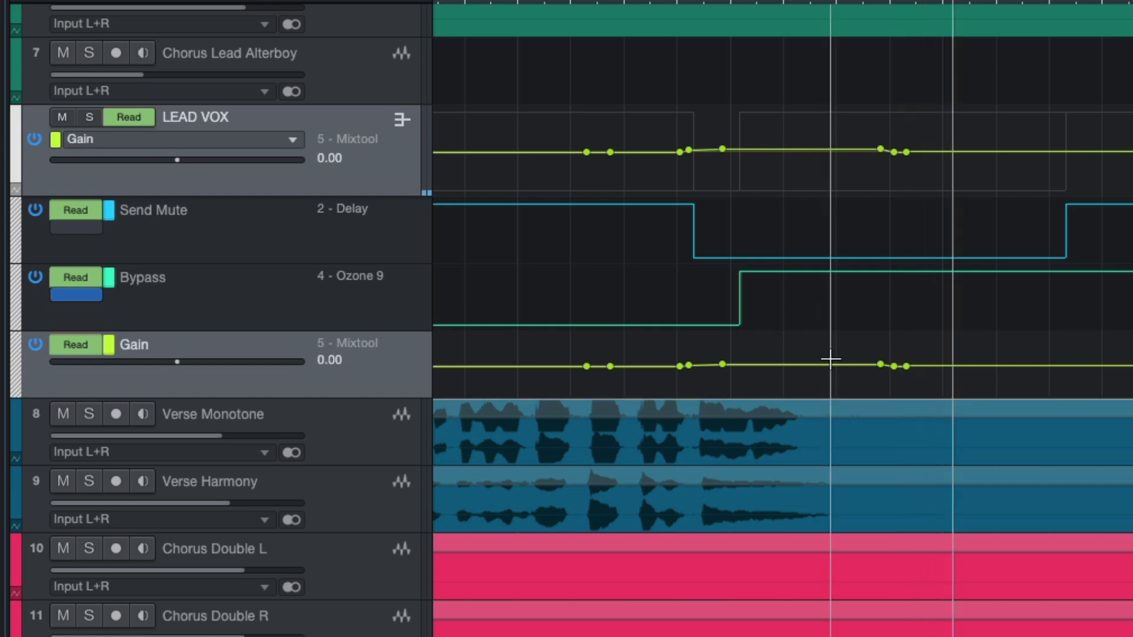
{"action": "scroll", "coordinate": [830, 359], "scroll_direction": "down", "scroll_amount": 3}
{"action": "scroll", "coordinate": [830, 358], "scroll_direction": "down", "scroll_amount": 3}
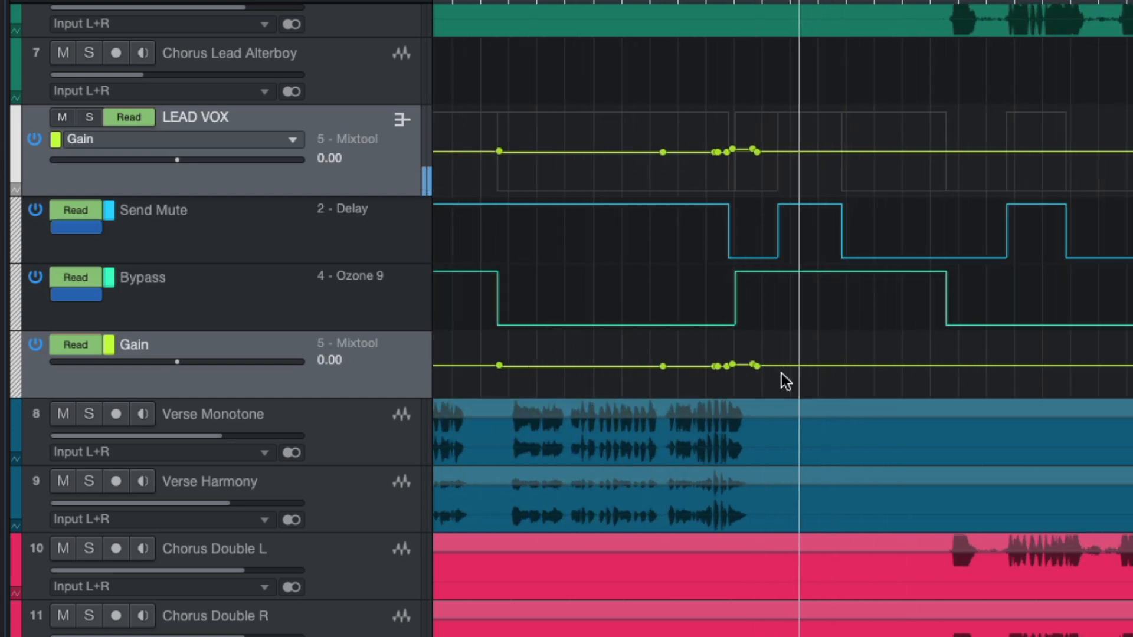
{"action": "scroll", "coordinate": [670, 388], "scroll_direction": "left", "scroll_amount": 2}
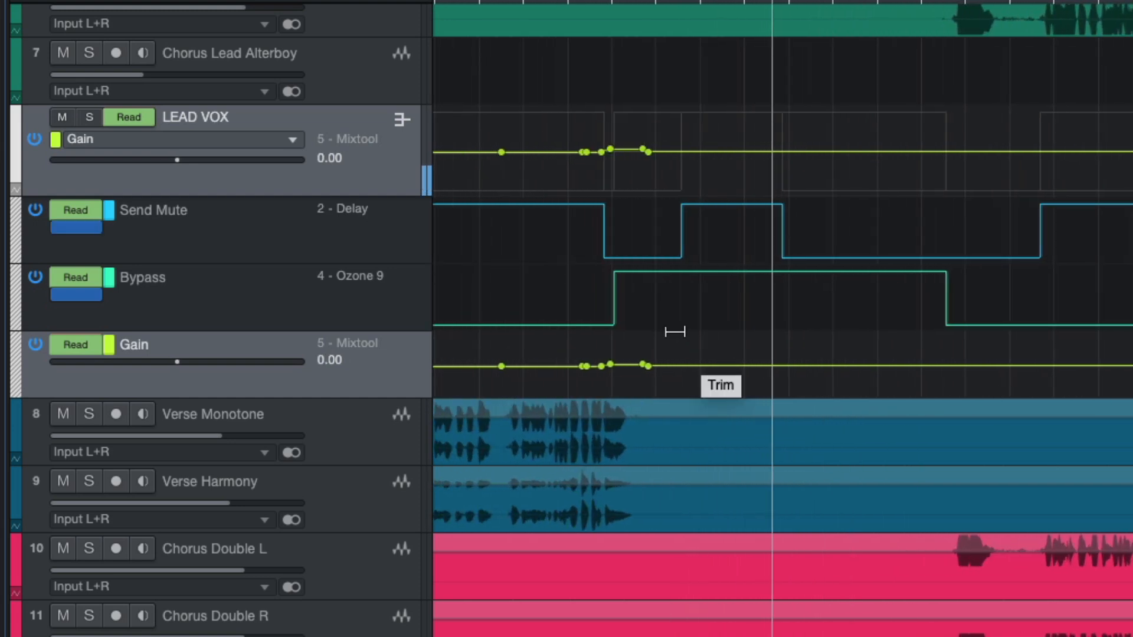
{"action": "left_click", "coordinate": [587, 2]}
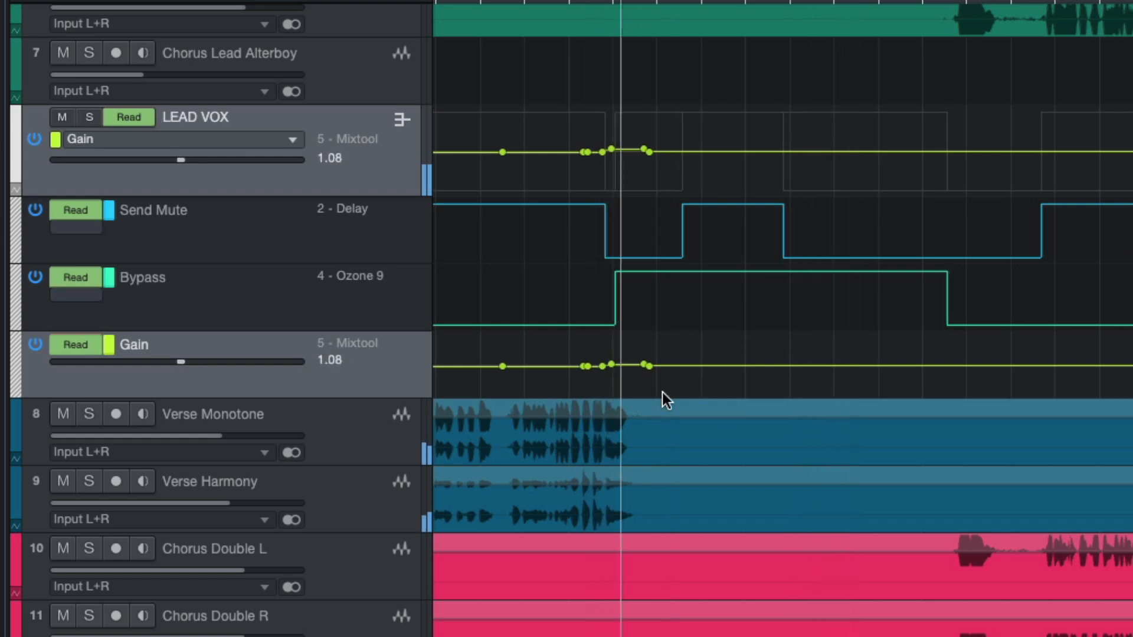
{"action": "scroll", "coordinate": [678, 383], "scroll_direction": "left", "scroll_amount": 1}
{"action": "scroll", "coordinate": [683, 369], "scroll_direction": "up", "scroll_amount": 2}
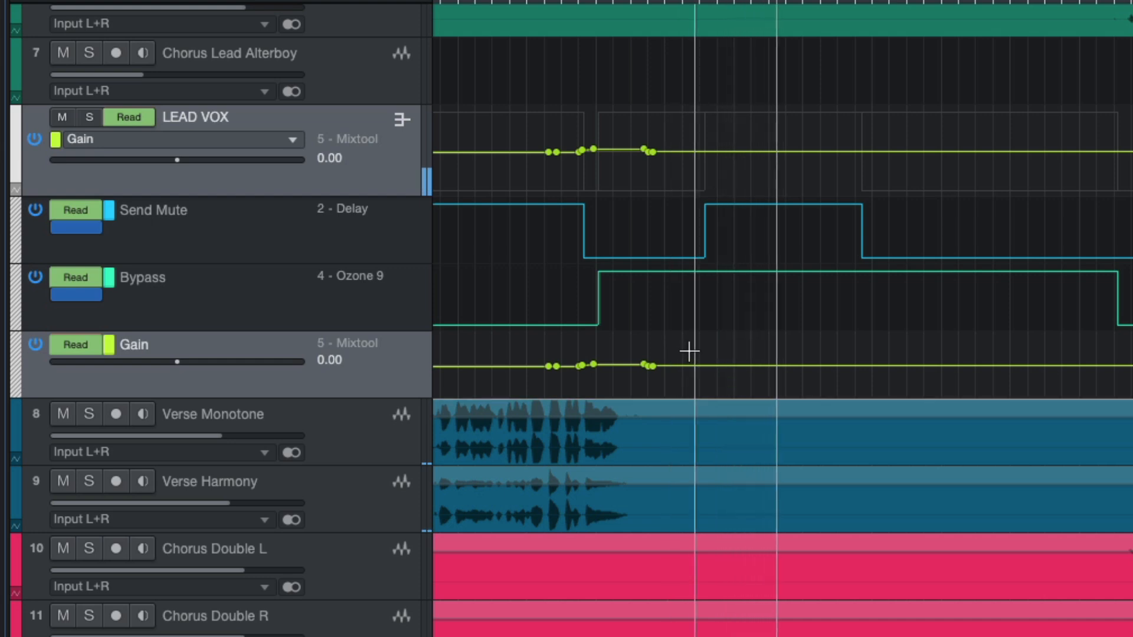
Step: Raise the Gain automation to 2.00 from just after the verse's end up to where the Ozone 9 bypass switches before the chorus
{"action": "left_click_drag", "start_coordinate": [685, 354], "coordinate": [1126, 361]}
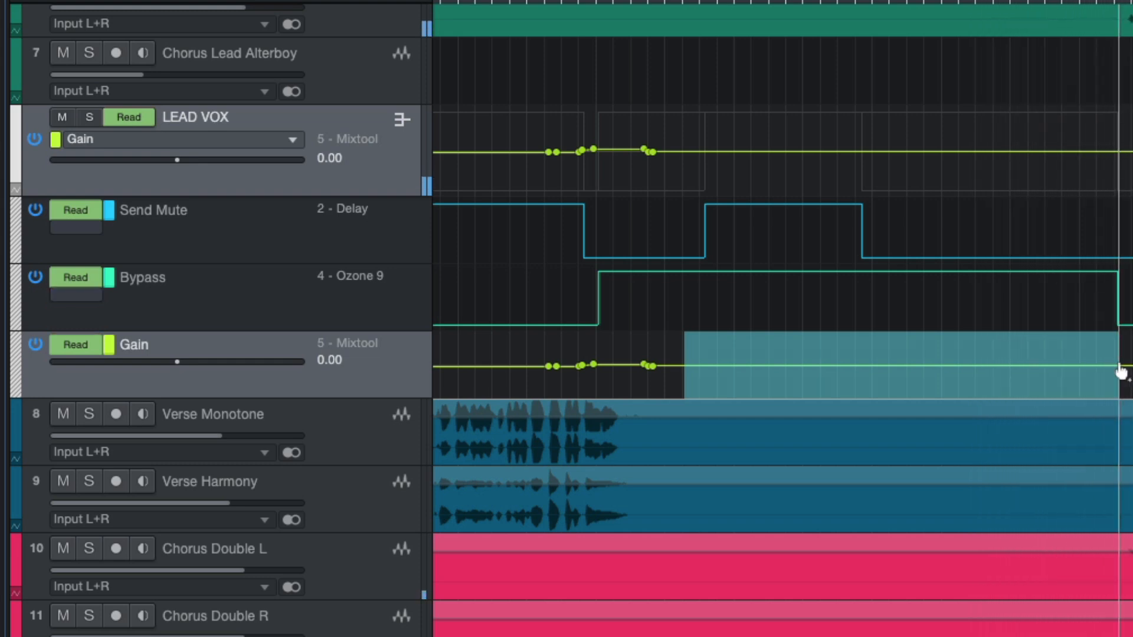
{"action": "left_click", "coordinate": [717, 2]}
{"action": "left_click_drag", "start_coordinate": [758, 337], "coordinate": [758, 336]}
{"action": "left_click", "coordinate": [583, 2]}
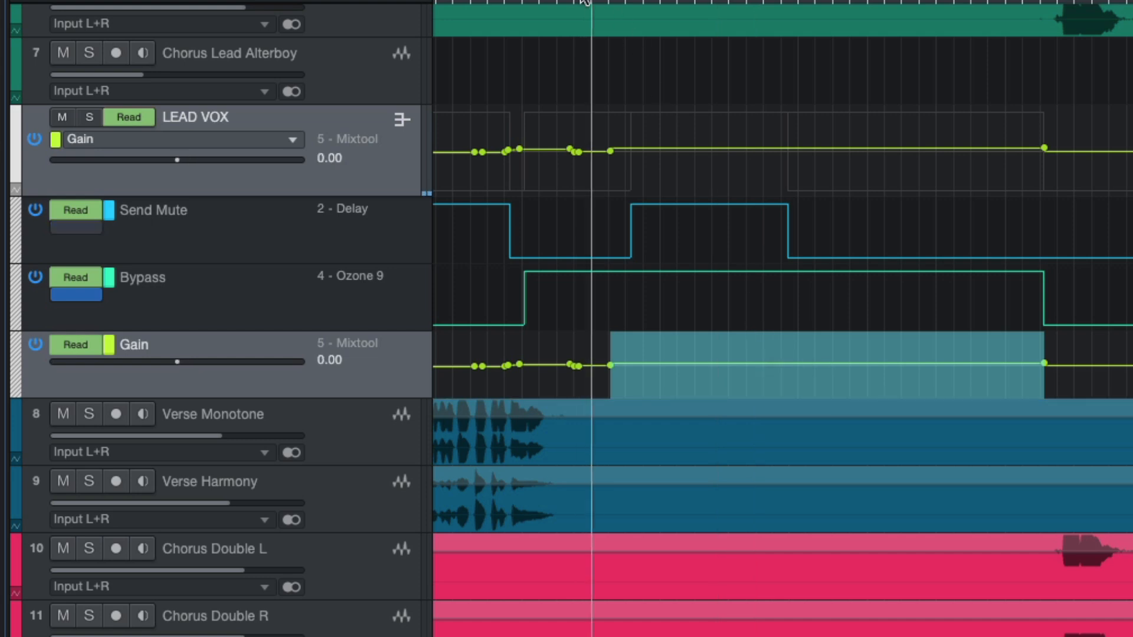
{"action": "scroll", "coordinate": [639, 107], "scroll_direction": "right", "scroll_amount": 2}
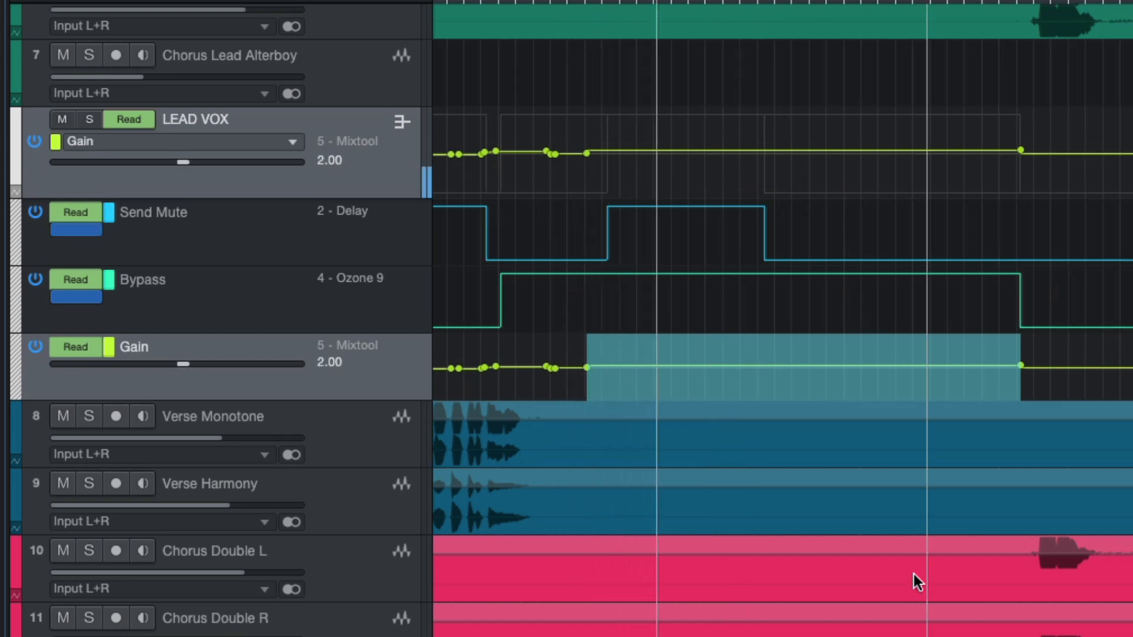
Step: Compare the raised Gain section with the earlier verse passages by listening at several points in the song
{"action": "scroll", "coordinate": [847, 374], "scroll_direction": "down", "scroll_amount": 6}
{"action": "scroll", "coordinate": [846, 374], "scroll_direction": "left", "scroll_amount": 5}
{"action": "scroll", "coordinate": [968, 402], "scroll_direction": "left", "scroll_amount": 4}
{"action": "scroll", "coordinate": [915, 450], "scroll_direction": "right", "scroll_amount": 4}
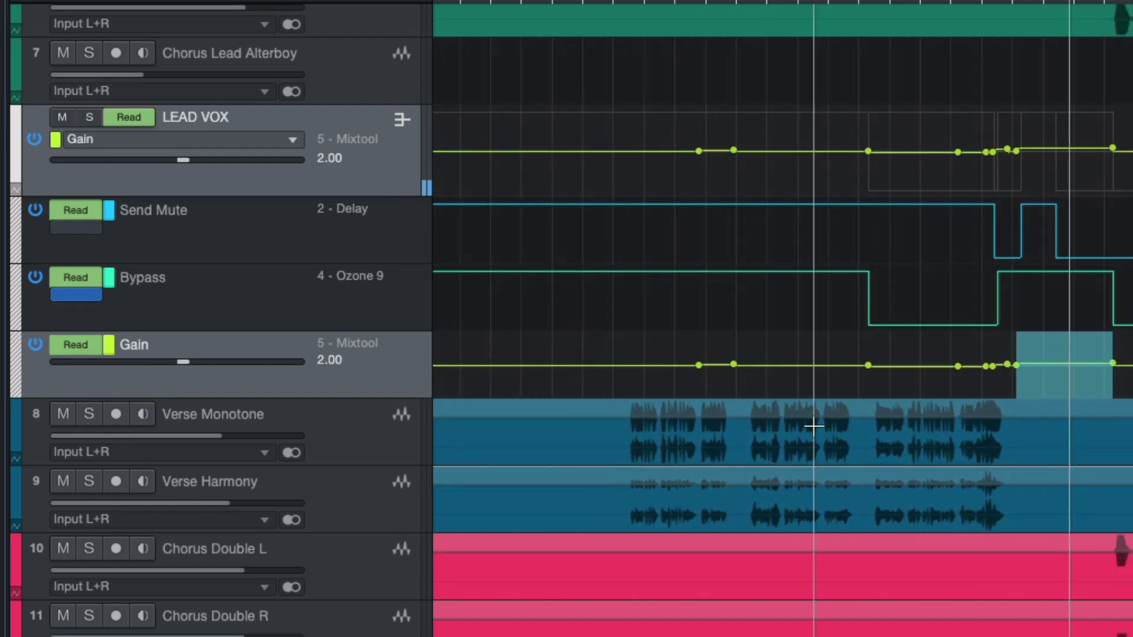
{"action": "scroll", "coordinate": [802, 354], "scroll_direction": "left", "scroll_amount": 5}
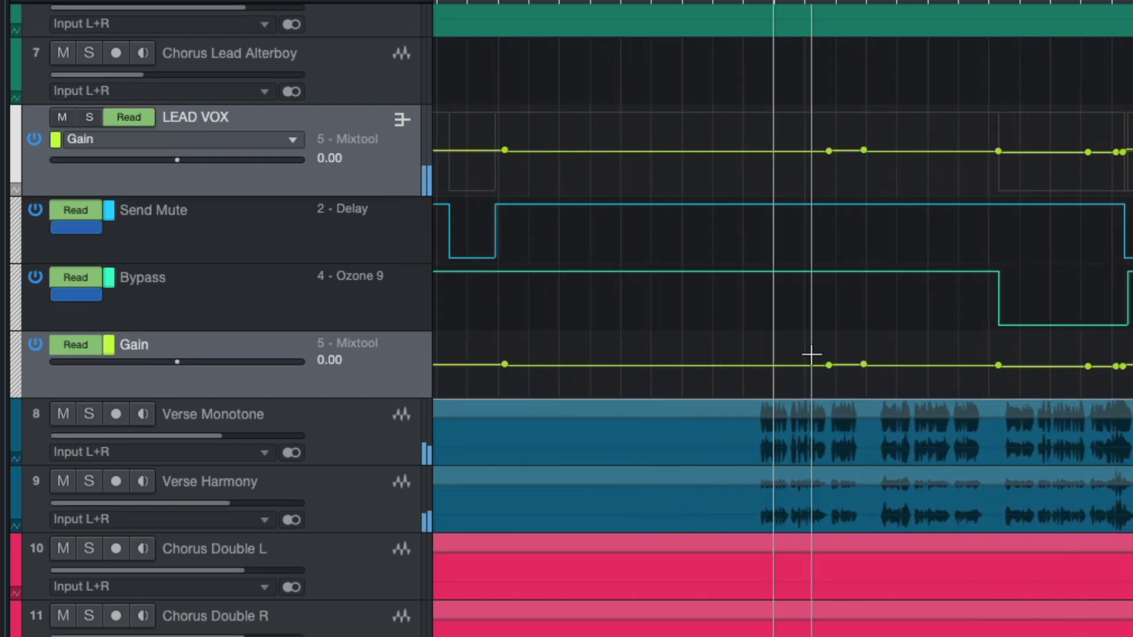
{"action": "scroll", "coordinate": [887, 412], "scroll_direction": "left", "scroll_amount": 5}
{"action": "scroll", "coordinate": [944, 451], "scroll_direction": "right", "scroll_amount": 2}
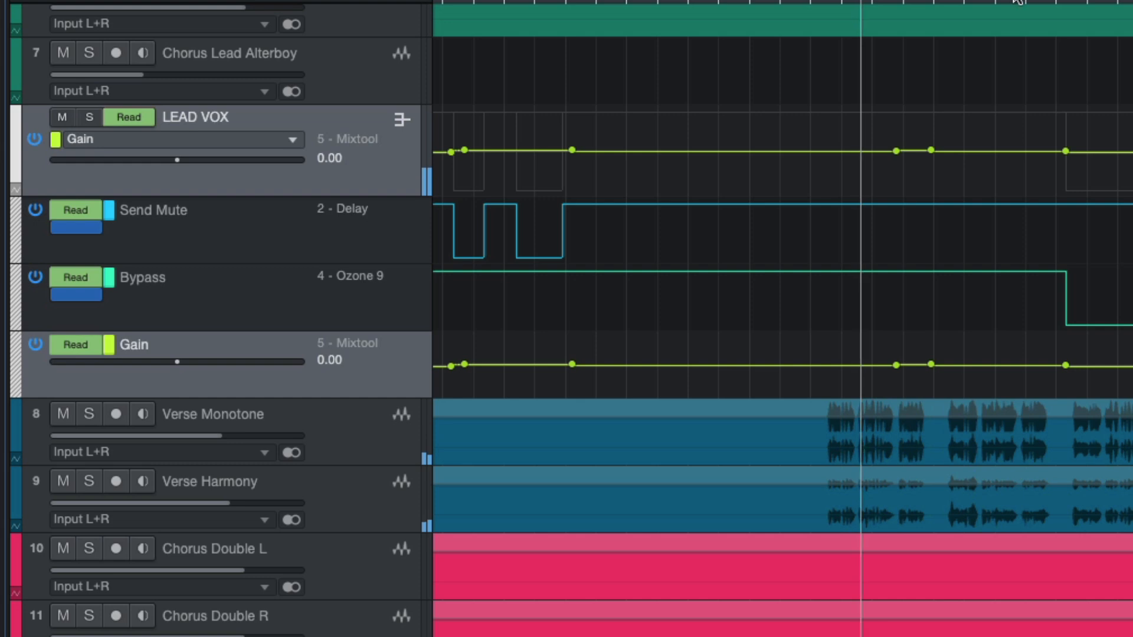
{"action": "scroll", "coordinate": [1057, 171], "scroll_direction": "right", "scroll_amount": 6}
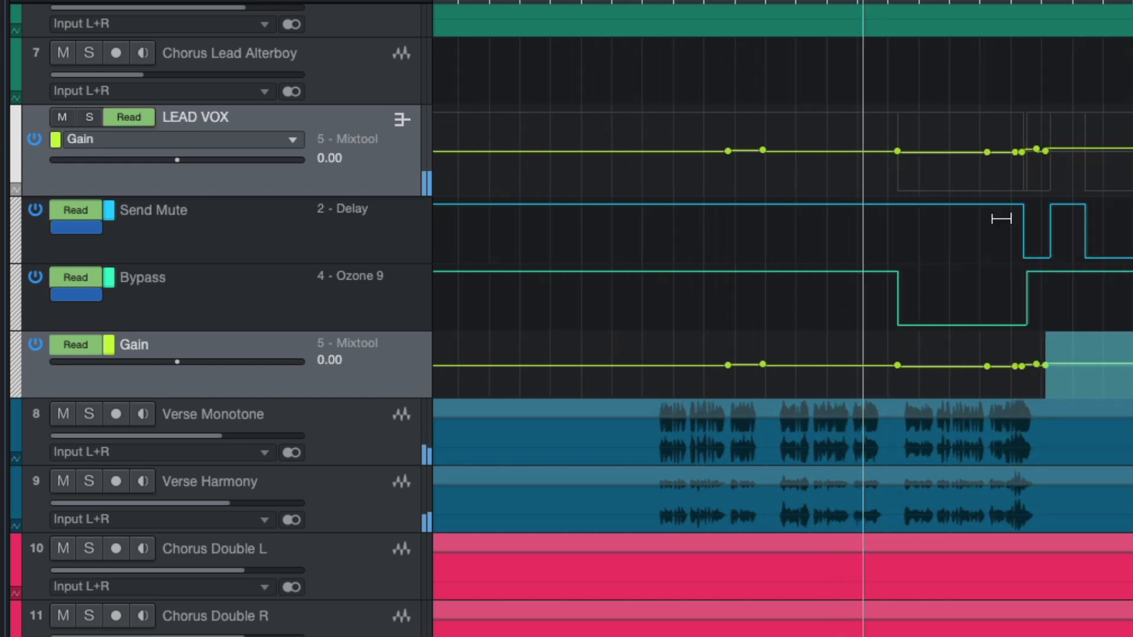
{"action": "scroll", "coordinate": [991, 248], "scroll_direction": "right", "scroll_amount": 2}
{"action": "left_click", "coordinate": [1028, 3]}
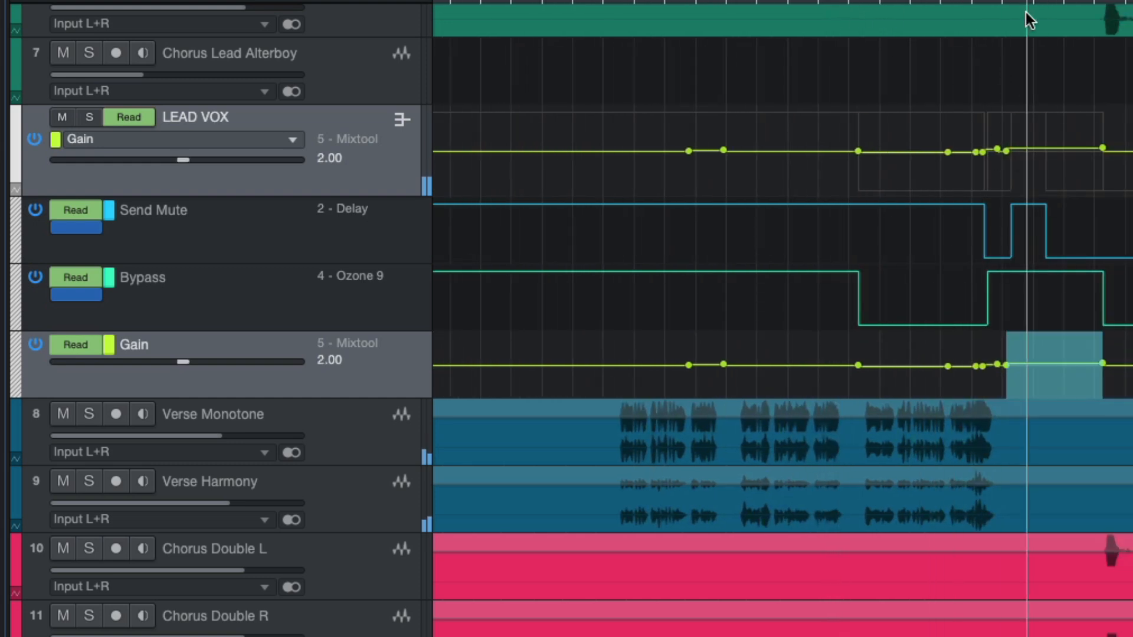
{"action": "scroll", "coordinate": [1052, 90], "scroll_direction": "right", "scroll_amount": 5}
{"action": "scroll", "coordinate": [920, 274], "scroll_direction": "up", "scroll_amount": 3}
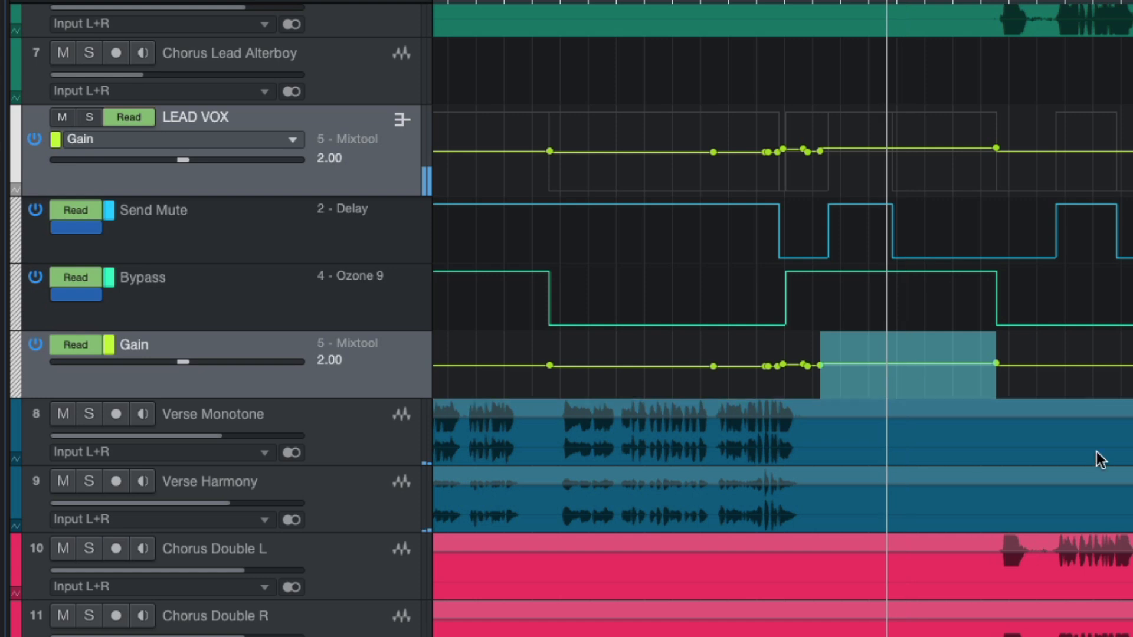
Step: Lower the raised Gain section between the verse and the chorus slightly and replay it
{"action": "scroll", "coordinate": [1096, 456], "scroll_direction": "up", "scroll_amount": 2}
{"action": "left_click_drag", "start_coordinate": [815, 344], "coordinate": [811, 347]}
{"action": "left_click", "coordinate": [726, 1]}
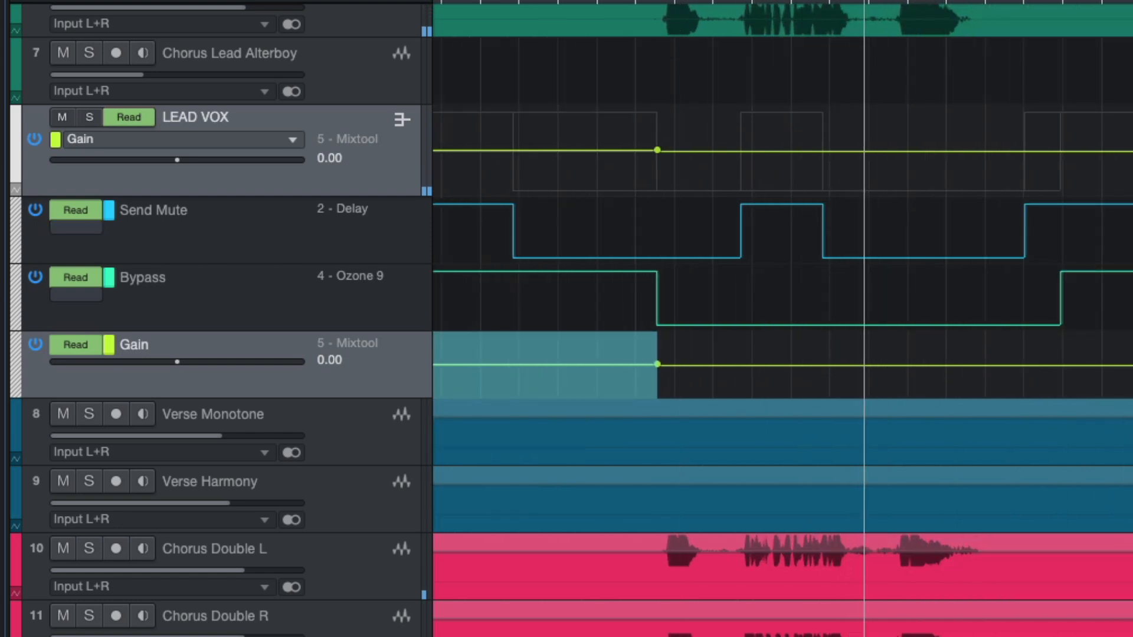
Step: Play back the chorus and examine the lead vocal level word by word against the Chorus Double waveforms
{"action": "left_click", "coordinate": [649, 2]}
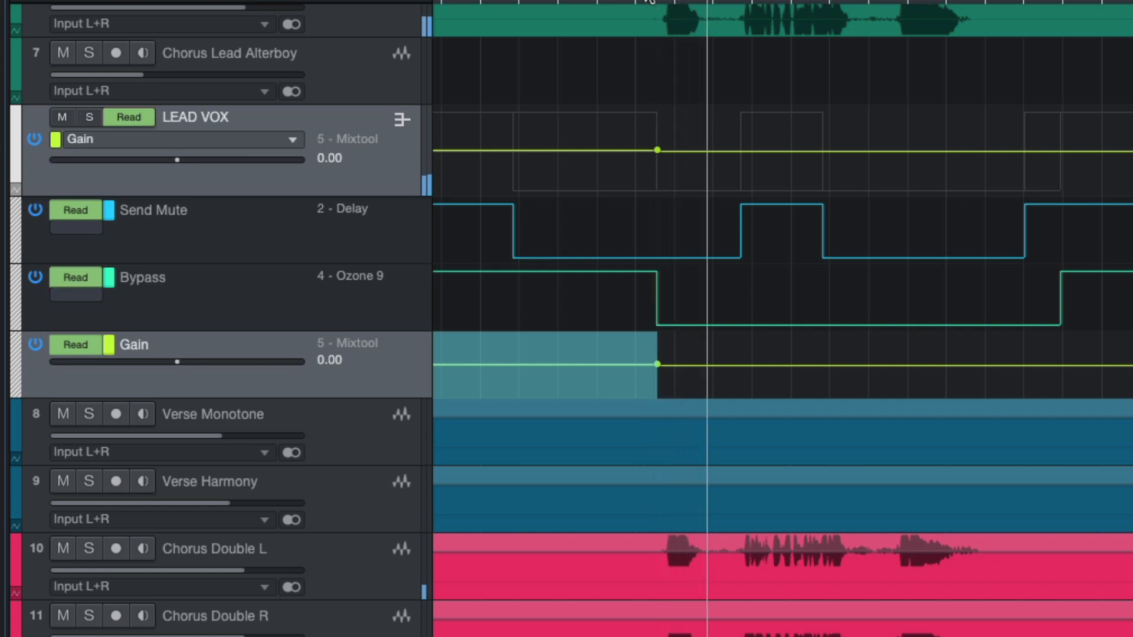
{"action": "scroll", "coordinate": [1043, 576], "scroll_direction": "down", "scroll_amount": 1}
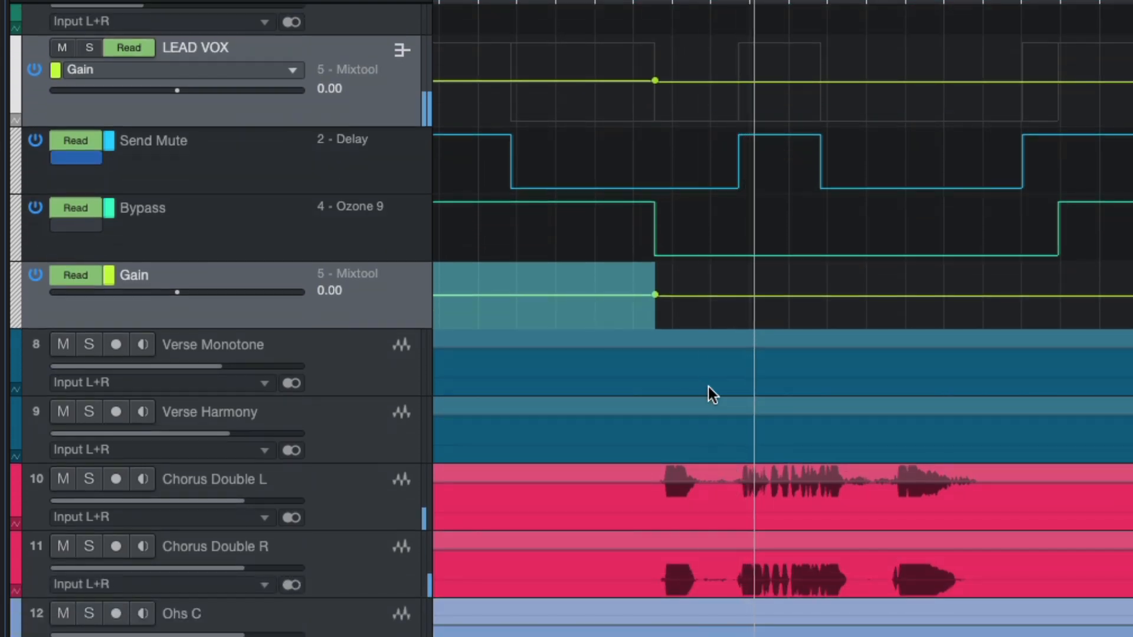
{"action": "key", "text": "e"}
{"action": "key", "text": "e"}
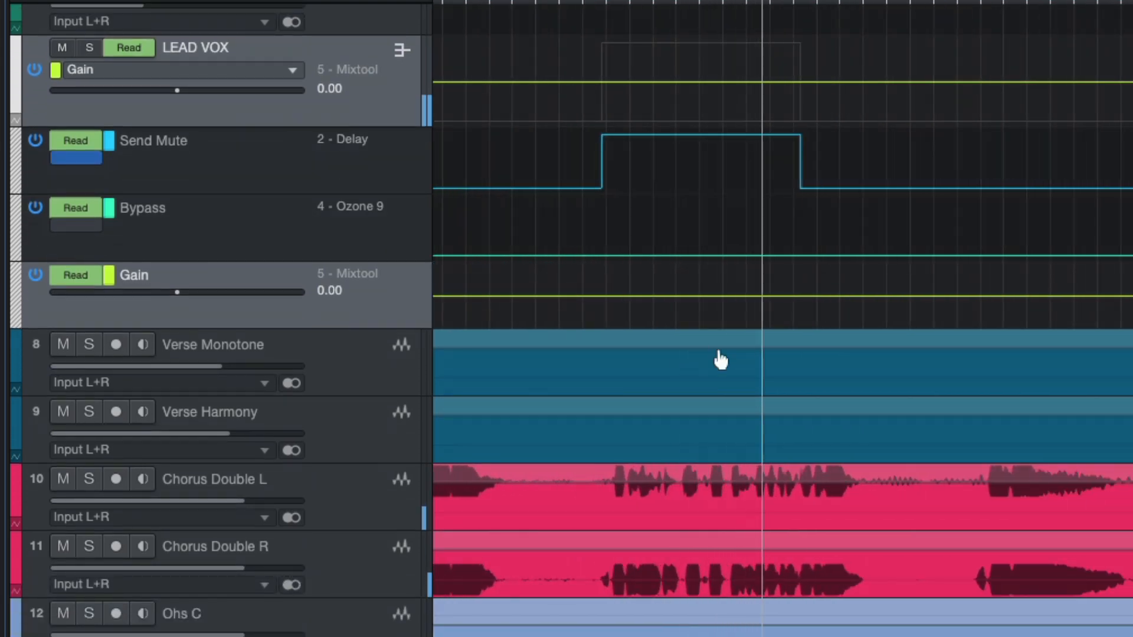
{"action": "key", "text": "e"}
{"action": "key", "text": "space"}
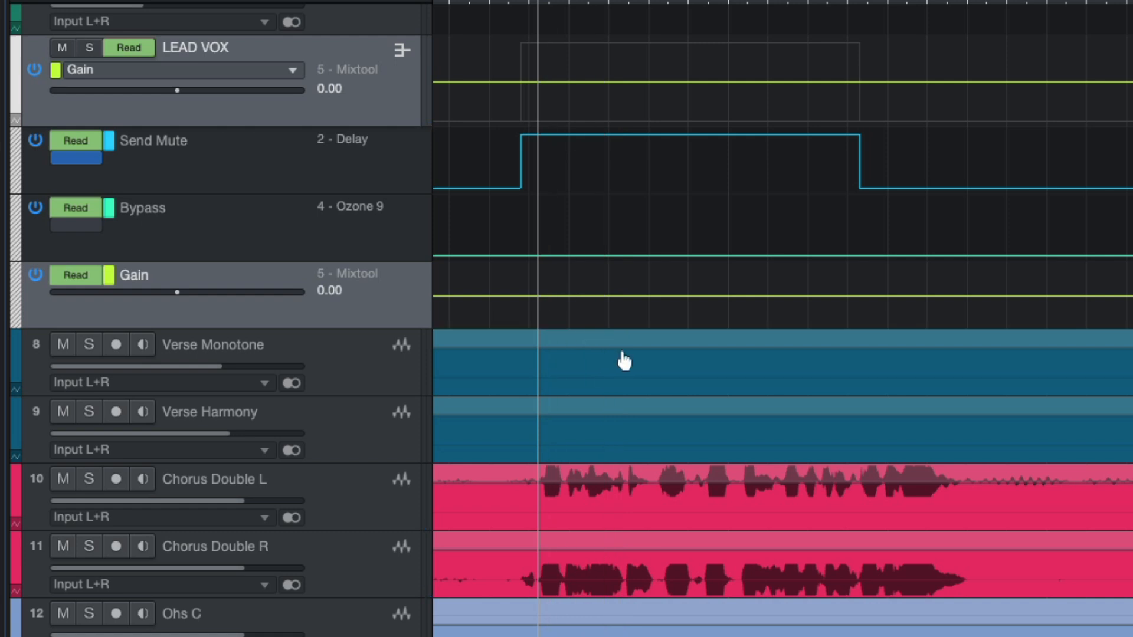
{"action": "key", "text": "space"}
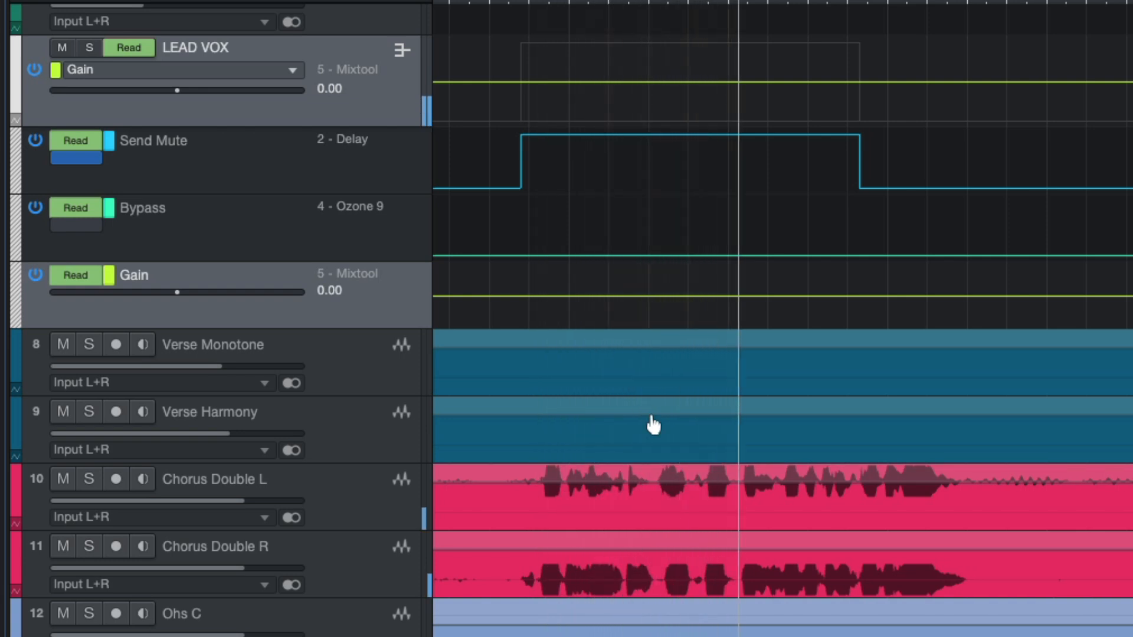
{"action": "key", "text": "e"}
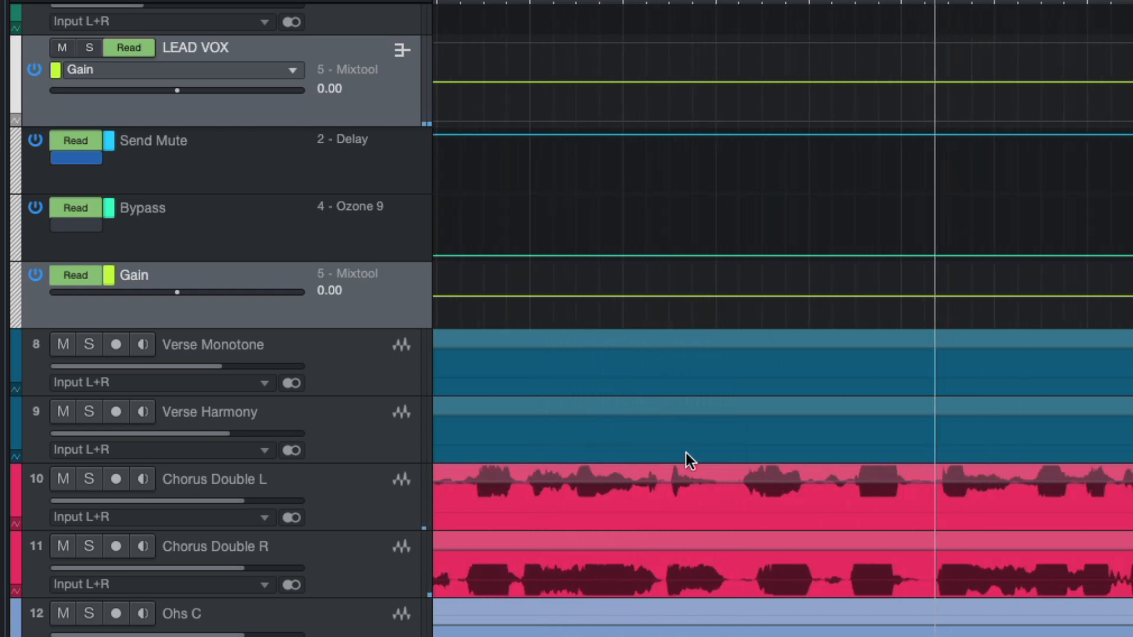
{"action": "key", "text": "w"}
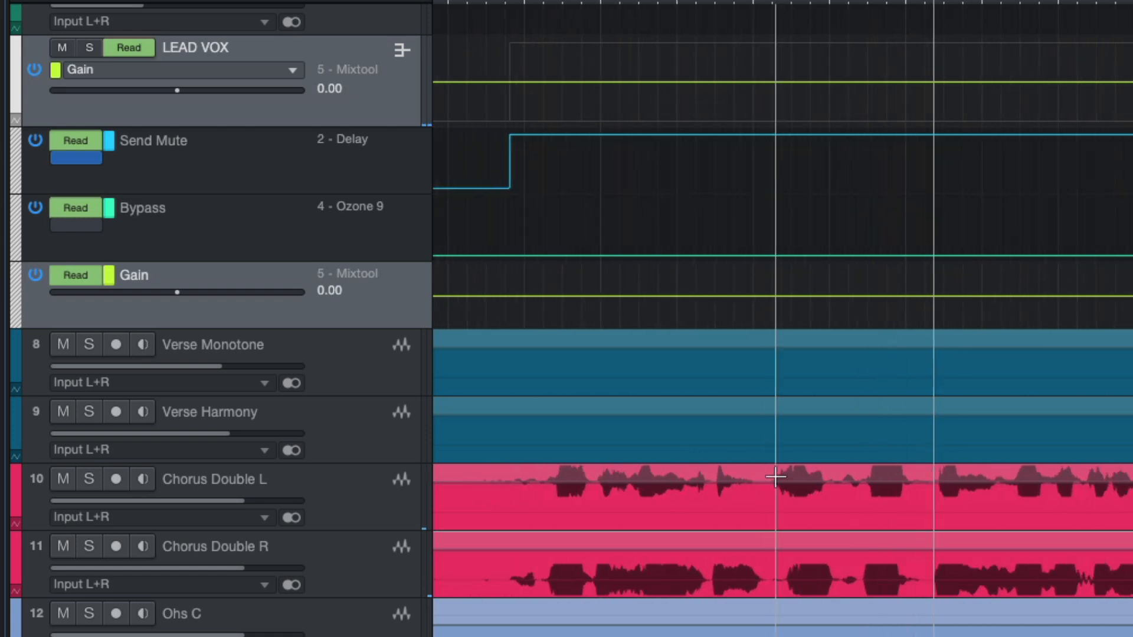
{"action": "scroll", "coordinate": [708, 366], "scroll_direction": "left", "scroll_amount": 3}
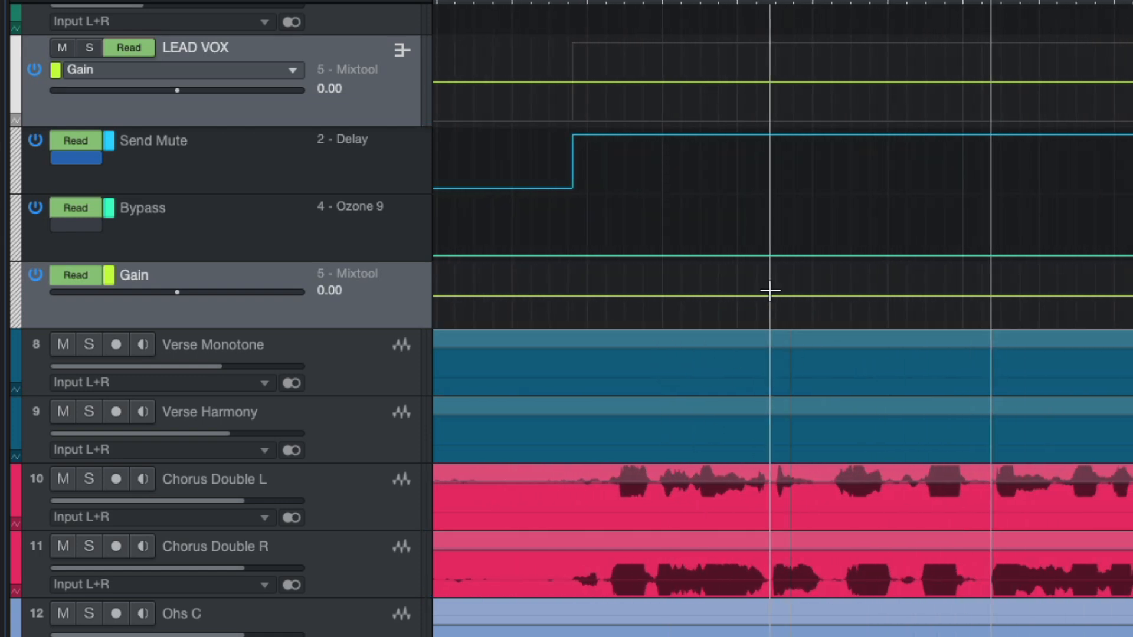
Step: Raise the Gain automation to 2.00 over one short quiet word in the chorus and play back the change
{"action": "left_click", "coordinate": [586, 3]}
{"action": "scroll", "coordinate": [745, 372], "scroll_direction": "right", "scroll_amount": 5}
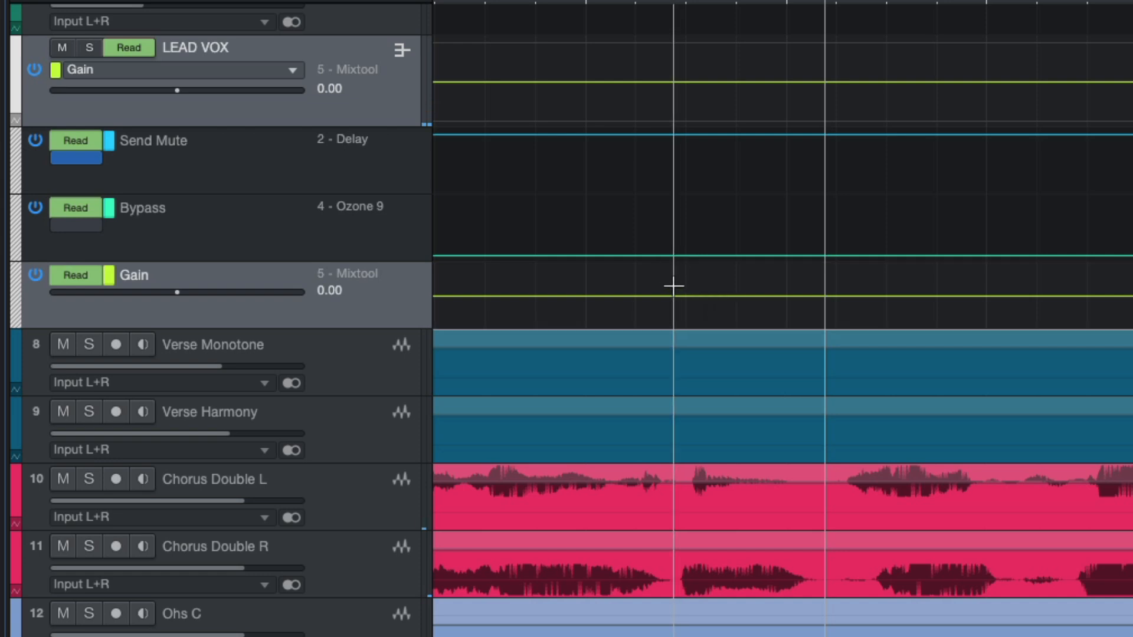
{"action": "left_click_drag", "start_coordinate": [675, 285], "coordinate": [814, 295]}
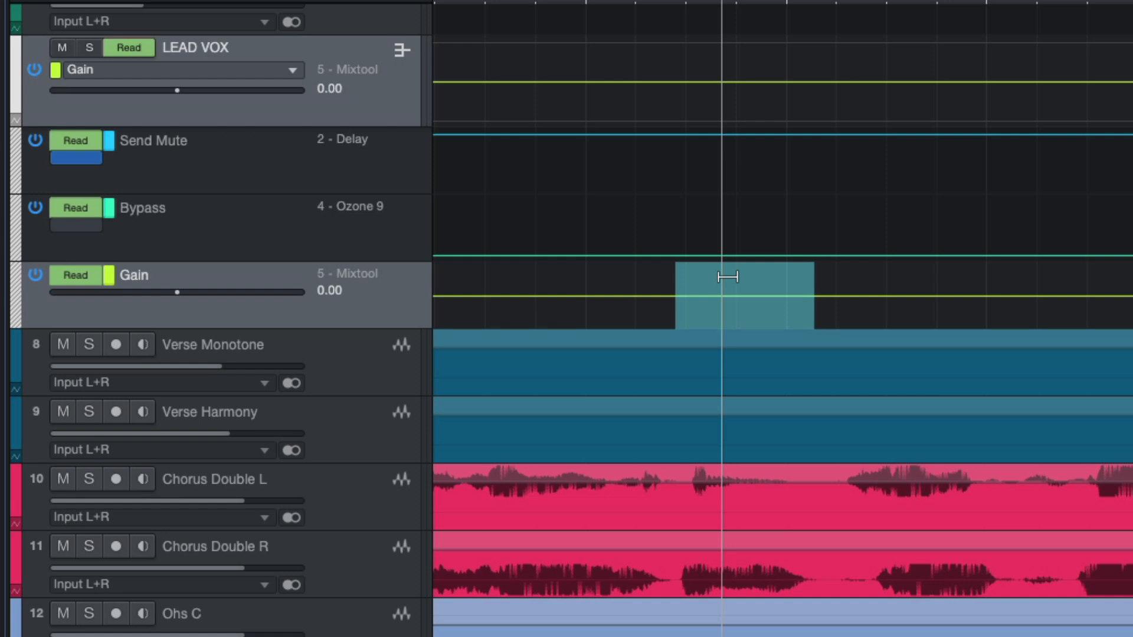
{"action": "left_click_drag", "start_coordinate": [728, 270], "coordinate": [728, 268]}
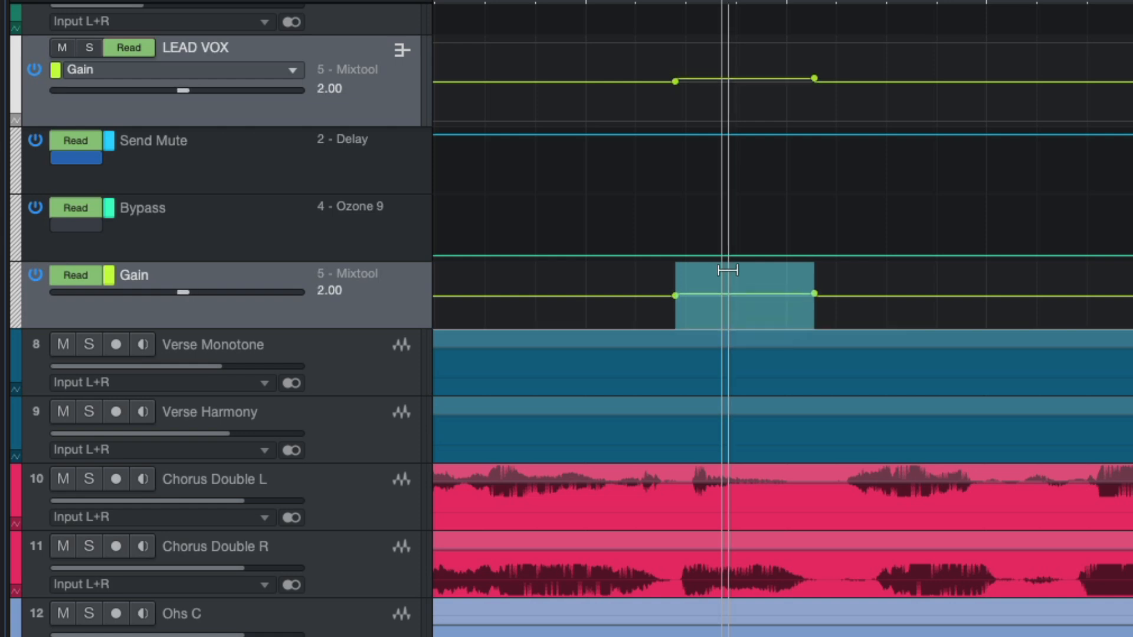
{"action": "scroll", "coordinate": [738, 298], "scroll_direction": "down", "scroll_amount": 2}
{"action": "left_click", "coordinate": [488, 3]}
{"action": "key", "text": "space"}
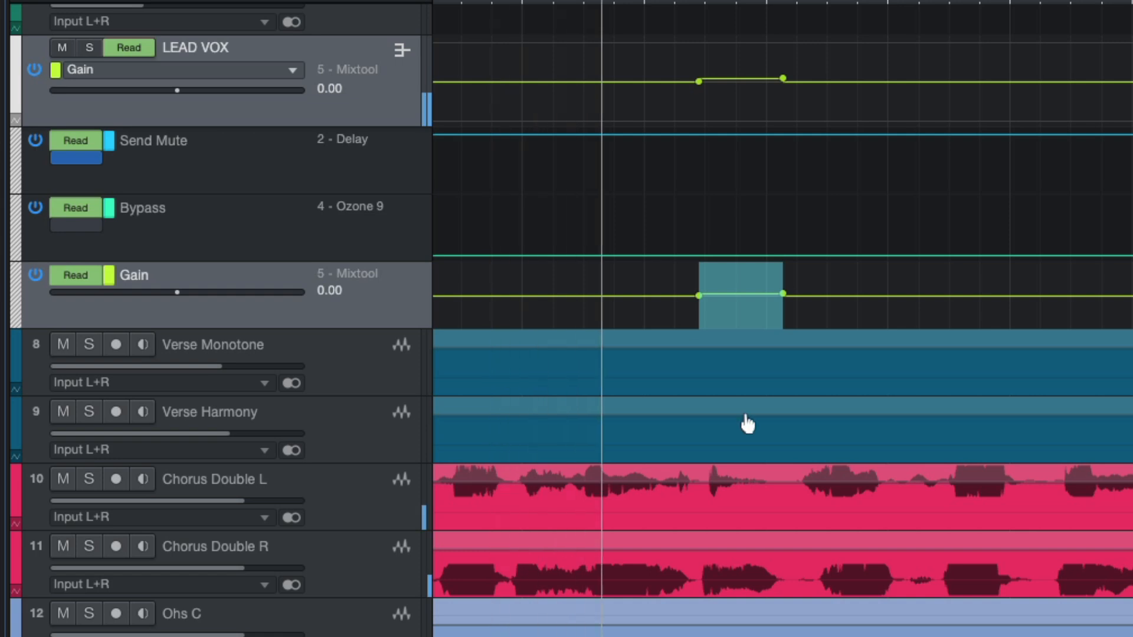
{"action": "scroll", "coordinate": [723, 110], "scroll_direction": "down", "scroll_amount": 2}
{"action": "left_click", "coordinate": [609, 4]}
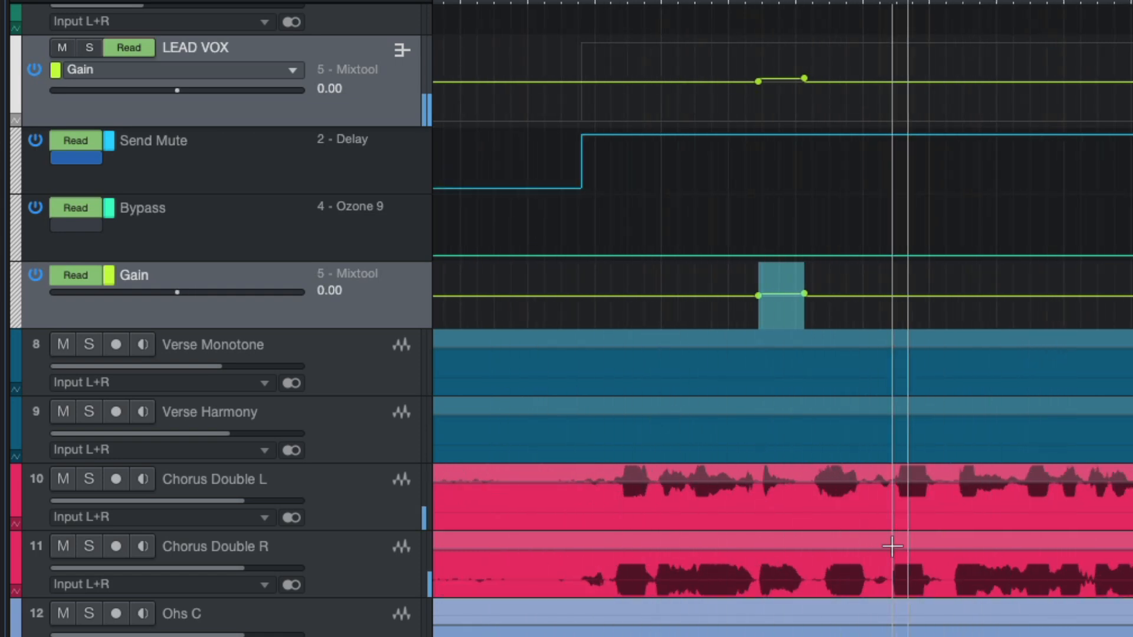
Step: Raise the Gain automation to 2.00 over a second quiet word in the chorus
{"action": "scroll", "coordinate": [650, 147], "scroll_direction": "up", "scroll_amount": 2}
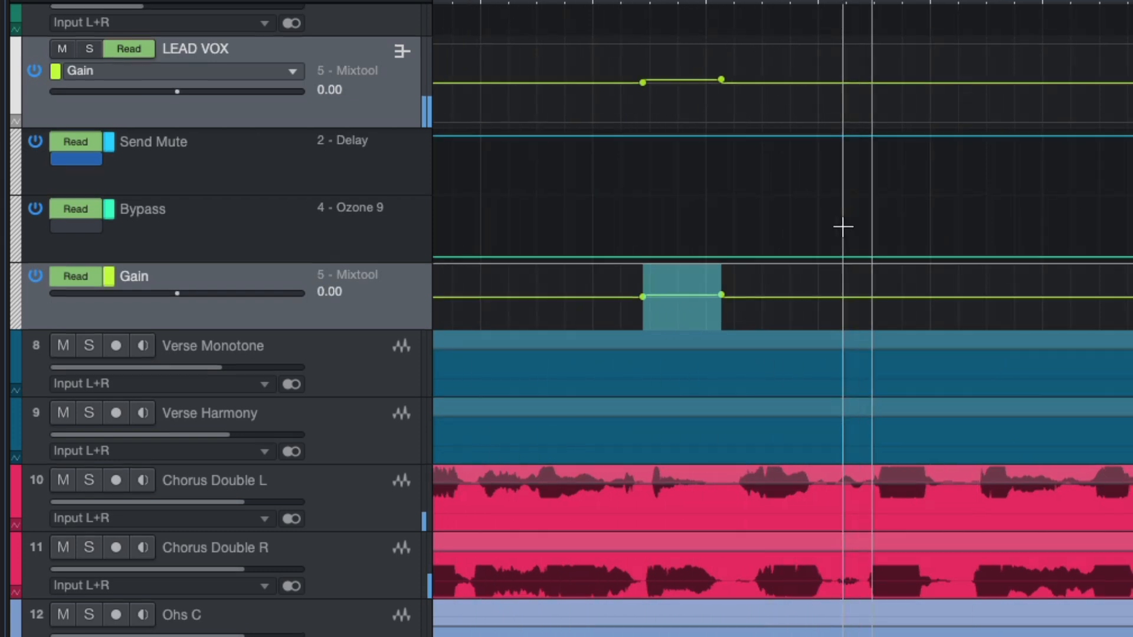
{"action": "scroll", "coordinate": [891, 324], "scroll_direction": "up", "scroll_amount": 2}
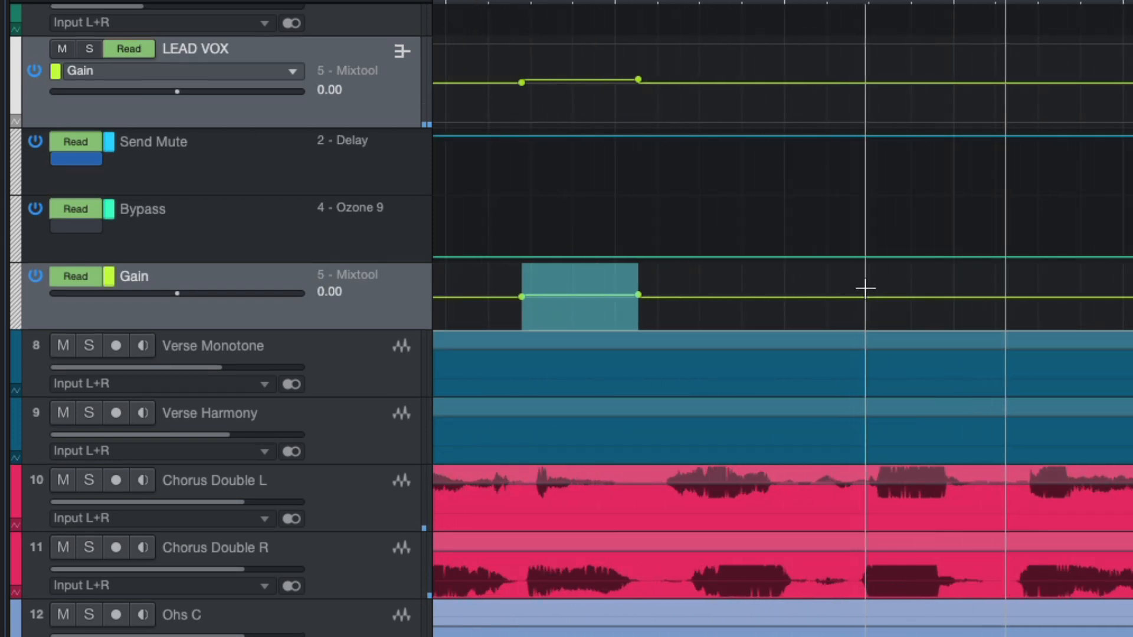
{"action": "left_click_drag", "start_coordinate": [860, 286], "coordinate": [973, 290]}
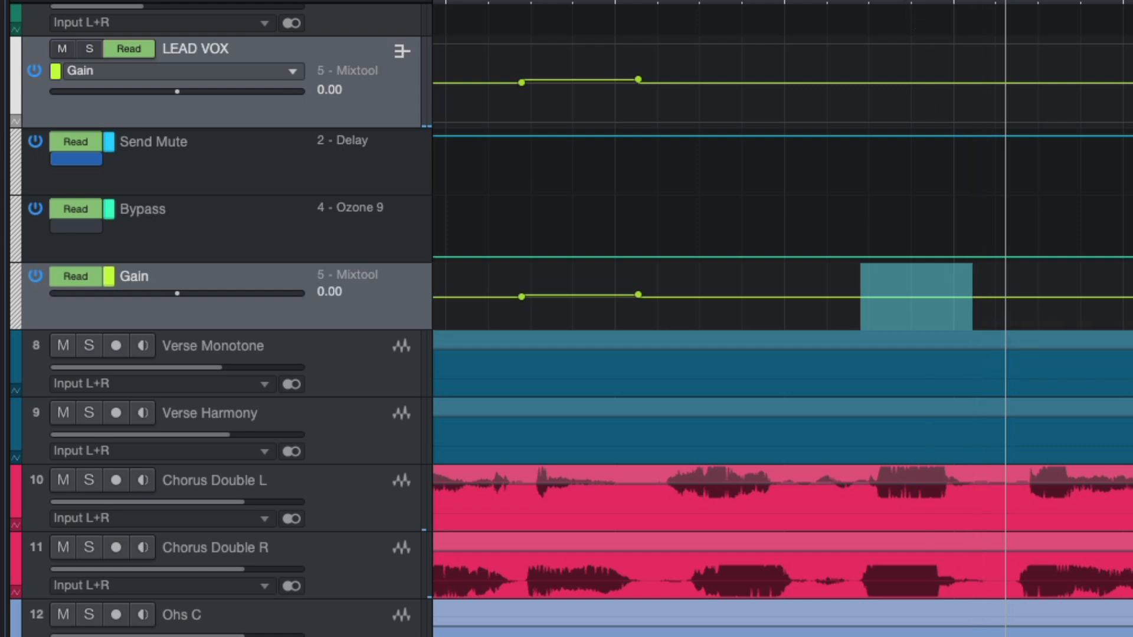
{"action": "left_click_drag", "start_coordinate": [911, 276], "coordinate": [912, 270]}
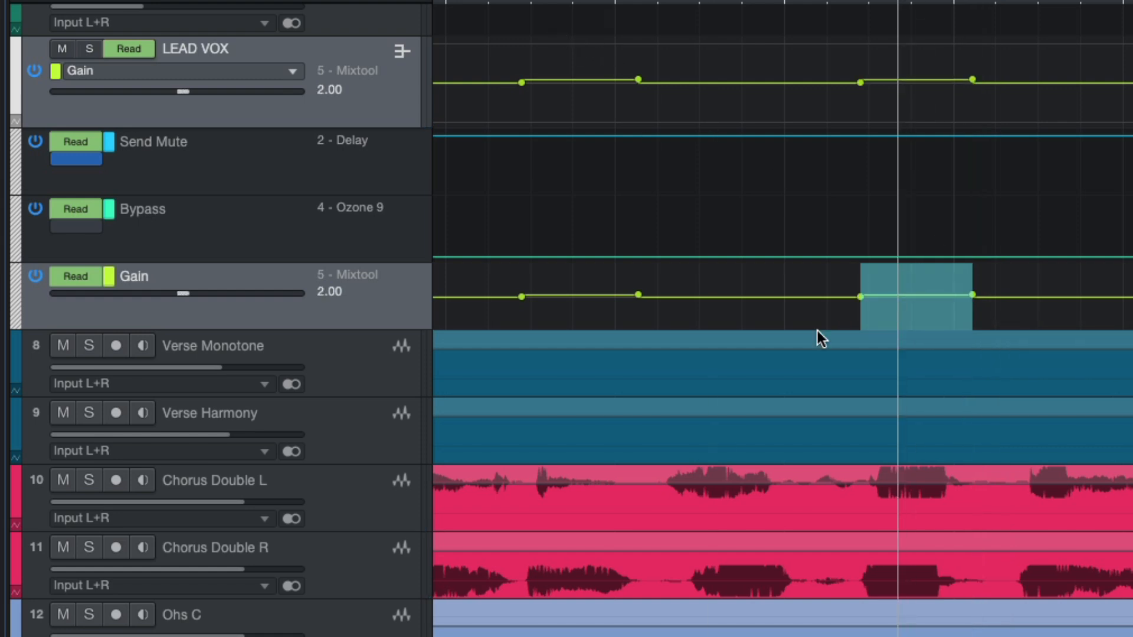
Step: Play back the chorus from its beginning to judge the two raised words in context
{"action": "scroll", "coordinate": [860, 399], "scroll_direction": "down", "scroll_amount": 2}
{"action": "scroll", "coordinate": [775, 392], "scroll_direction": "left", "scroll_amount": 3}
{"action": "scroll", "coordinate": [774, 390], "scroll_direction": "down", "scroll_amount": 3}
{"action": "scroll", "coordinate": [735, 250], "scroll_direction": "left", "scroll_amount": 3}
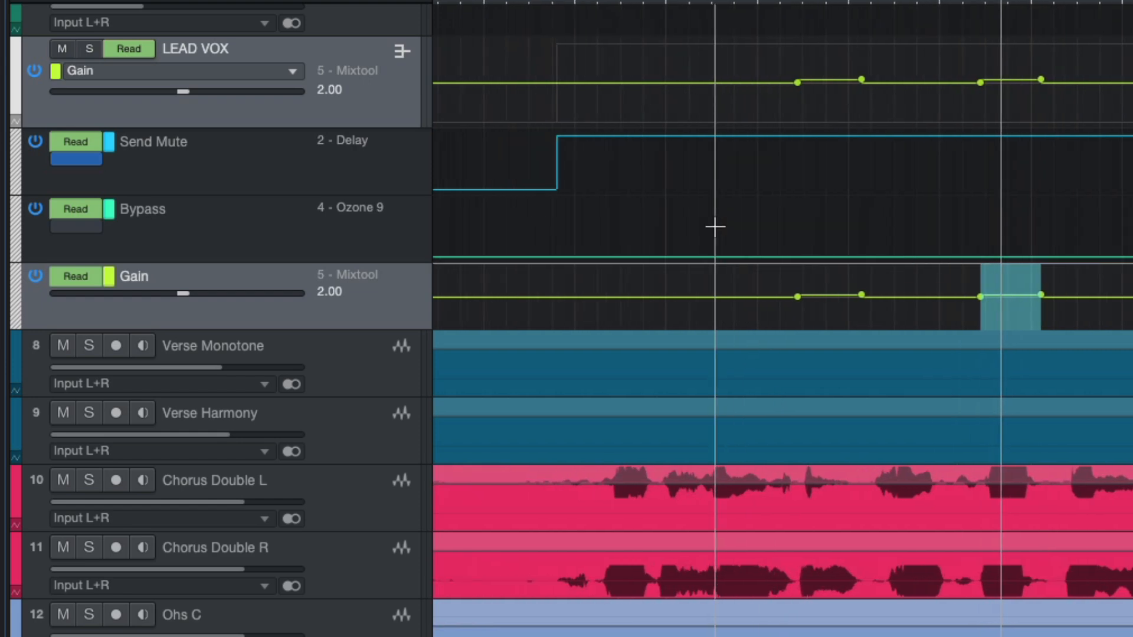
{"action": "left_click", "coordinate": [579, 2]}
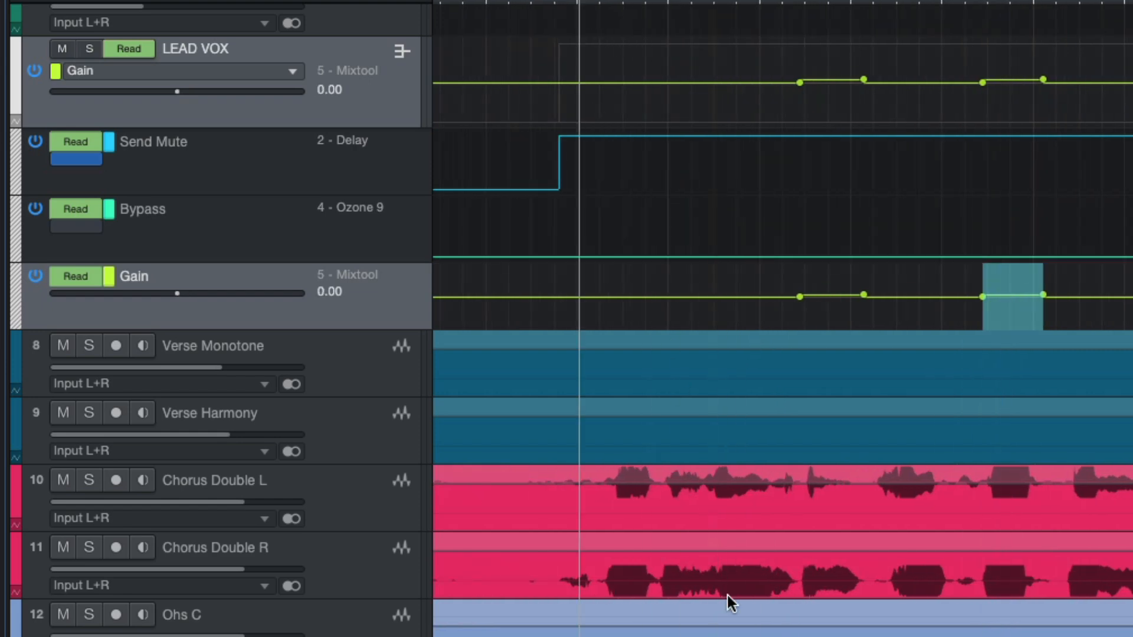
{"action": "key", "text": "space"}
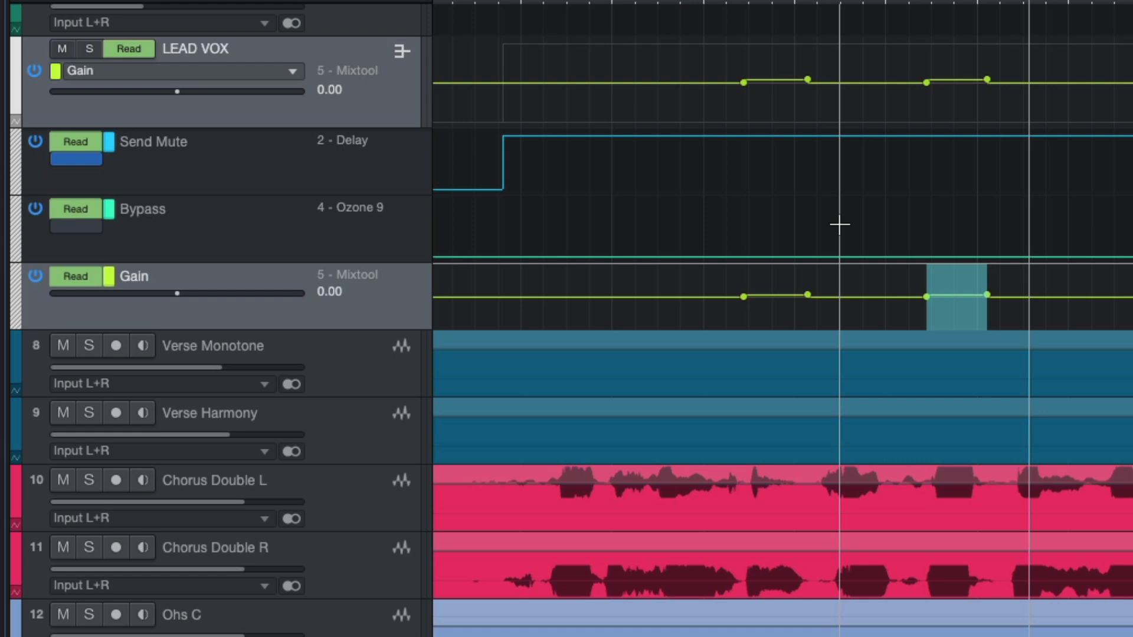
Step: Replay the chorus opening from different start points and compare the first words with the raised ones
{"action": "left_click", "coordinate": [654, 2]}
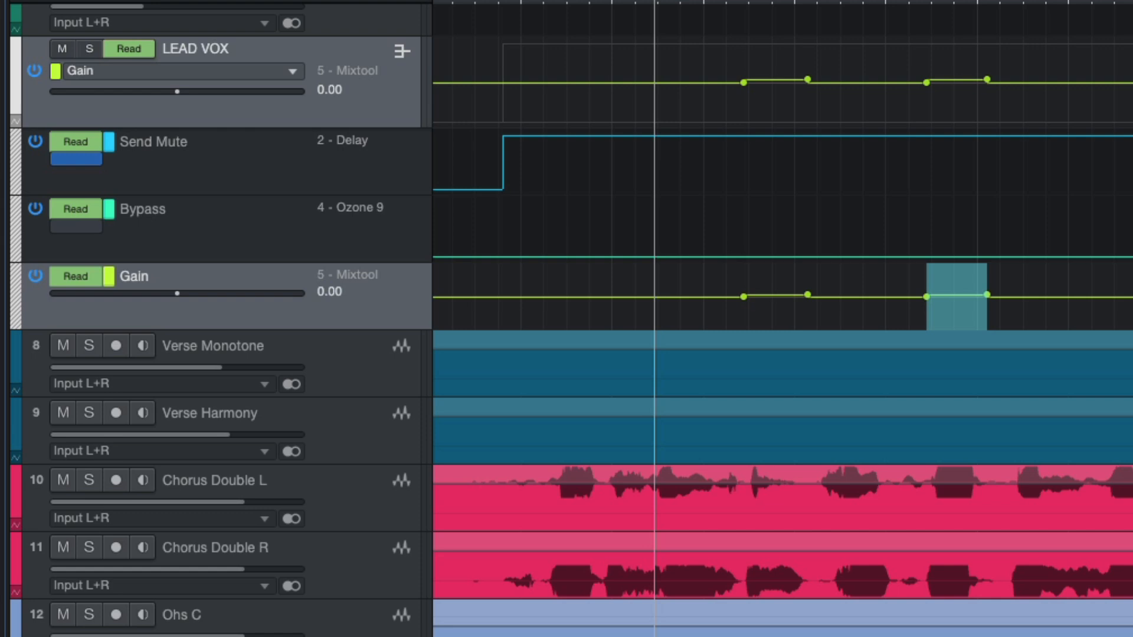
{"action": "left_click", "coordinate": [567, 1]}
{"action": "scroll", "coordinate": [698, 209], "scroll_direction": "up", "scroll_amount": 2}
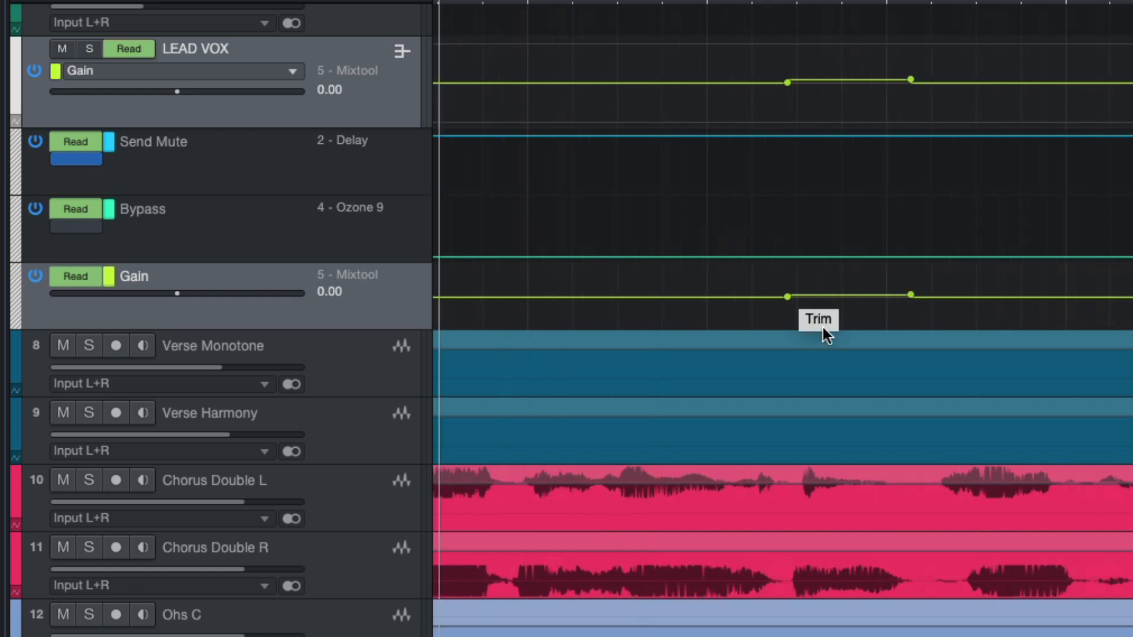
{"action": "scroll", "coordinate": [1107, 314], "scroll_direction": "right", "scroll_amount": 2}
{"action": "scroll", "coordinate": [829, 329], "scroll_direction": "left", "scroll_amount": 3}
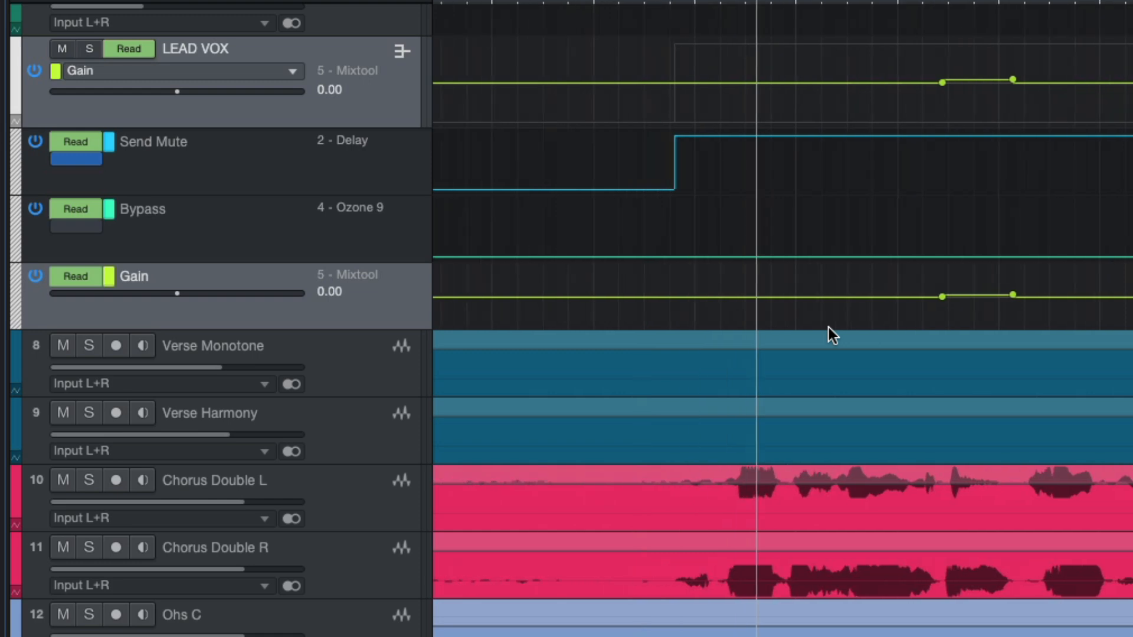
{"action": "left_click", "coordinate": [687, 2]}
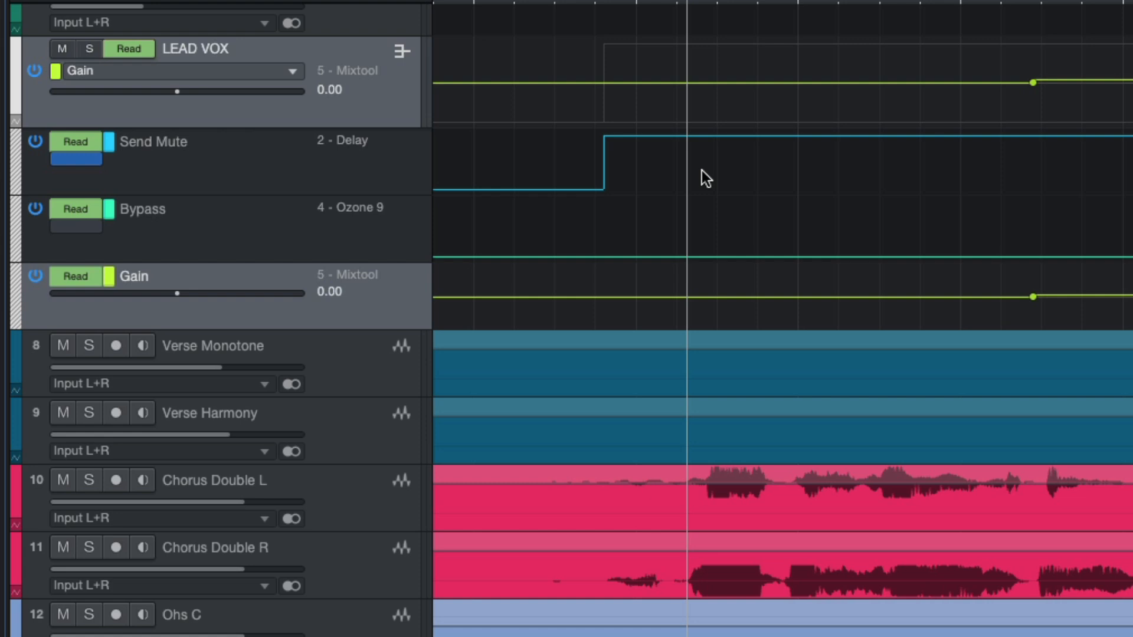
{"action": "key", "text": "space"}
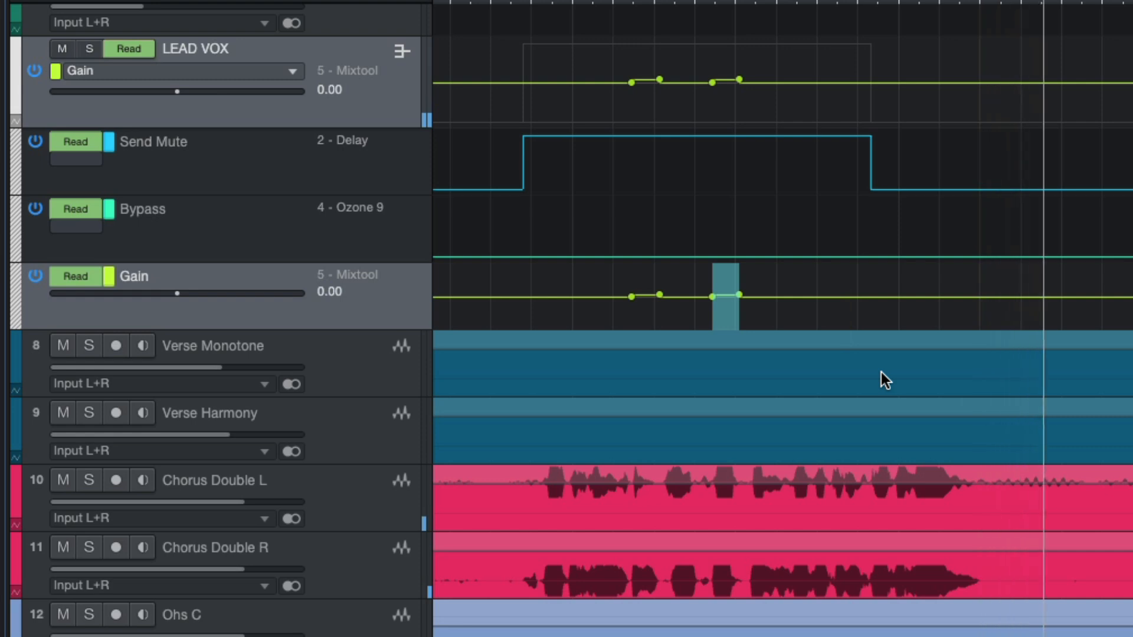
Step: Lower the Gain automation over the second raised chorus word to 1.00 and play back the passage
{"action": "key", "text": "space"}
{"action": "key", "text": "e"}
{"action": "key", "text": "e"}
{"action": "key", "text": "e"}
{"action": "key", "text": "e"}
{"action": "key", "text": "e"}
{"action": "key", "text": "e"}
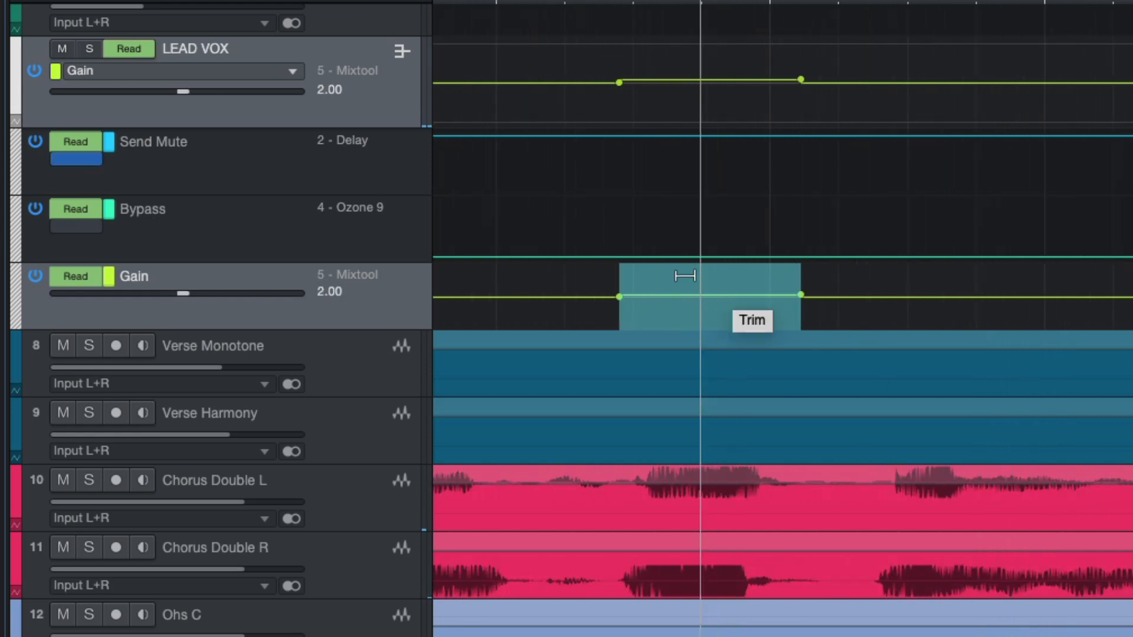
{"action": "left_click_drag", "start_coordinate": [684, 279], "coordinate": [683, 284]}
{"action": "key", "text": "w"}
{"action": "key", "text": "w"}
{"action": "key", "text": "w"}
{"action": "key", "text": "w"}
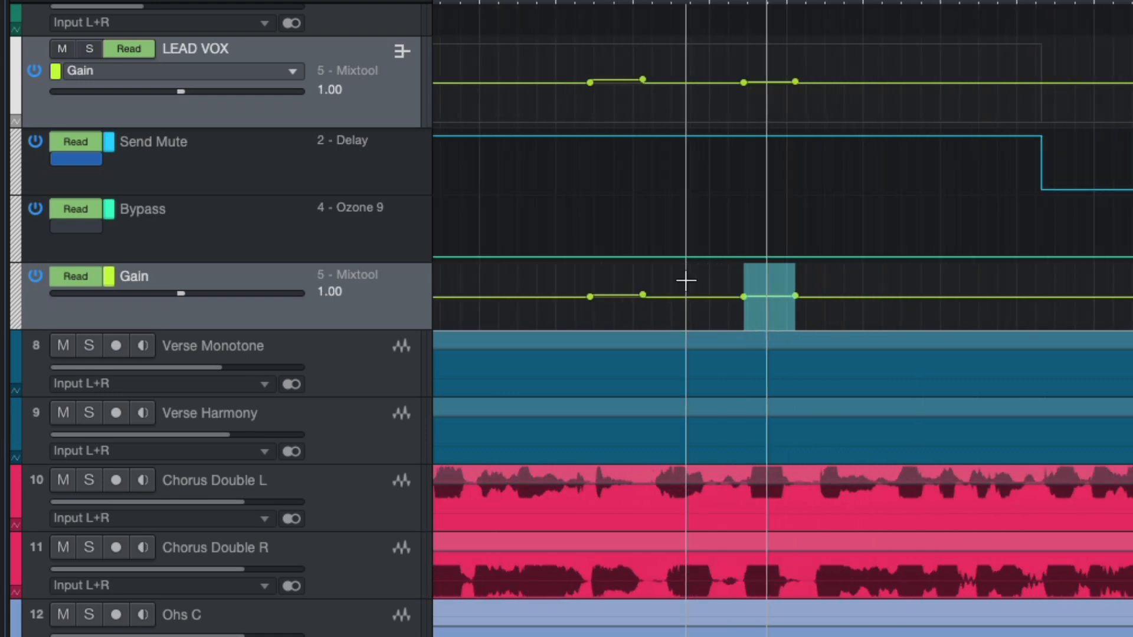
{"action": "scroll", "coordinate": [729, 131], "scroll_direction": "left", "scroll_amount": 3}
{"action": "left_click", "coordinate": [734, 2]}
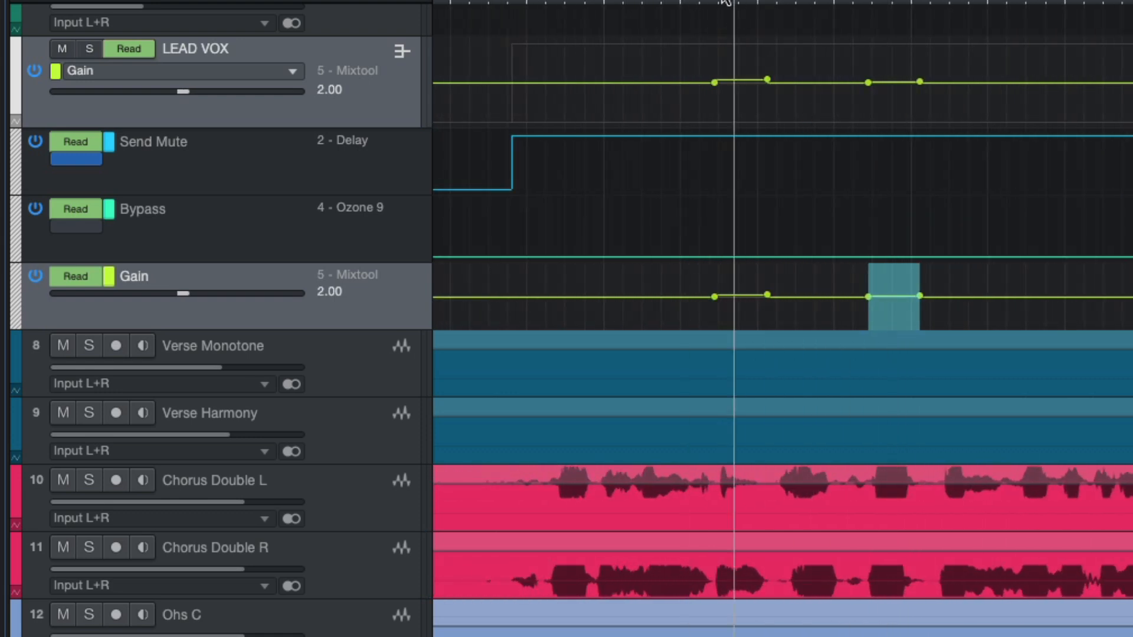
{"action": "key", "text": "space"}
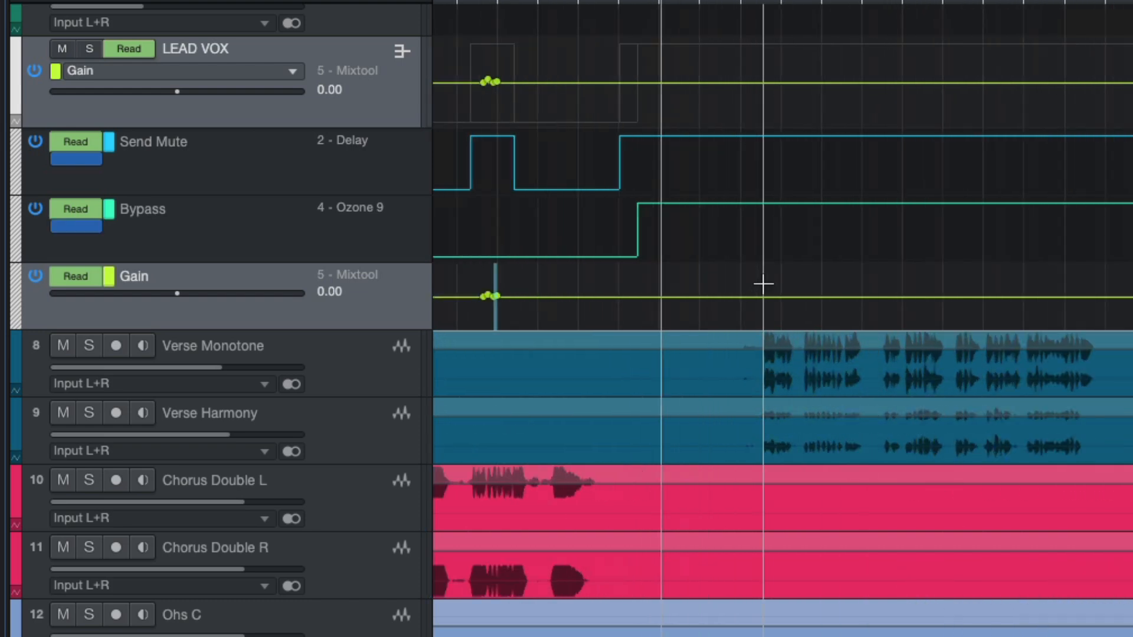
Step: Raise the LEAD VOX Gain automation to 2.00 over the verse passage from about bar 129 to bar 147
{"action": "scroll", "coordinate": [827, 332], "scroll_direction": "up", "scroll_amount": 1}
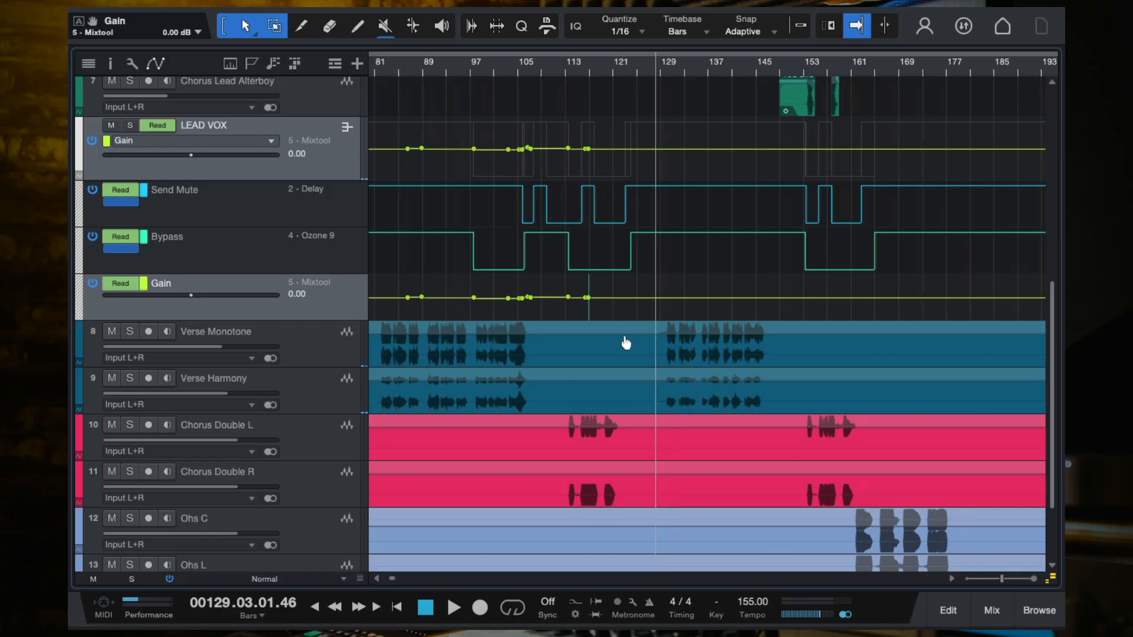
{"action": "scroll", "coordinate": [624, 342], "scroll_direction": "down", "scroll_amount": 3}
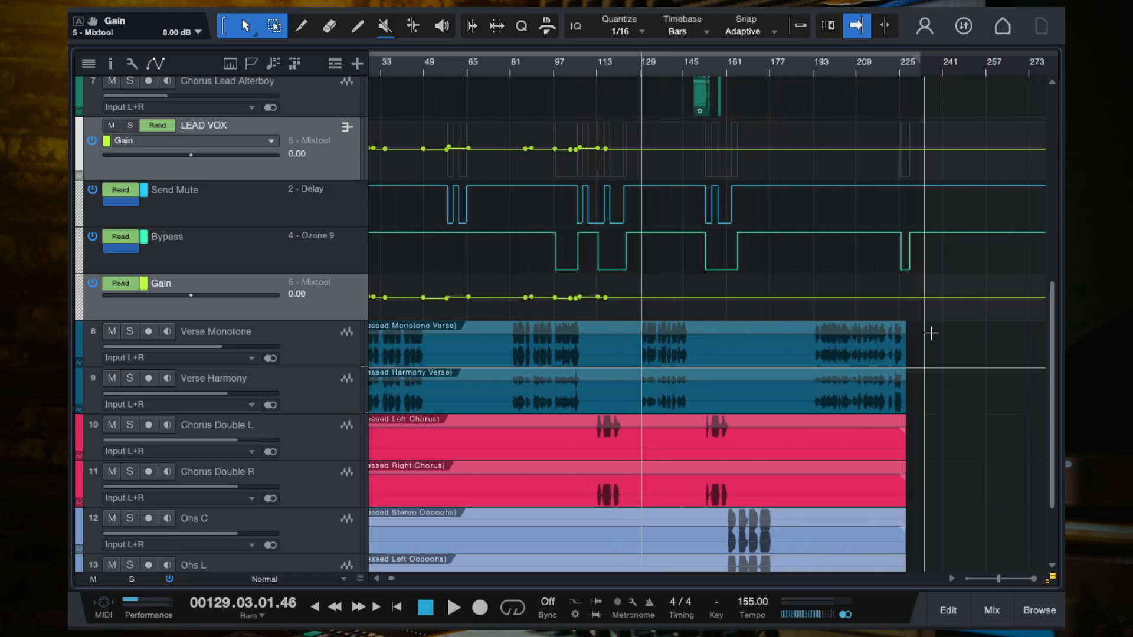
{"action": "scroll", "coordinate": [826, 348], "scroll_direction": "up", "scroll_amount": 2}
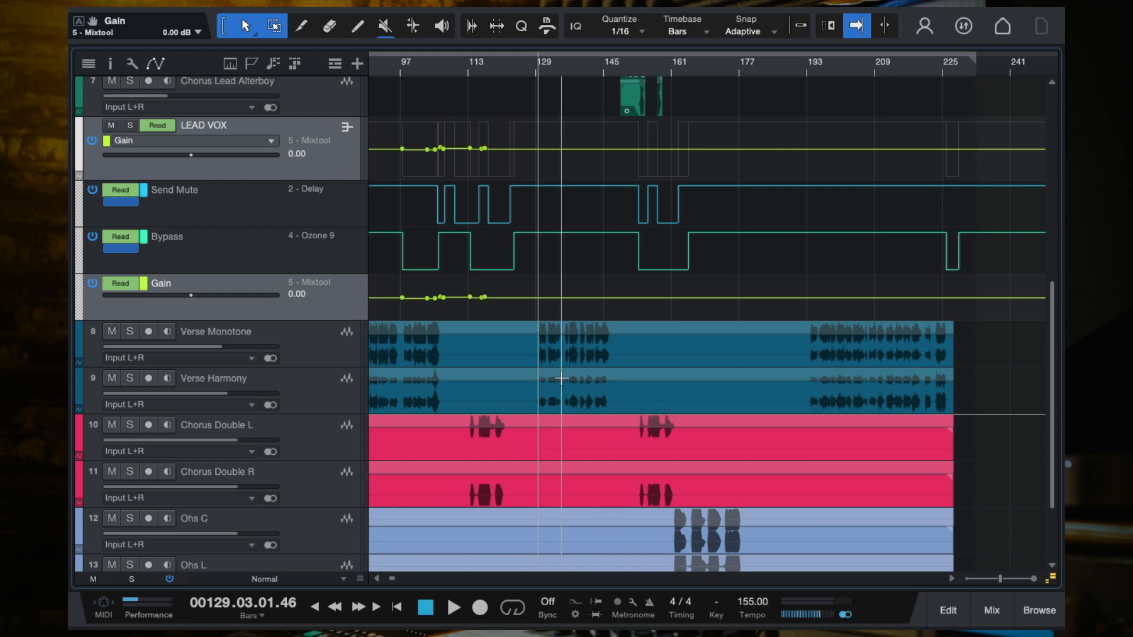
{"action": "left_click_drag", "start_coordinate": [662, 298], "coordinate": [994, 298]}
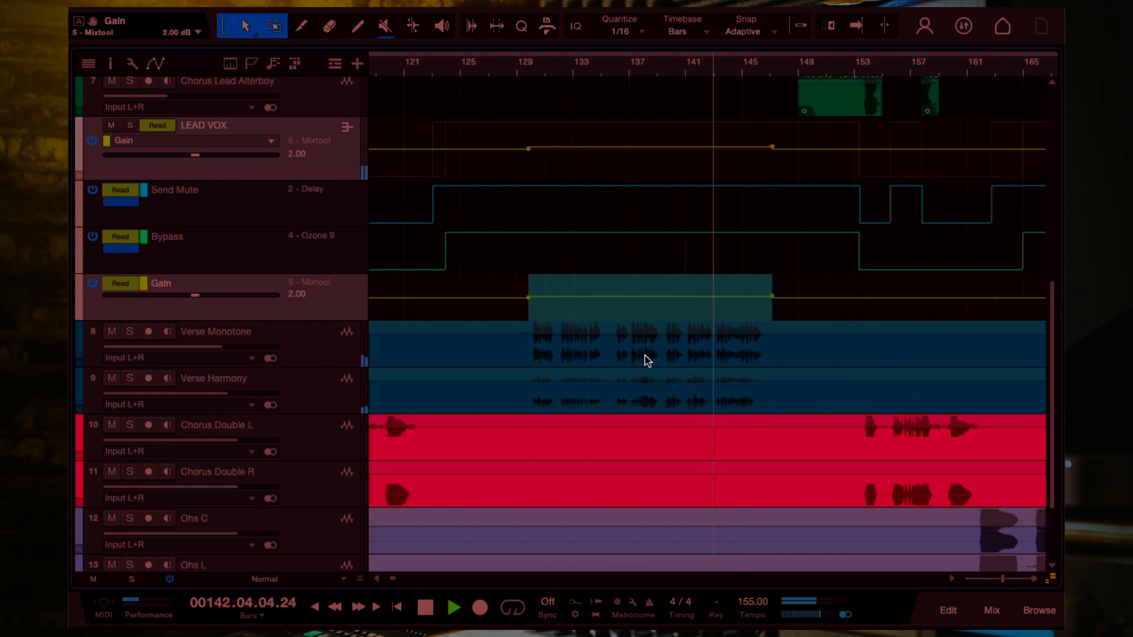
{"action": "mouse_move", "coordinate": [511, 298]}
{"action": "left_mouse_down"}
{"action": "mouse_move", "coordinate": [743, 298]}
{"action": "mouse_move", "coordinate": [707, 298]}
{"action": "left_mouse_up"}
{"action": "left_click_drag", "start_coordinate": [593, 279], "coordinate": [594, 277]}
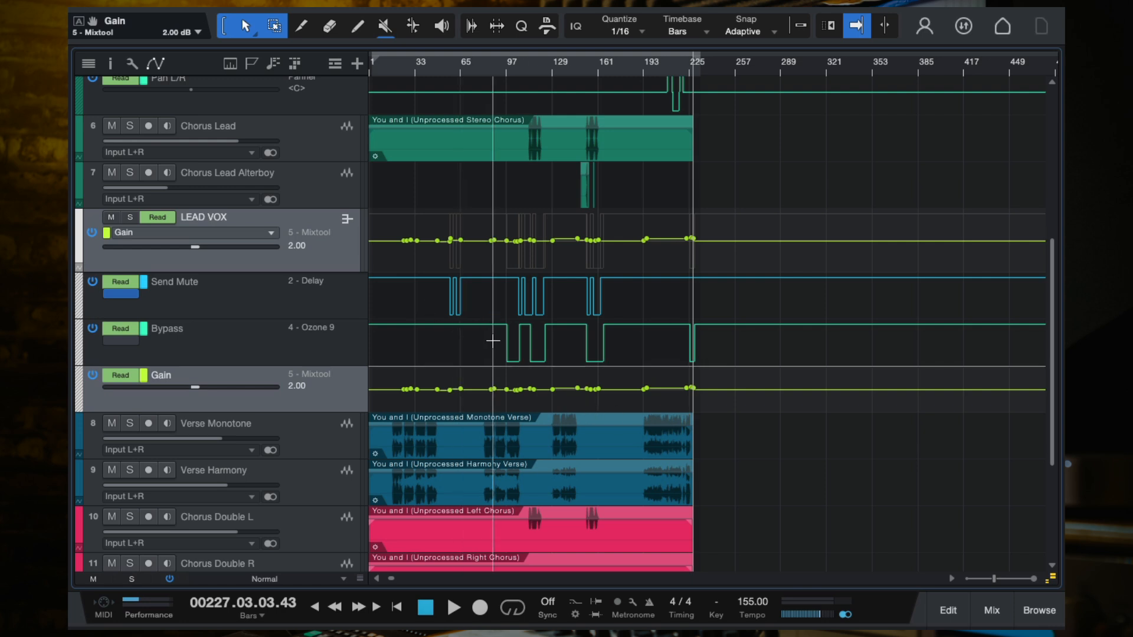
Step: Return to the start of the song and look over the Gain automation along the first verse
{"action": "left_click", "coordinate": [396, 607]}
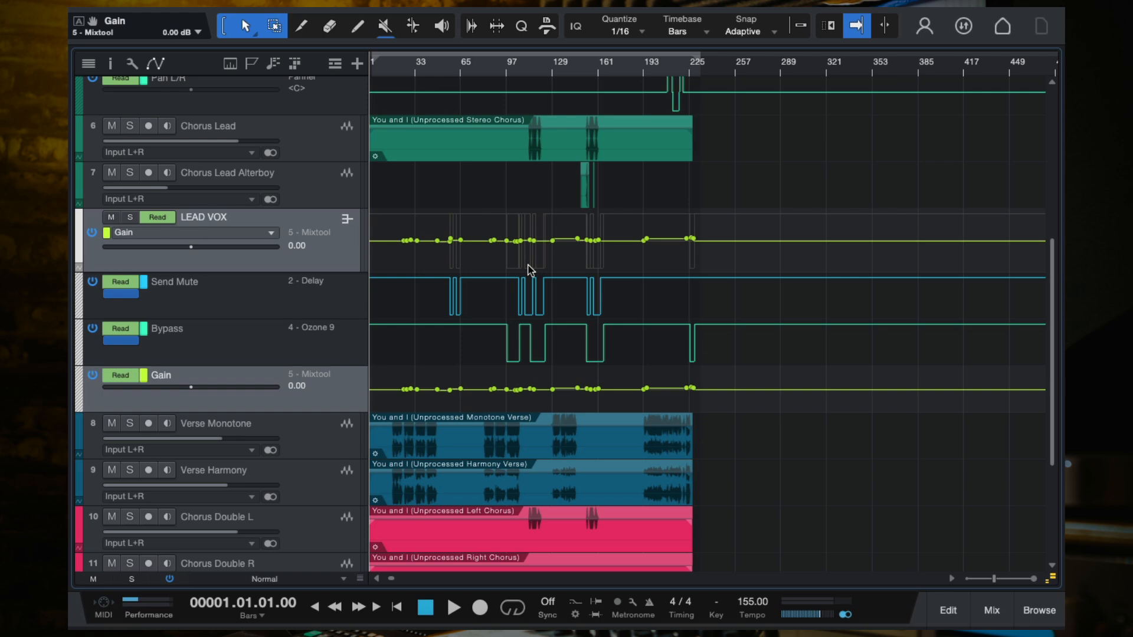
{"action": "key", "text": "e"}
{"action": "key", "text": "e"}
{"action": "key", "text": "e"}
{"action": "key", "text": "e"}
{"action": "key", "text": "e"}
{"action": "key", "text": "e"}
{"action": "key", "text": "e"}
{"action": "key", "text": "w"}
{"action": "key", "text": "w"}
{"action": "key", "text": "e"}
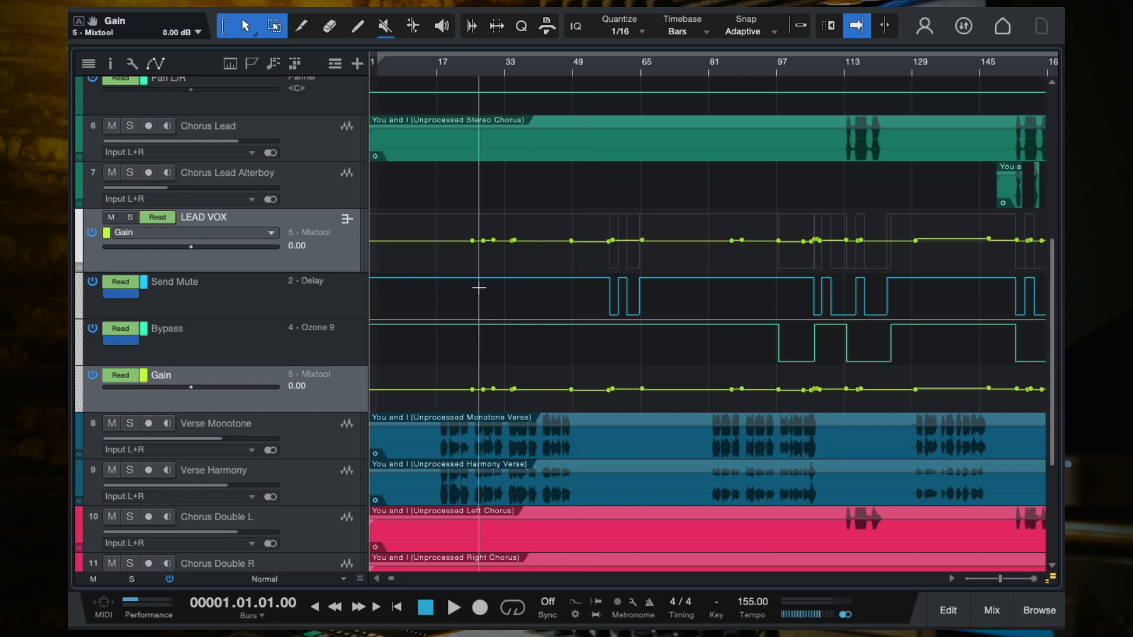
{"action": "key", "text": "e"}
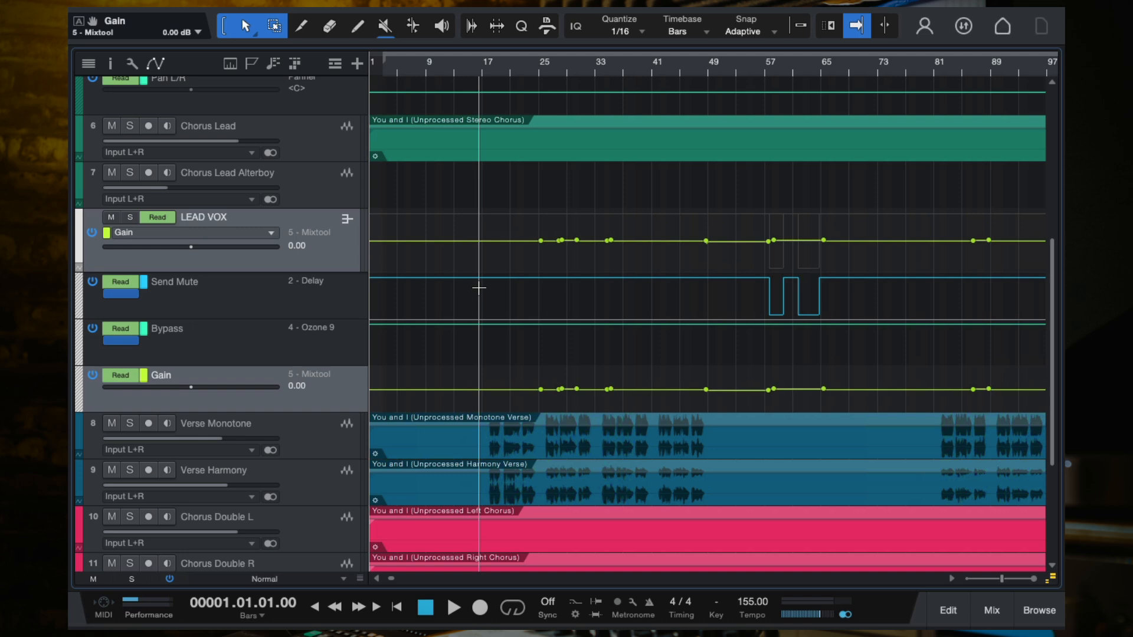
Step: Play the song from its beginning and listen to the Ambience track's level against the instrumental intro
{"action": "key", "text": "space"}
{"action": "scroll", "coordinate": [449, 271], "scroll_direction": "up", "scroll_amount": 5}
{"action": "key", "text": "e"}
{"action": "key", "text": "e"}
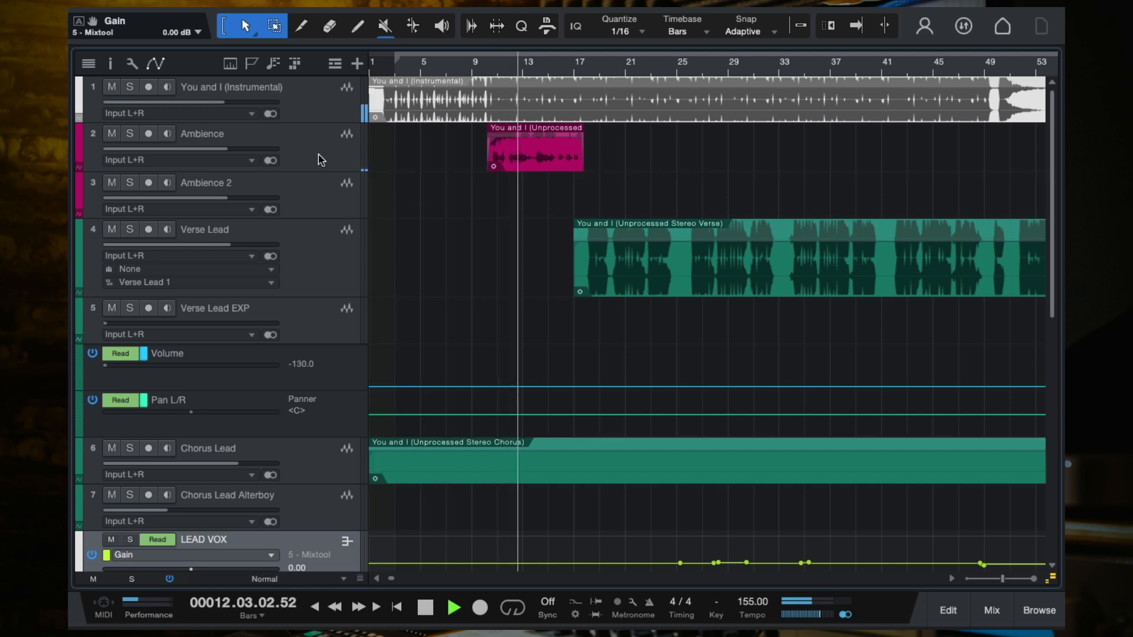
{"action": "scroll", "coordinate": [534, 210], "scroll_direction": "right", "scroll_amount": 2}
{"action": "scroll", "coordinate": [527, 208], "scroll_direction": "left", "scroll_amount": 2}
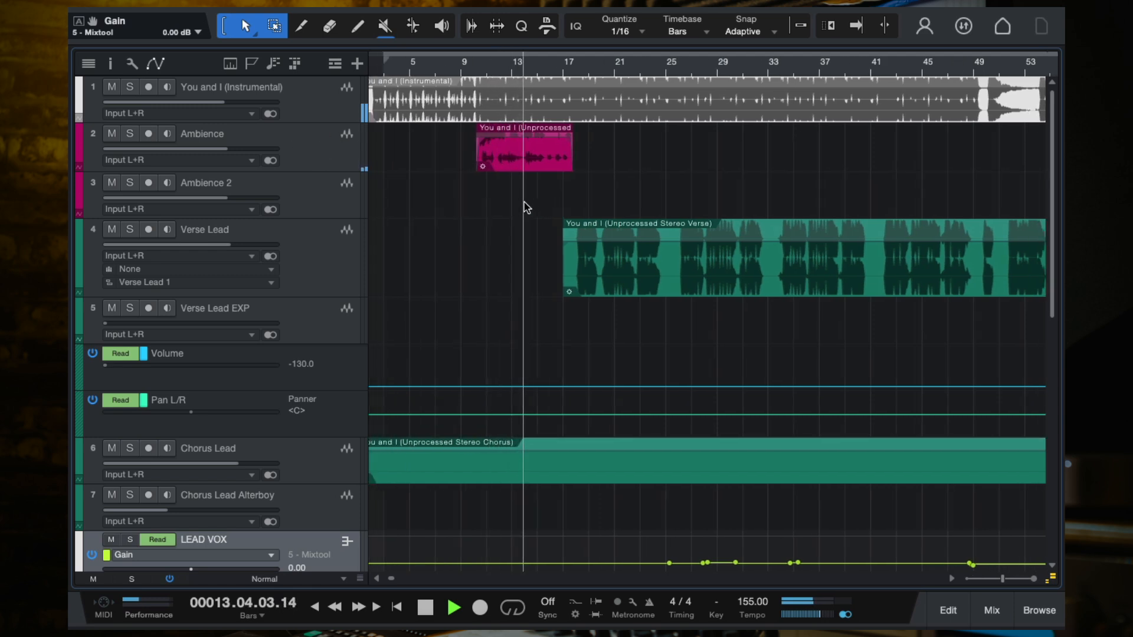
{"action": "key", "text": "space"}
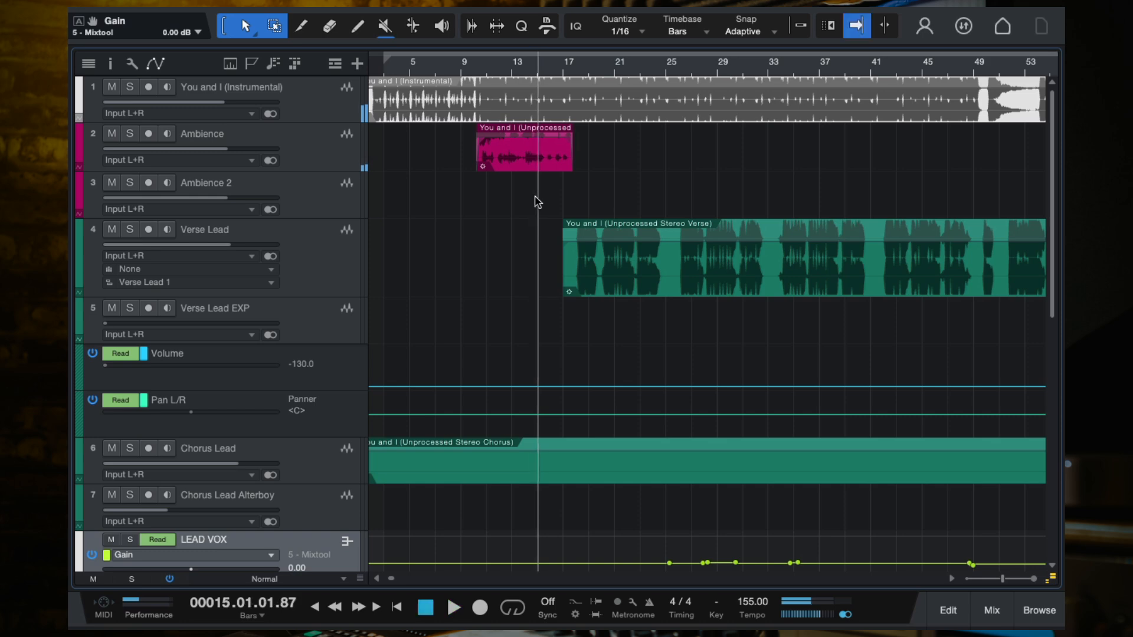
Step: Set the Ambience track's volume to -3.5 and play on into the first verse
{"action": "left_click_drag", "start_coordinate": [221, 154], "coordinate": [215, 152]}
{"action": "key", "text": "space"}
{"action": "key", "text": "w"}
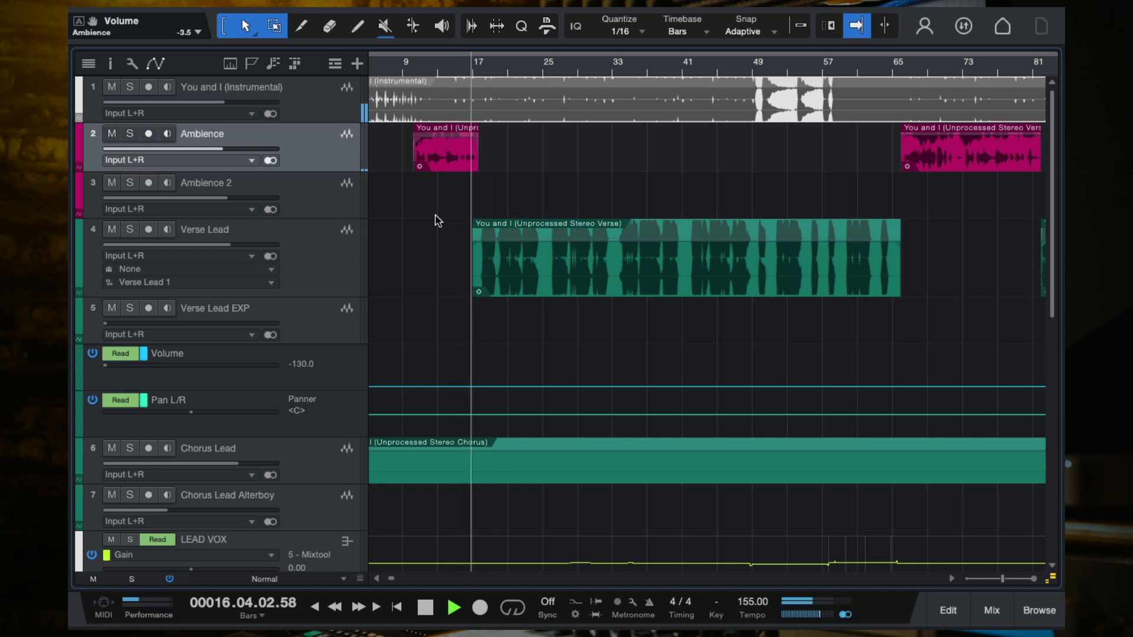
{"action": "scroll", "coordinate": [526, 287], "scroll_direction": "right", "scroll_amount": 2}
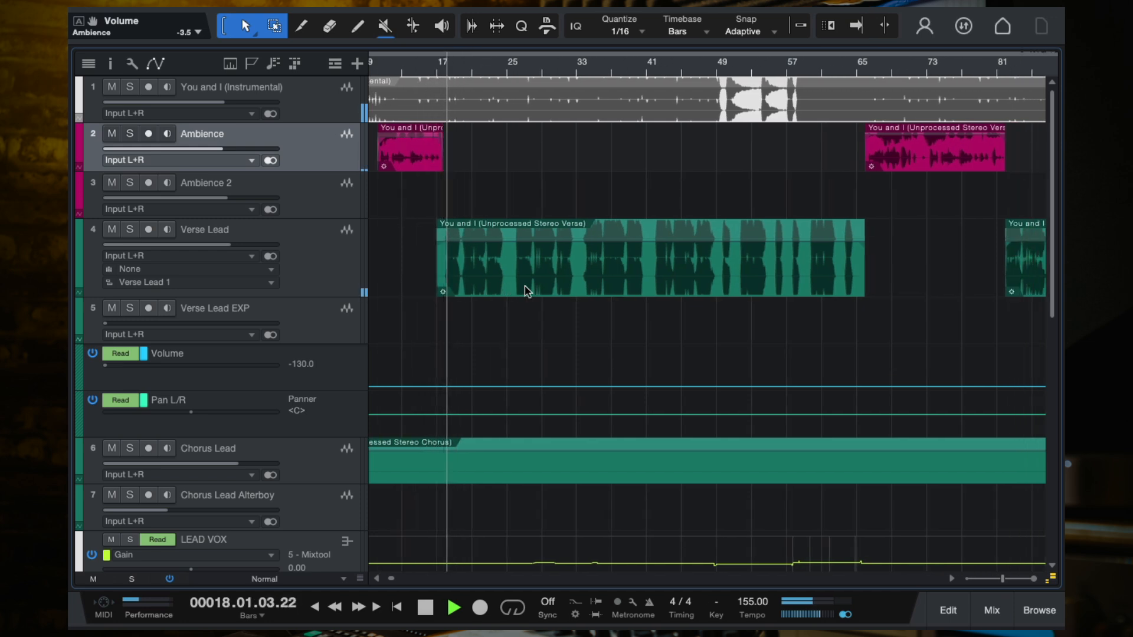
Step: Open the mix console to check the channel levels during playback, and close it again
{"action": "mouse_move", "coordinate": [1001, 596]}
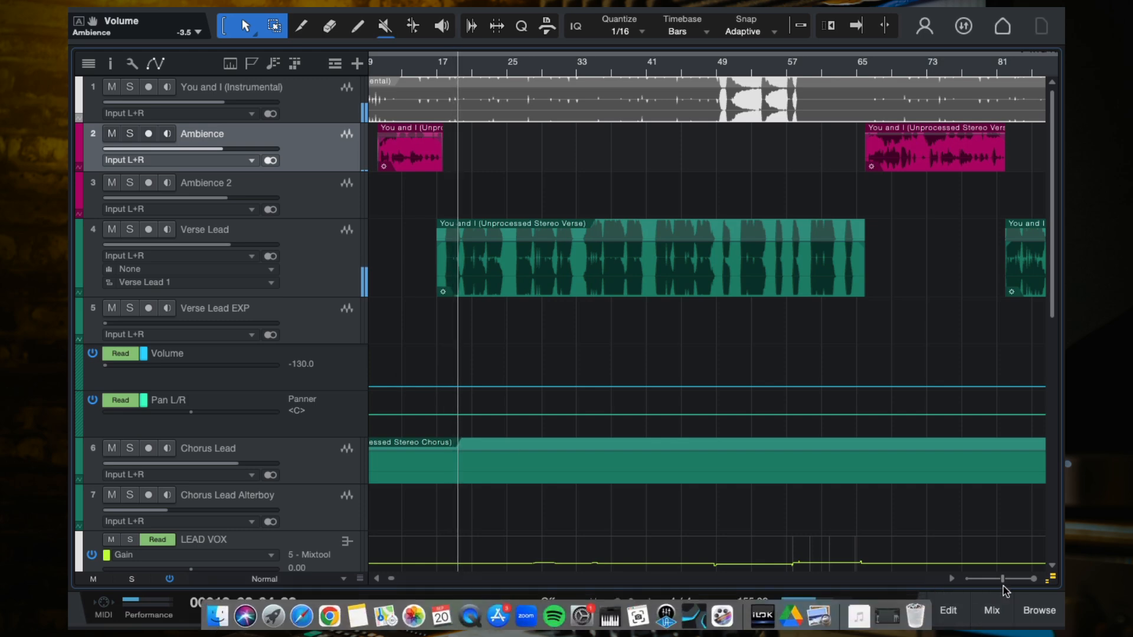
{"action": "left_click", "coordinate": [991, 610]}
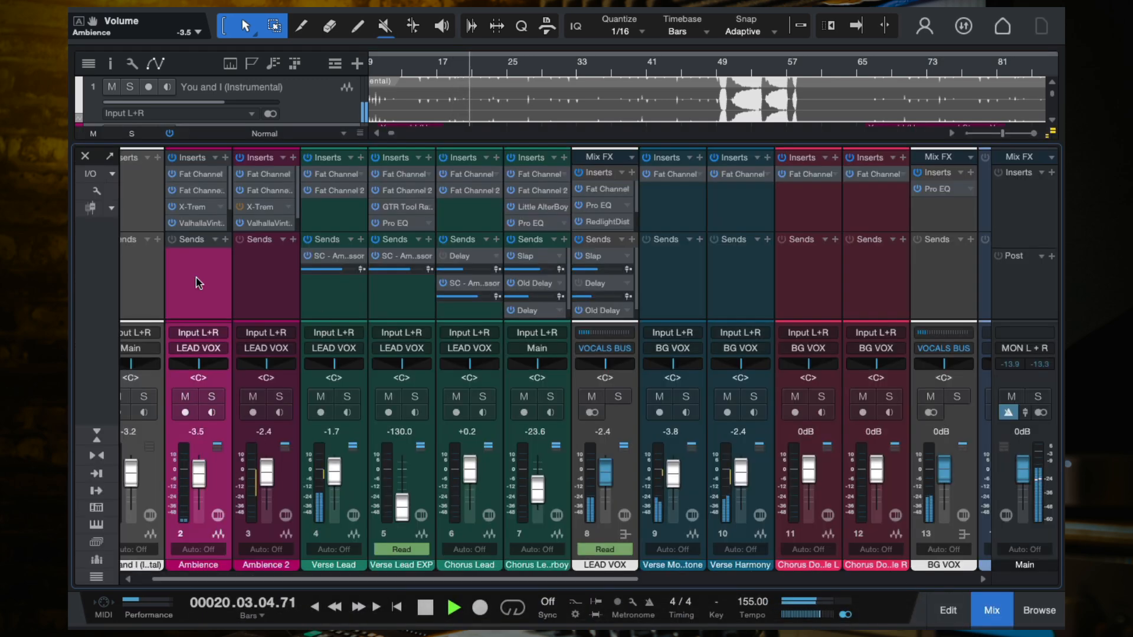
{"action": "key", "text": "F3"}
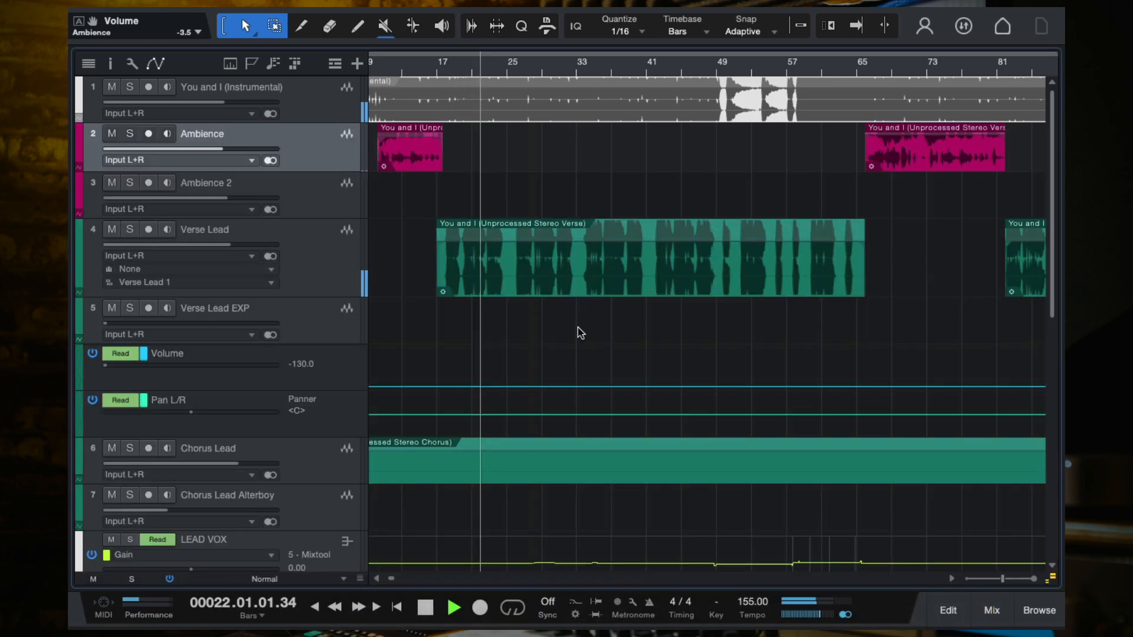
Step: Skip ahead to about bar 84 and listen to the lead vocal in the second verse
{"action": "key", "text": "w"}
{"action": "key", "text": "w"}
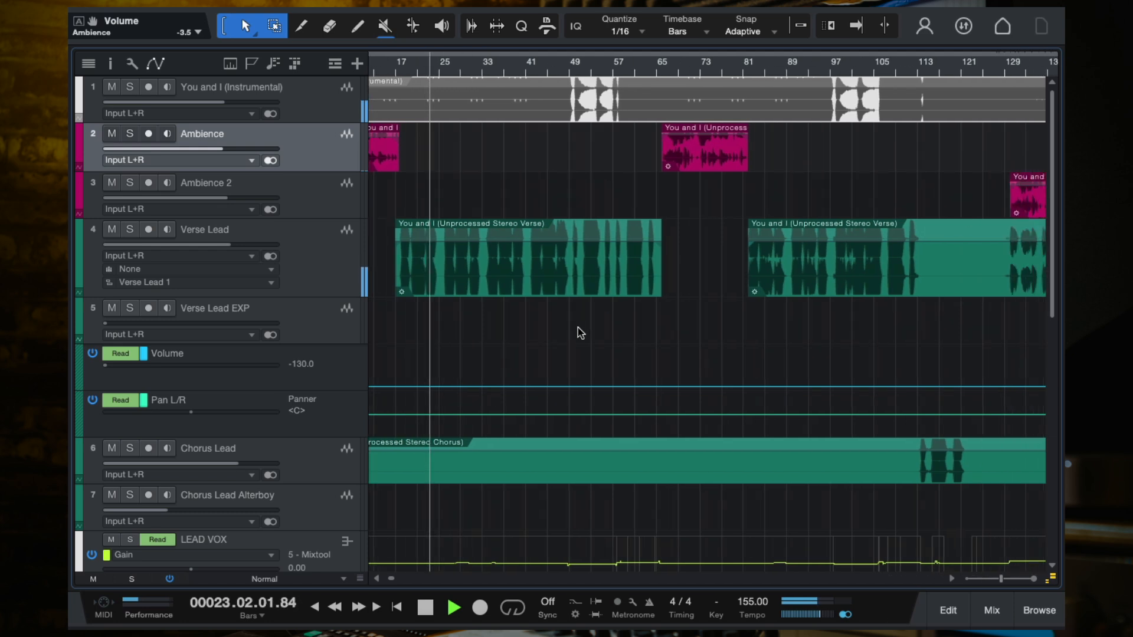
{"action": "scroll", "coordinate": [600, 344], "scroll_direction": "left", "scroll_amount": 1}
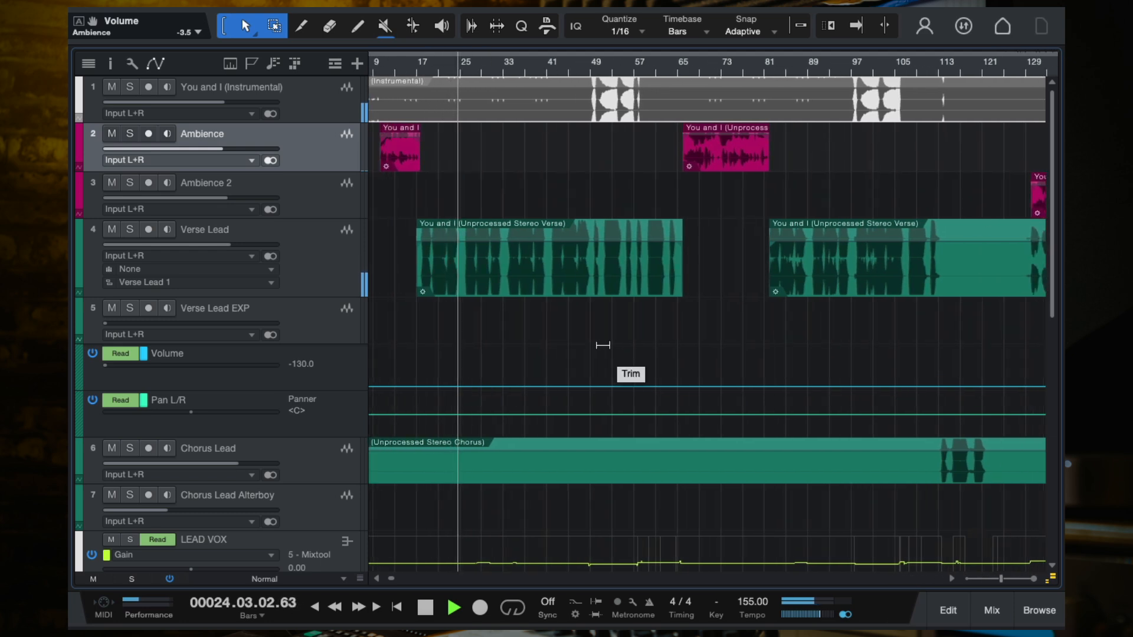
{"action": "key", "text": "f"}
{"action": "left_click", "coordinate": [786, 67]}
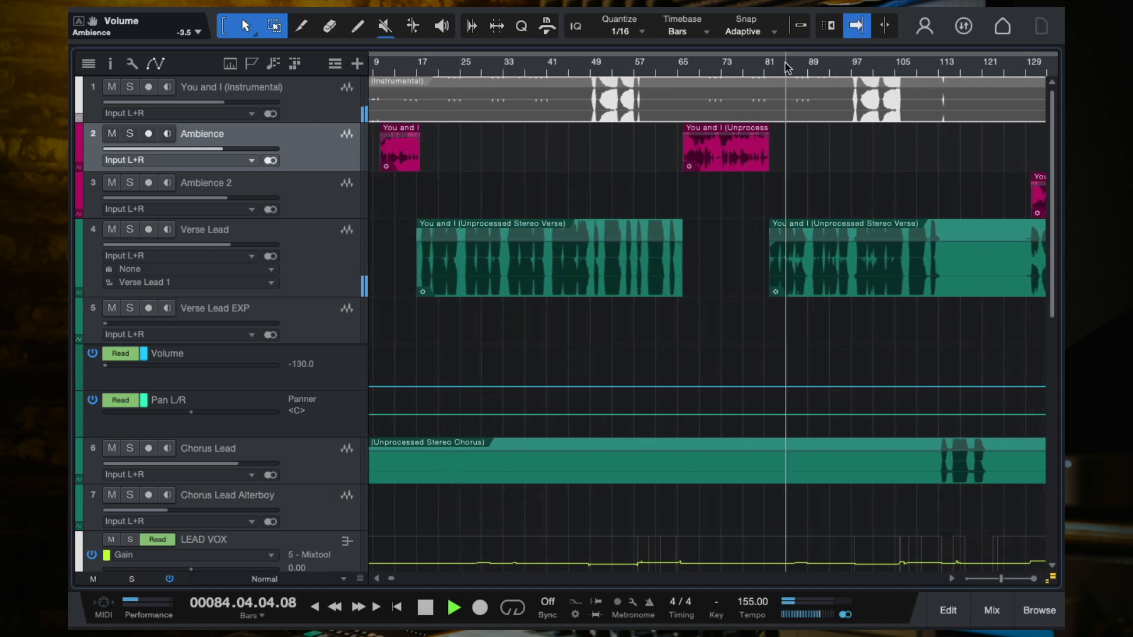
Step: Skip ahead to about bar 204 and listen to the lead vocal in the closing section
{"action": "key", "text": "w"}
{"action": "key", "text": "f"}
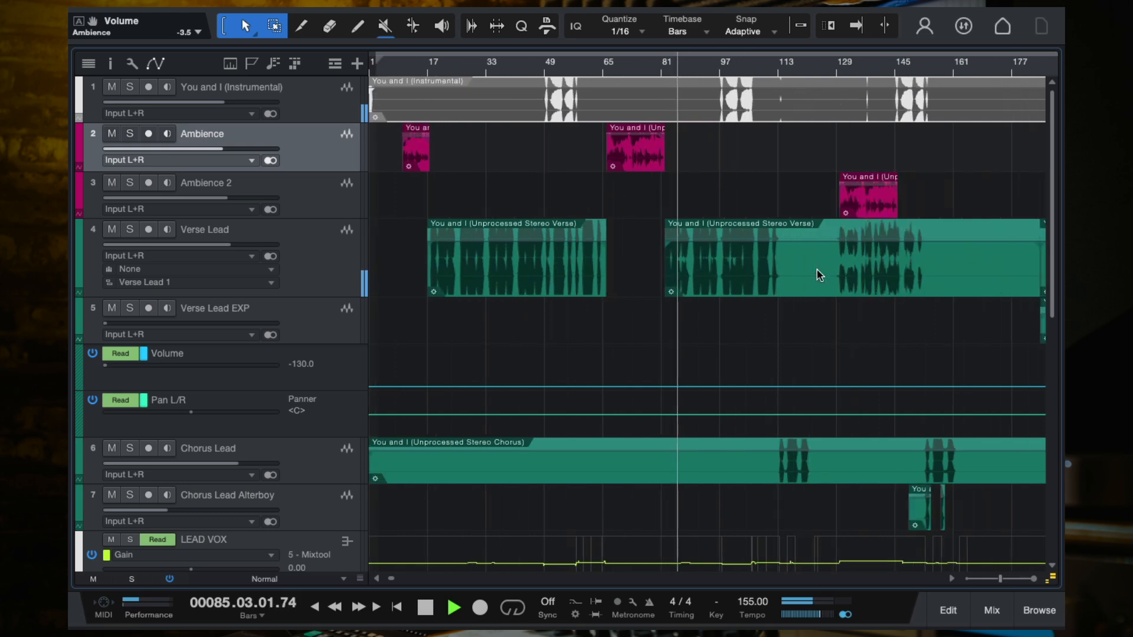
{"action": "left_click", "coordinate": [880, 66]}
{"action": "key", "text": "w"}
{"action": "left_click", "coordinate": [887, 66]}
{"action": "key", "text": "f"}
{"action": "key", "text": "f"}
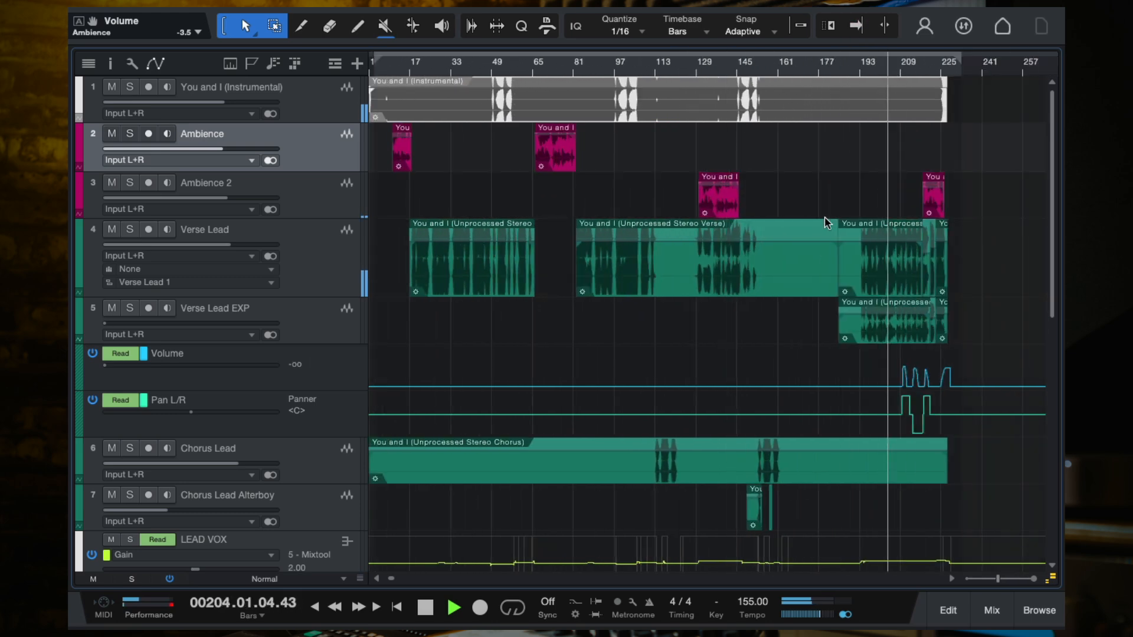
Step: Return to about bar 23 in the first verse and set the LEAD VOX bus volume to -3.0, resuming playback
{"action": "left_click", "coordinate": [428, 69]}
{"action": "key", "text": "e"}
{"action": "key", "text": "f"}
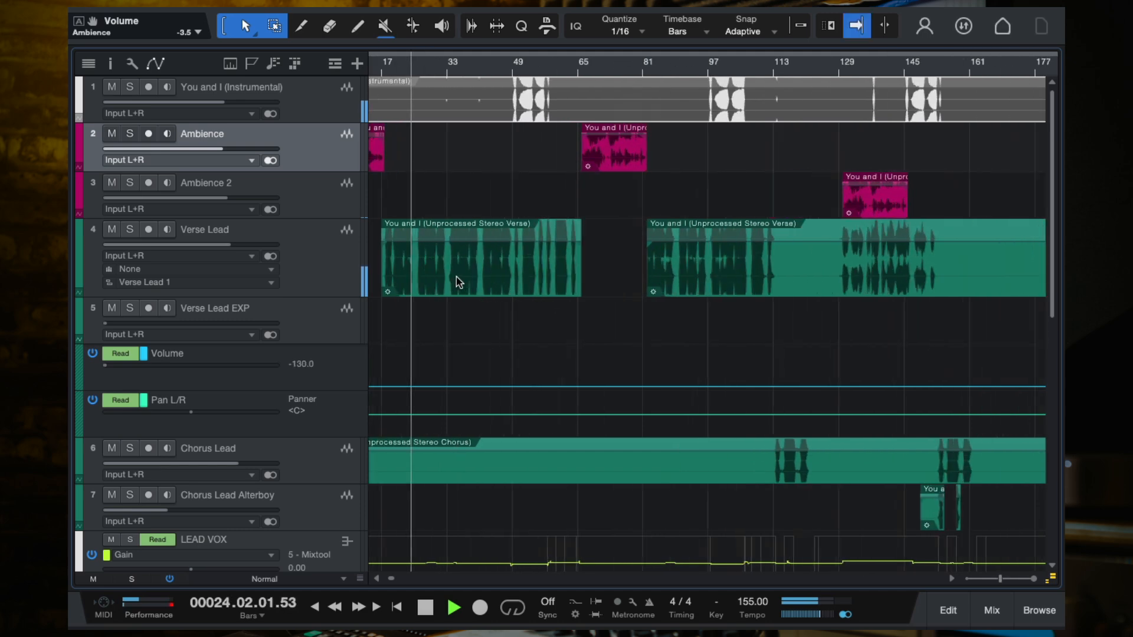
{"action": "key", "text": "space"}
{"action": "left_click", "coordinate": [991, 611]}
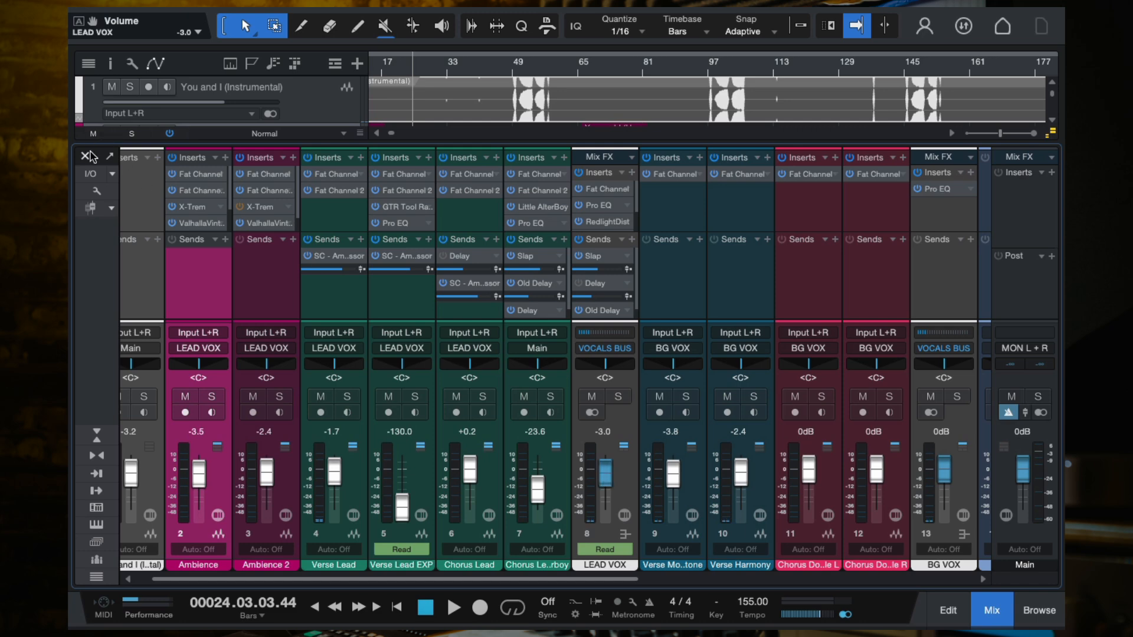
{"action": "key", "text": "F3"}
{"action": "key", "text": "space"}
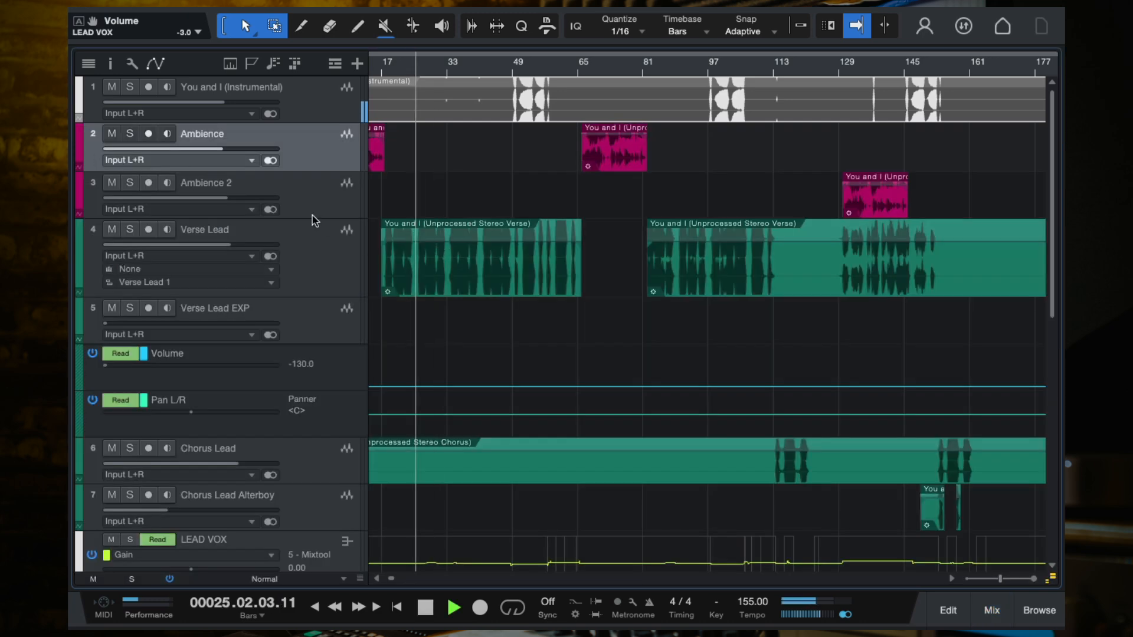
Step: Play from about bar 15 through the first verse to bar 59, listening to the lead vocal level
{"action": "scroll", "coordinate": [434, 303], "scroll_direction": "up", "scroll_amount": 3}
{"action": "scroll", "coordinate": [554, 316], "scroll_direction": "up", "scroll_amount": 3}
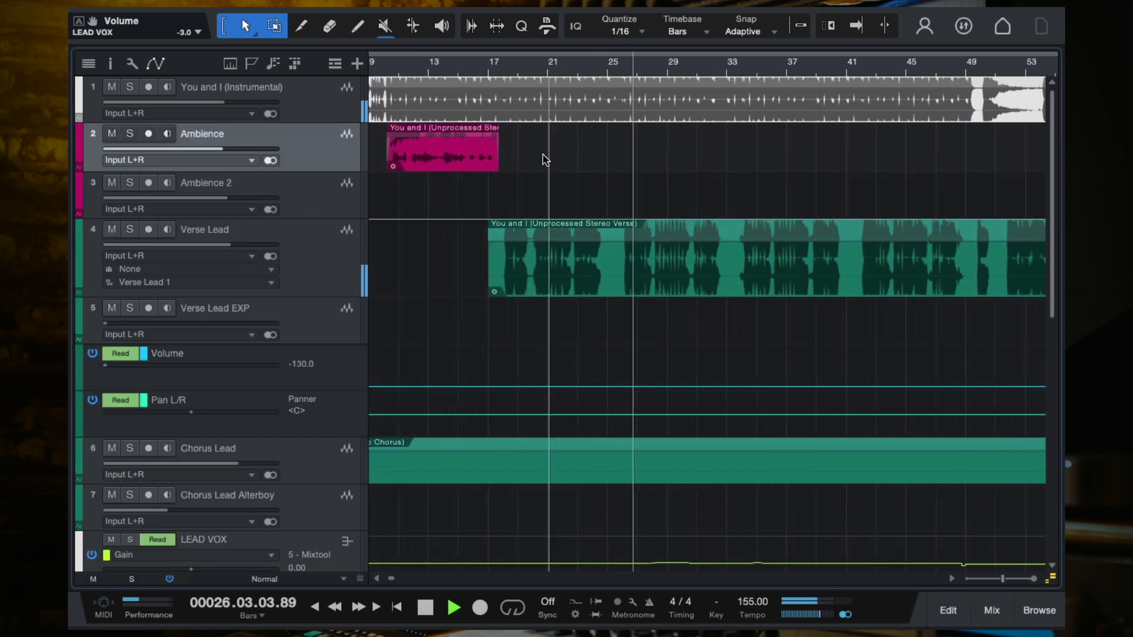
{"action": "left_click", "coordinate": [467, 63]}
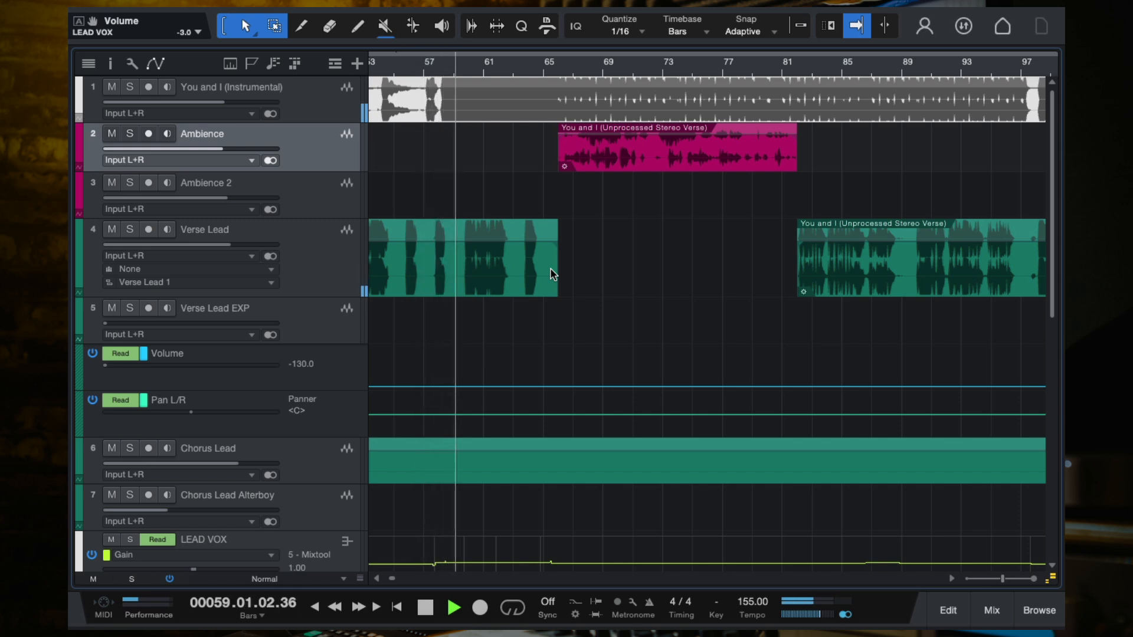
{"action": "key", "text": "space"}
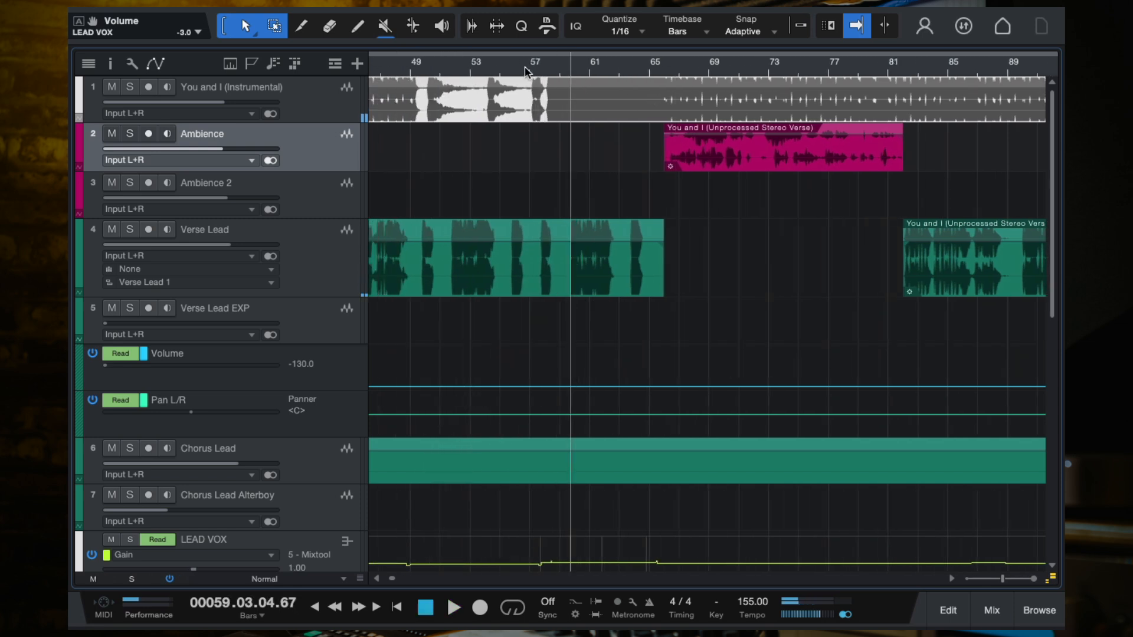
Step: Replay from about bar 55 to bar 57 and listen to the delay tail on the lead vocal
{"action": "left_click", "coordinate": [506, 63]}
{"action": "scroll", "coordinate": [533, 435], "scroll_direction": "down", "scroll_amount": 3}
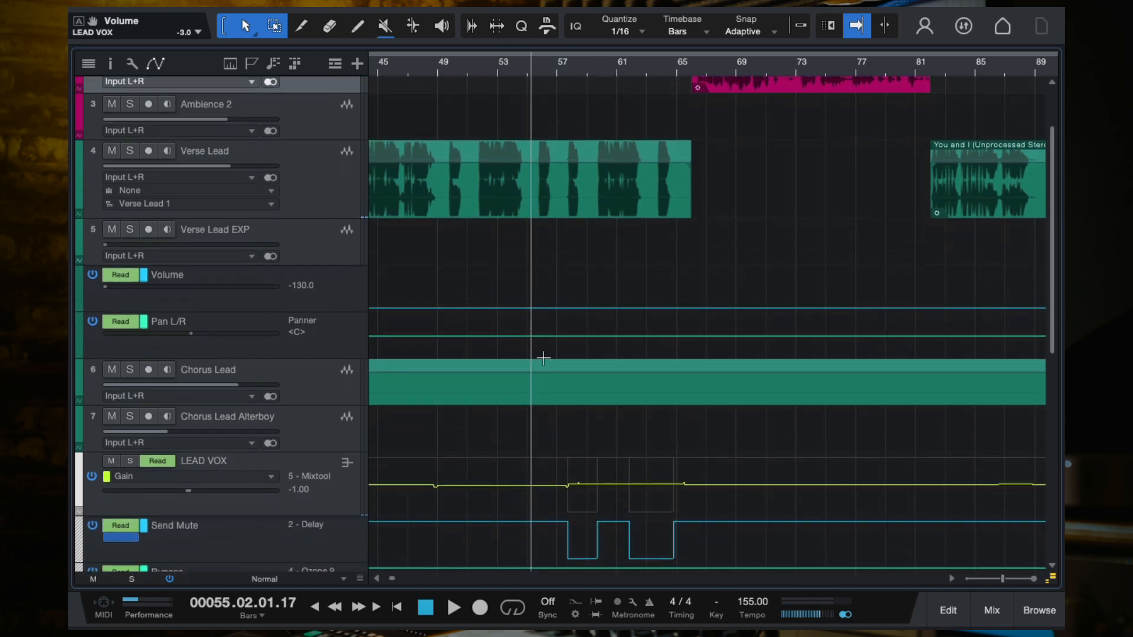
{"action": "key", "text": "space"}
{"action": "key", "text": "e"}
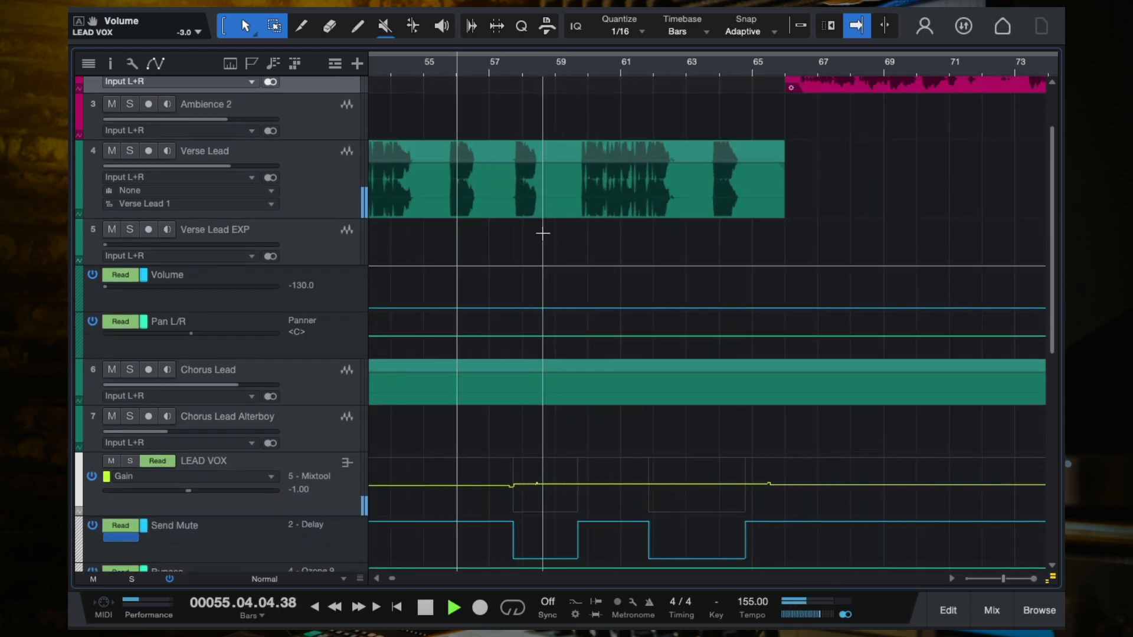
{"action": "key", "text": "f"}
{"action": "key", "text": "space"}
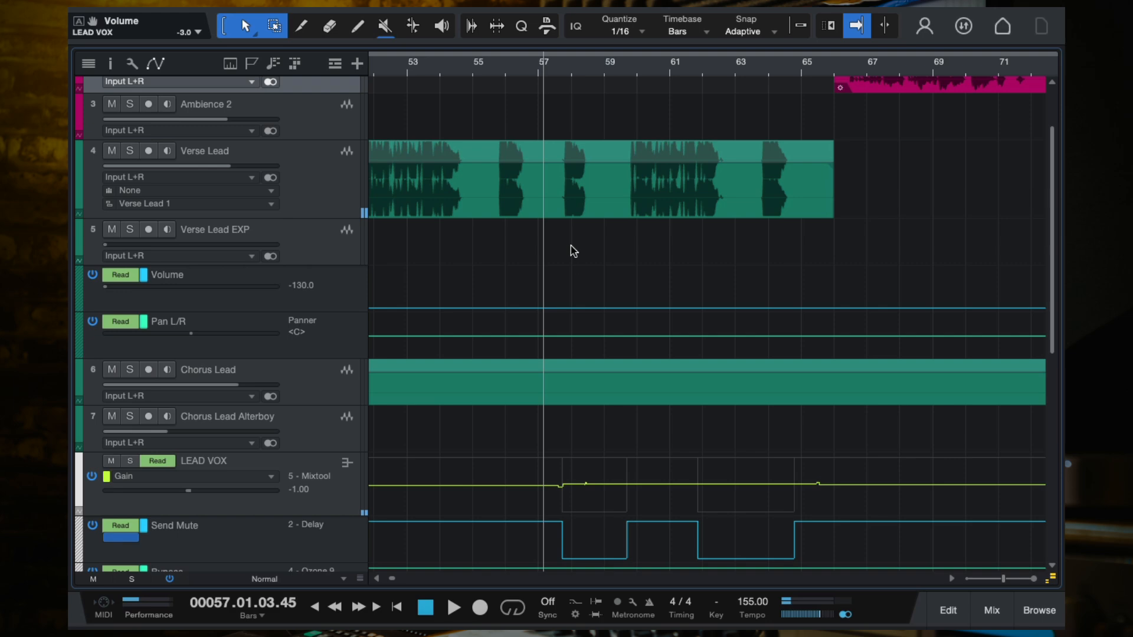
Step: Replay bar 55 while checking the Old Delay FX channel, and show its volume automation as a track in the arrangement
{"action": "left_click", "coordinate": [987, 620]}
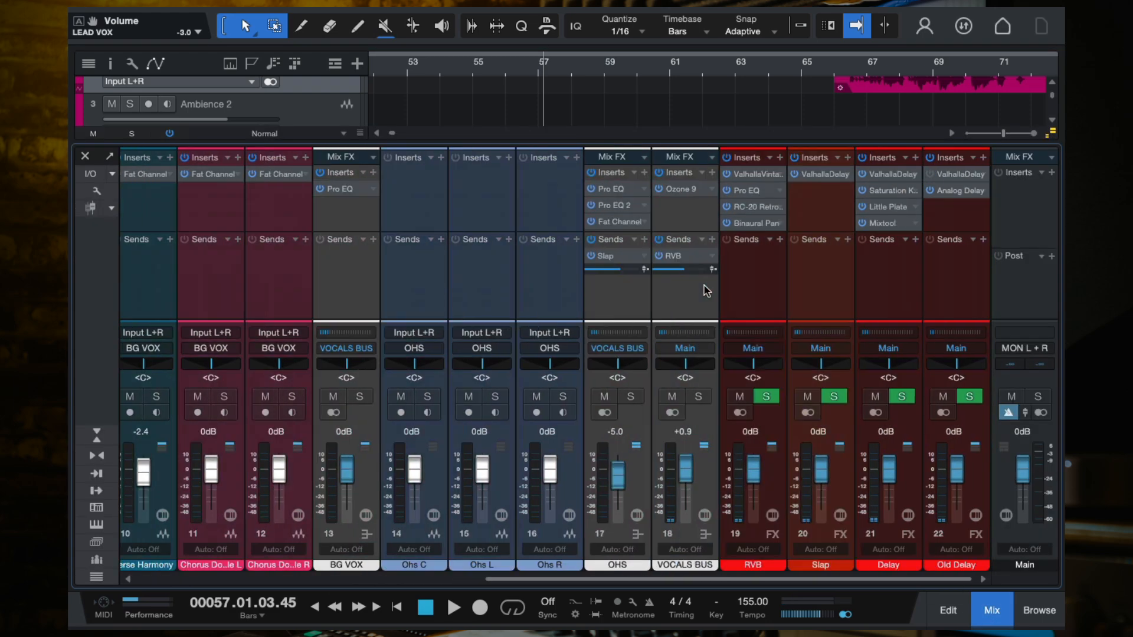
{"action": "left_click", "coordinate": [963, 277]}
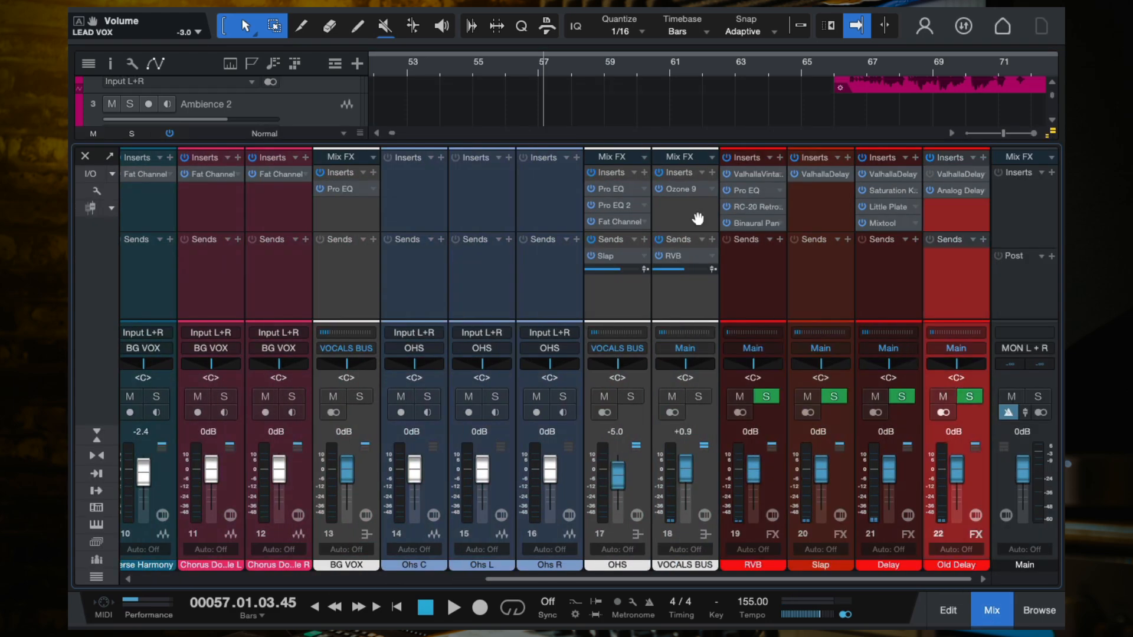
{"action": "left_click", "coordinate": [491, 82]}
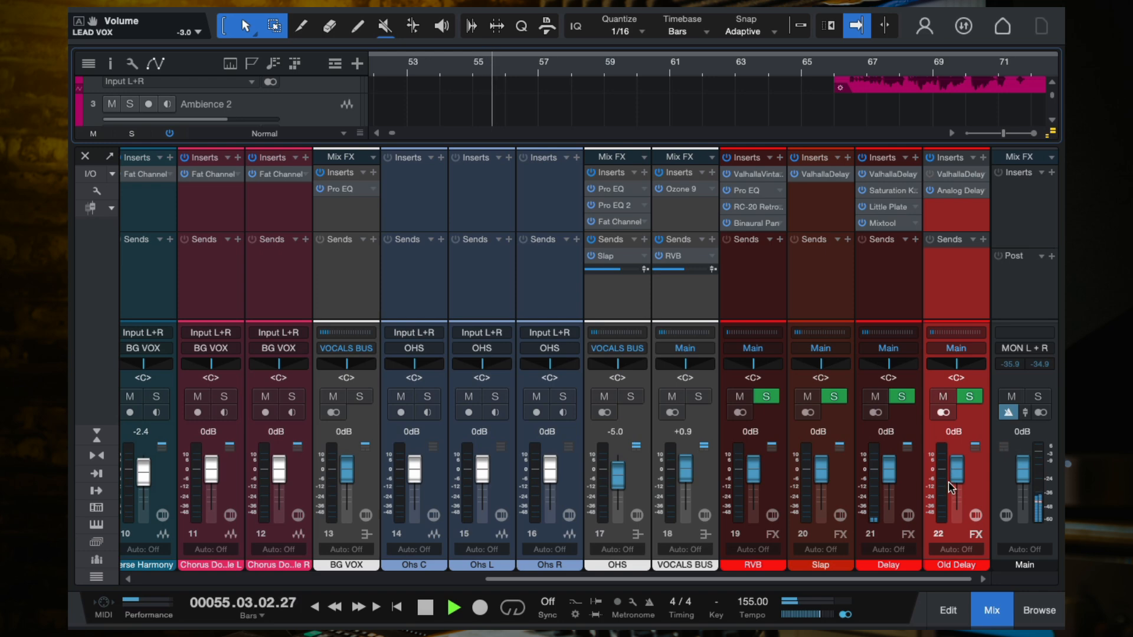
{"action": "left_click_drag", "start_coordinate": [959, 478], "coordinate": [957, 326]}
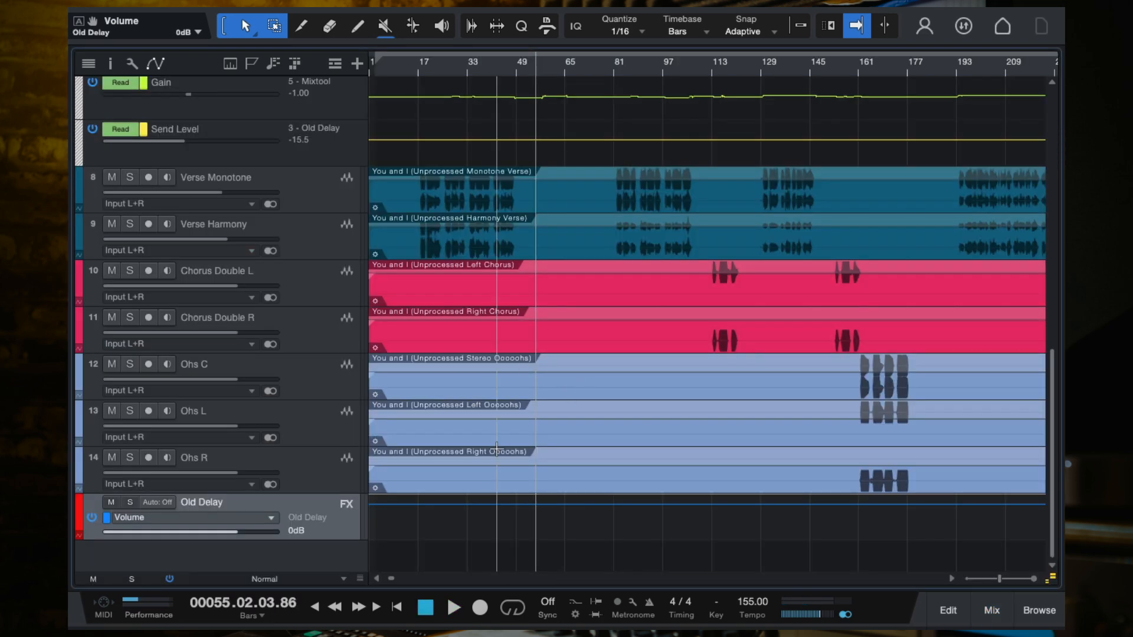
Step: Set the Old Delay volume automation to Write and start playback from about bar 38
{"action": "key", "text": "e"}
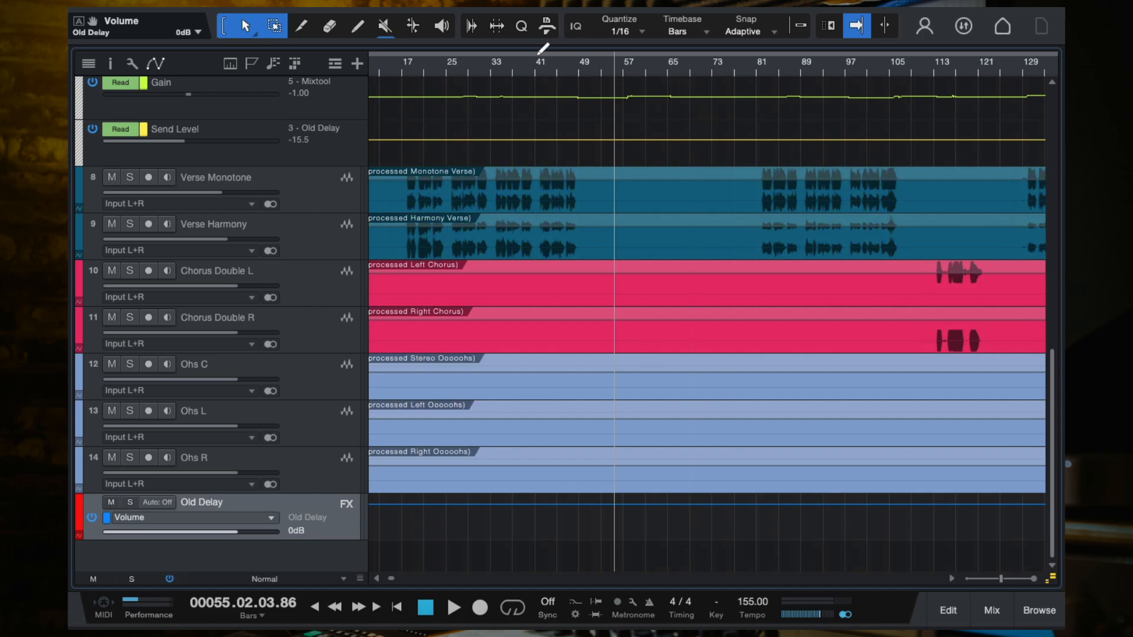
{"action": "left_click", "coordinate": [524, 74]}
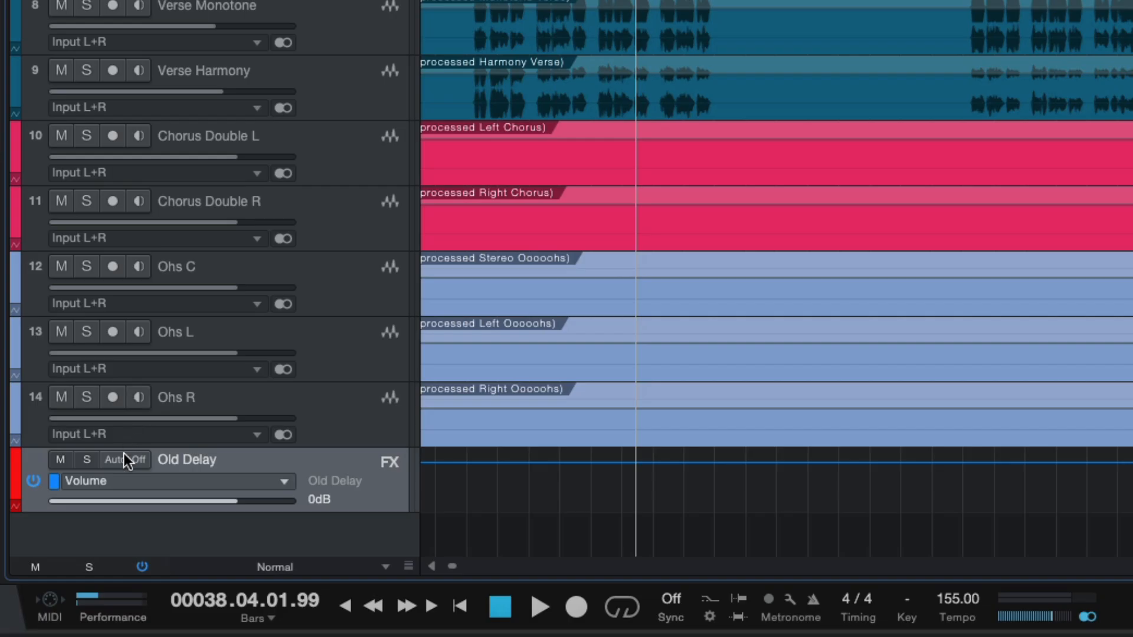
{"action": "left_click", "coordinate": [157, 502]}
{"action": "left_click", "coordinate": [158, 577]}
{"action": "key", "text": "space"}
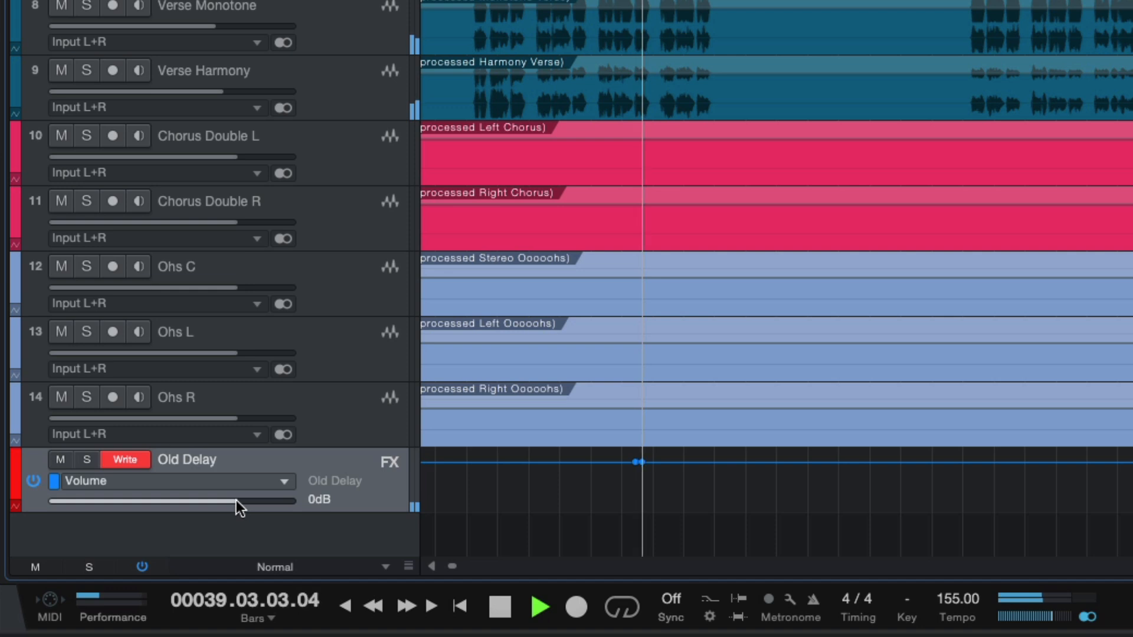
Step: Move playback on to about bar 54 and record the Old Delay volume rising to +8.7 by bar 57
{"action": "left_click", "coordinate": [692, 61]}
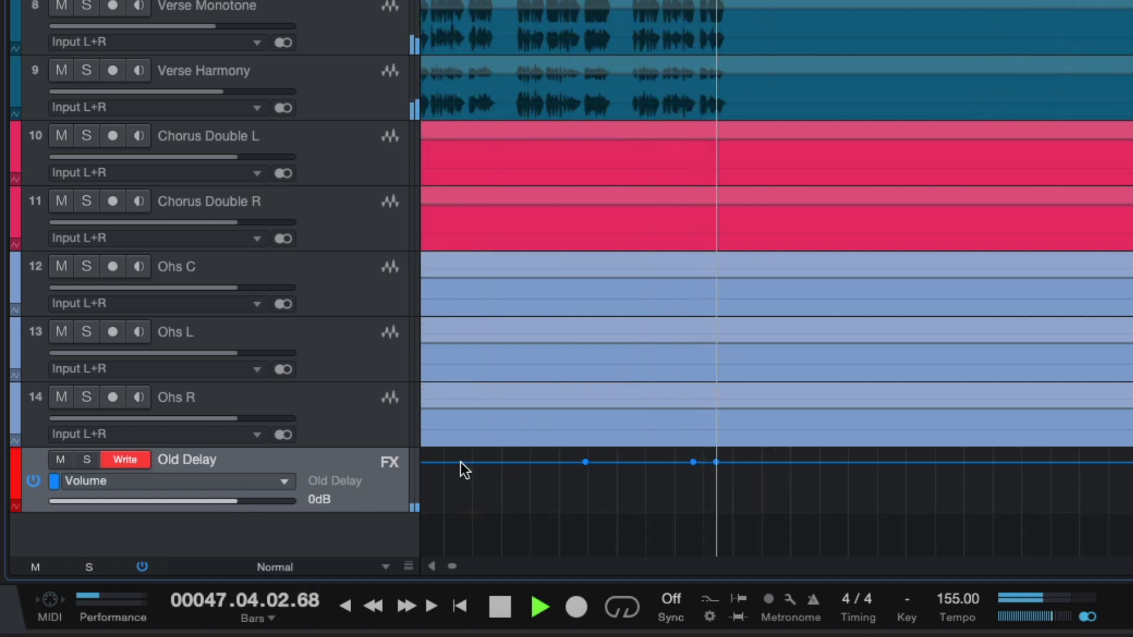
{"action": "key", "text": "space"}
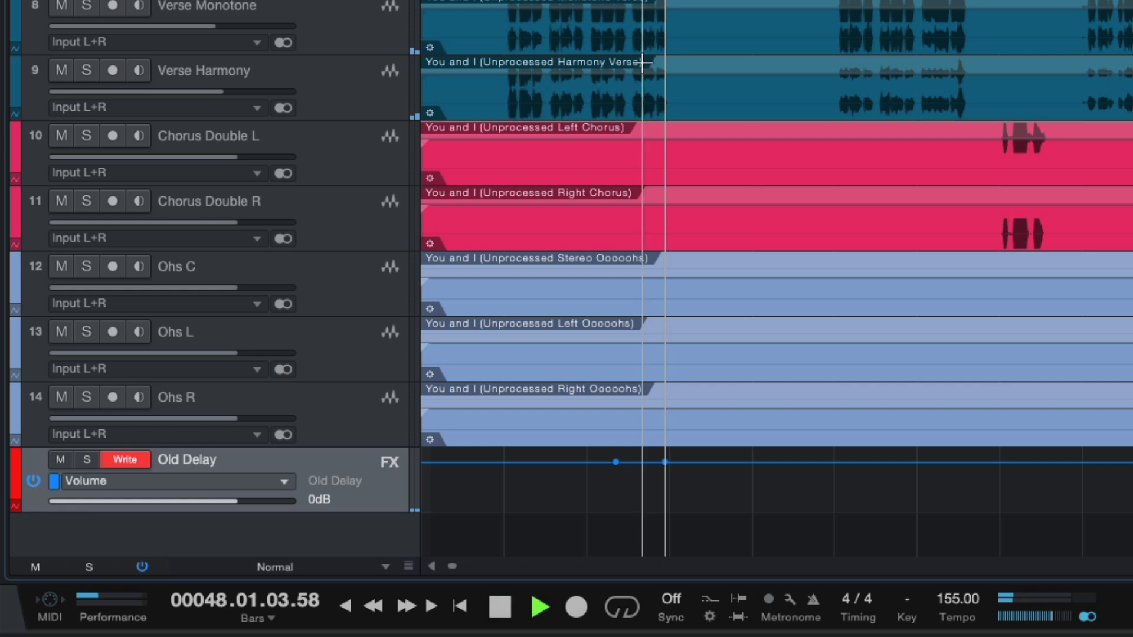
{"action": "key", "text": "space"}
{"action": "scroll", "coordinate": [675, 151], "scroll_direction": "up", "scroll_amount": 1}
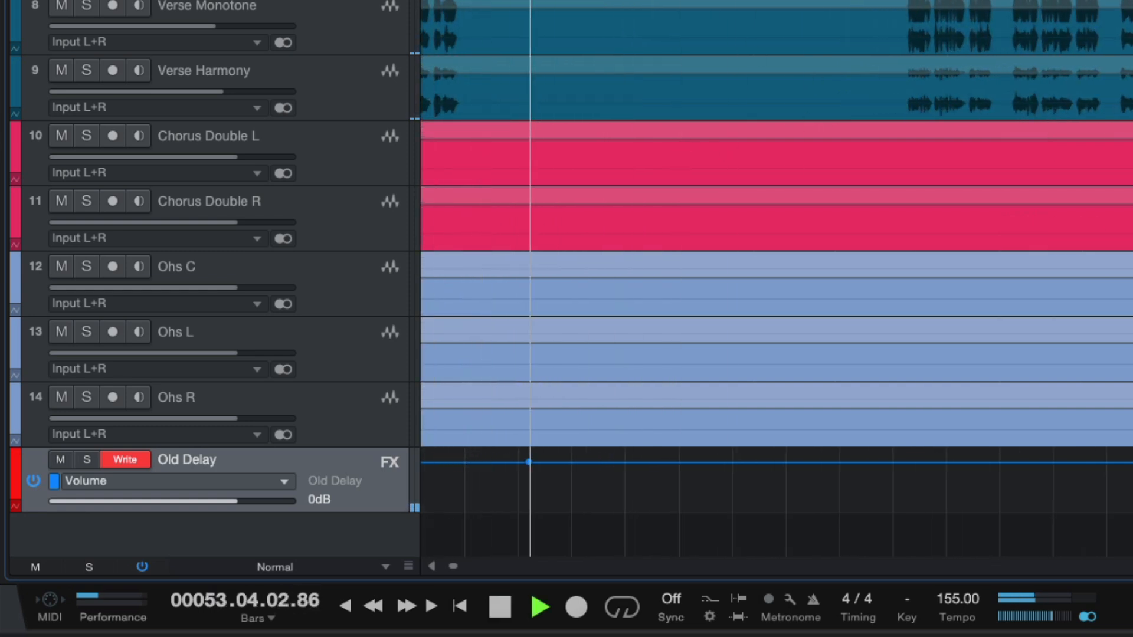
{"action": "scroll", "coordinate": [776, 224], "scroll_direction": "left", "scroll_amount": 3}
{"action": "key", "text": "w"}
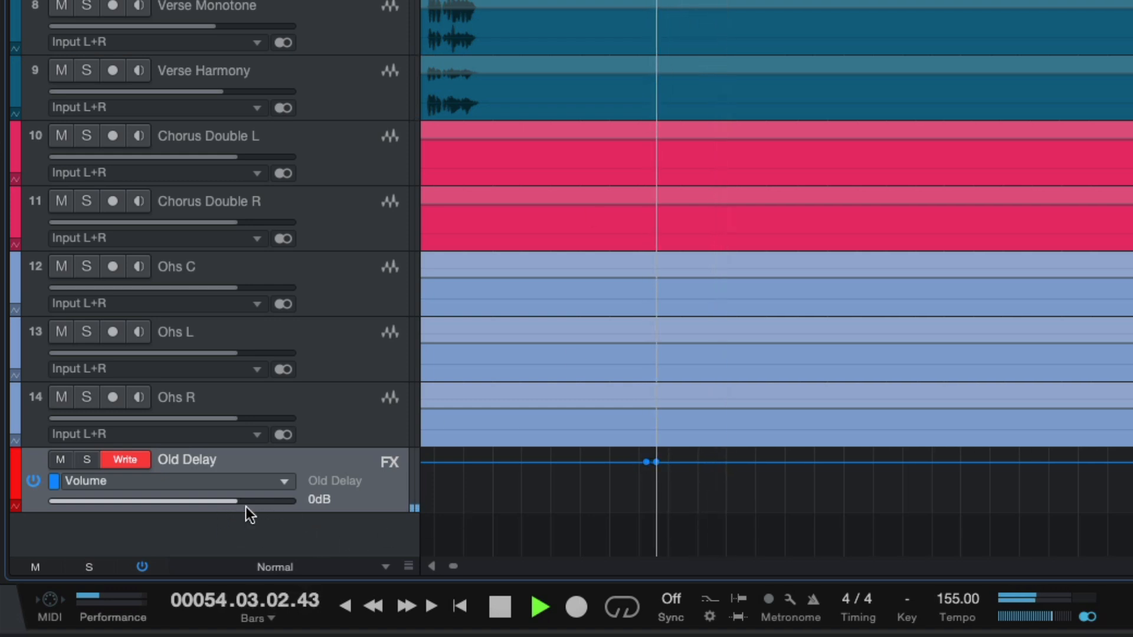
{"action": "left_click_drag", "start_coordinate": [246, 506], "coordinate": [285, 503]}
{"action": "key", "text": "space"}
Step: Set the Old Delay automation to Read and play back the recorded volume ride
{"action": "left_click", "coordinate": [124, 460]}
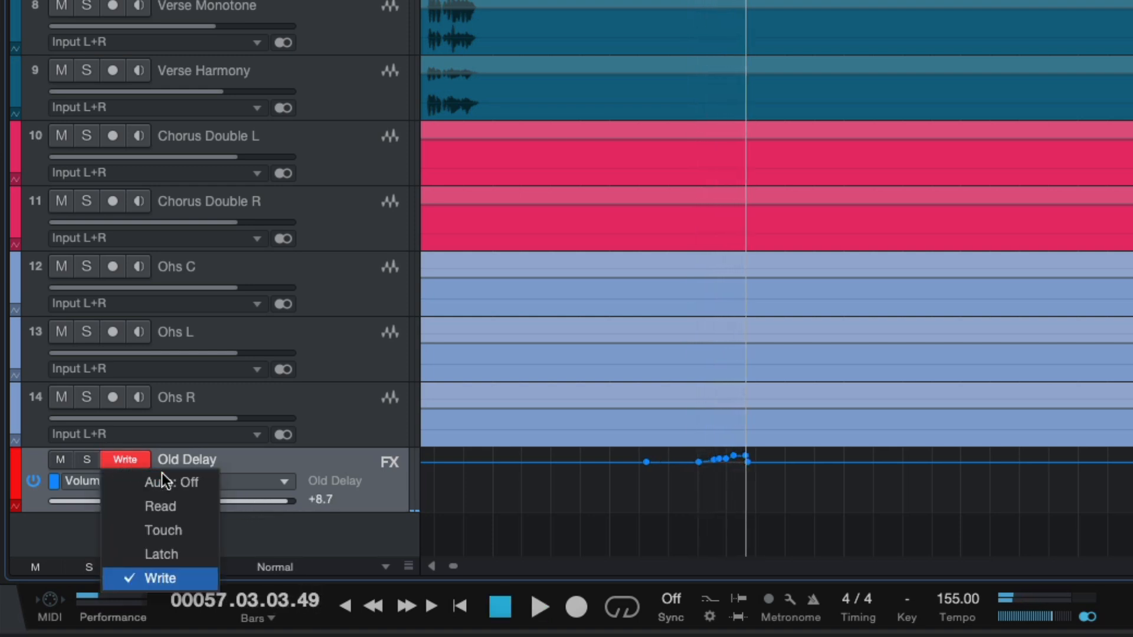
{"action": "left_click", "coordinate": [168, 505]}
{"action": "key", "text": "space"}
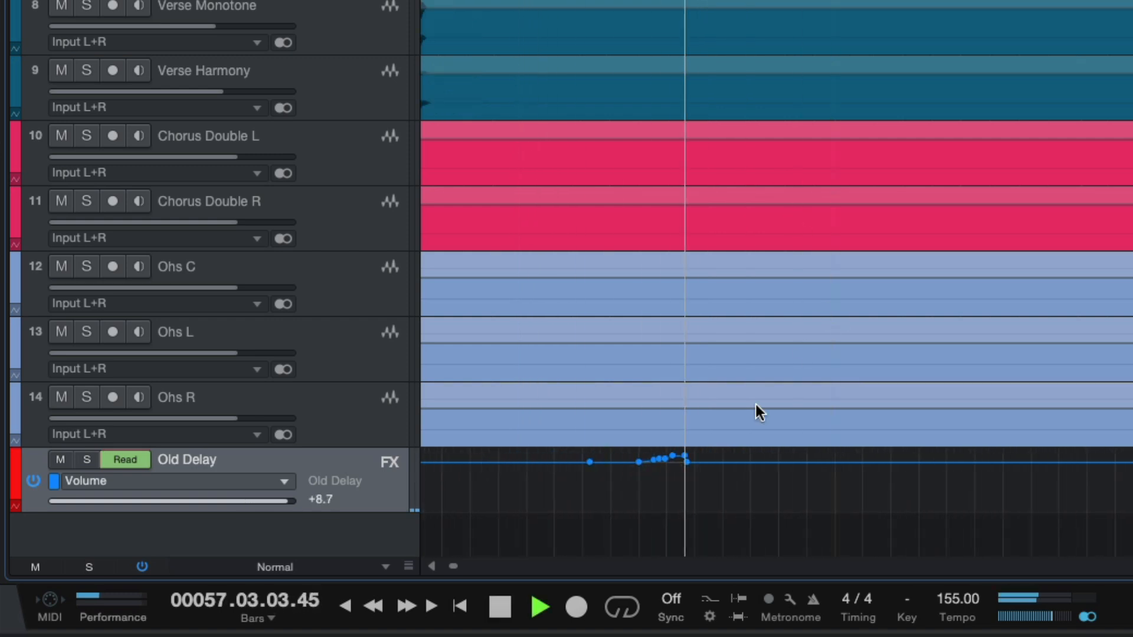
Step: Reshape the end of the Old Delay volume ride so it falls gradually back to 0 dB, and replay it
{"action": "key", "text": "space"}
{"action": "left_click_drag", "start_coordinate": [801, 460], "coordinate": [795, 470]}
{"action": "scroll", "coordinate": [794, 467], "scroll_direction": "down", "scroll_amount": 6}
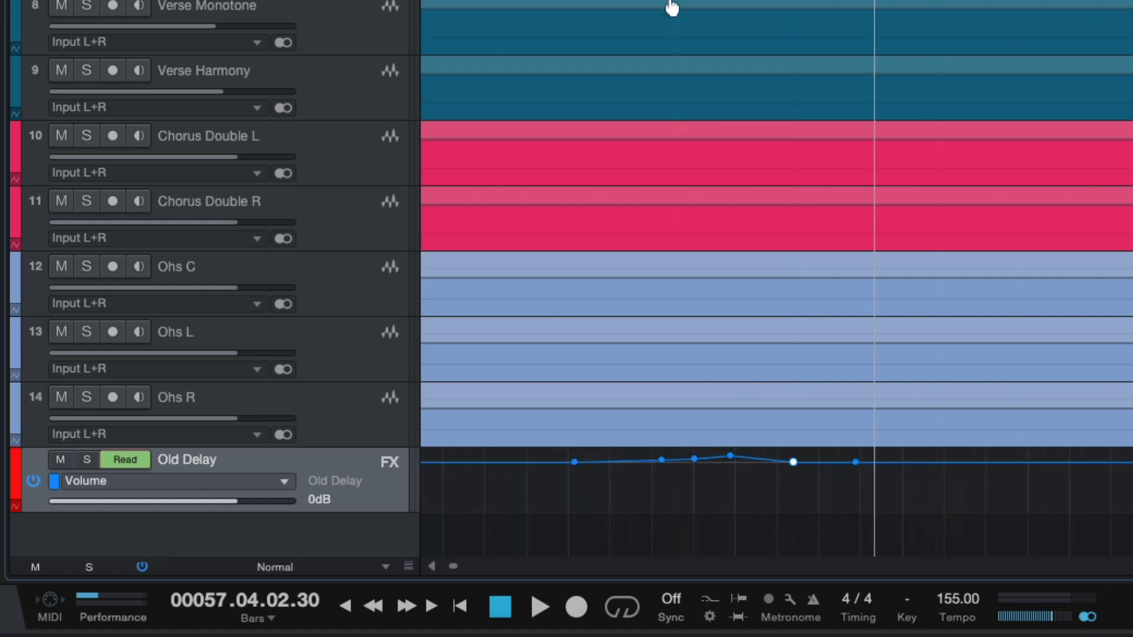
{"action": "key", "text": "space"}
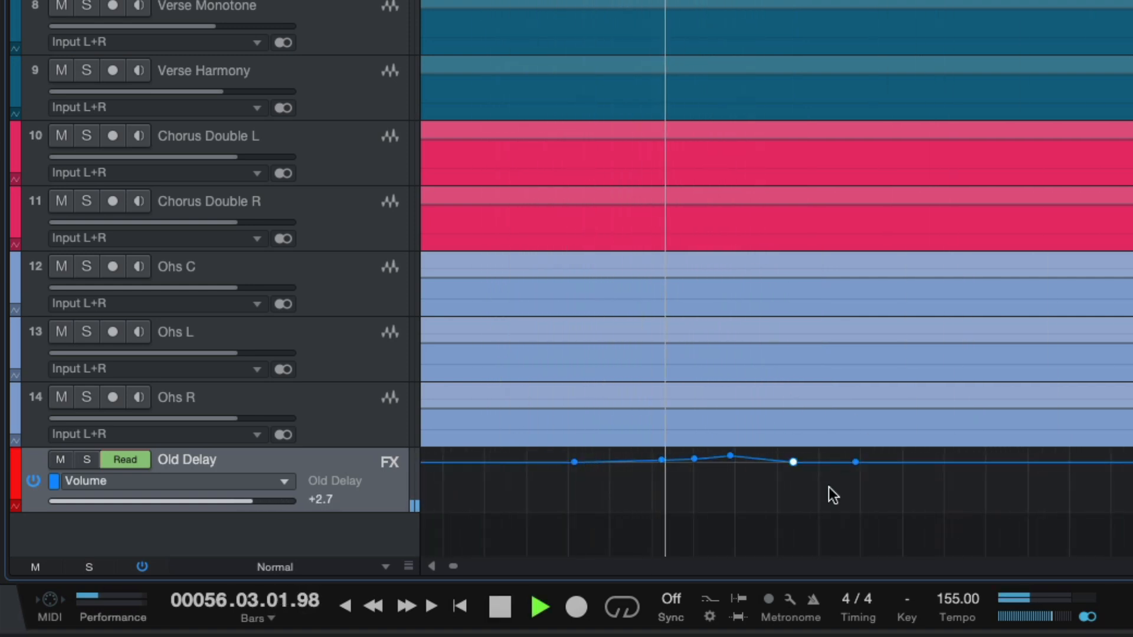
{"action": "key", "text": "space"}
Step: Move the Old Delay volume point after the peak to 57.2.1.25 and set its value to +2.0
{"action": "scroll", "coordinate": [664, 448], "scroll_direction": "up", "scroll_amount": 4}
{"action": "left_click_drag", "start_coordinate": [984, 462], "coordinate": [950, 463]}
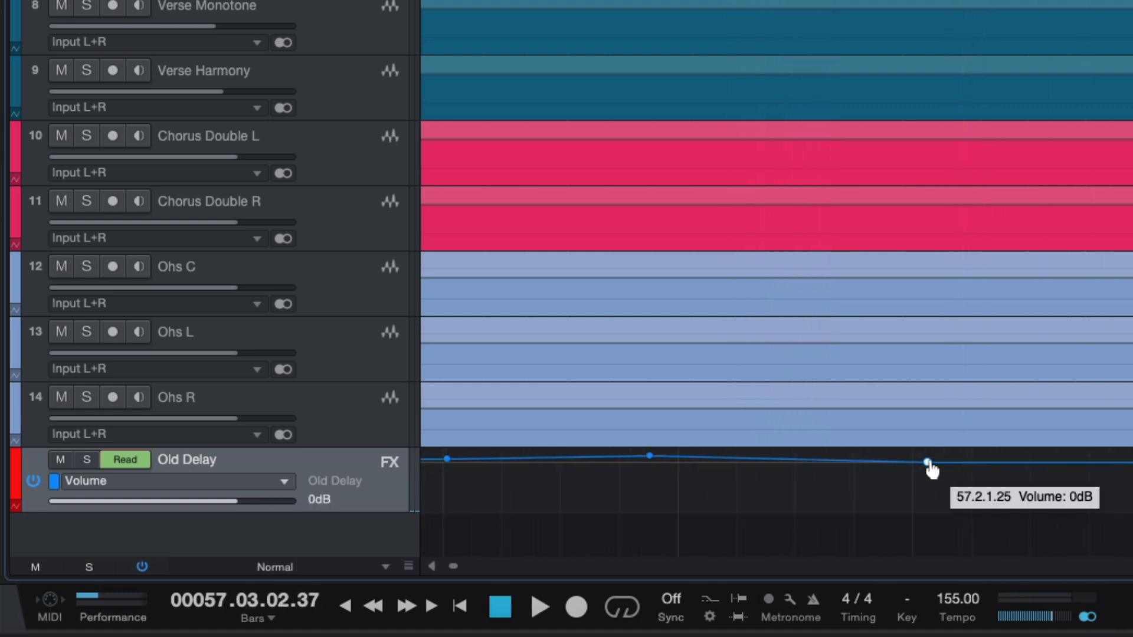
{"action": "right_click", "coordinate": [928, 463]}
{"action": "type", "text": "2"}
{"action": "key", "text": "Return"}
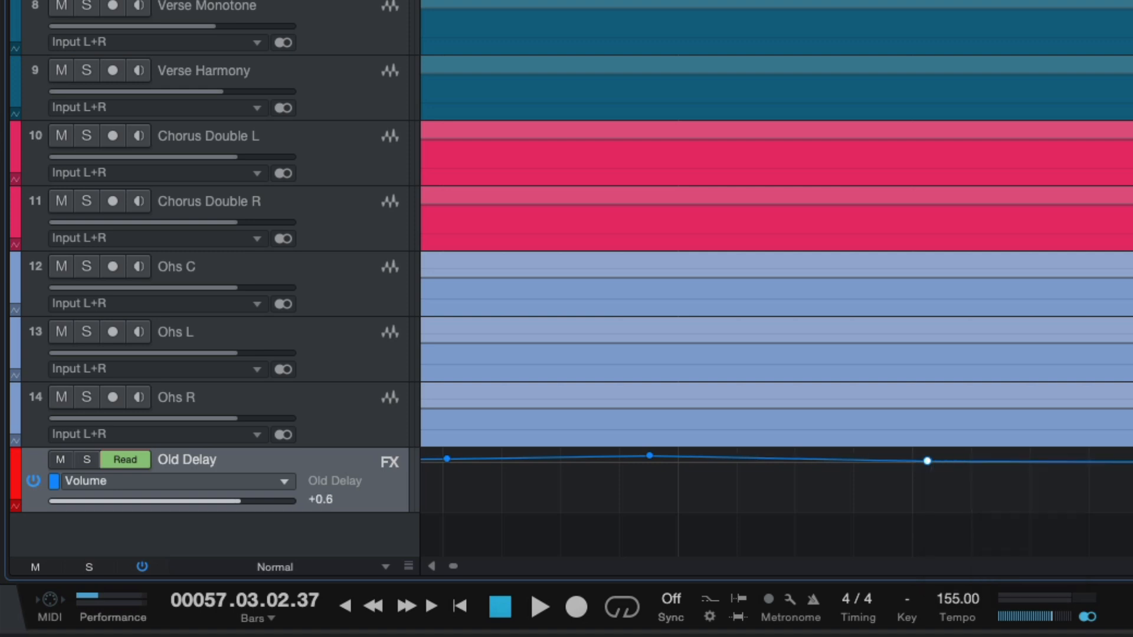
Step: Raise the Old Delay volume point after the peak further and replay the delay ride
{"action": "right_click", "coordinate": [967, 461]}
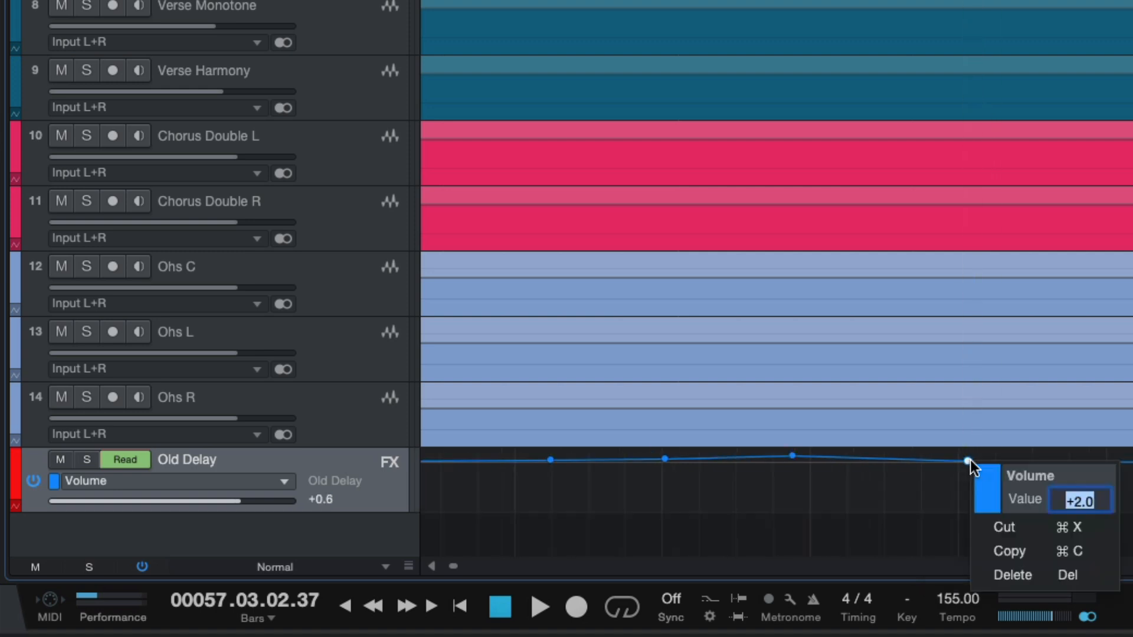
{"action": "key", "text": "Return"}
{"action": "scroll", "coordinate": [699, 254], "scroll_direction": "down", "scroll_amount": 3}
{"action": "key", "text": "space"}
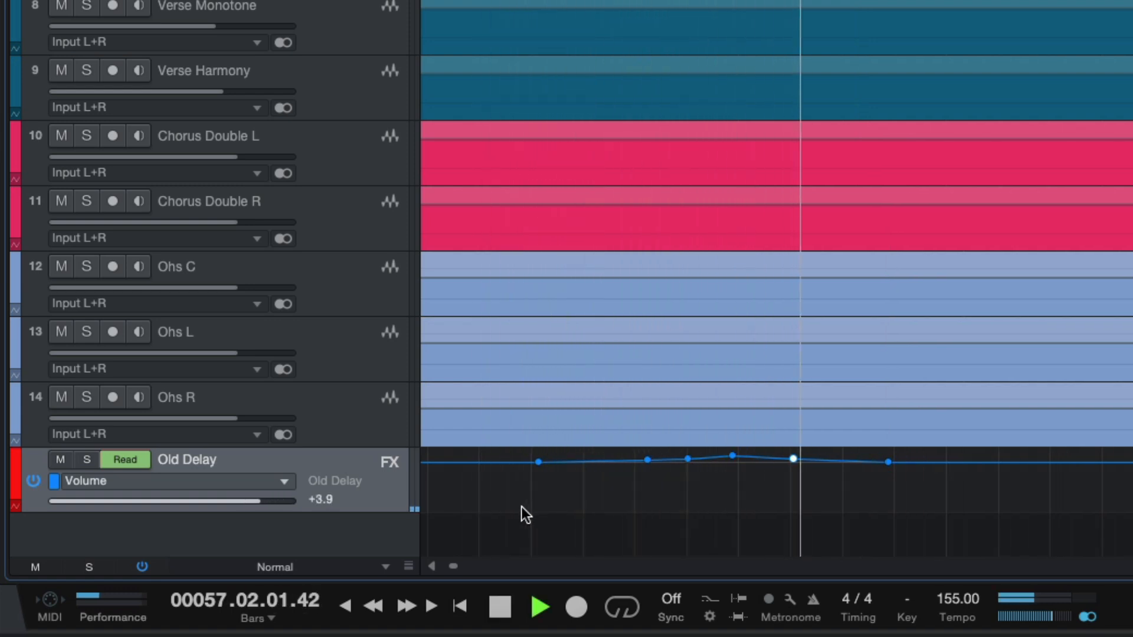
Step: Play on to about bar 70 and listen to the transition into the second Ambience section
{"action": "scroll", "coordinate": [538, 519], "scroll_direction": "down", "scroll_amount": 3}
{"action": "scroll", "coordinate": [663, 518], "scroll_direction": "down", "scroll_amount": 3}
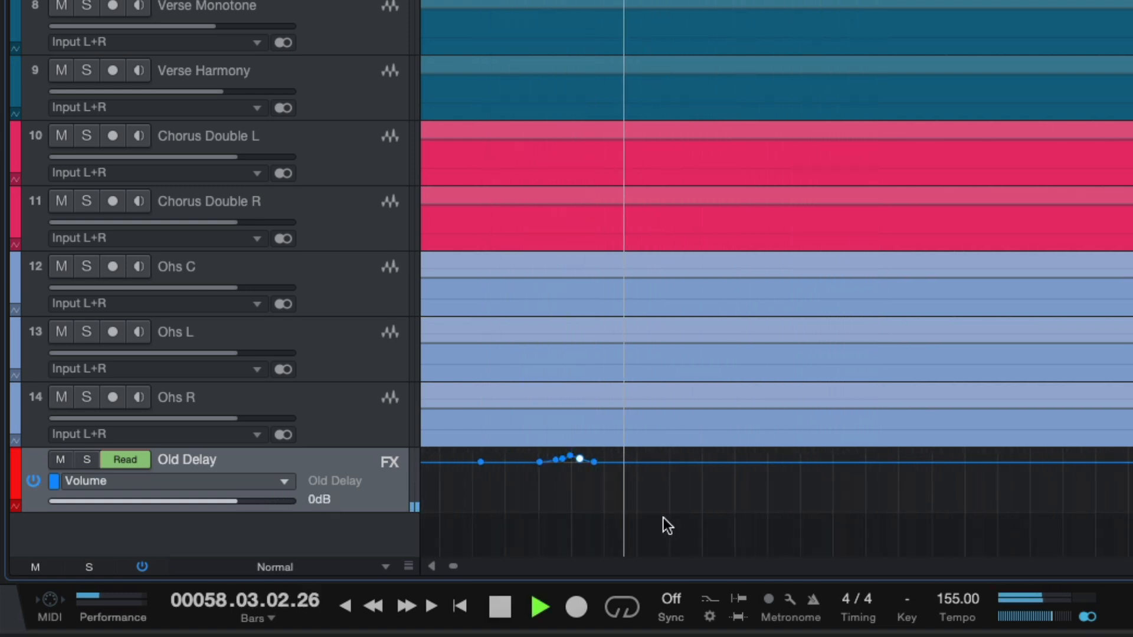
{"action": "scroll", "coordinate": [663, 518], "scroll_direction": "down", "scroll_amount": 2}
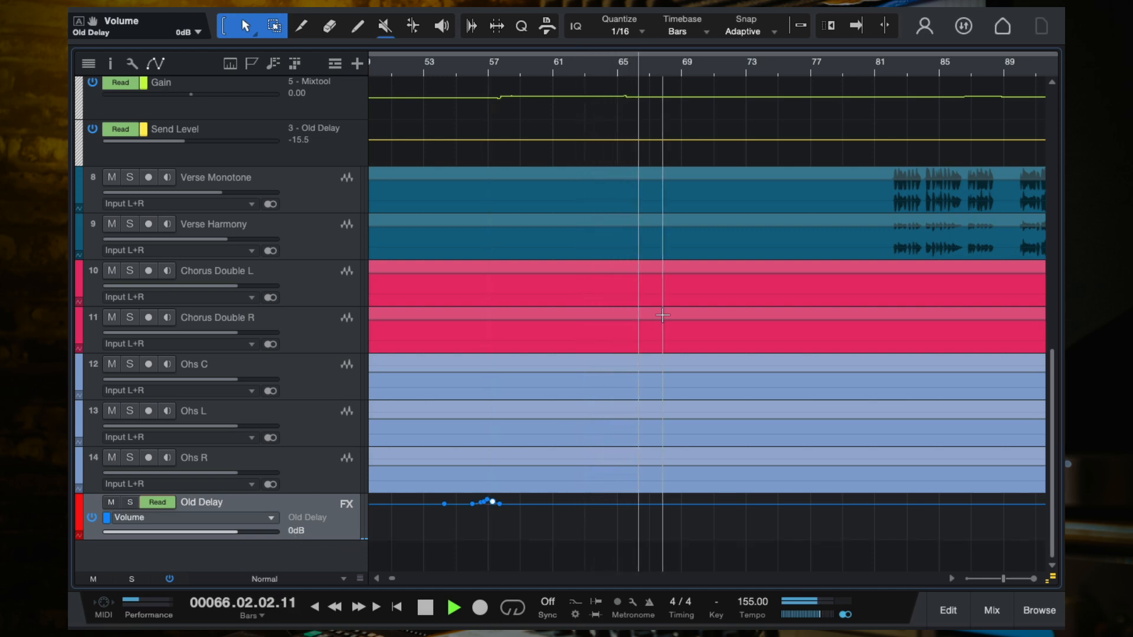
{"action": "scroll", "coordinate": [655, 301], "scroll_direction": "up", "scroll_amount": 10}
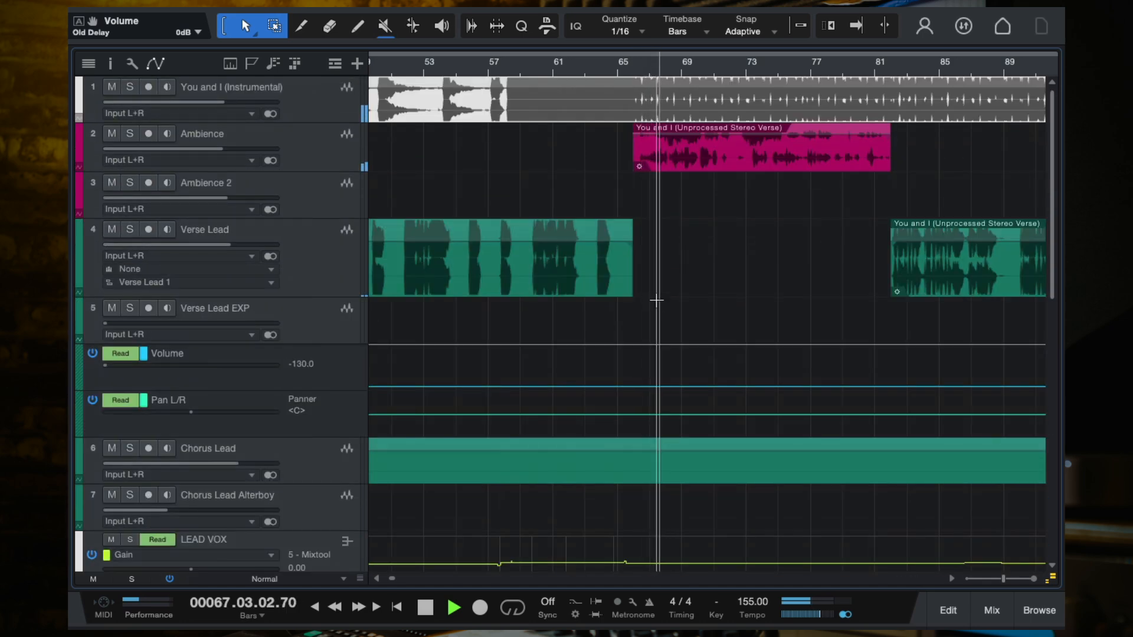
{"action": "scroll", "coordinate": [656, 300], "scroll_direction": "down", "scroll_amount": 2}
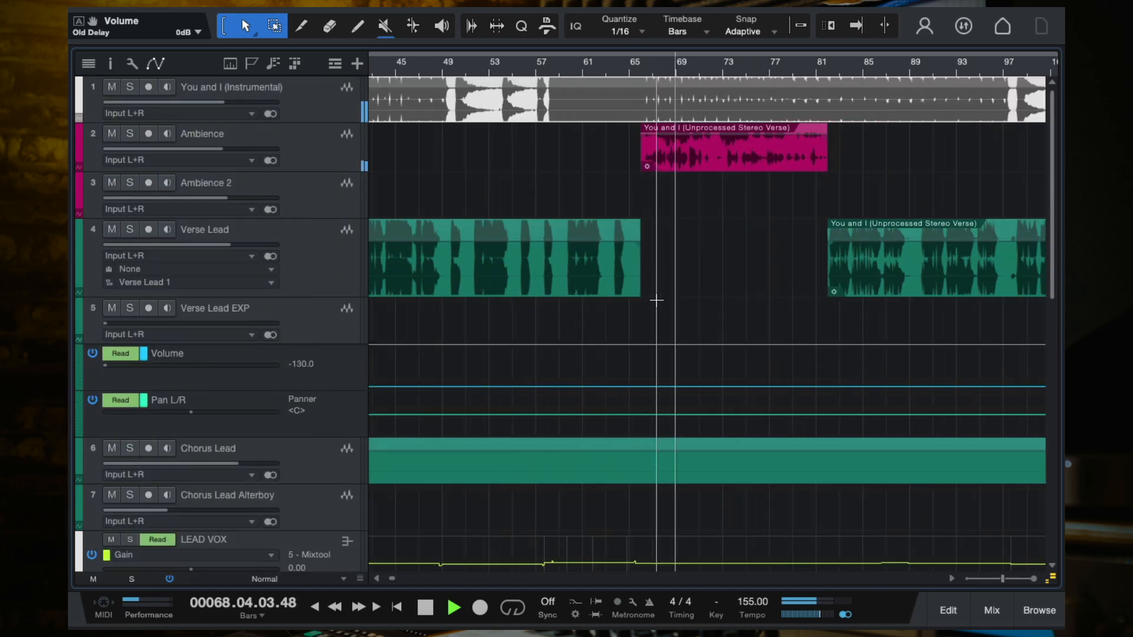
{"action": "scroll", "coordinate": [656, 301], "scroll_direction": "down", "scroll_amount": 6}
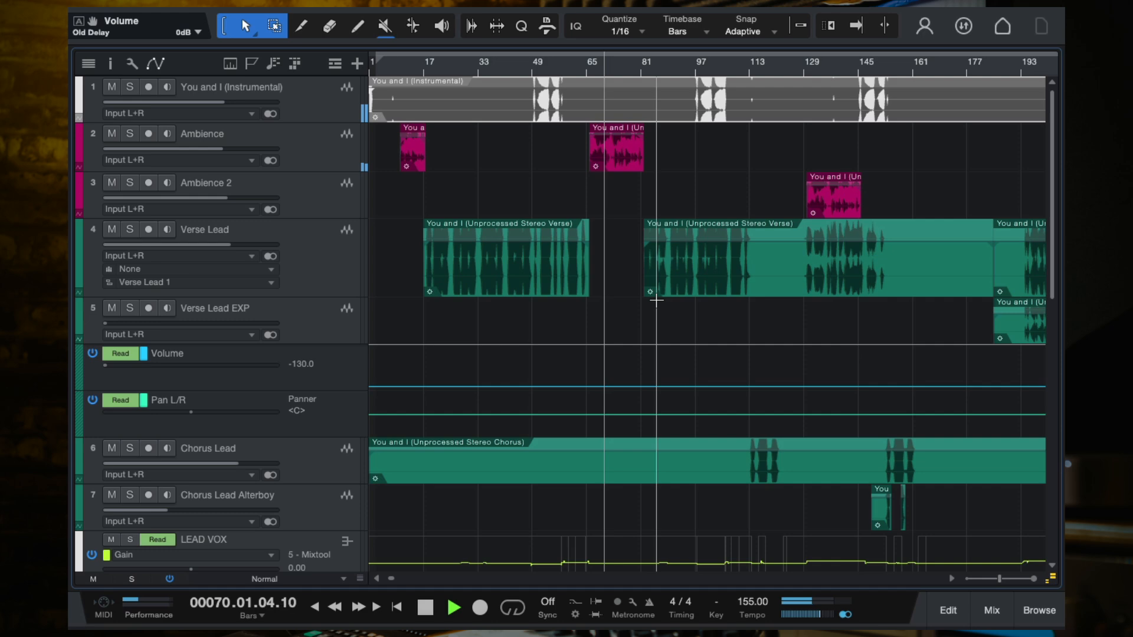
Step: Solo the Ambience track for its first section near bar 10 and open its ValhallaVintageVerb insert
{"action": "scroll", "coordinate": [656, 300], "scroll_direction": "up", "scroll_amount": 1}
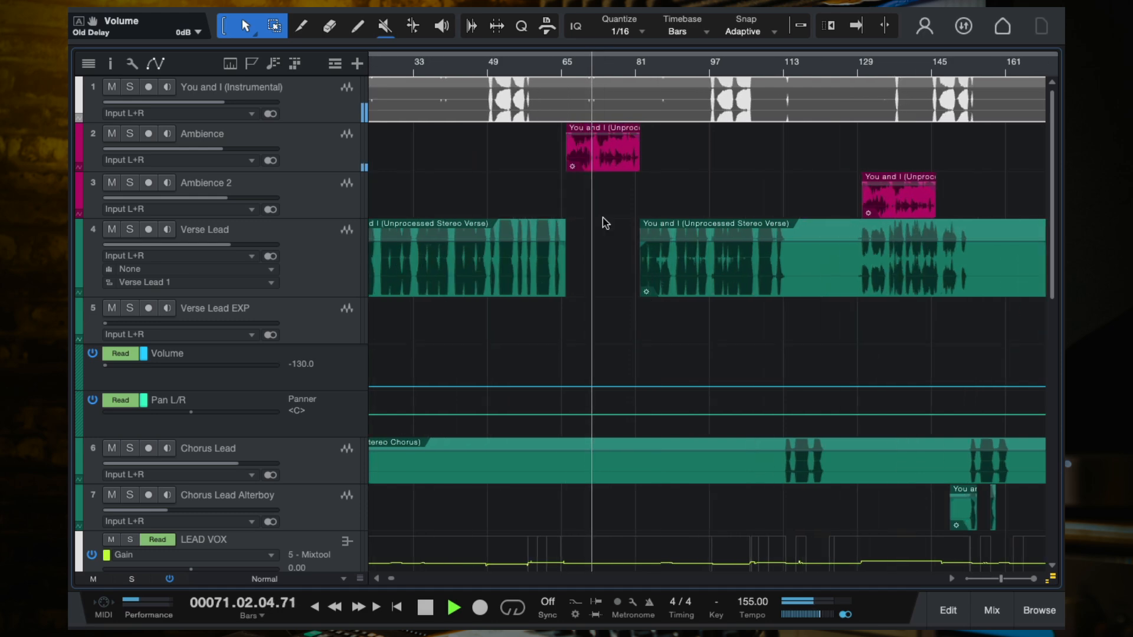
{"action": "scroll", "coordinate": [603, 223], "scroll_direction": "left", "scroll_amount": 3}
{"action": "left_click", "coordinate": [318, 156]}
{"action": "key", "text": "F3"}
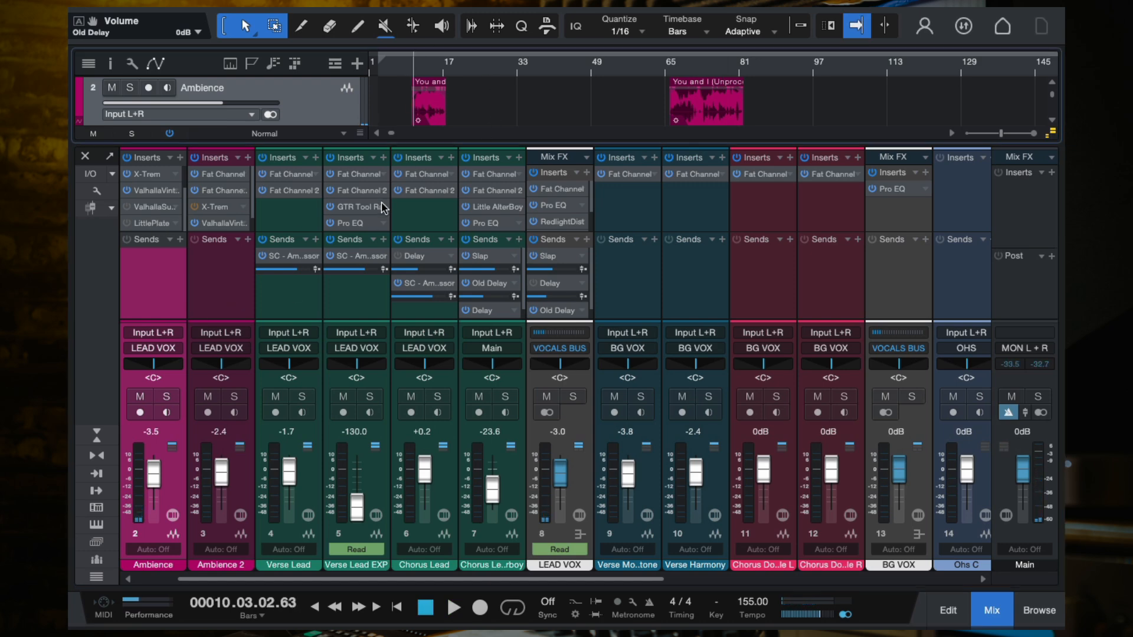
{"action": "left_click", "coordinate": [167, 397]}
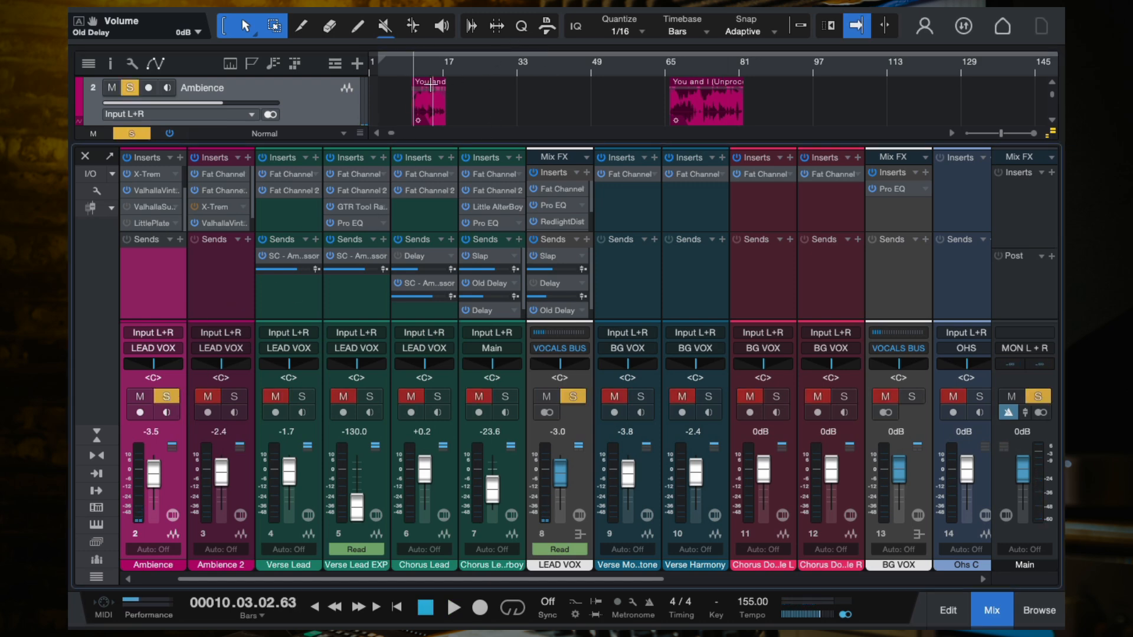
{"action": "left_click", "coordinate": [143, 192]}
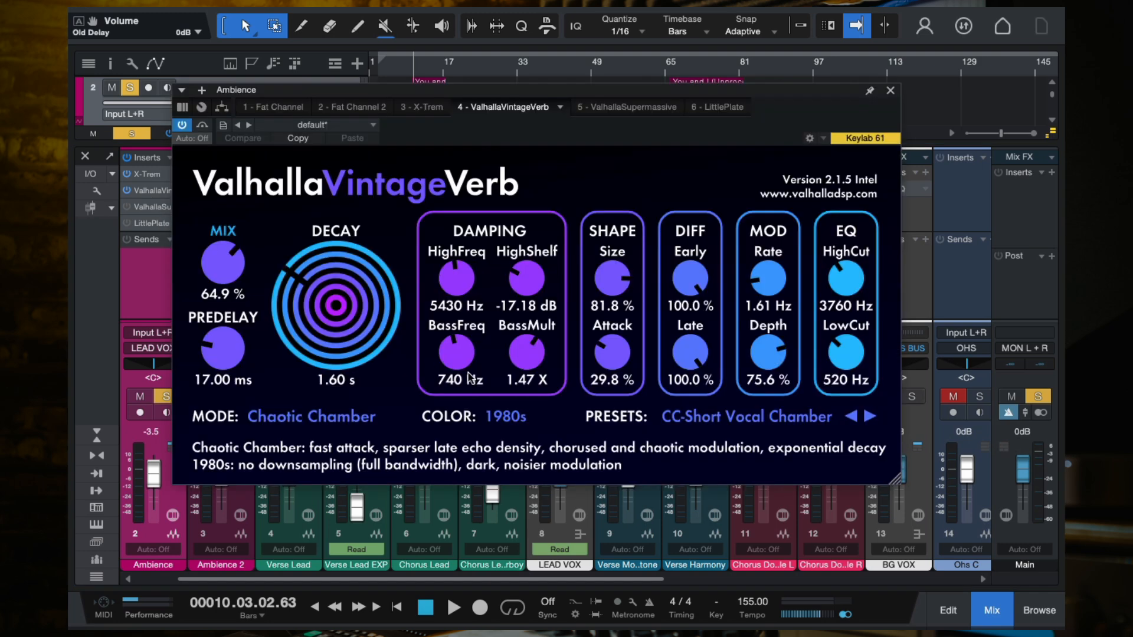
Step: Set the Ambience track's ValhallaVintageVerb mix to 88.5 % and decay to 1.92 s, and take the track out of solo
{"action": "mouse_move", "coordinate": [231, 271]}
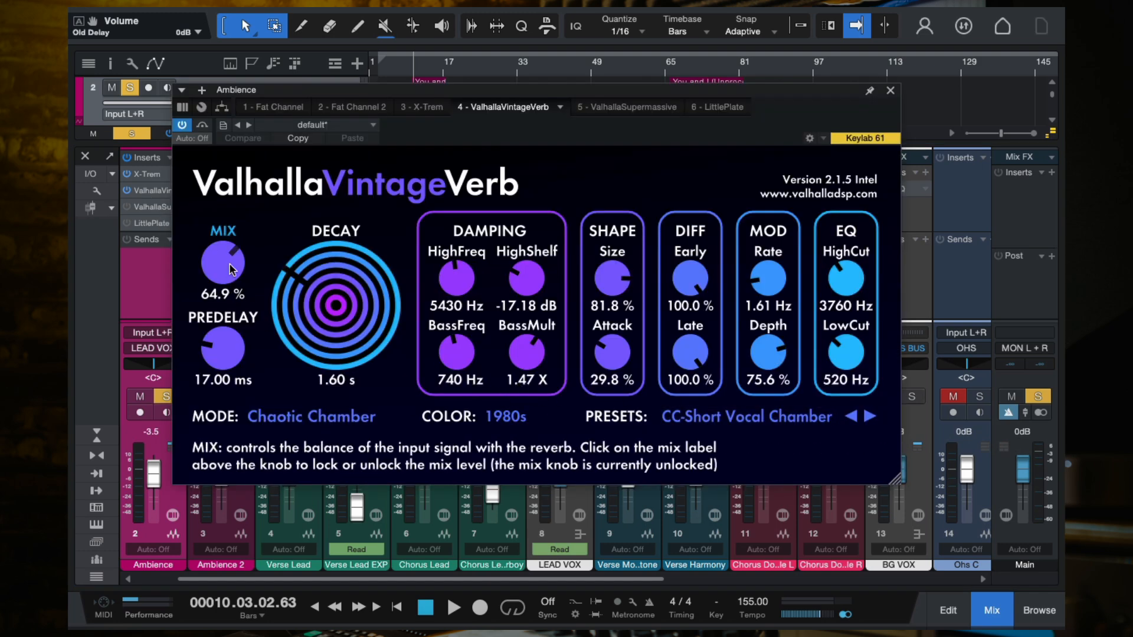
{"action": "left_click_drag", "start_coordinate": [231, 269], "coordinate": [232, 186]}
{"action": "mouse_move", "coordinate": [347, 312]}
{"action": "left_click_drag", "start_coordinate": [231, 273], "coordinate": [231, 292]}
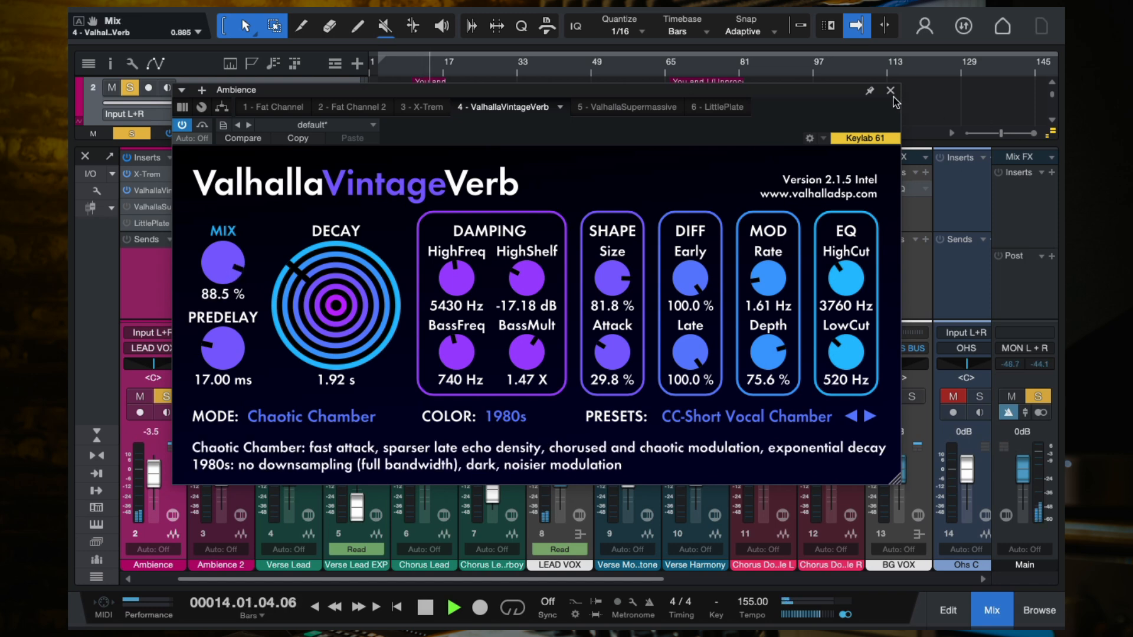
{"action": "left_click", "coordinate": [891, 92]}
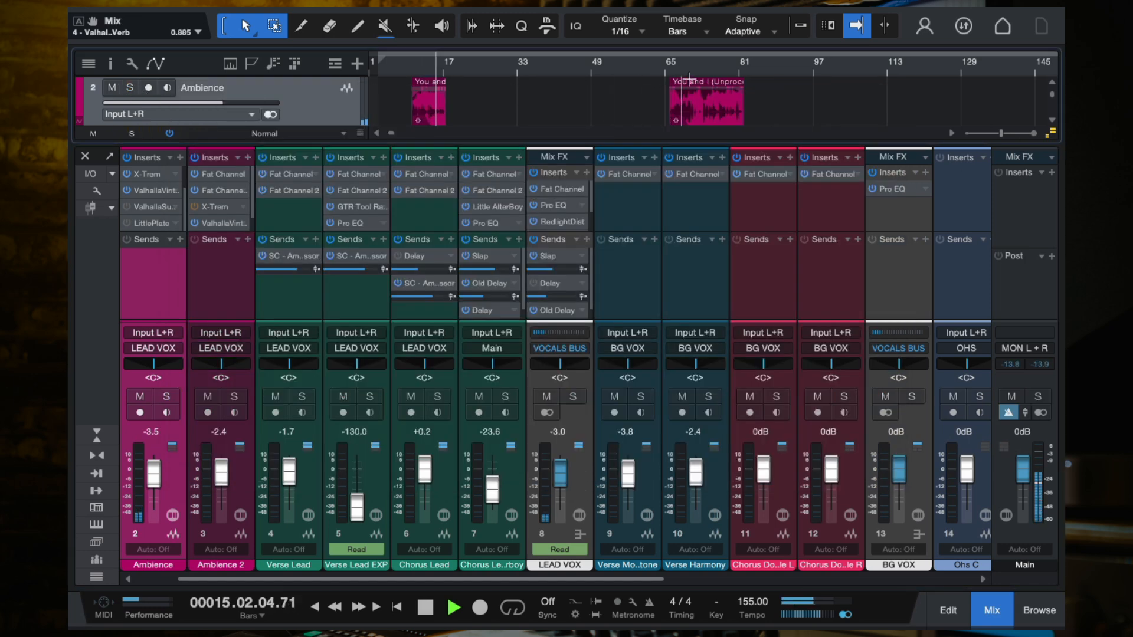
Step: Play the Ambience section from bar 65, lower the Ambience track volume to -3.9 dB and adjust that clip's gain
{"action": "scroll", "coordinate": [678, 127], "scroll_direction": "up", "scroll_amount": 2}
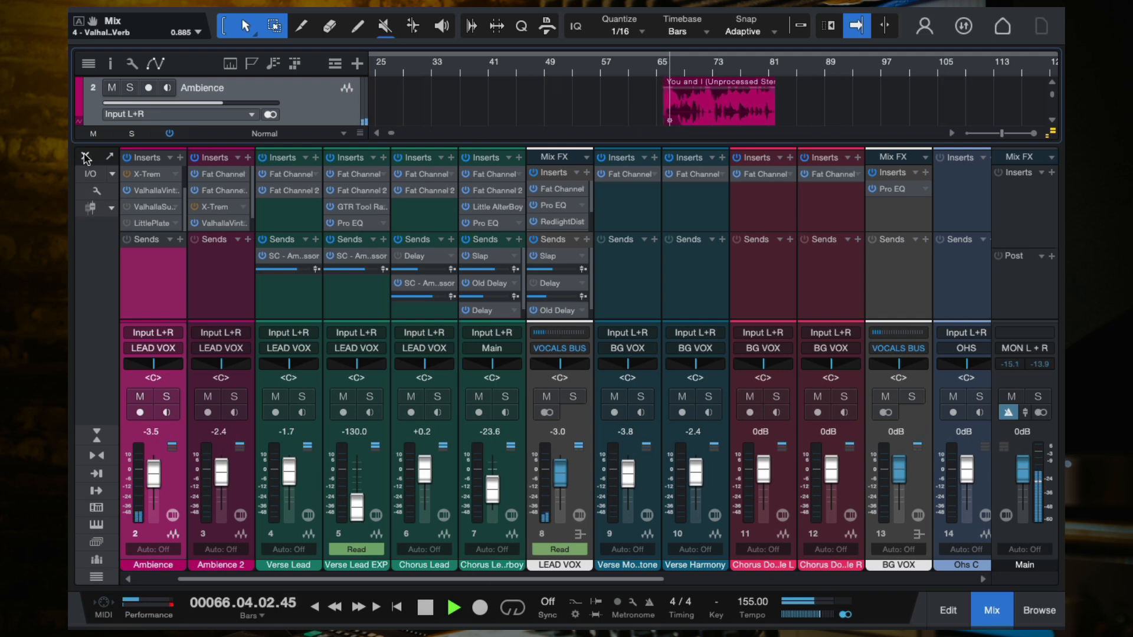
{"action": "key", "text": "F3"}
{"action": "scroll", "coordinate": [537, 285], "scroll_direction": "down", "scroll_amount": 2}
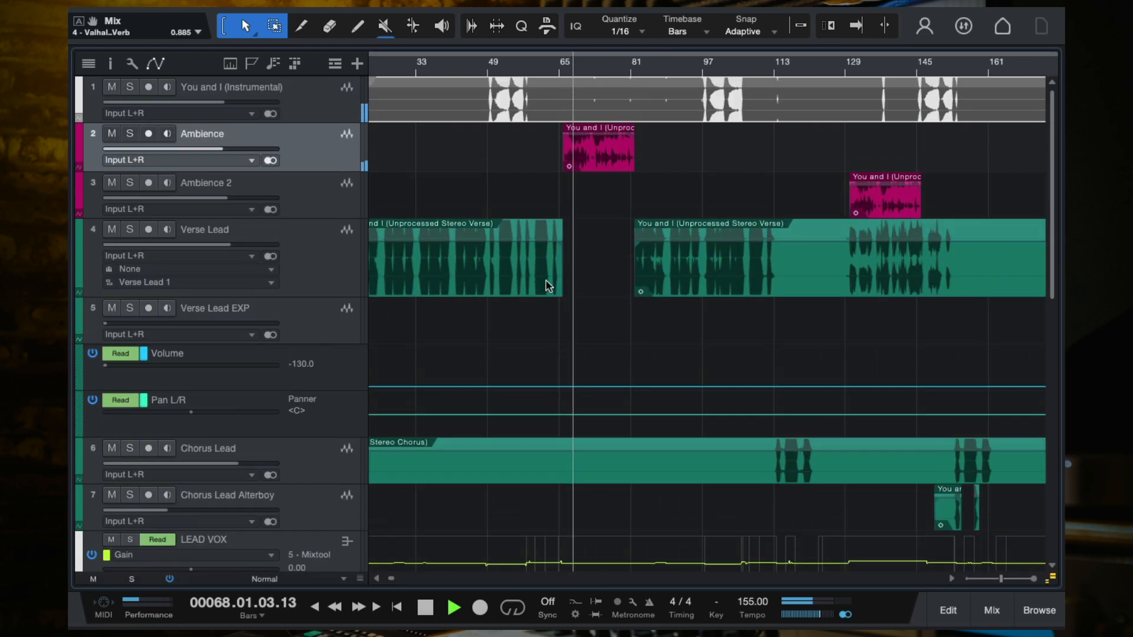
{"action": "scroll", "coordinate": [537, 285], "scroll_direction": "up", "scroll_amount": 2}
{"action": "left_click_drag", "start_coordinate": [217, 151], "coordinate": [214, 150]}
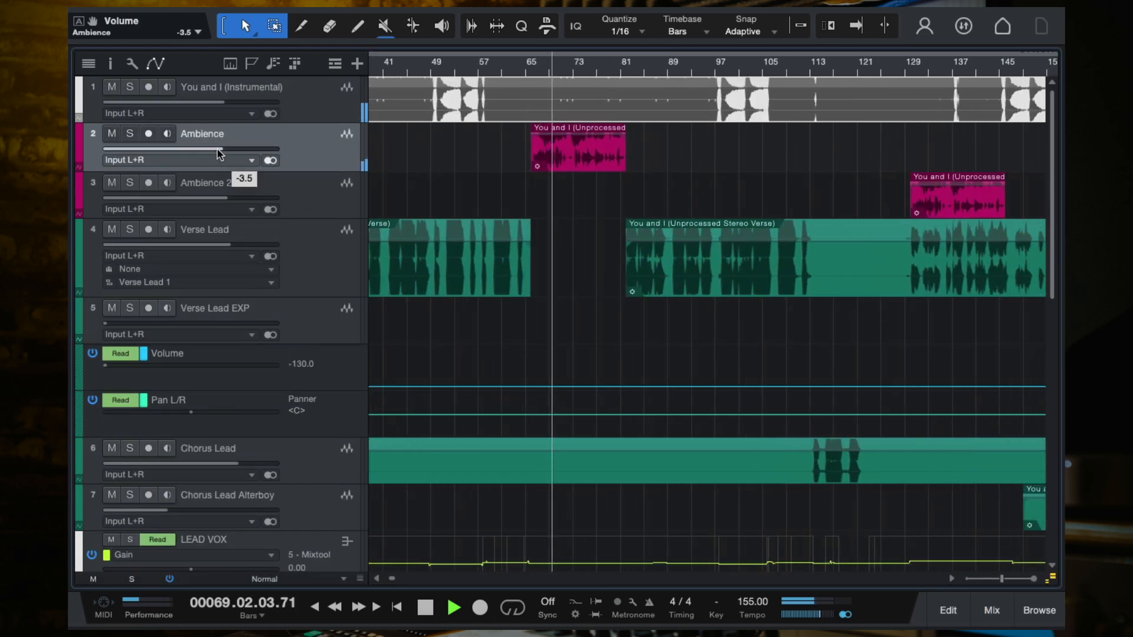
{"action": "left_click", "coordinate": [587, 147]}
{"action": "left_click_drag", "start_coordinate": [579, 141], "coordinate": [579, 145]}
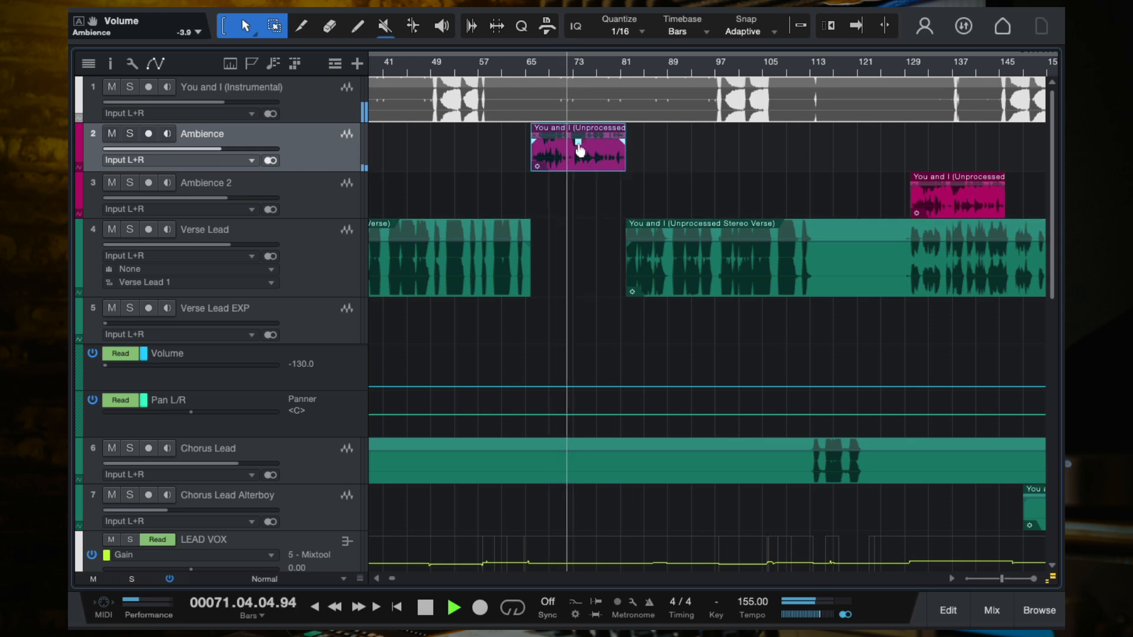
Step: Play on from bar 72 through the second verse and listen up to the Ambience 2 section after bar 129
{"action": "key", "text": "e"}
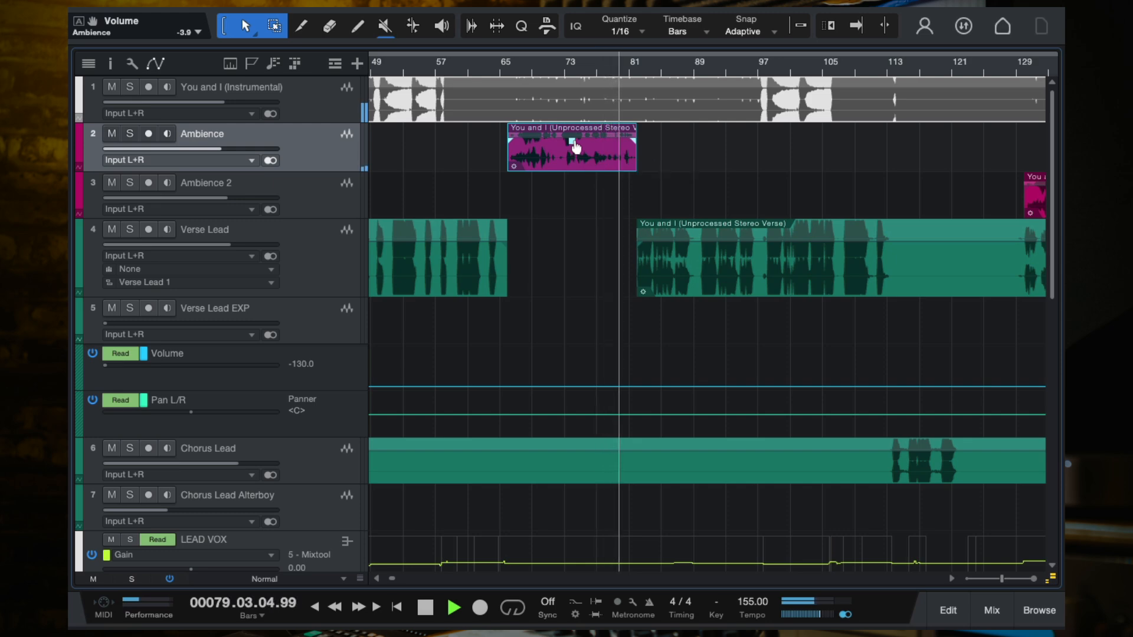
{"action": "scroll", "coordinate": [624, 155], "scroll_direction": "right", "scroll_amount": 1}
{"action": "scroll", "coordinate": [584, 264], "scroll_direction": "right", "scroll_amount": 1}
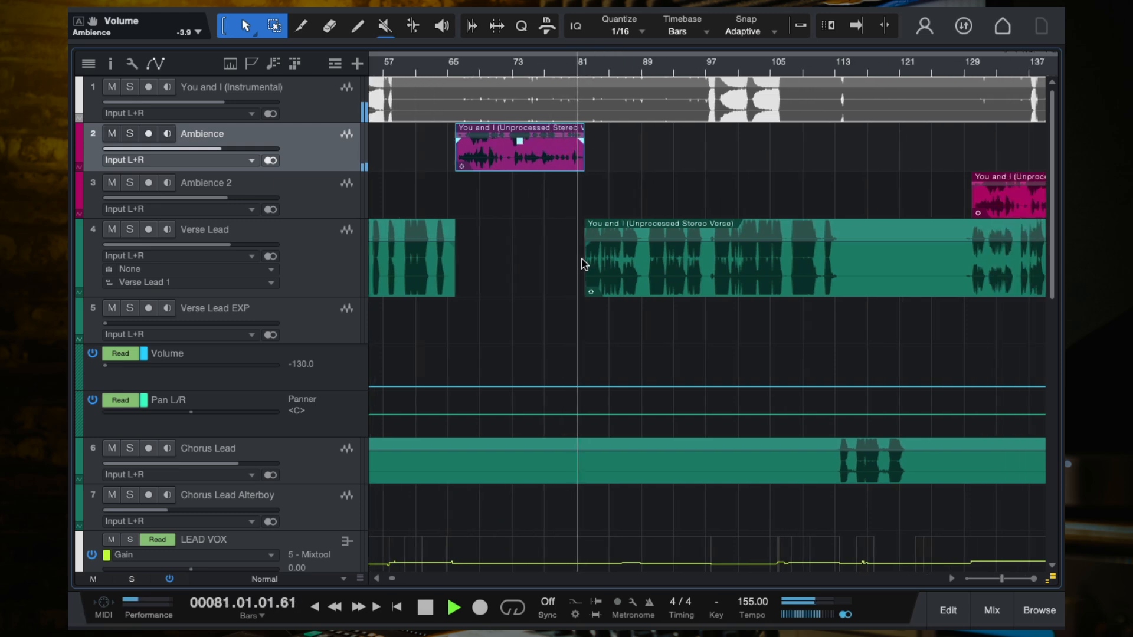
{"action": "scroll", "coordinate": [581, 265], "scroll_direction": "right", "scroll_amount": 1}
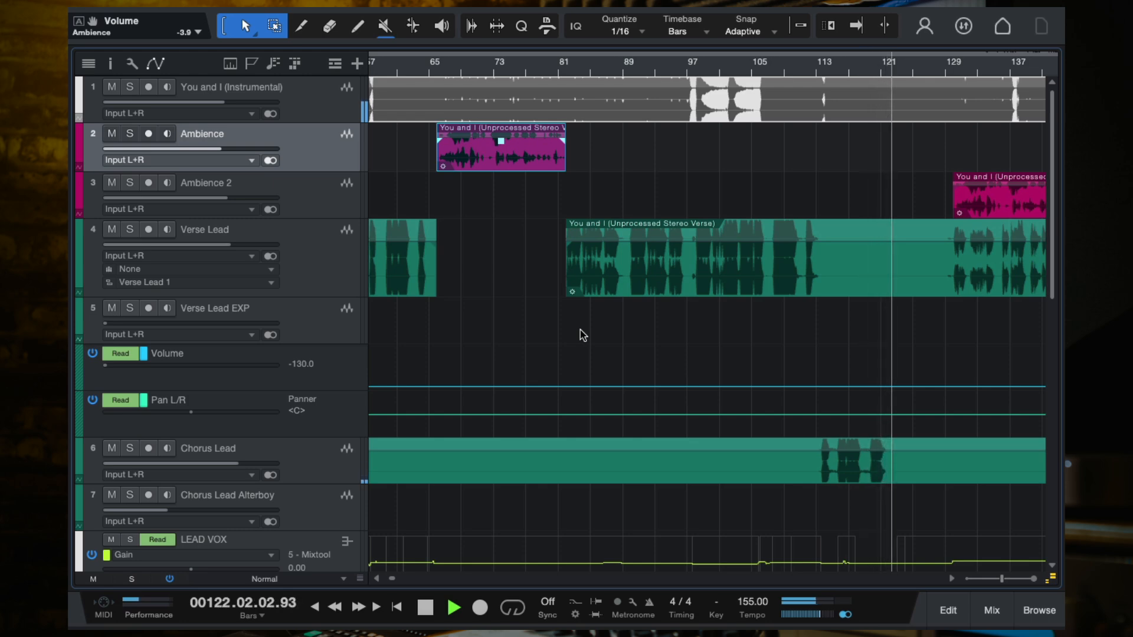
{"action": "scroll", "coordinate": [824, 346], "scroll_direction": "right", "scroll_amount": 5}
{"action": "scroll", "coordinate": [824, 347], "scroll_direction": "right", "scroll_amount": 3}
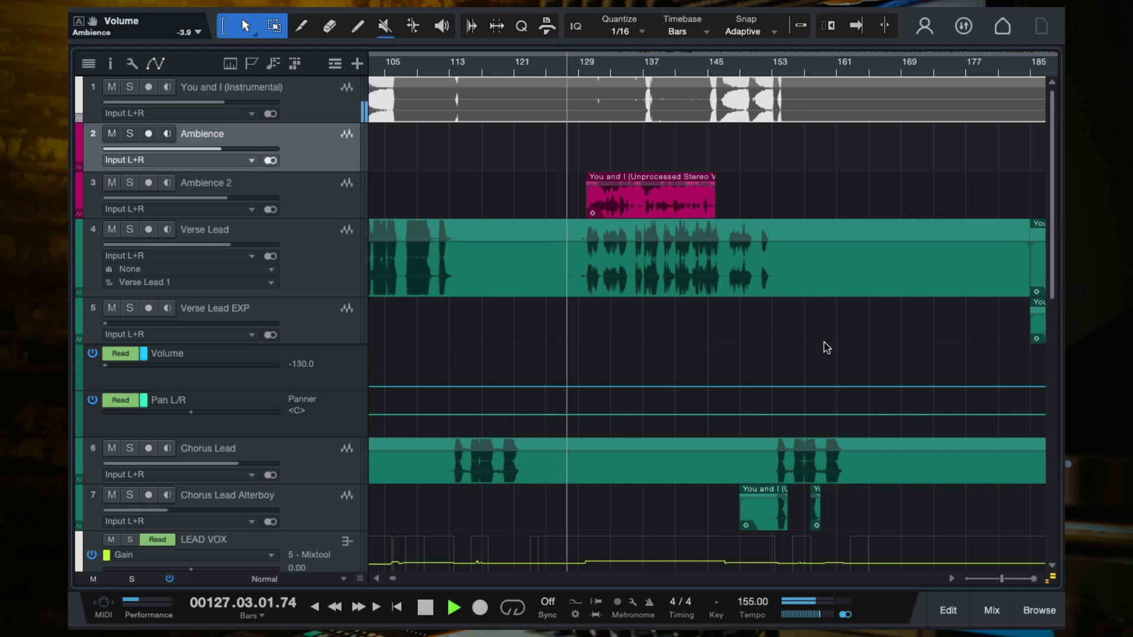
{"action": "scroll", "coordinate": [826, 347], "scroll_direction": "down", "scroll_amount": 2}
{"action": "scroll", "coordinate": [824, 346], "scroll_direction": "right", "scroll_amount": 5}
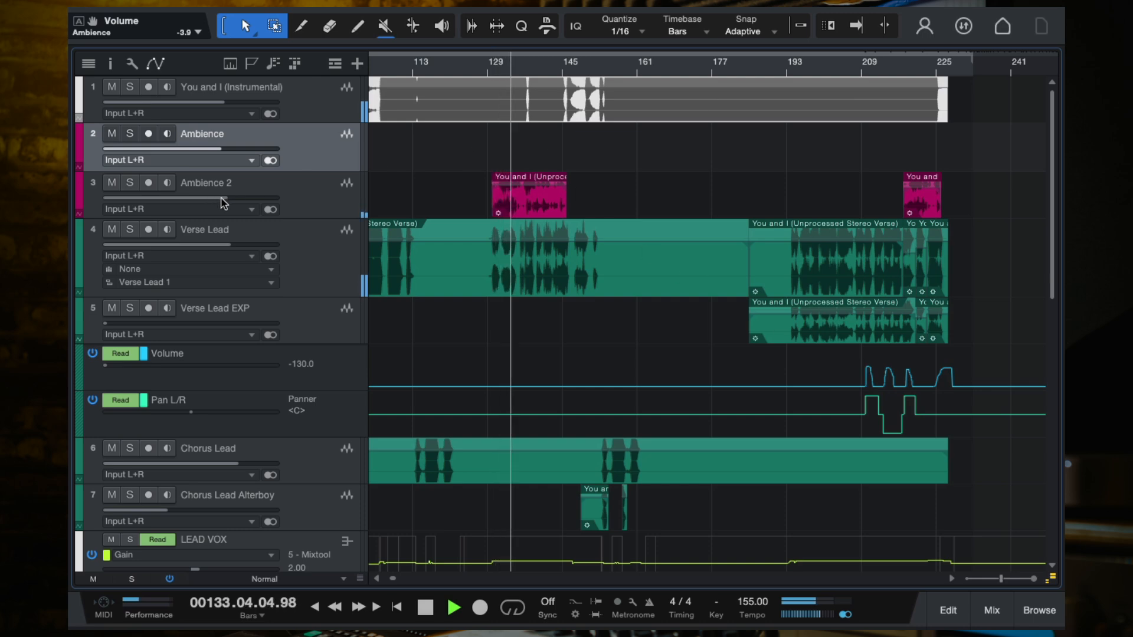
Step: Lower the Ambience 2 track volume to -4.1 dB while its section from bar 129 plays
{"action": "mouse_move", "coordinate": [221, 199]}
{"action": "left_click_drag", "start_coordinate": [221, 200], "coordinate": [214, 203]}
{"action": "scroll", "coordinate": [548, 254], "scroll_direction": "left", "scroll_amount": 5}
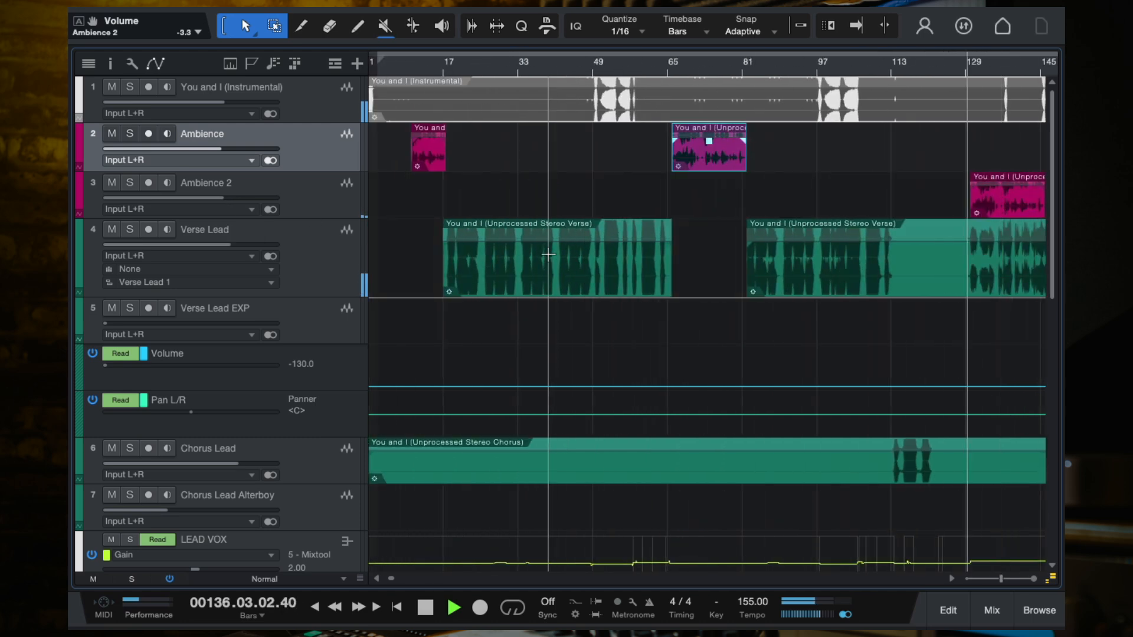
{"action": "scroll", "coordinate": [823, 212], "scroll_direction": "right", "scroll_amount": 4}
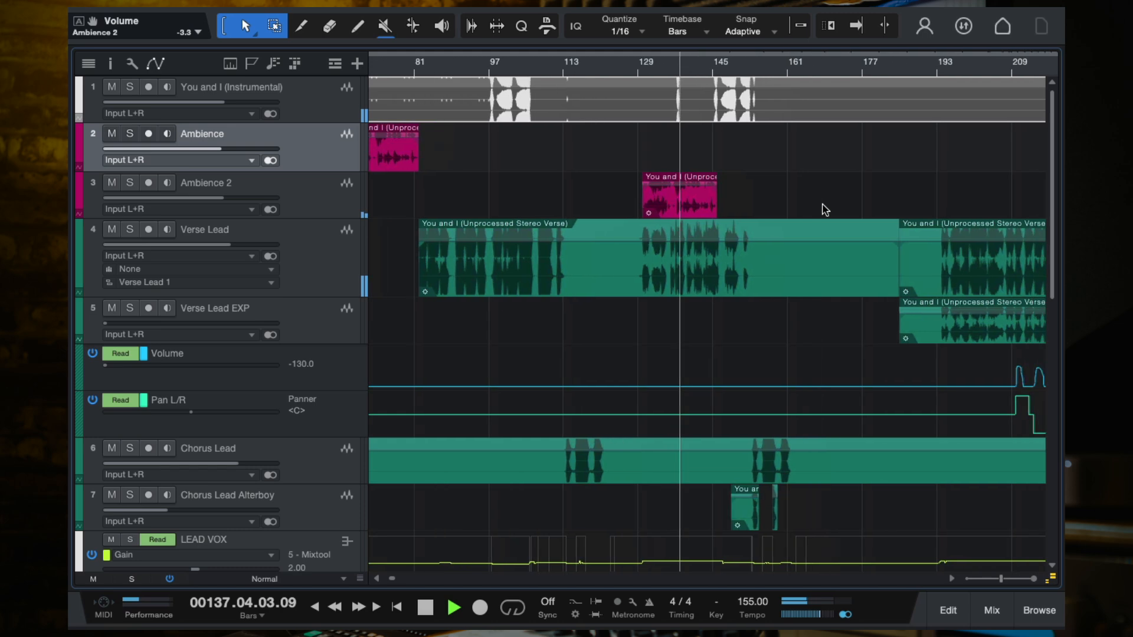
{"action": "scroll", "coordinate": [825, 210], "scroll_direction": "right", "scroll_amount": 1}
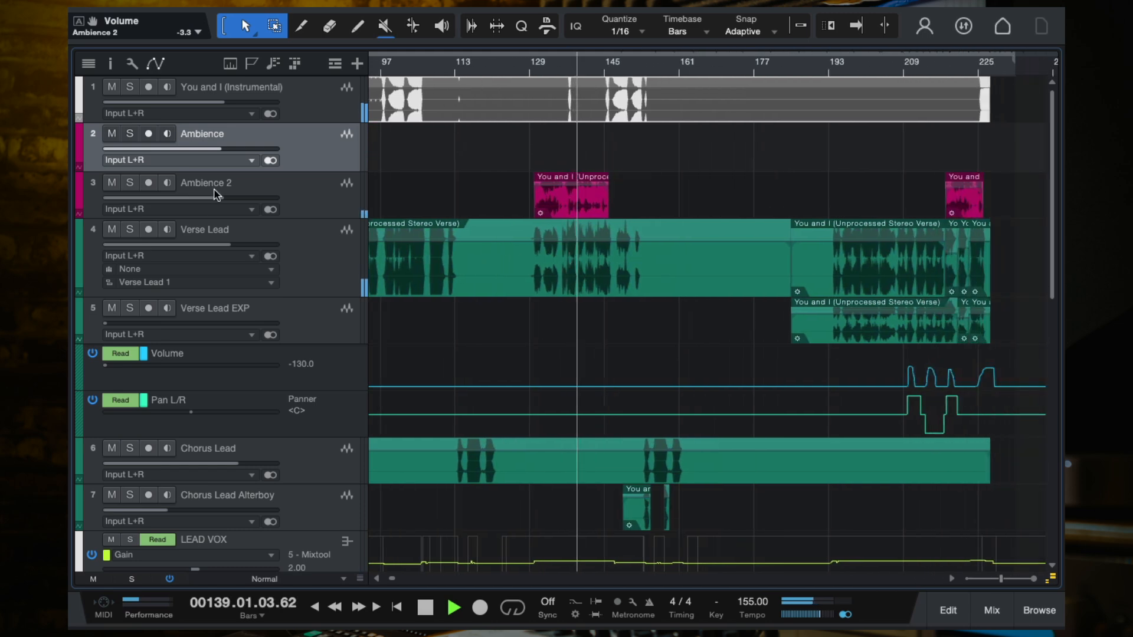
{"action": "left_click_drag", "start_coordinate": [213, 202], "coordinate": [208, 202]}
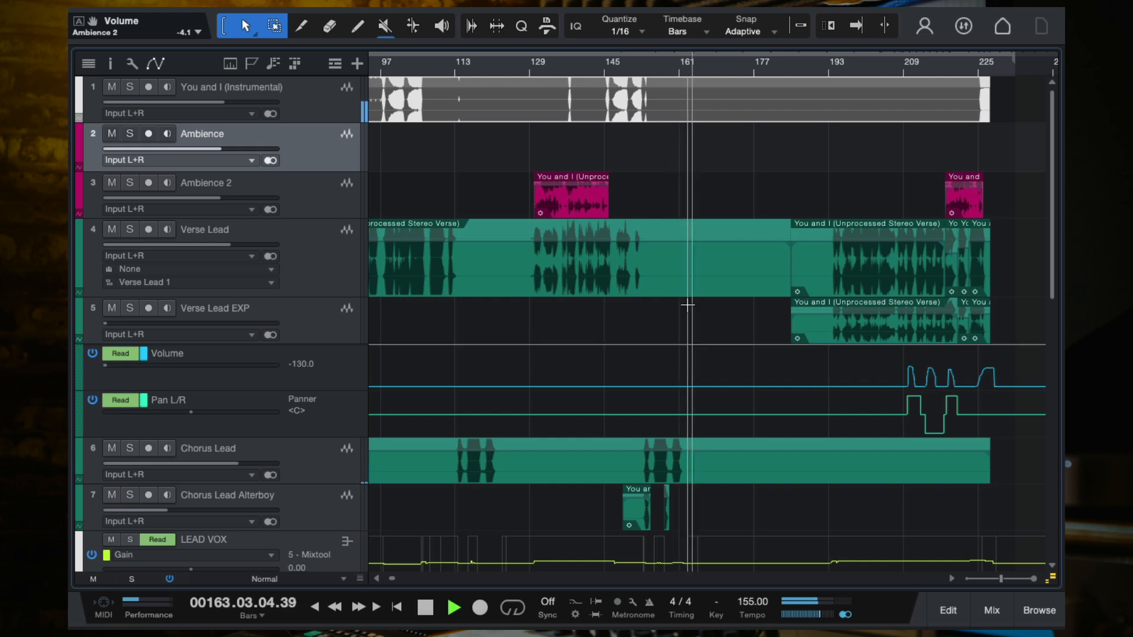
Step: Set the OHS bus volume to -5.6 dB in the mixer while the Ohs section from bar 161 plays
{"action": "scroll", "coordinate": [688, 230], "scroll_direction": "down", "scroll_amount": 8}
{"action": "left_click", "coordinate": [319, 375]}
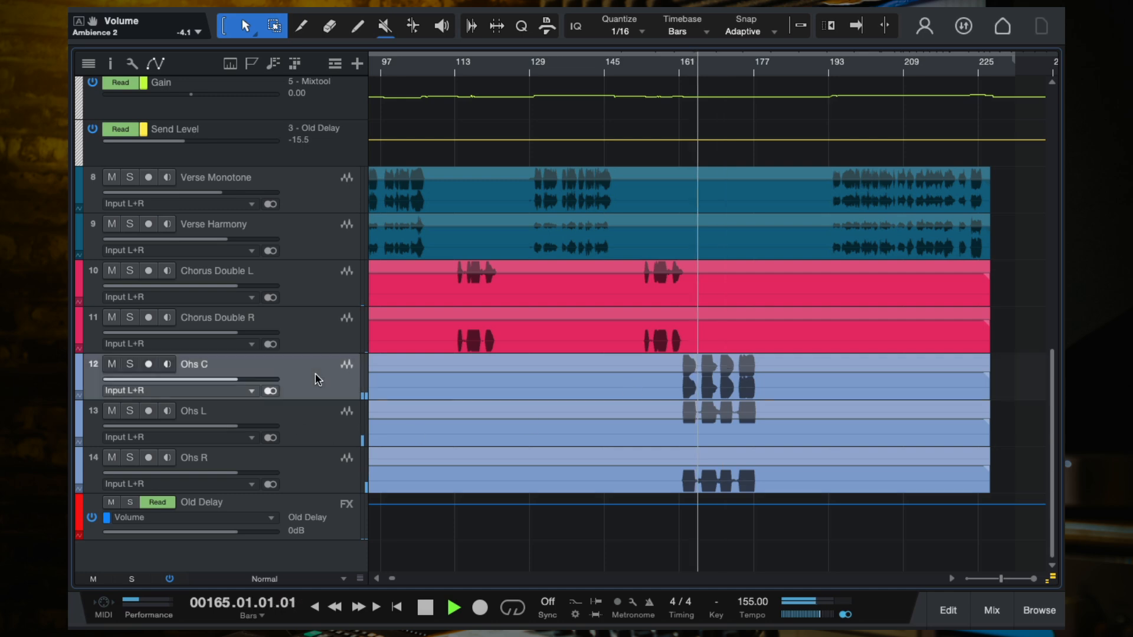
{"action": "key", "text": "F3"}
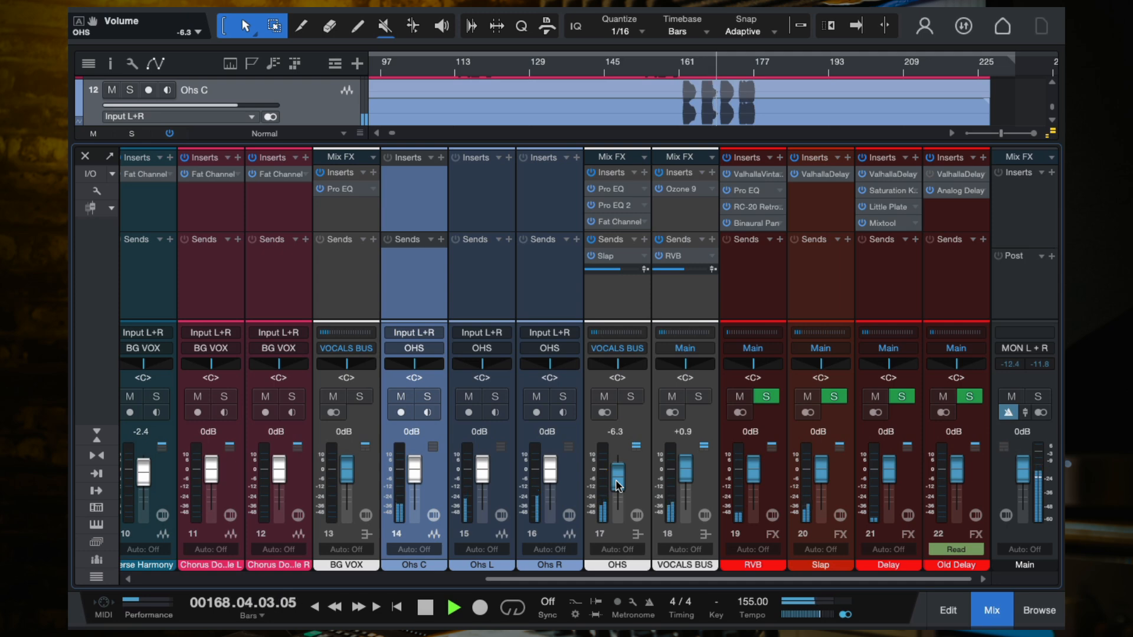
{"action": "left_click", "coordinate": [639, 493]}
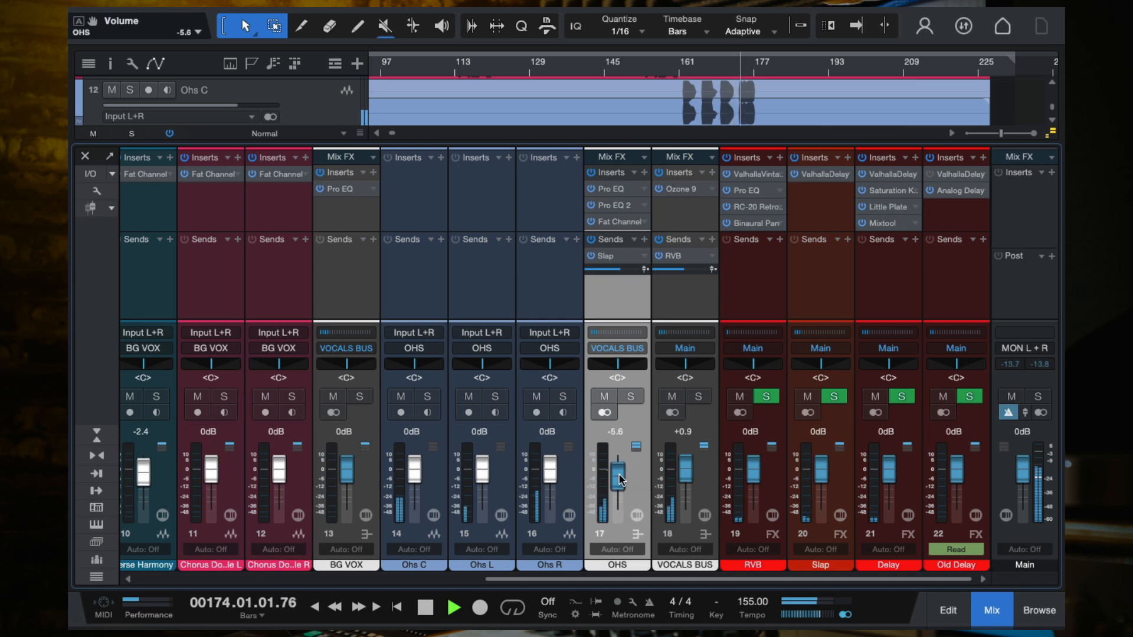
{"action": "left_click", "coordinate": [86, 158]}
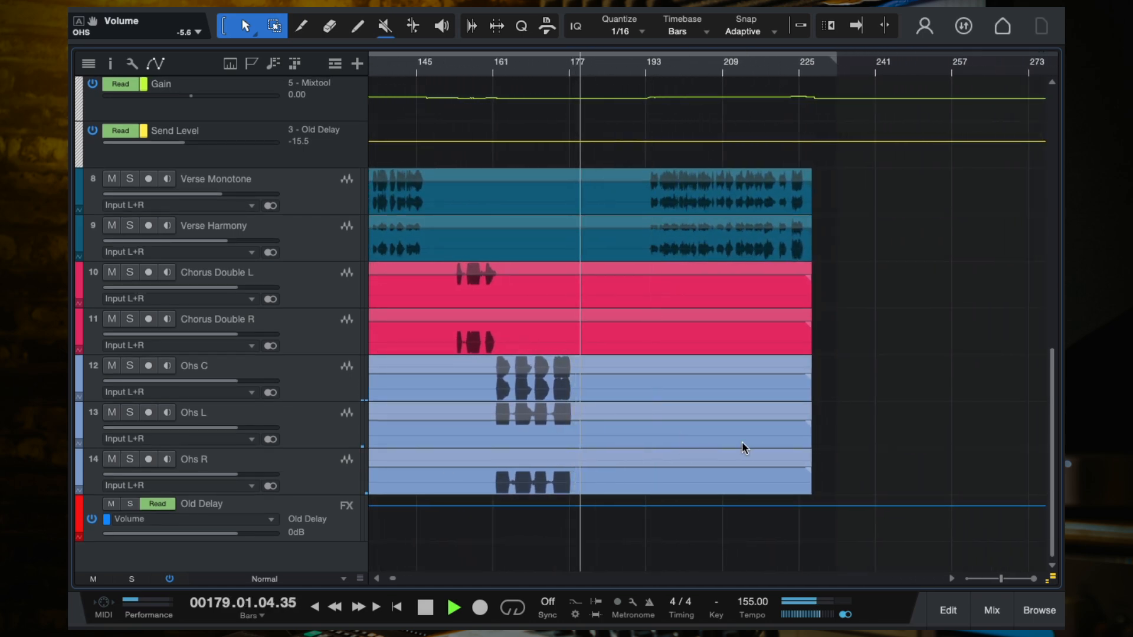
Step: Listen to the rest of the song to its end at bar 228 and stop playback
{"action": "scroll", "coordinate": [767, 440], "scroll_direction": "up", "scroll_amount": 3}
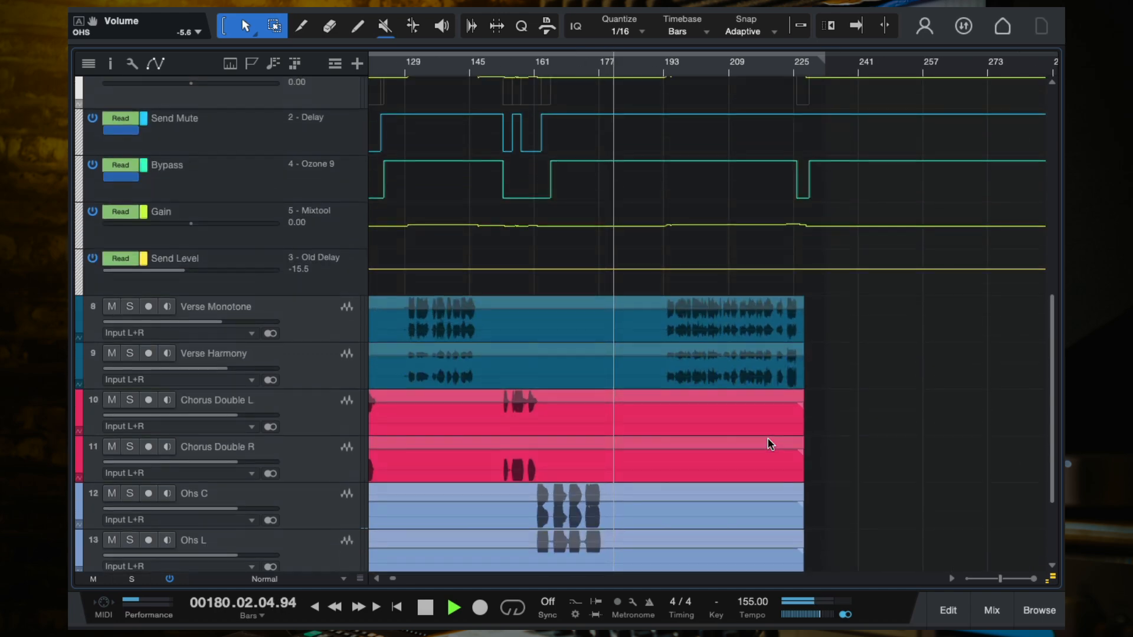
{"action": "scroll", "coordinate": [769, 444], "scroll_direction": "up", "scroll_amount": 8}
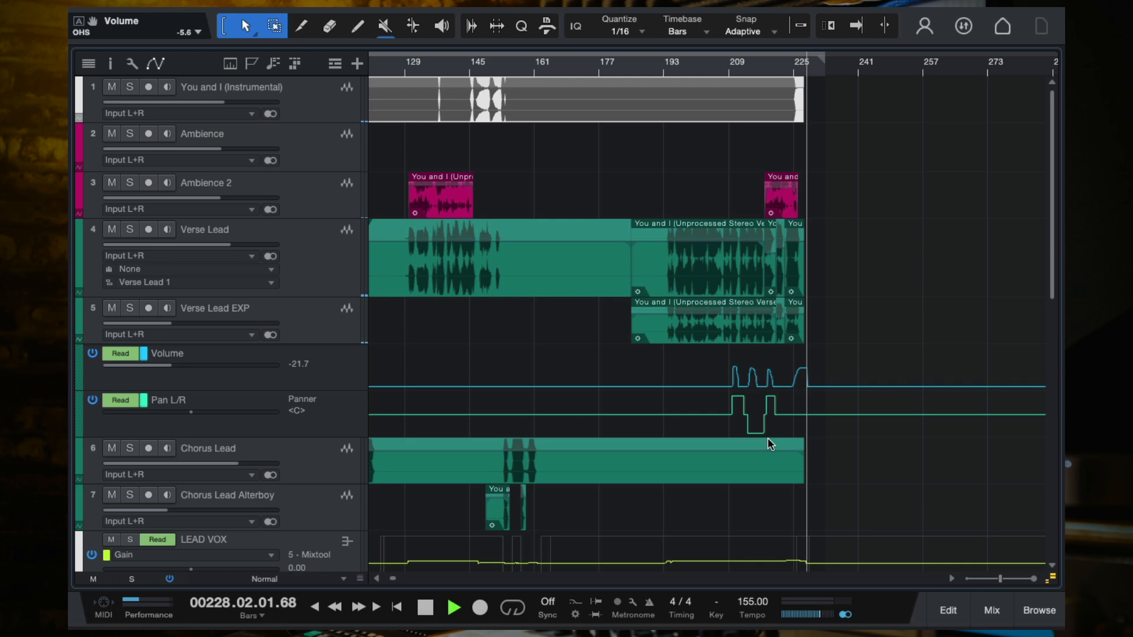
{"action": "key", "text": "space"}
Step: Review the full song arrangement and automation across all tracks, from the instrumental to Old Delay
{"action": "key", "text": "f"}
{"action": "key", "text": "w"}
{"action": "key", "text": "w"}
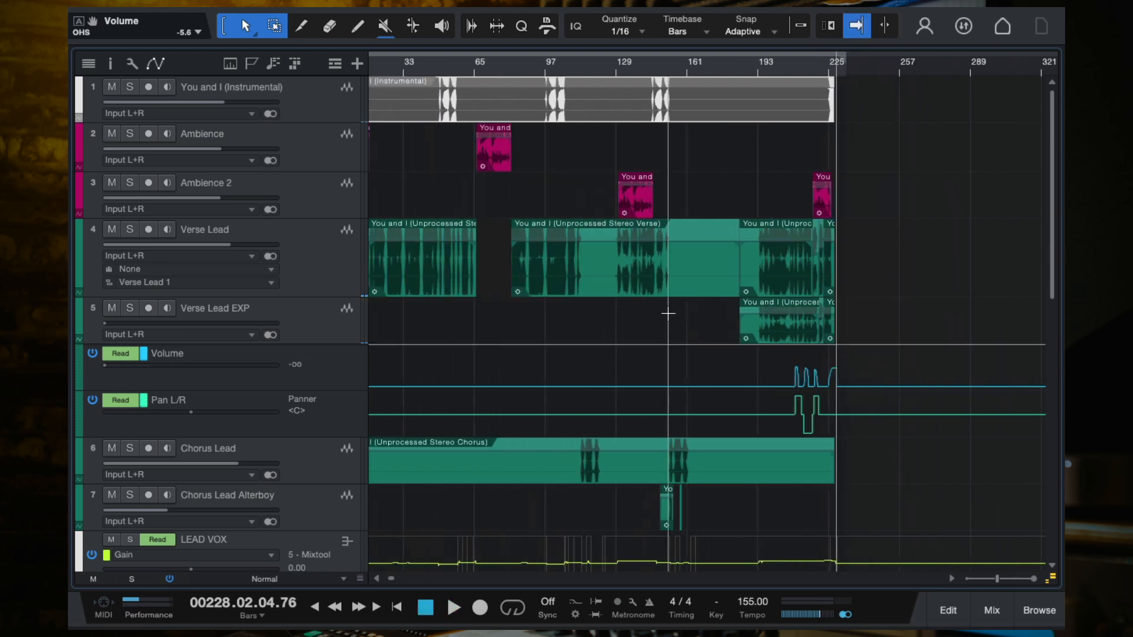
{"action": "key", "text": "w"}
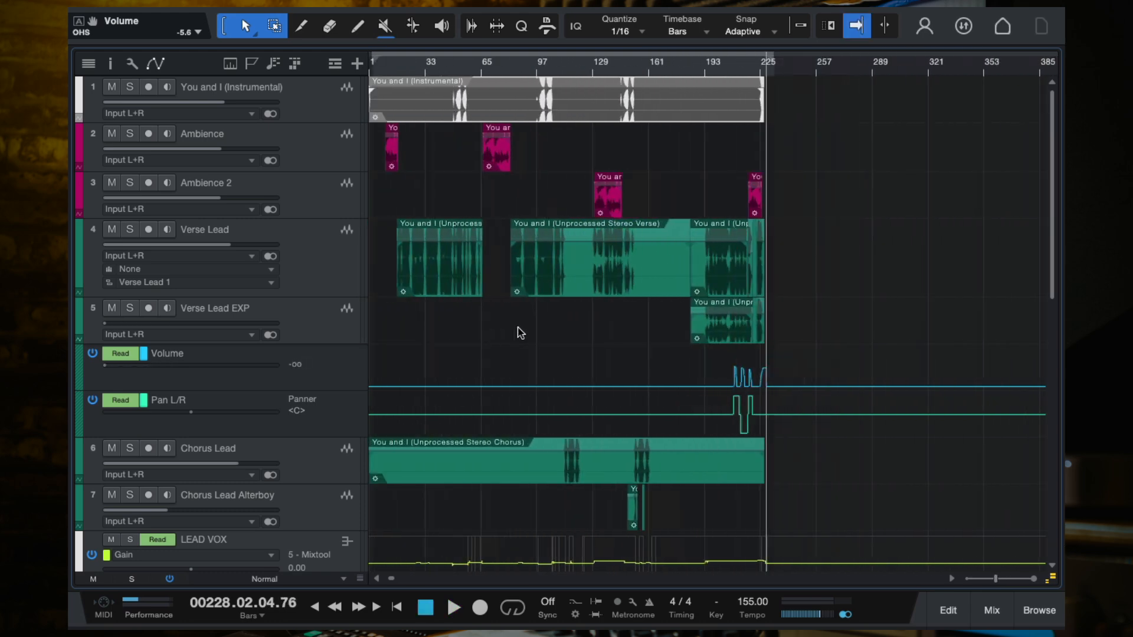
{"action": "key", "text": "e"}
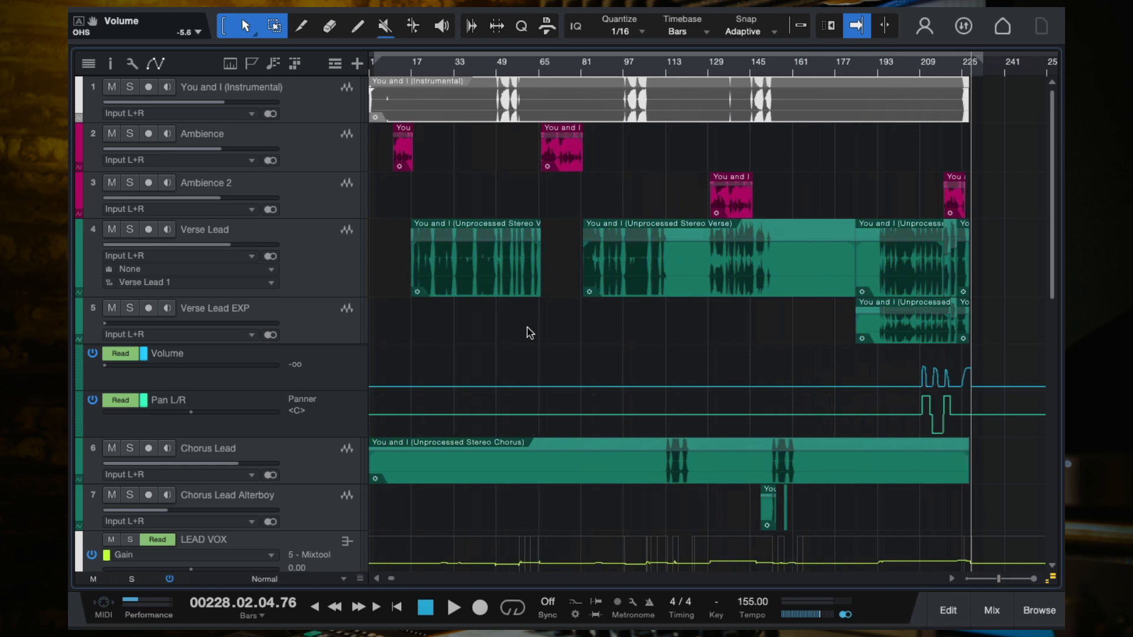
{"action": "key", "text": "w"}
{"action": "key", "text": "e"}
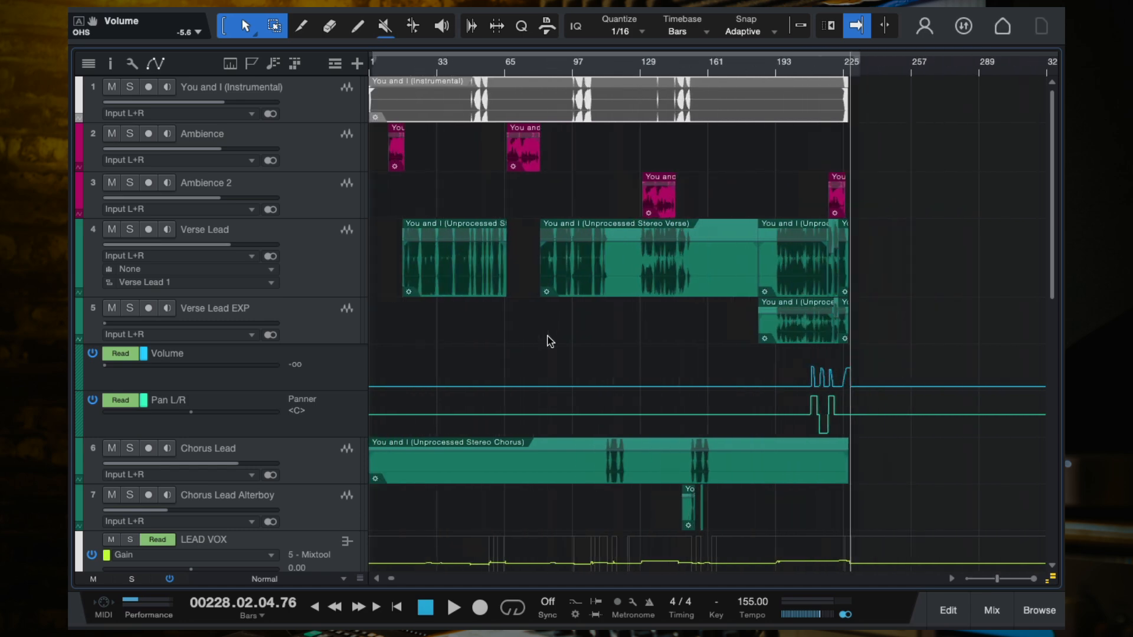
{"action": "left_click", "coordinate": [344, 262]}
{"action": "scroll", "coordinate": [450, 342], "scroll_direction": "down", "scroll_amount": 2}
{"action": "scroll", "coordinate": [450, 346], "scroll_direction": "down", "scroll_amount": 12}
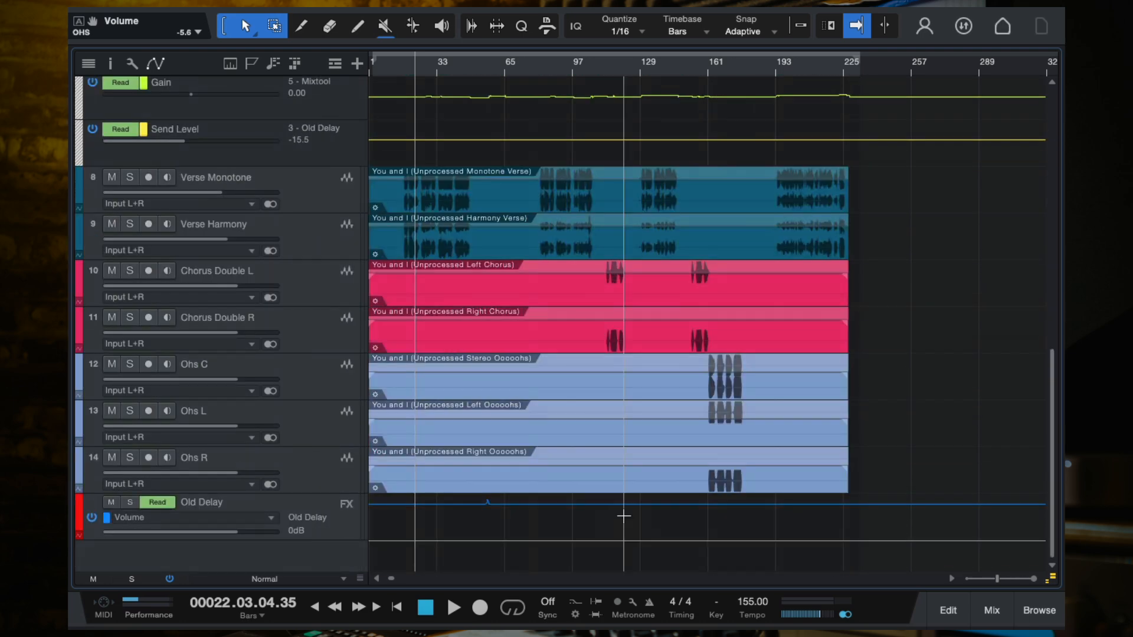
{"action": "scroll", "coordinate": [583, 382], "scroll_direction": "up", "scroll_amount": 14}
{"action": "left_click", "coordinate": [317, 104]}
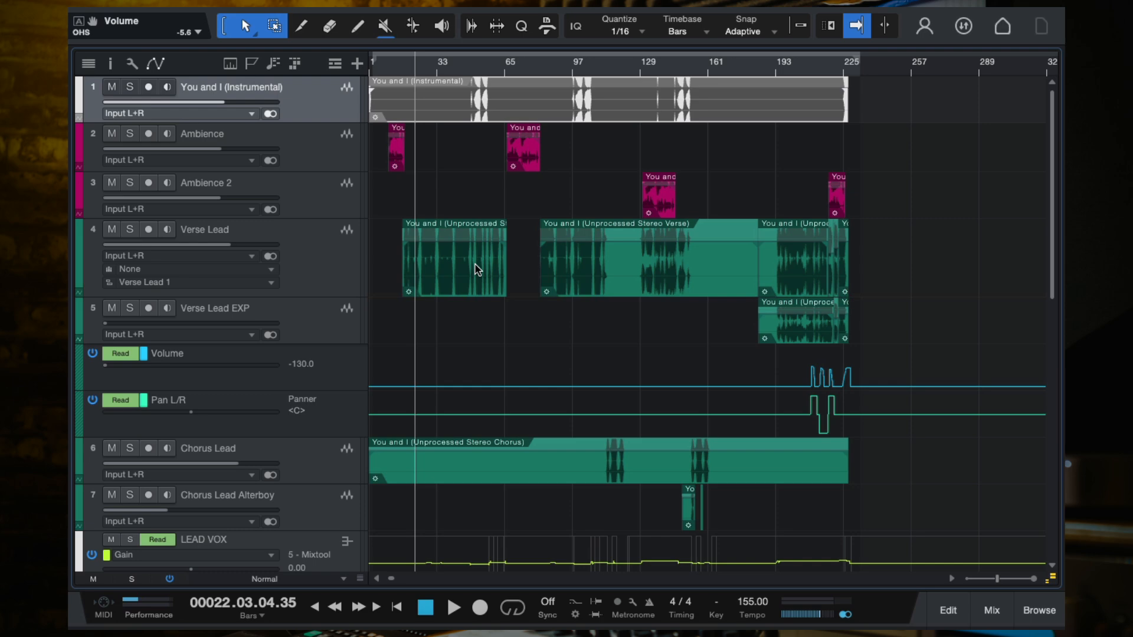
{"action": "key", "text": "e"}
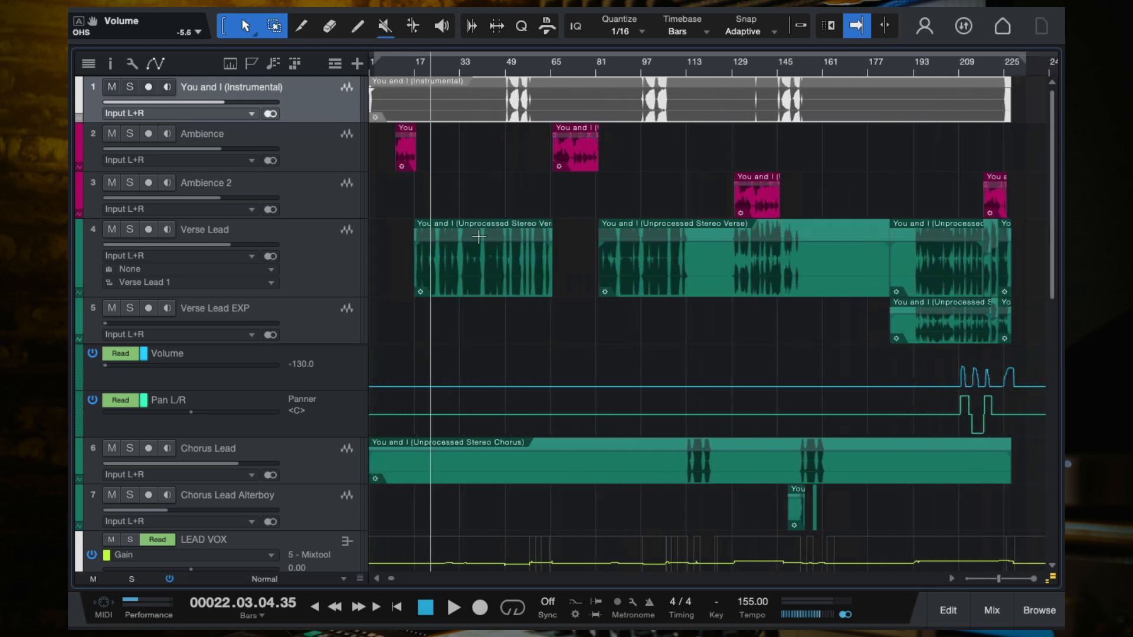
Step: Switch to Spotify with the "This is easyday" playlist shown and lower its playback volume
{"action": "left_click", "coordinate": [437, 66]}
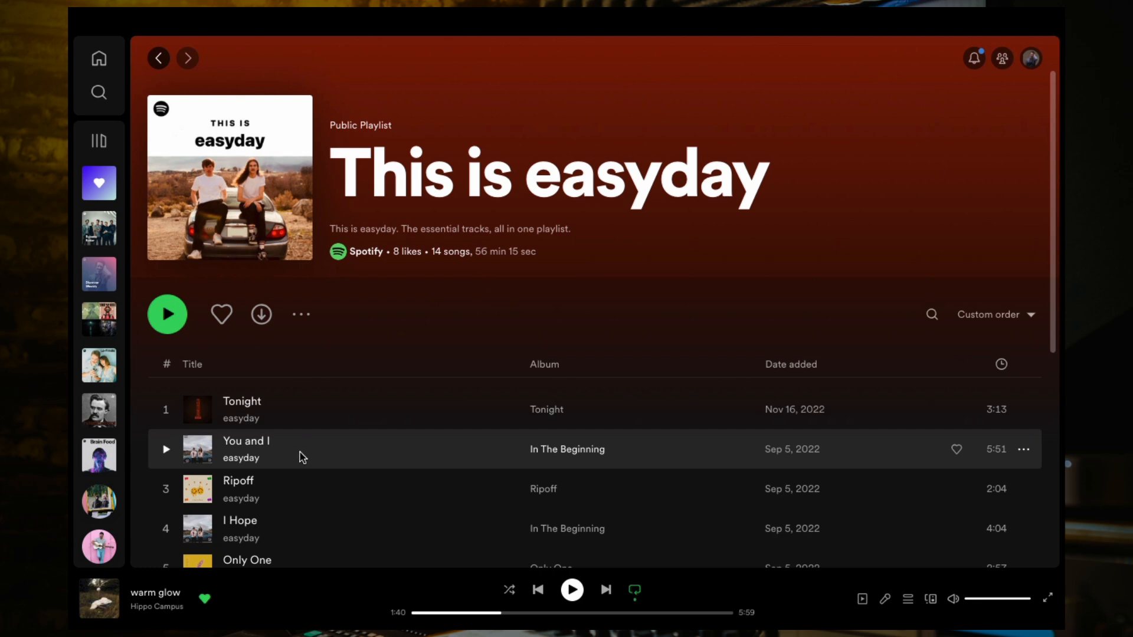
{"action": "left_click_drag", "start_coordinate": [1029, 600], "coordinate": [1012, 599]}
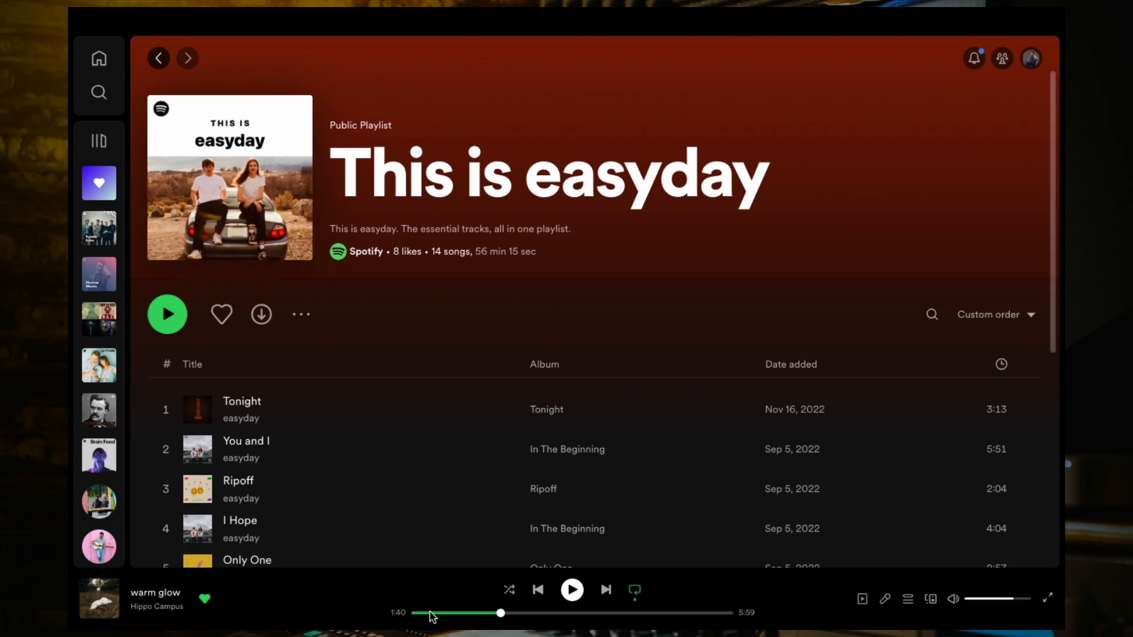
Step: Start "You and I" from the "This is easyday" playlist with the now-playing view open, and lower the playback volume slightly
{"action": "left_click", "coordinate": [286, 456]}
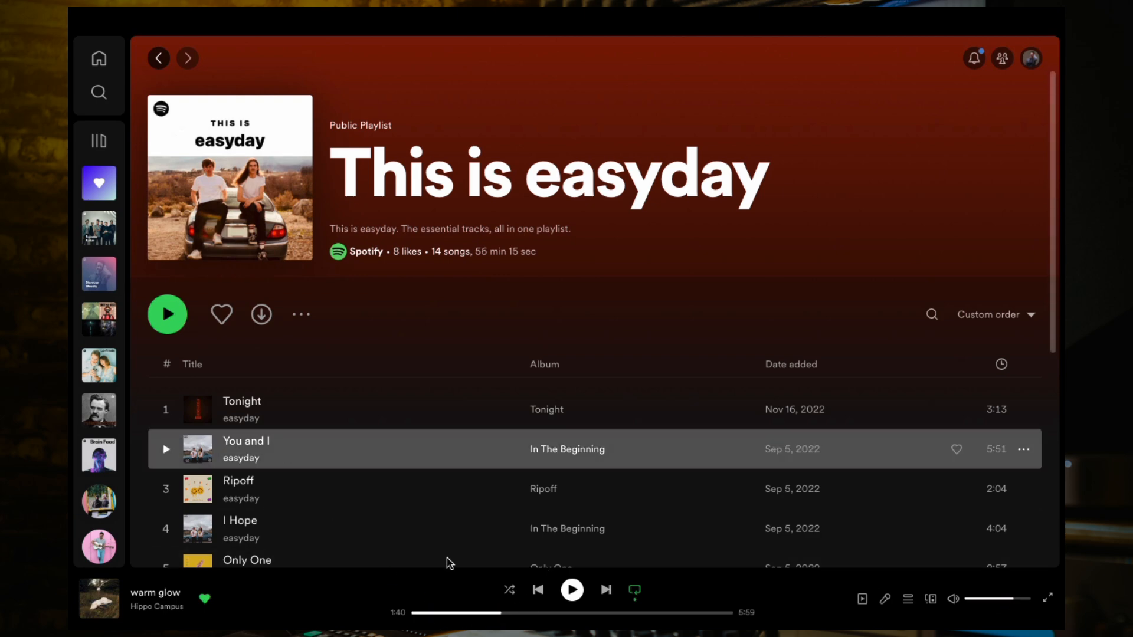
{"action": "key", "text": "alt+shift+r"}
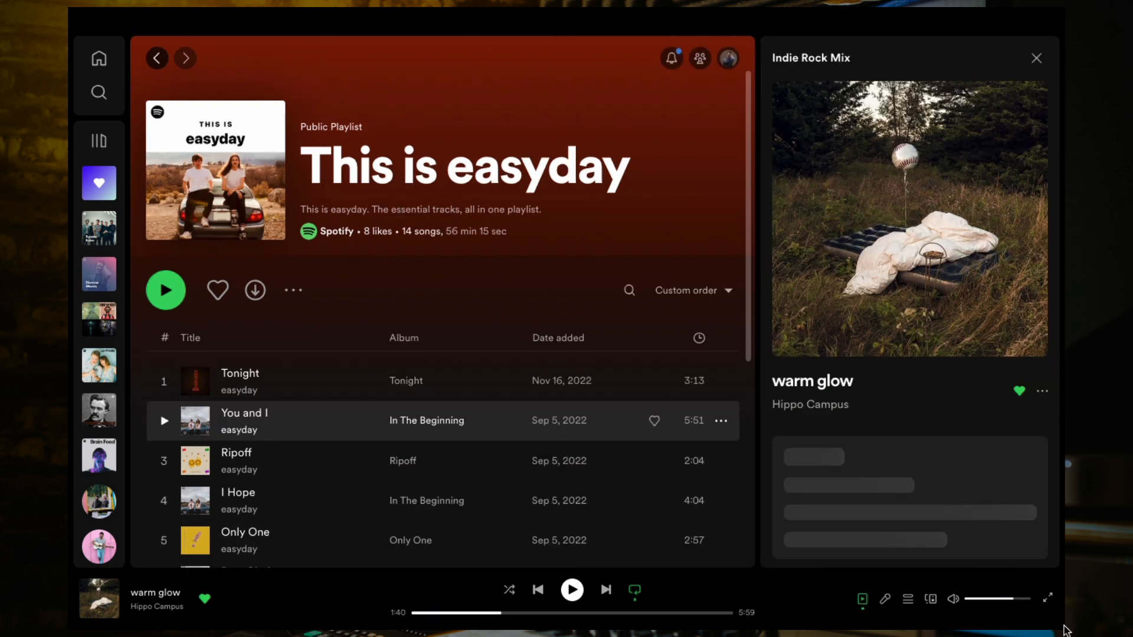
{"action": "left_click", "coordinate": [1006, 600]}
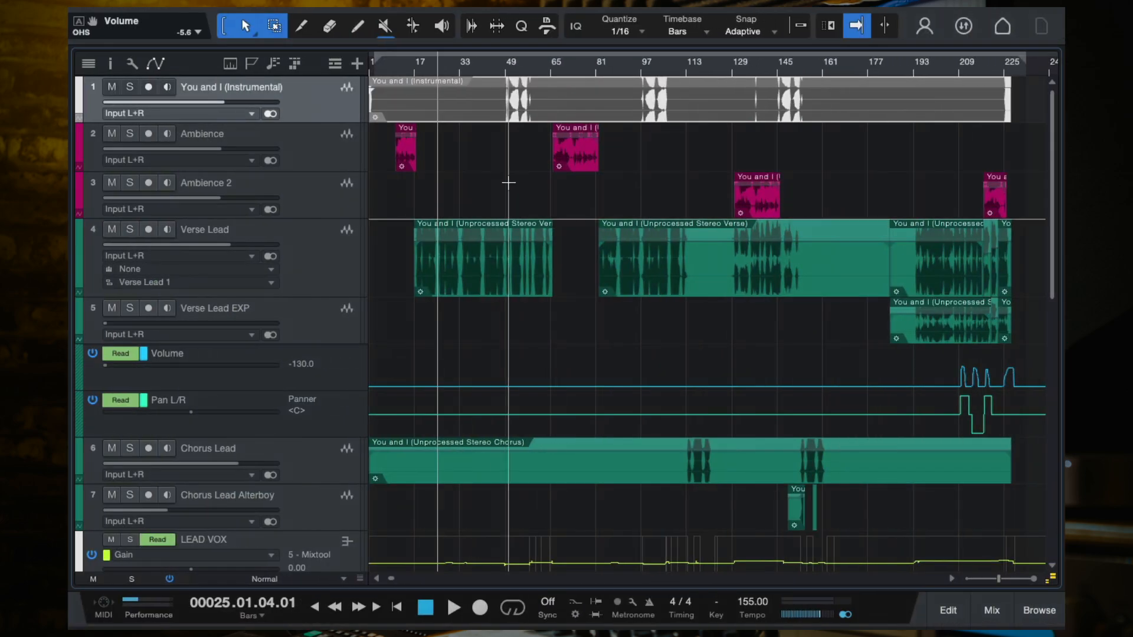
Step: Switch to the Studio One session and play the first bars of the intro for comparison with the released song
{"action": "scroll", "coordinate": [509, 183], "scroll_direction": "left", "scroll_amount": 2}
{"action": "key", "text": "comma"}
{"action": "key", "text": "space"}
{"action": "key", "text": "e"}
{"action": "key", "text": "e"}
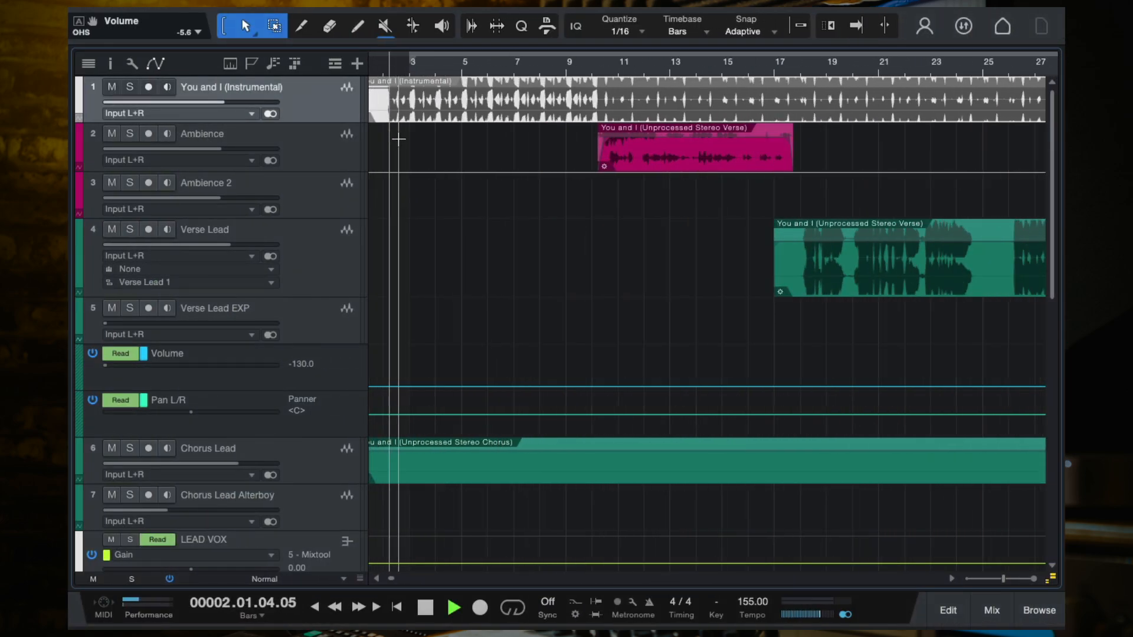
{"action": "key", "text": "w"}
{"action": "key", "text": "space"}
{"action": "key", "text": "f"}
{"action": "key", "text": "w"}
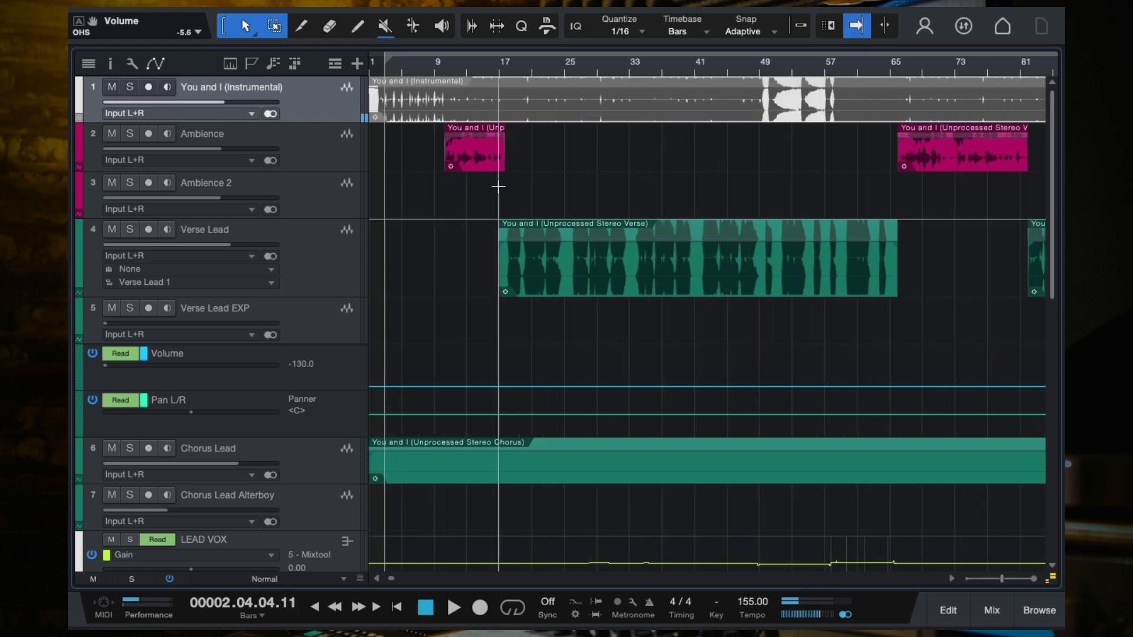
{"action": "key", "text": "w"}
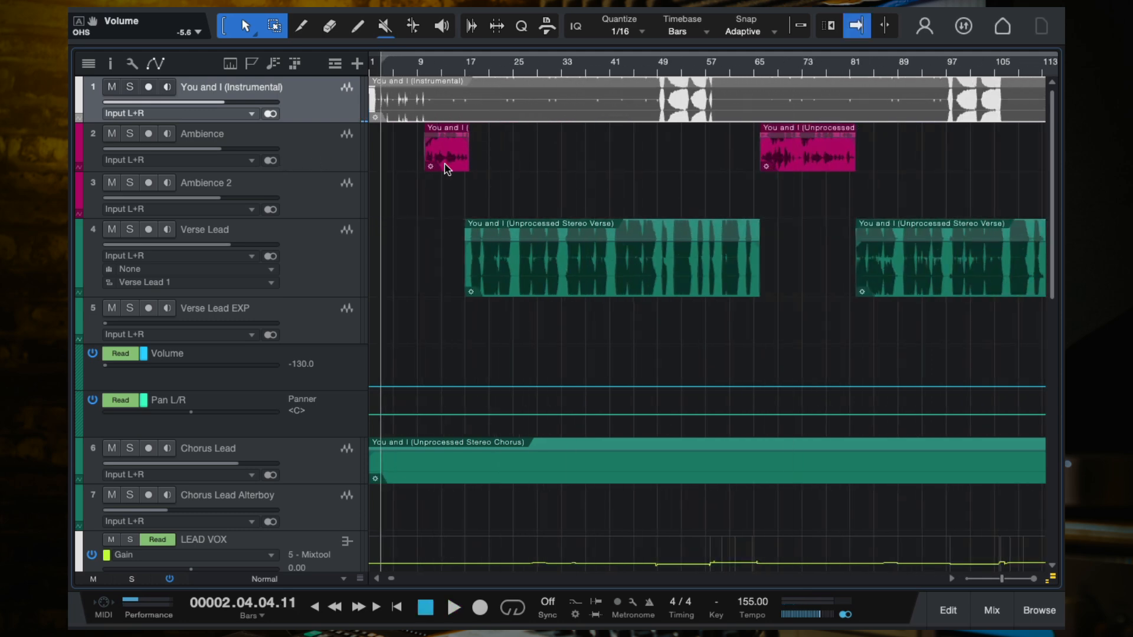
Step: Copy the Ambience clip at bar 66 onto the Ambience 2 track directly beneath the original, with snapping turned on
{"action": "left_click", "coordinate": [809, 165]}
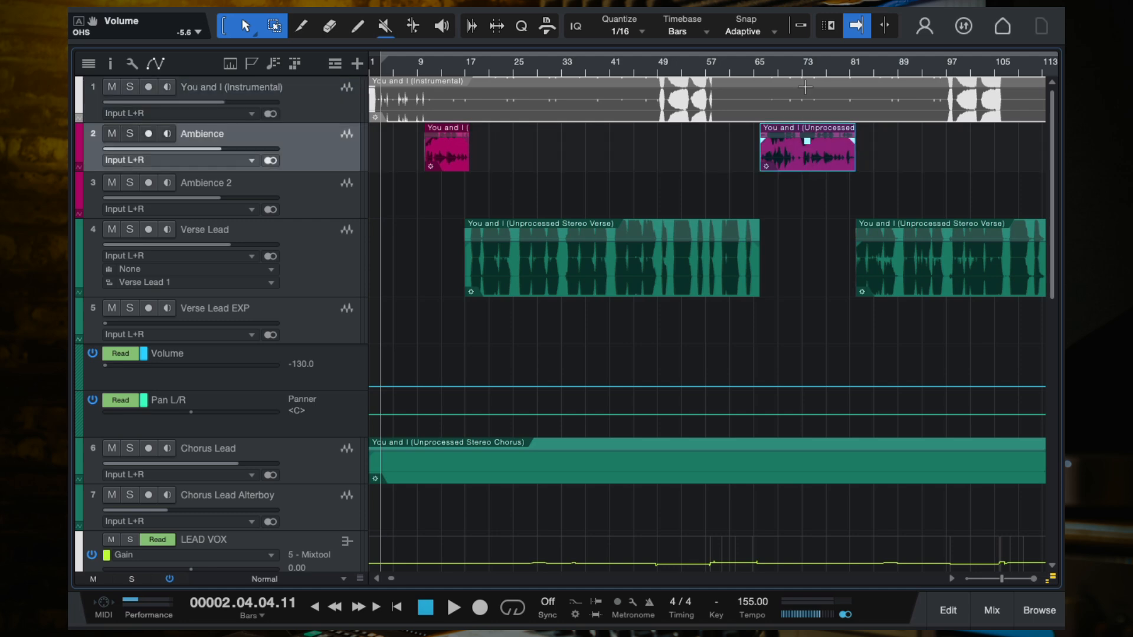
{"action": "left_click", "coordinate": [785, 66]}
{"action": "key", "text": "ctrl+v"}
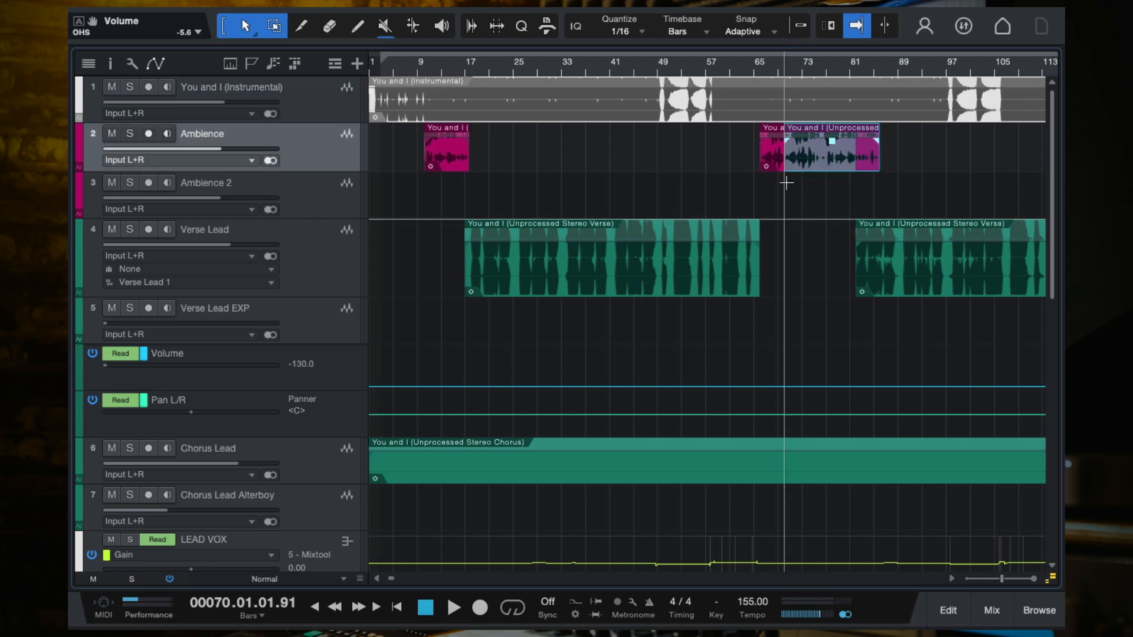
{"action": "left_click_drag", "start_coordinate": [806, 171], "coordinate": [721, 206]}
{"action": "scroll", "coordinate": [804, 204], "scroll_direction": "up", "scroll_amount": 4}
{"action": "key", "text": "n"}
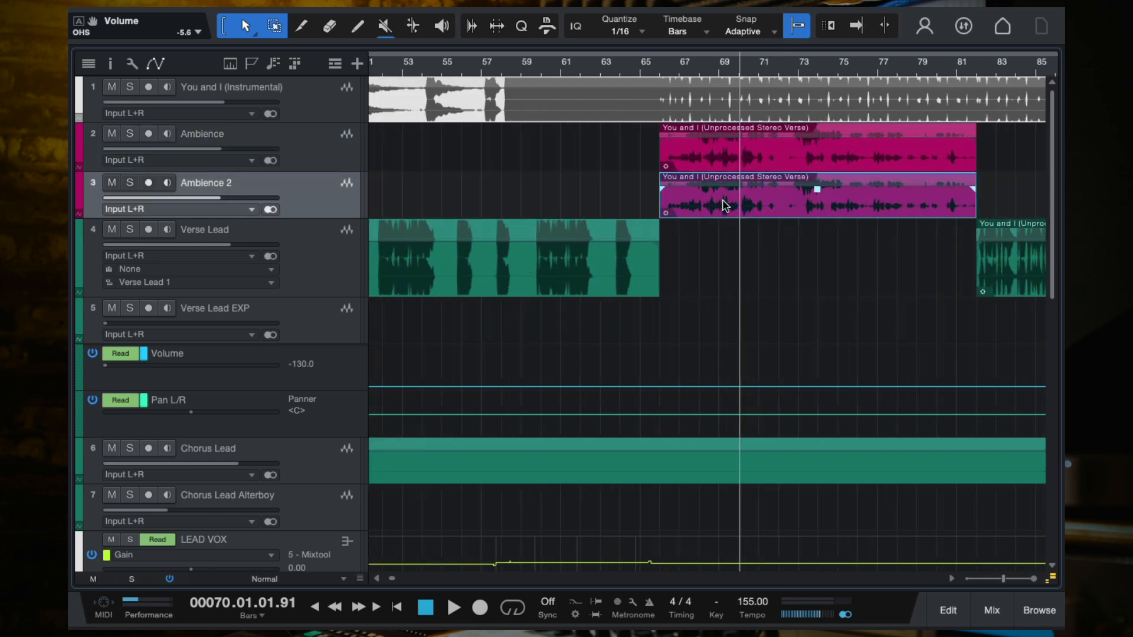
{"action": "scroll", "coordinate": [723, 206], "scroll_direction": "down", "scroll_amount": 4}
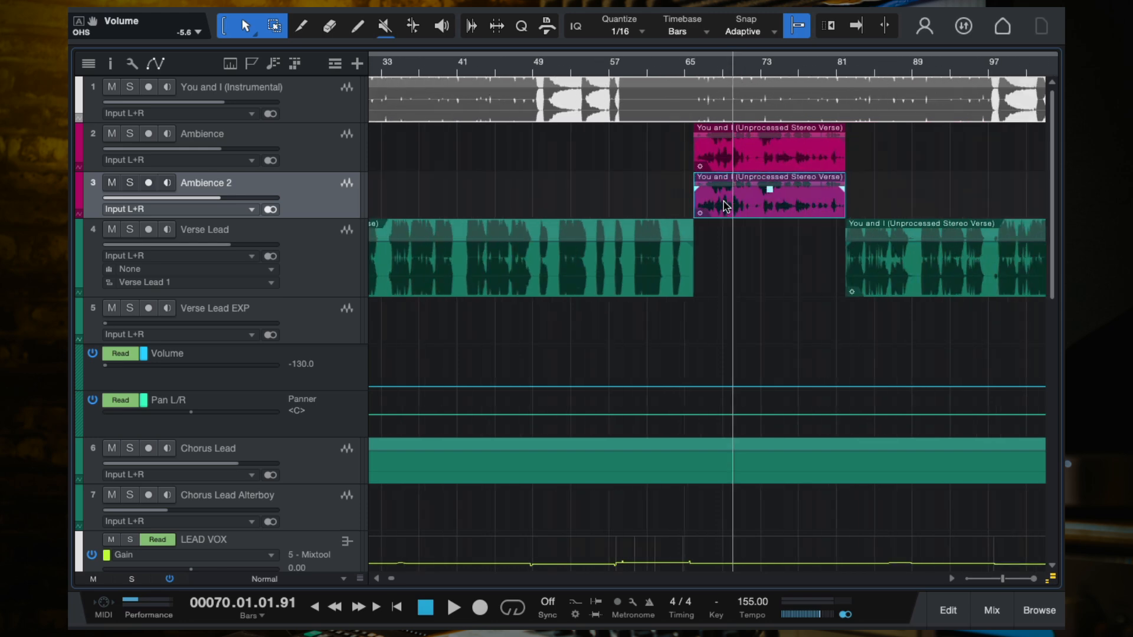
Step: Move the copied Ambience 2 clip to the start of the song and shorten it to end at bar 6
{"action": "left_click_drag", "start_coordinate": [708, 198], "coordinate": [330, 200]}
{"action": "left_click_drag", "start_coordinate": [829, 204], "coordinate": [401, 205]}
{"action": "key", "text": "e"}
{"action": "key", "text": "e"}
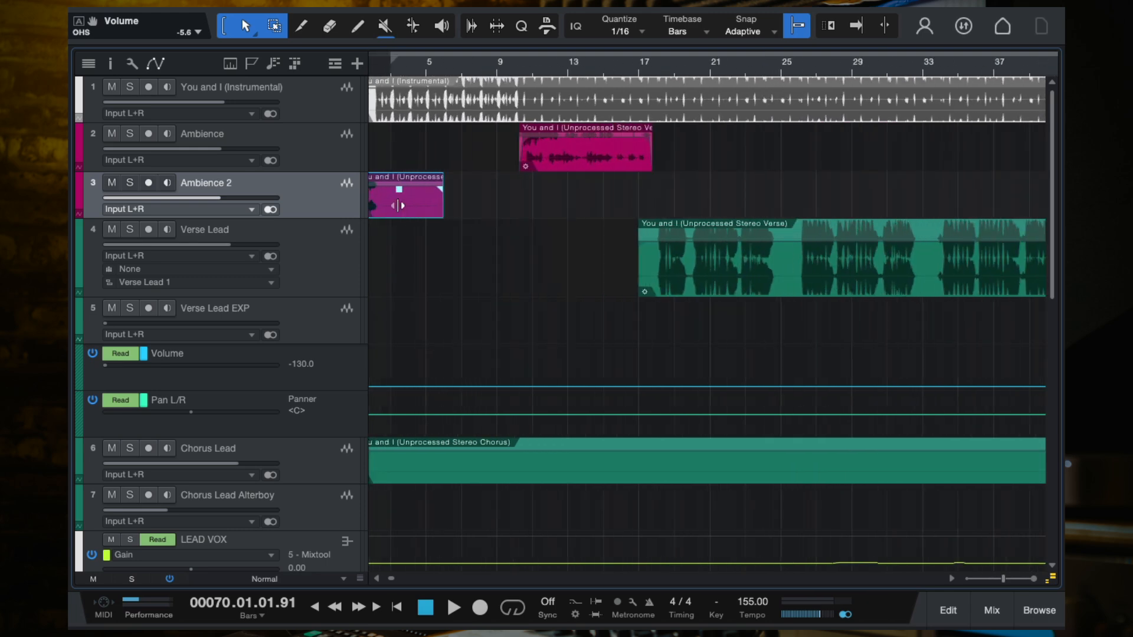
Step: Play the song from bar 1 to hear the new Ambience 2 clip against the instrumental
{"action": "left_click", "coordinate": [376, 64]}
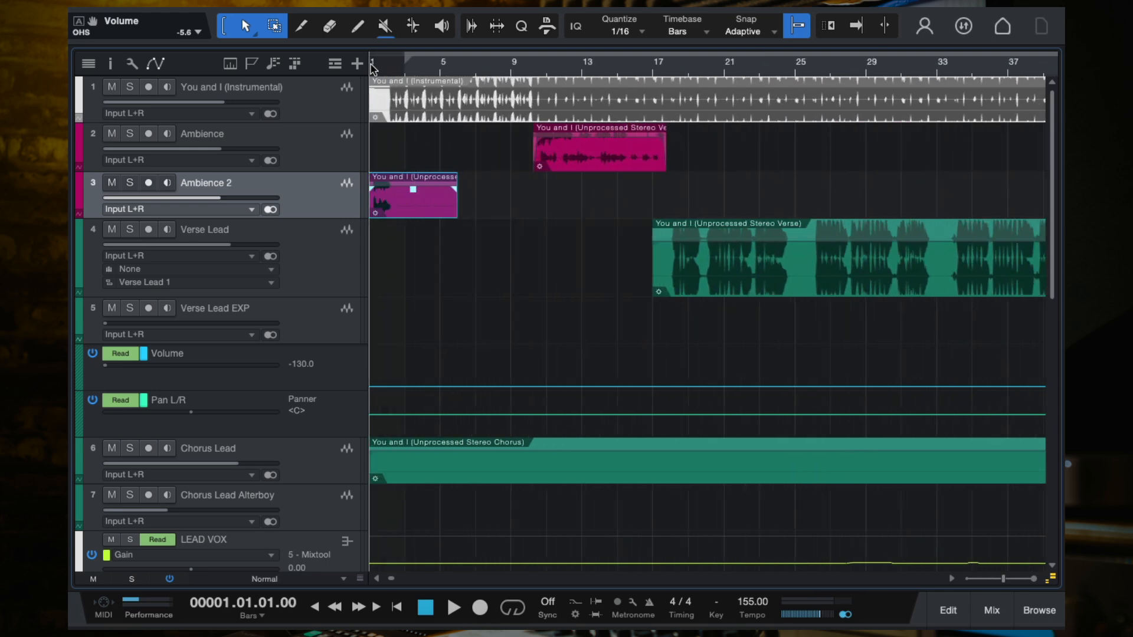
{"action": "key", "text": "space"}
{"action": "key", "text": "f"}
{"action": "key", "text": "e"}
{"action": "key", "text": "f"}
{"action": "key", "text": "e"}
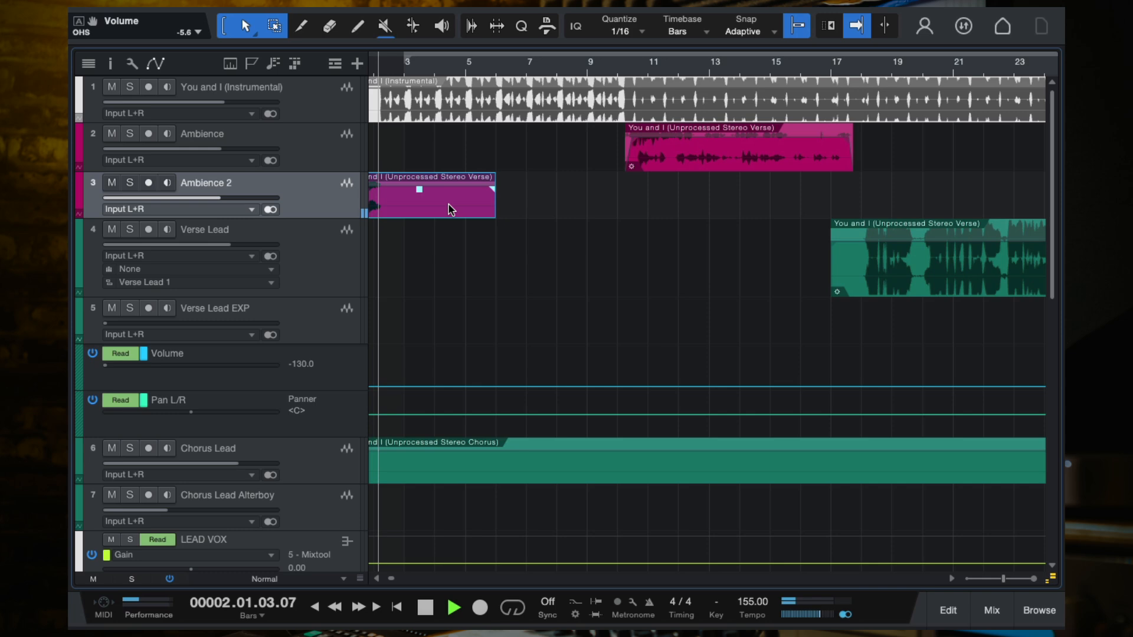
{"action": "key", "text": "e"}
{"action": "left_click_drag", "start_coordinate": [452, 209], "coordinate": [419, 190]}
Step: Replay the intro from bar 1 to recheck the Ambience 2 clip, and stop playback around bar 4
{"action": "left_click", "coordinate": [380, 64]}
{"action": "key", "text": "f"}
{"action": "key", "text": "f"}
{"action": "key", "text": "w"}
{"action": "key", "text": "w"}
{"action": "key", "text": "w"}
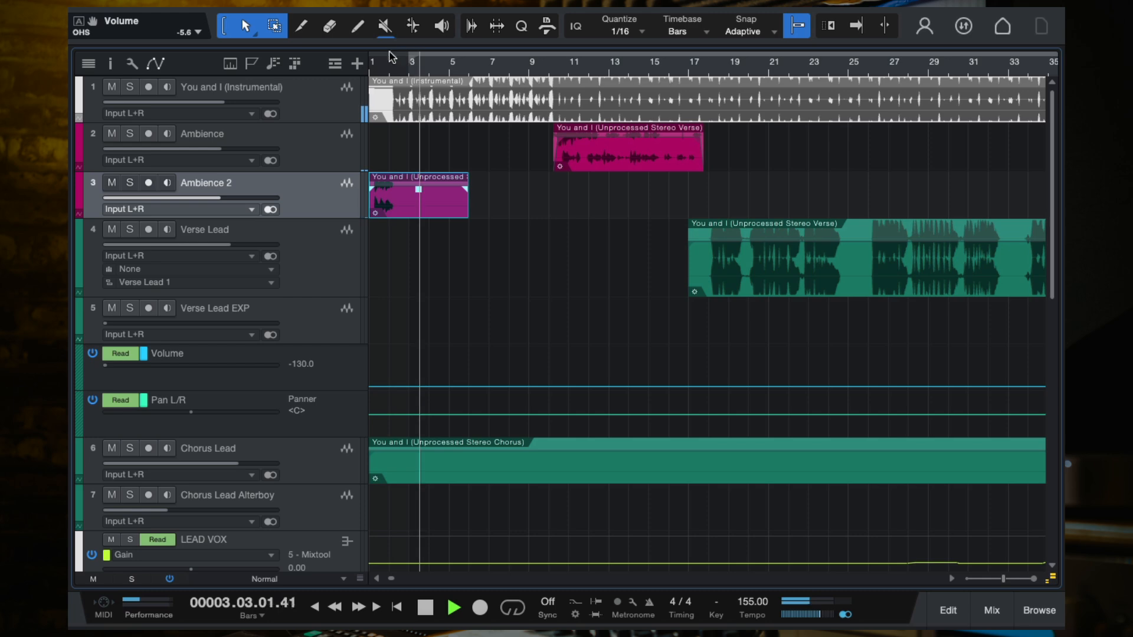
{"action": "left_click", "coordinate": [374, 64]}
{"action": "key", "text": "f"}
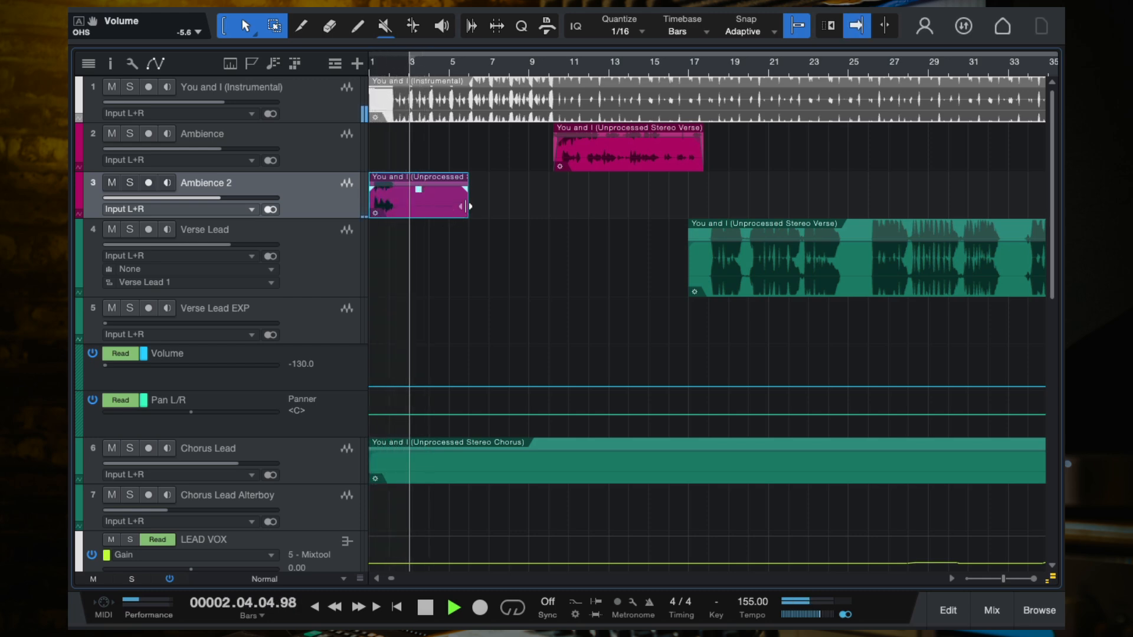
{"action": "key", "text": "space"}
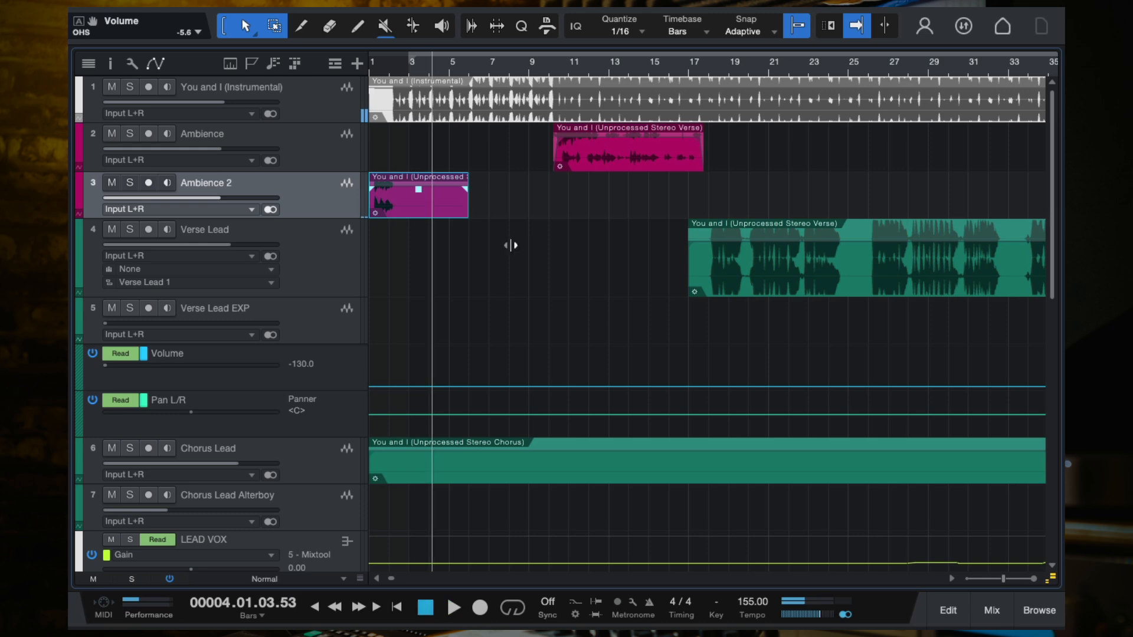
{"action": "key", "text": "w"}
{"action": "key", "text": "space"}
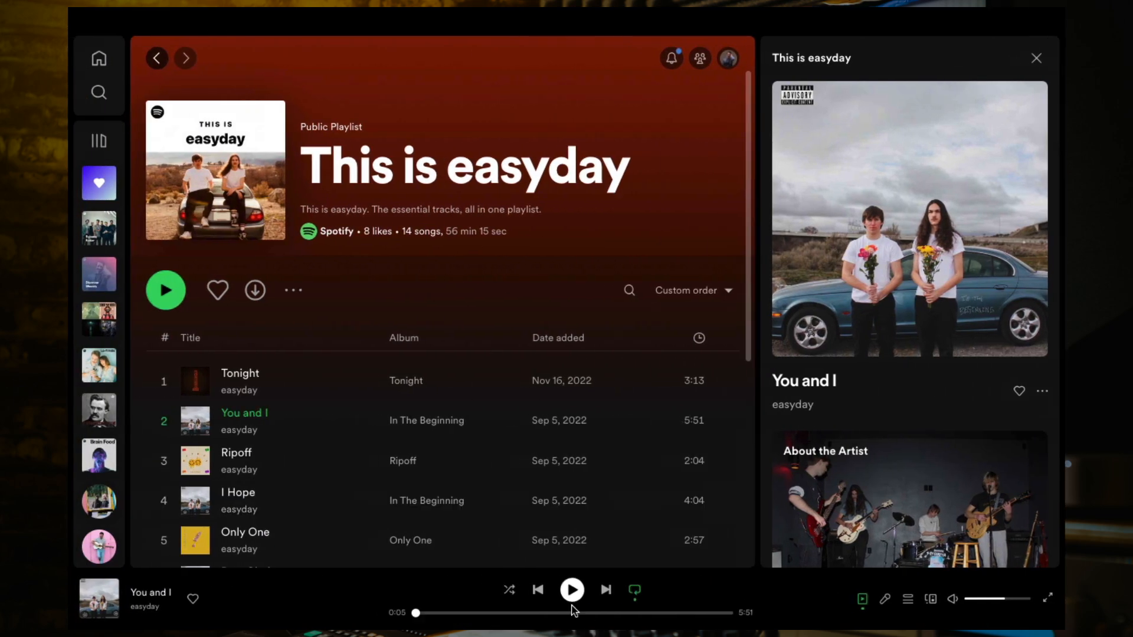
Step: Switch to Spotify and listen to the released "You and I" intro, skipping ahead towards the first verse
{"action": "left_click", "coordinate": [571, 590]}
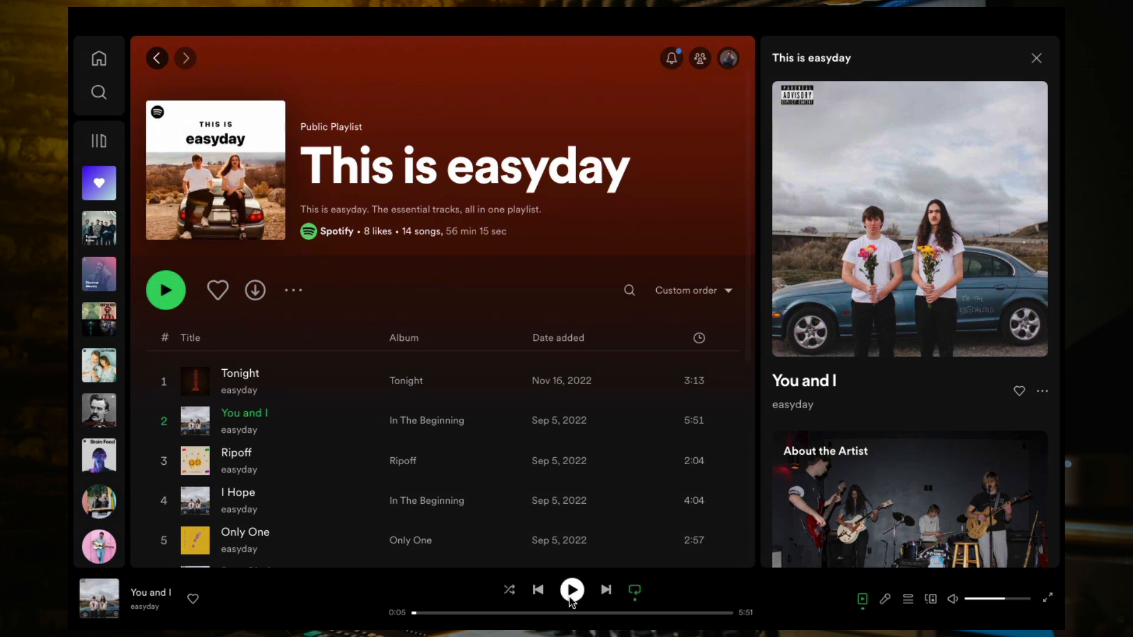
{"action": "left_click", "coordinate": [571, 590]}
{"action": "key", "text": "space"}
{"action": "left_click", "coordinate": [435, 613]}
{"action": "left_click", "coordinate": [571, 590]}
{"action": "left_click", "coordinate": [573, 590]}
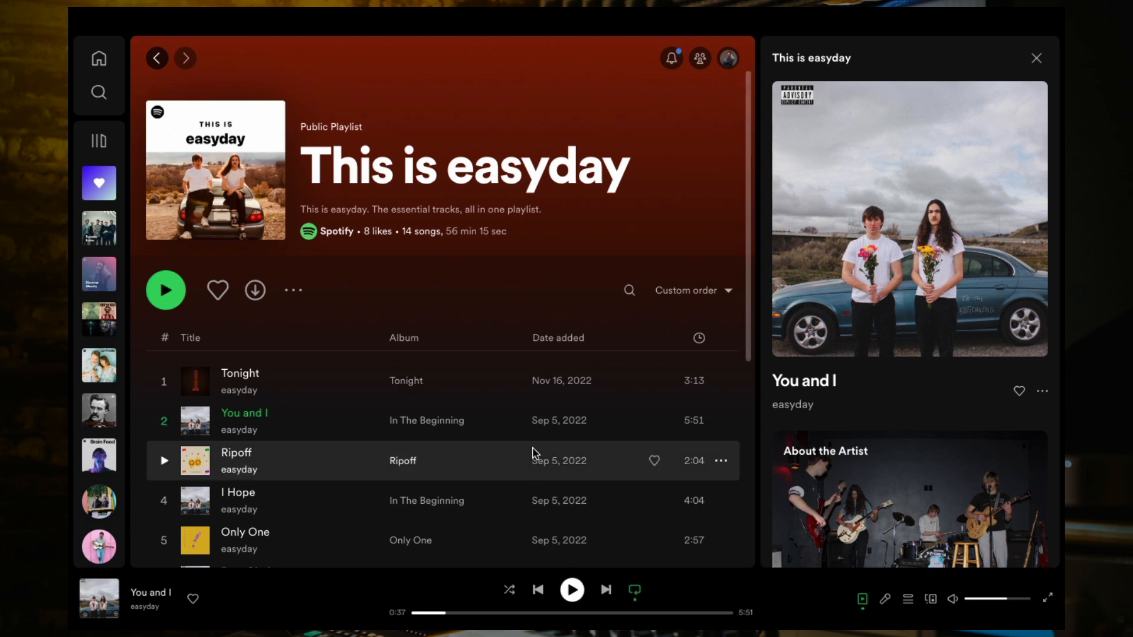
{"action": "left_click", "coordinate": [572, 590]}
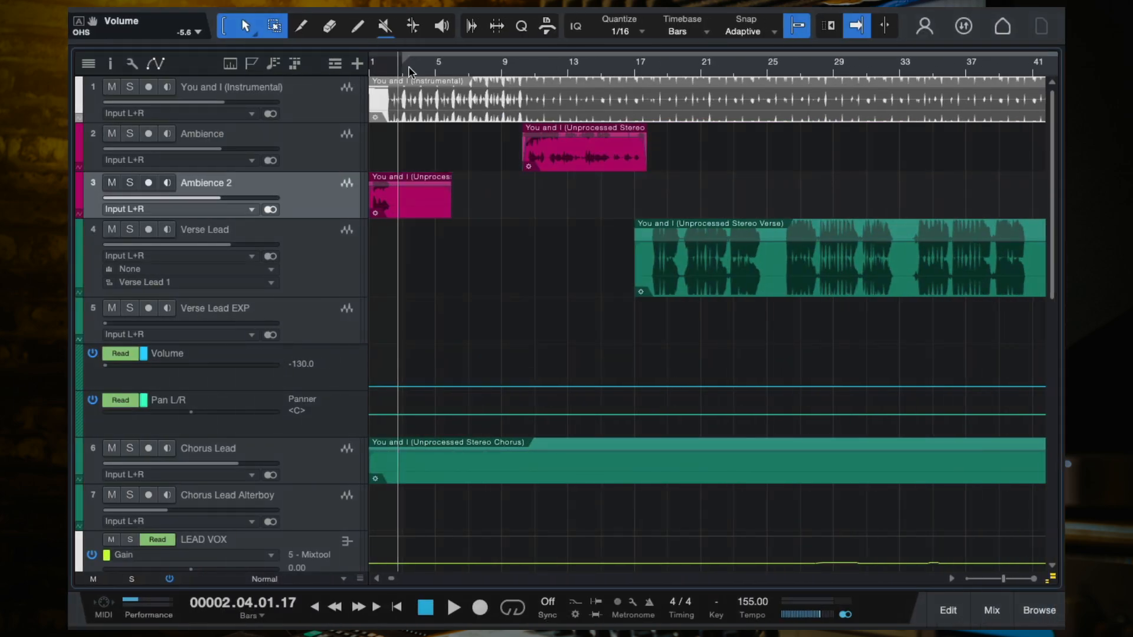
Step: Switch back to Studio One and check all tracks down to Old Delay around bar 6 of the intro
{"action": "scroll", "coordinate": [526, 246], "scroll_direction": "down", "scroll_amount": 5}
{"action": "scroll", "coordinate": [401, 92], "scroll_direction": "down", "scroll_amount": 6}
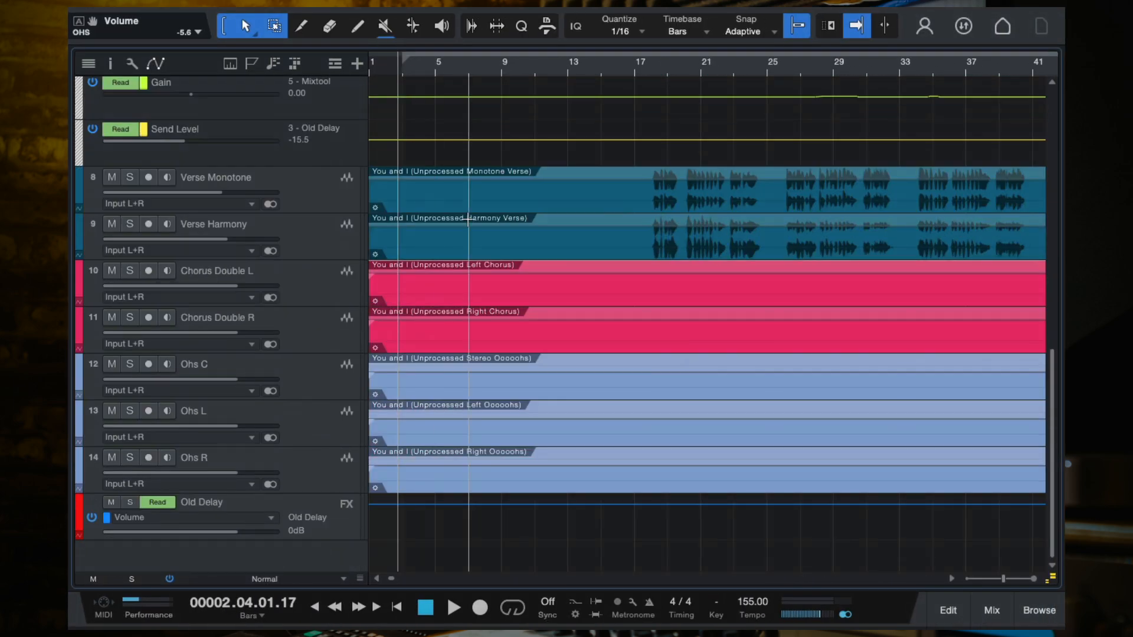
{"action": "scroll", "coordinate": [467, 219], "scroll_direction": "up", "scroll_amount": 11}
{"action": "key", "text": "w"}
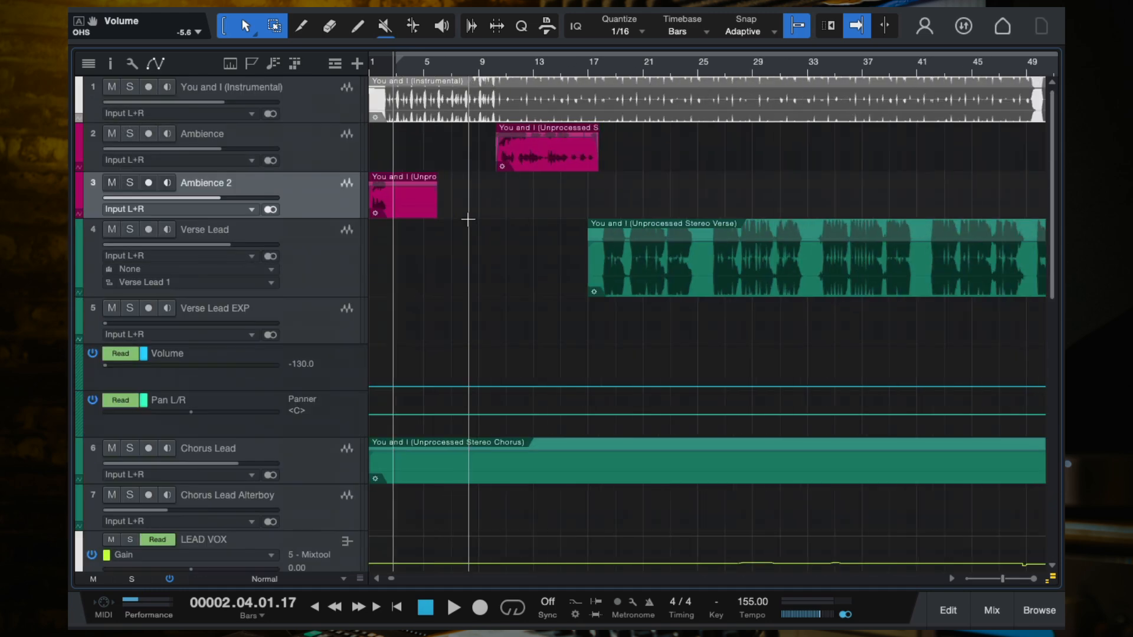
{"action": "left_click", "coordinate": [438, 62]}
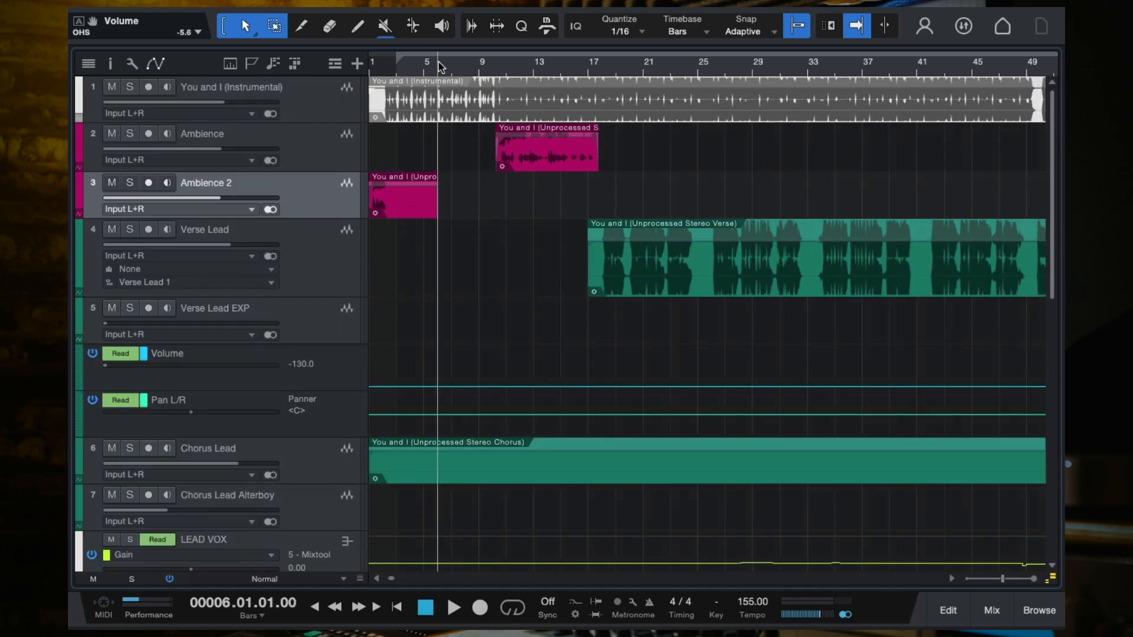
{"action": "scroll", "coordinate": [495, 168], "scroll_direction": "down", "scroll_amount": 10}
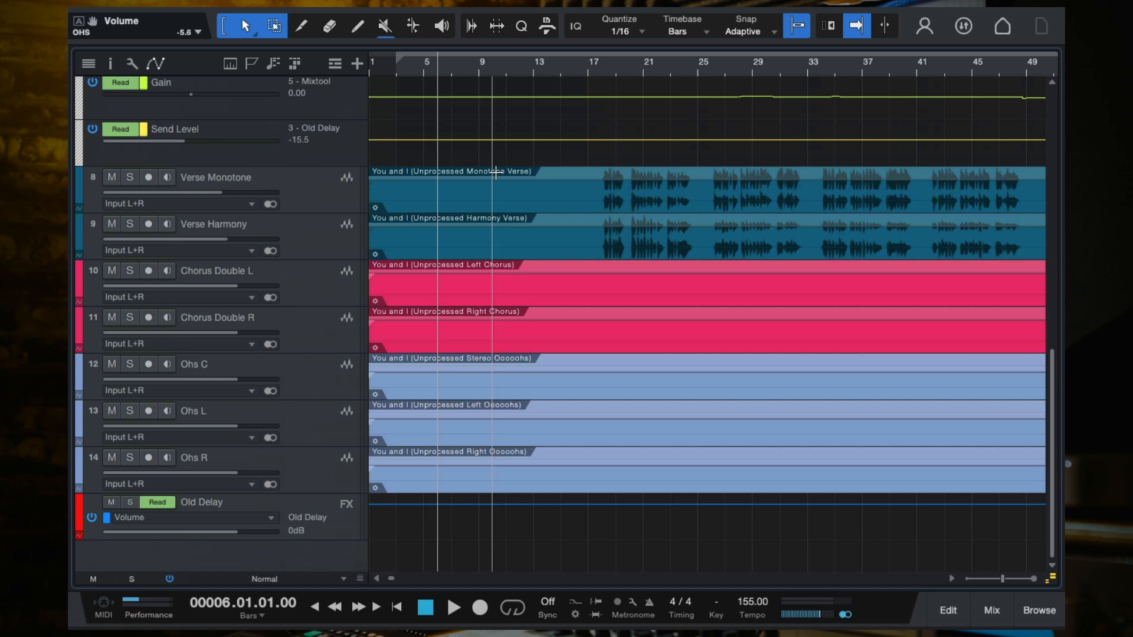
{"action": "scroll", "coordinate": [495, 168], "scroll_direction": "up", "scroll_amount": 10}
Step: Play the first verse from about bar 17, check the channel levels in the mixer, and stop playback
{"action": "left_click", "coordinate": [587, 66]}
{"action": "key", "text": "space"}
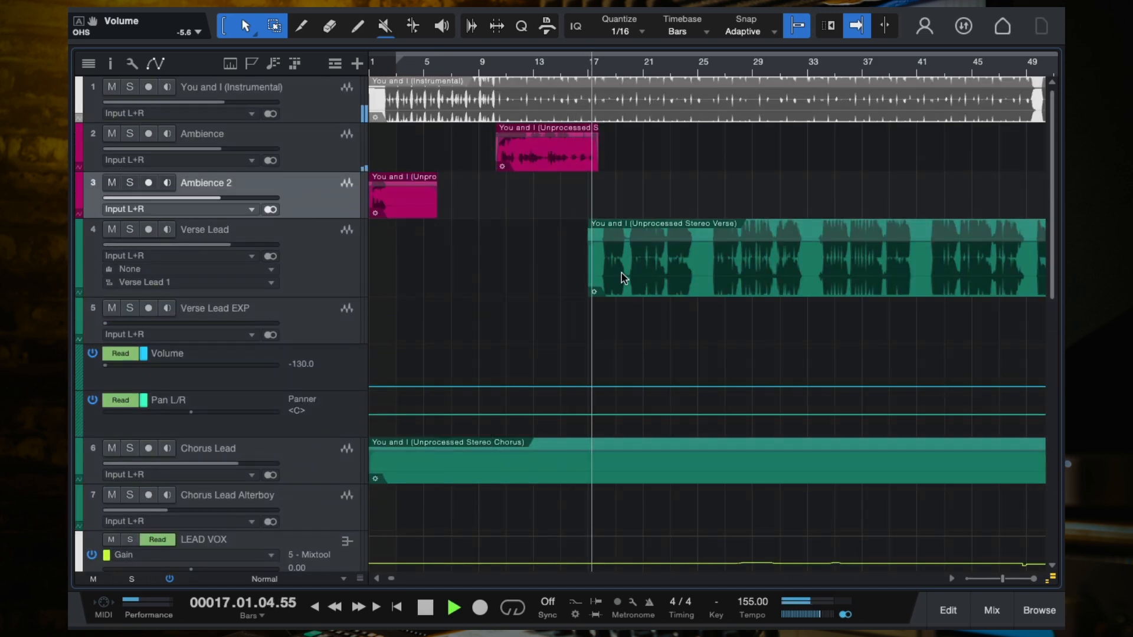
{"action": "scroll", "coordinate": [622, 278], "scroll_direction": "up", "scroll_amount": 2}
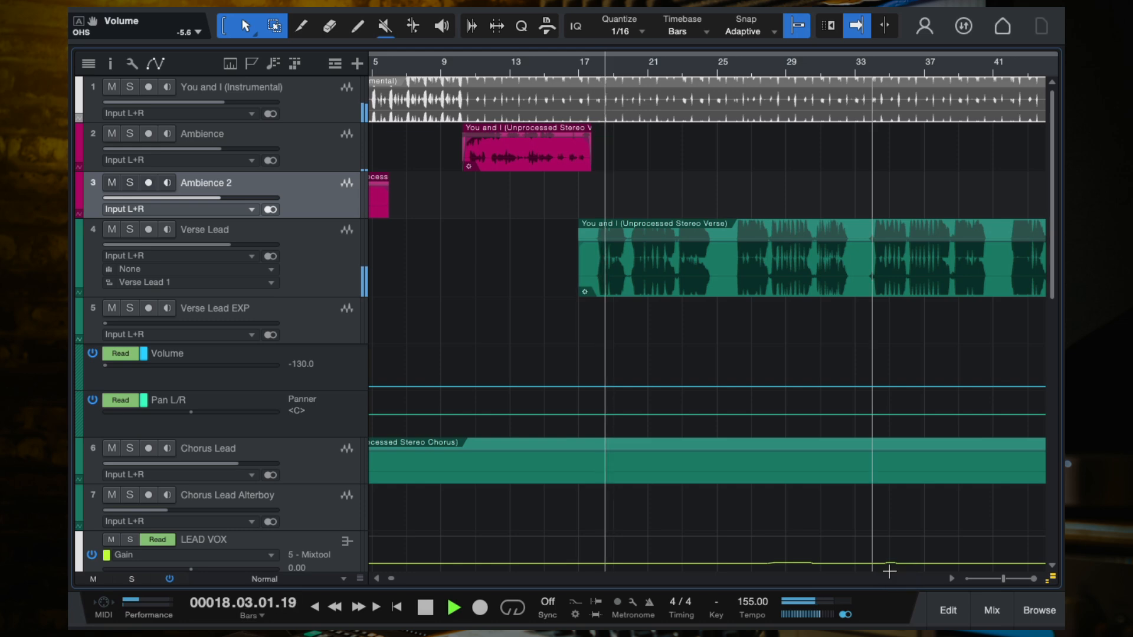
{"action": "left_click", "coordinate": [992, 610]}
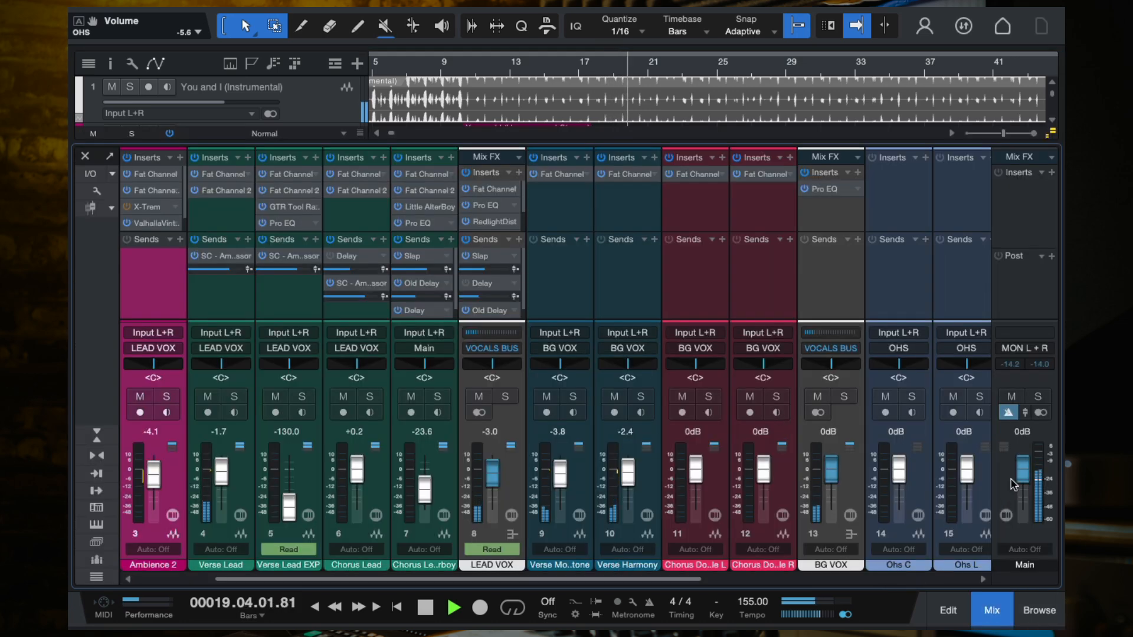
{"action": "left_click", "coordinate": [85, 156]}
{"action": "key", "text": "w"}
{"action": "key", "text": "space"}
Step: Switch to Spotify and play the released verse of "You and I" from 0:45 to about 1:01
{"action": "key", "text": "ctrl+Left"}
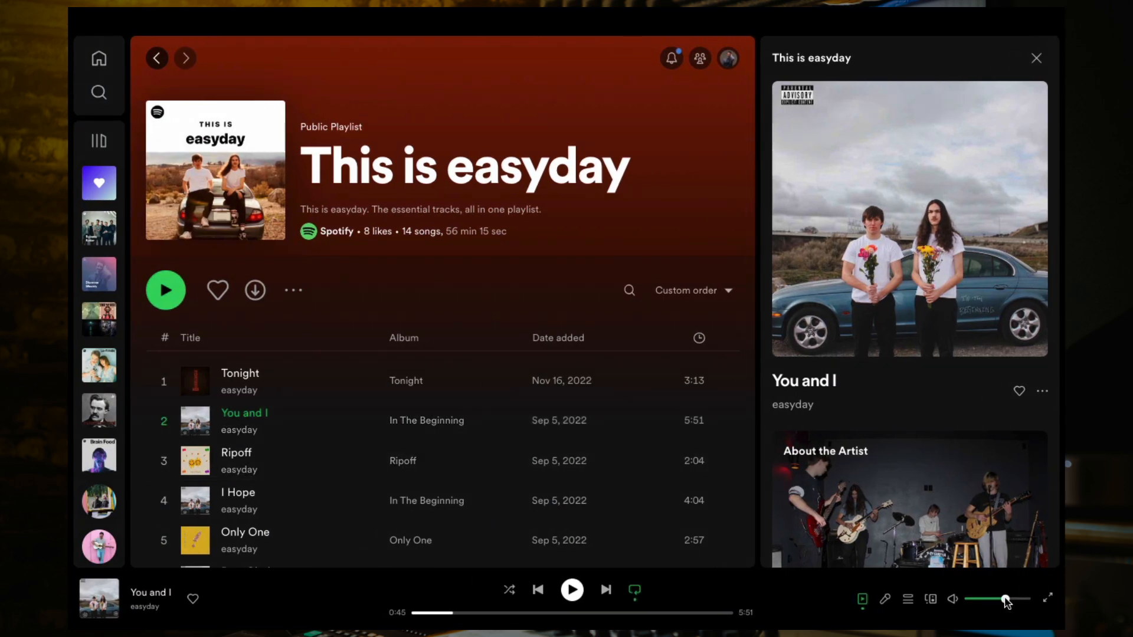
{"action": "left_click", "coordinate": [575, 593]}
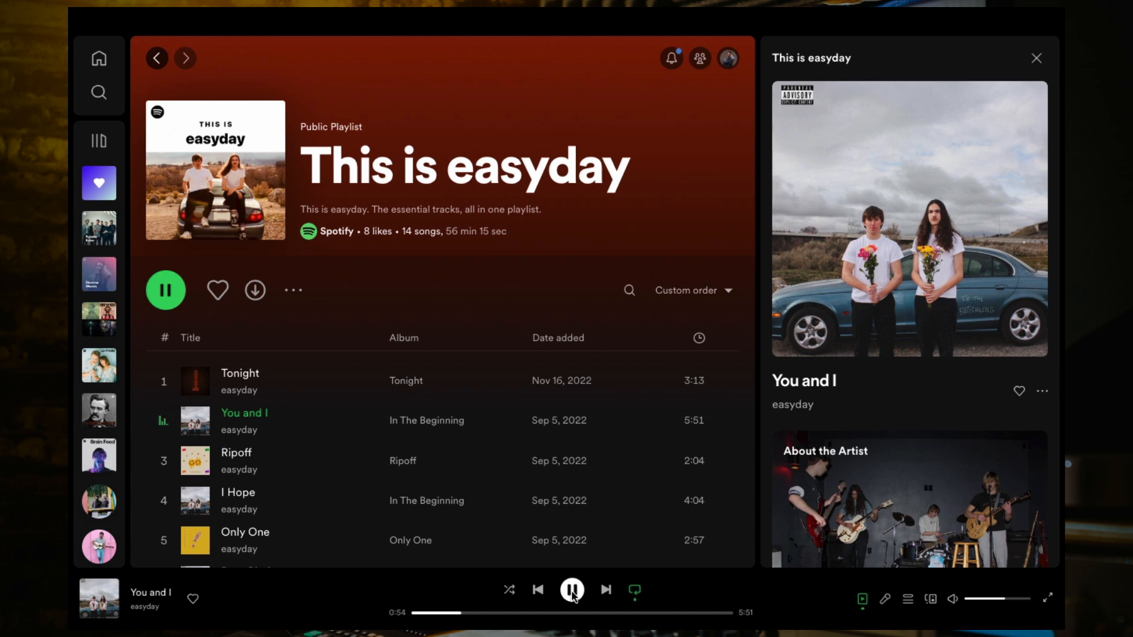
{"action": "left_click", "coordinate": [572, 590]}
{"action": "left_click", "coordinate": [572, 590]}
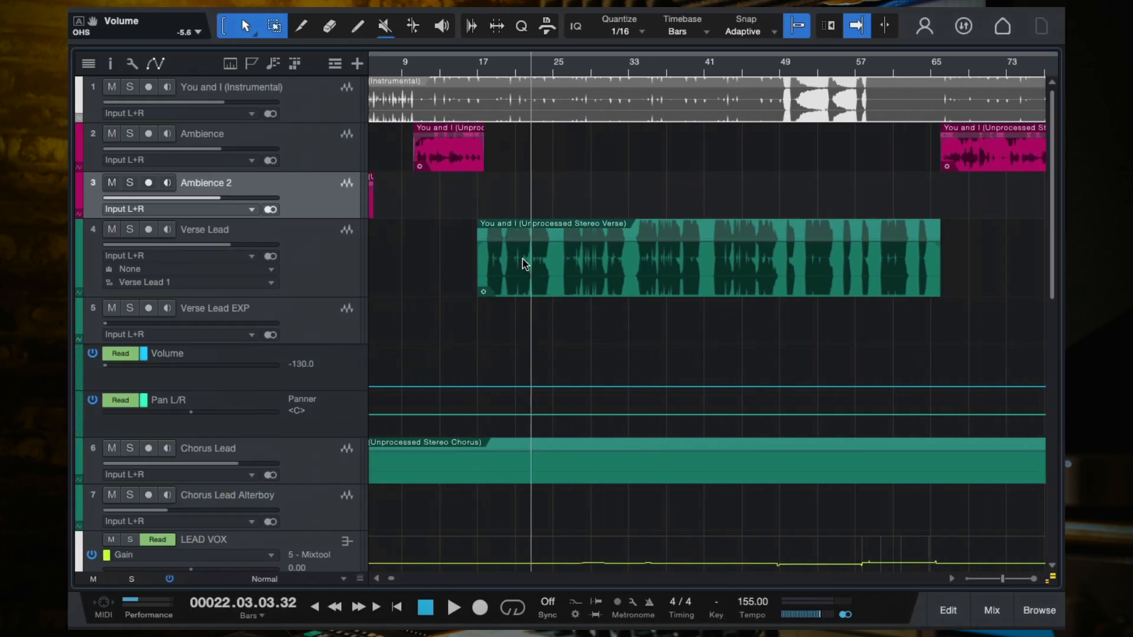
Step: Switch to Studio One, select the Verse Lead track and play its part of the first verse
{"action": "scroll", "coordinate": [524, 261], "scroll_direction": "up", "scroll_amount": 2}
{"action": "left_click", "coordinate": [301, 271]}
{"action": "scroll", "coordinate": [502, 285], "scroll_direction": "left", "scroll_amount": 1}
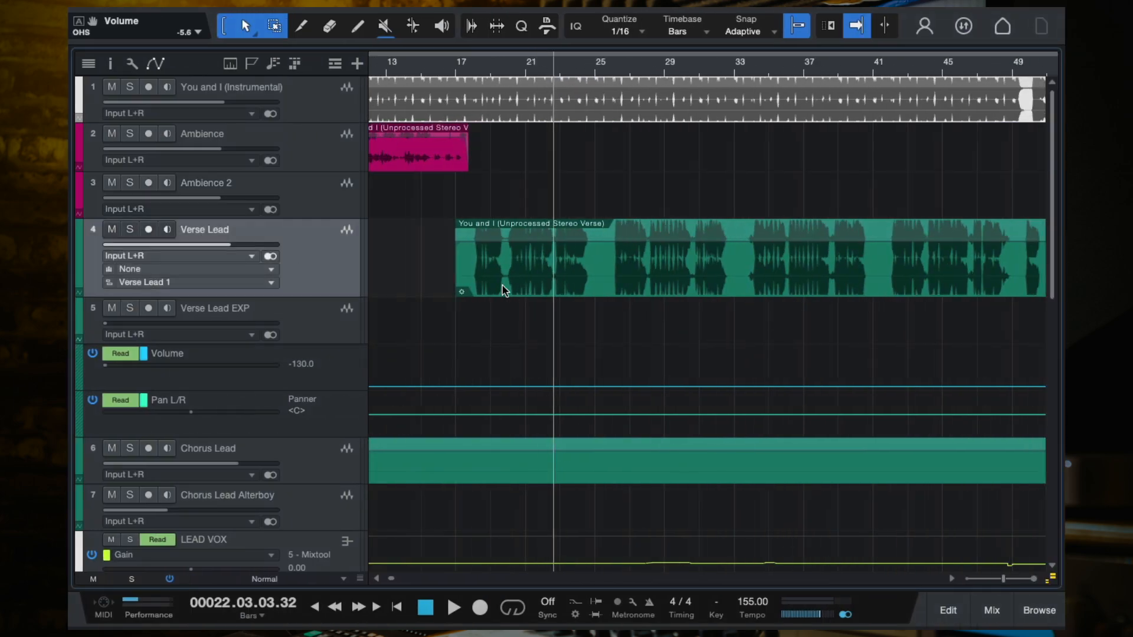
{"action": "scroll", "coordinate": [504, 289], "scroll_direction": "left", "scroll_amount": 5}
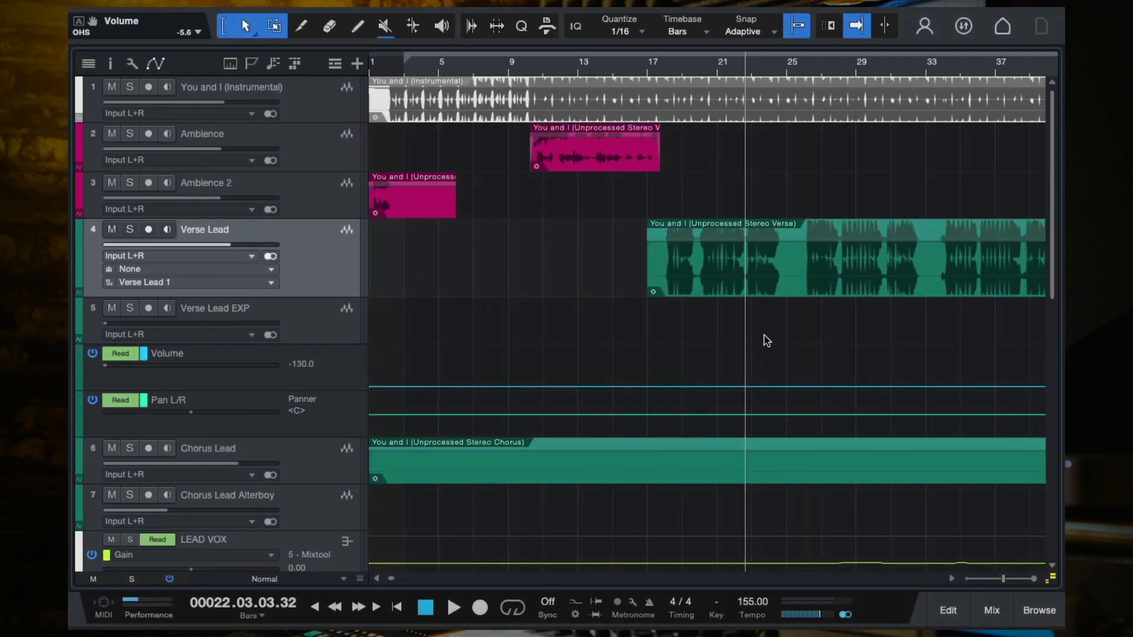
{"action": "scroll", "coordinate": [764, 338], "scroll_direction": "right", "scroll_amount": 4}
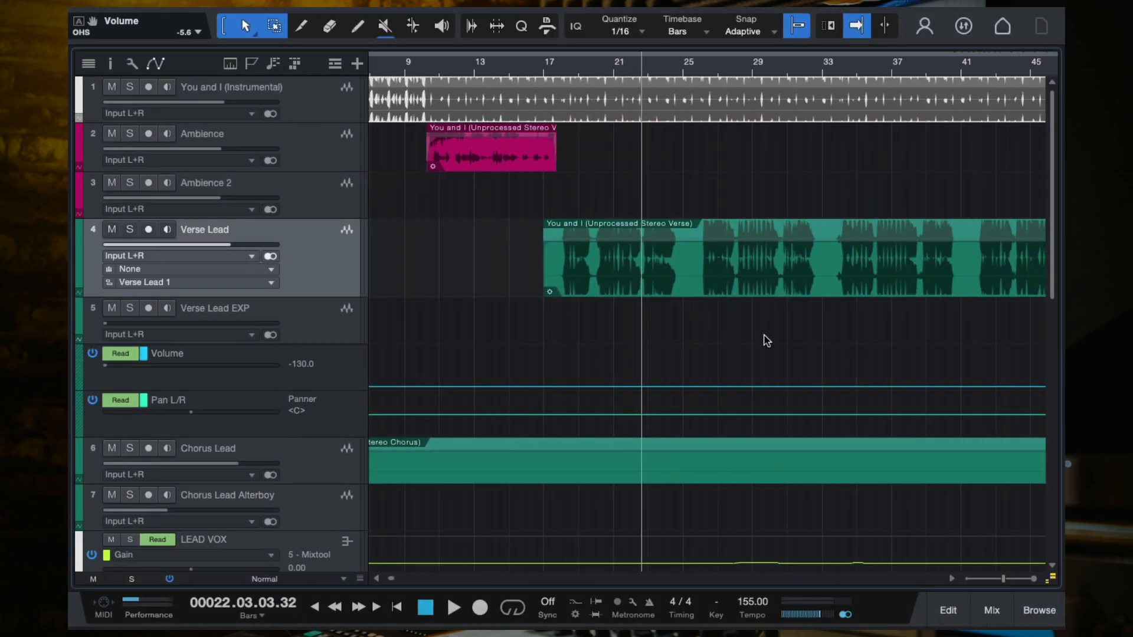
{"action": "scroll", "coordinate": [766, 341], "scroll_direction": "right", "scroll_amount": 1}
{"action": "left_click", "coordinate": [477, 69]}
{"action": "left_click", "coordinate": [617, 68]}
{"action": "key", "text": "space"}
{"action": "scroll", "coordinate": [604, 379], "scroll_direction": "right", "scroll_amount": 4}
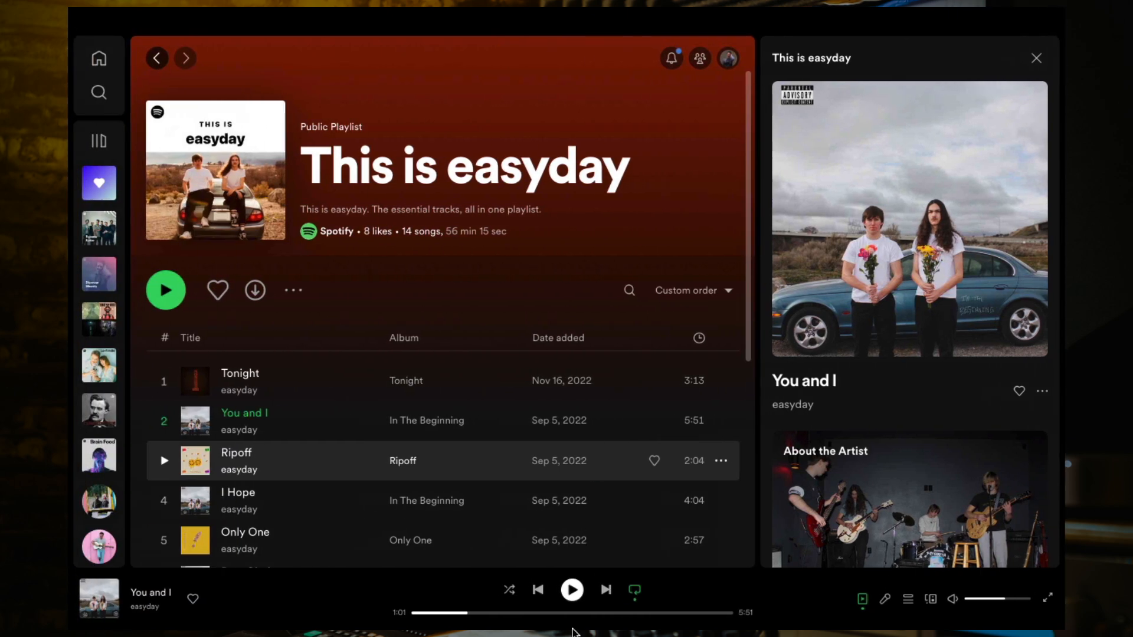
Step: Switch to Spotify, skip past 1:01 in the released "You and I" and play the following section up to about 1:36
{"action": "left_click", "coordinate": [417, 612]}
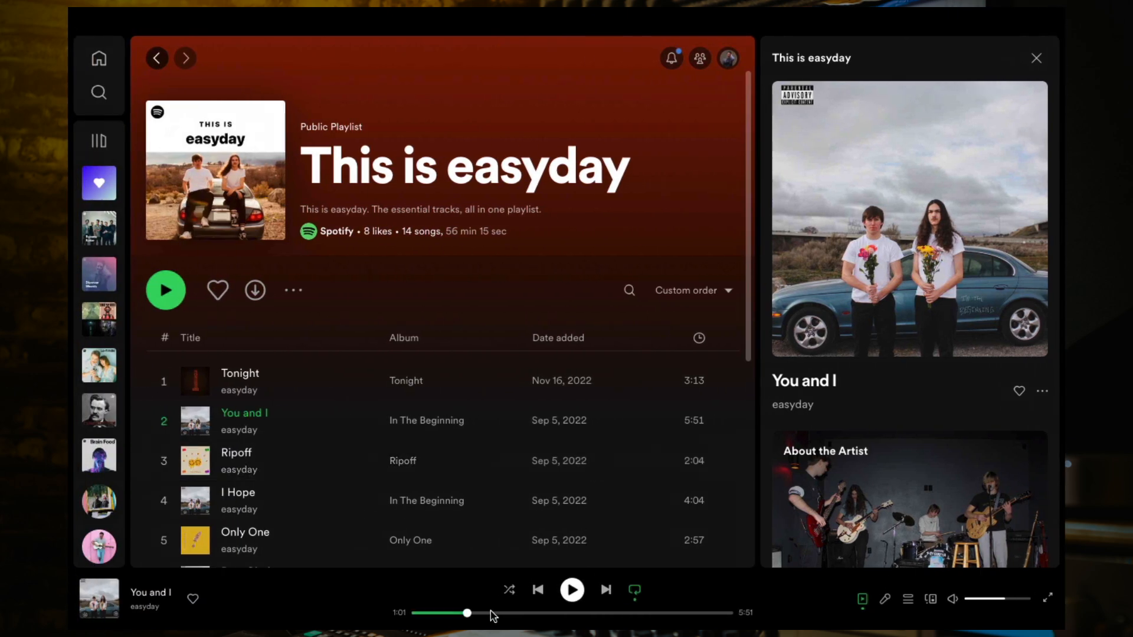
{"action": "left_click", "coordinate": [573, 592]}
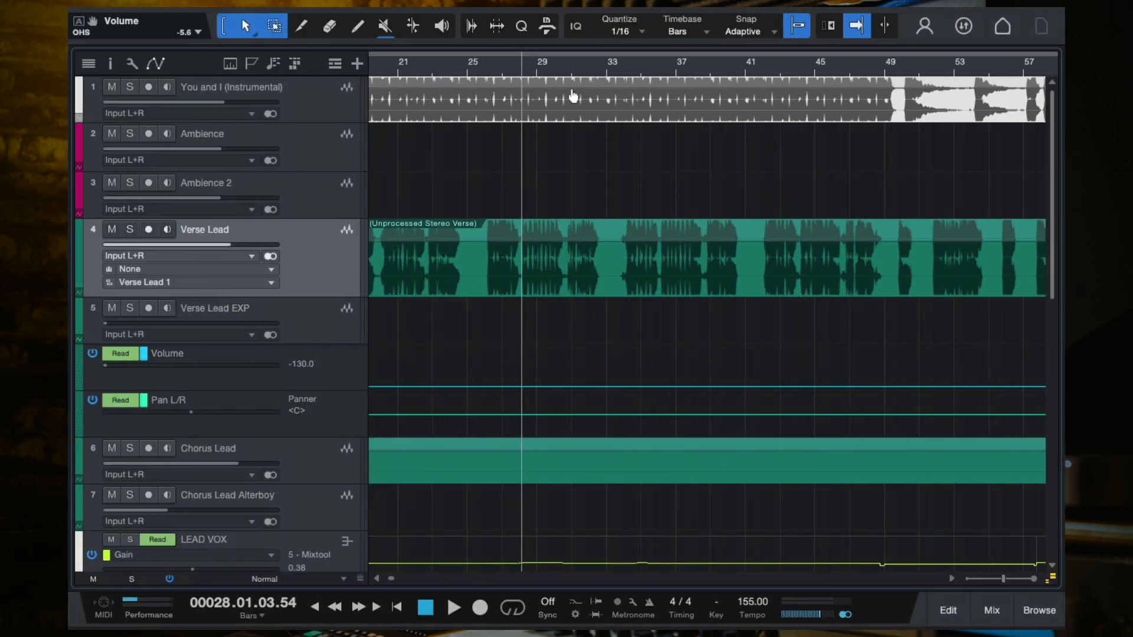
Step: Switch to Studio One and play the mix from about bar 31, skipping ahead to around bars 42 and 50, and stop at bar 53
{"action": "left_click", "coordinate": [571, 71]}
{"action": "scroll", "coordinate": [637, 277], "scroll_direction": "right", "scroll_amount": 2}
{"action": "key", "text": "space"}
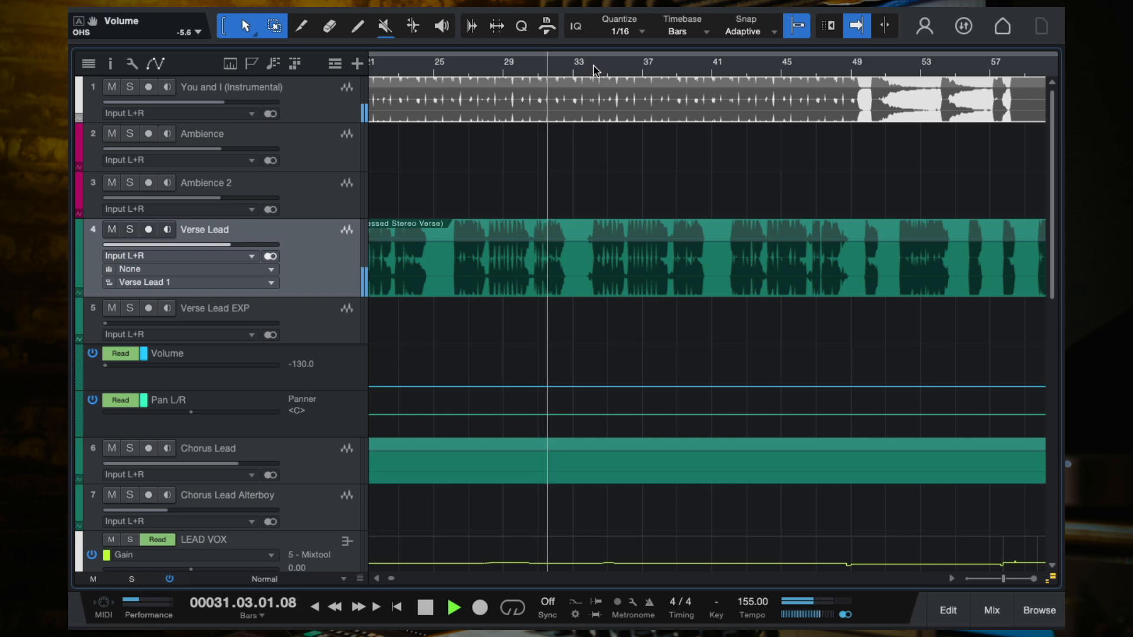
{"action": "left_click", "coordinate": [590, 70]}
{"action": "left_click", "coordinate": [658, 70]}
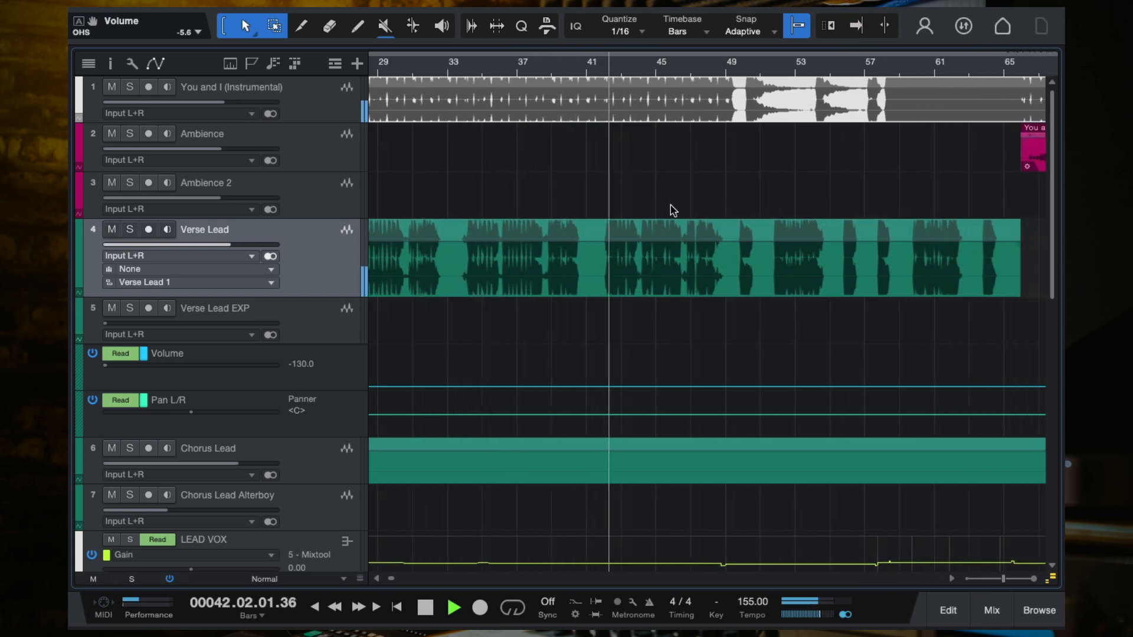
{"action": "left_click", "coordinate": [649, 70]}
{"action": "left_click", "coordinate": [733, 66]}
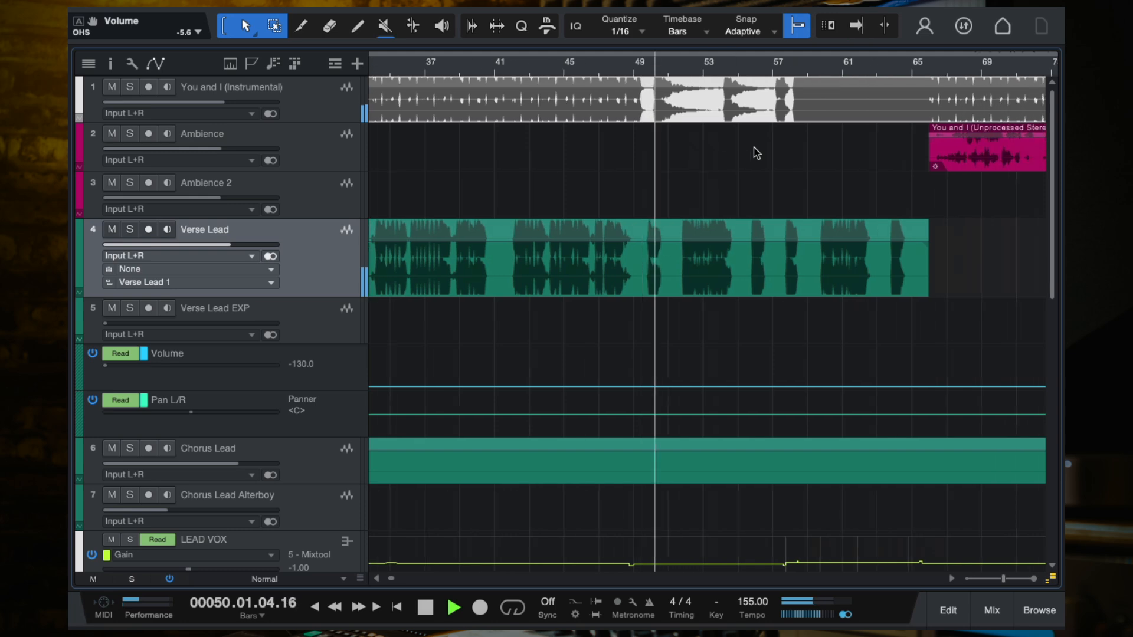
{"action": "scroll", "coordinate": [731, 266], "scroll_direction": "down", "scroll_amount": 5}
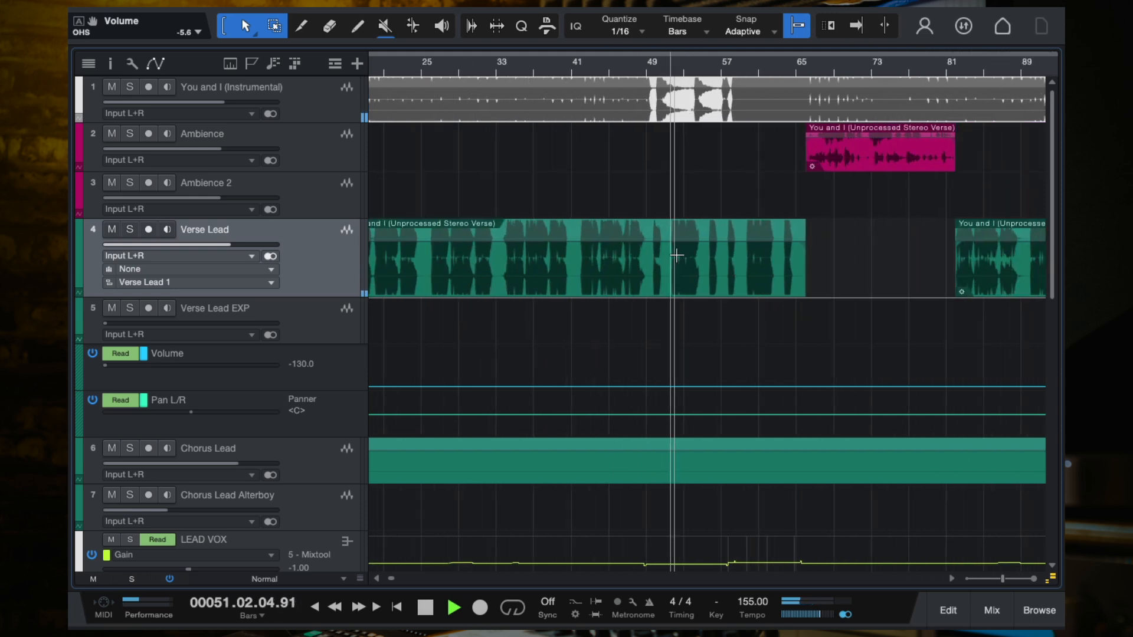
{"action": "scroll", "coordinate": [621, 283], "scroll_direction": "up", "scroll_amount": 5}
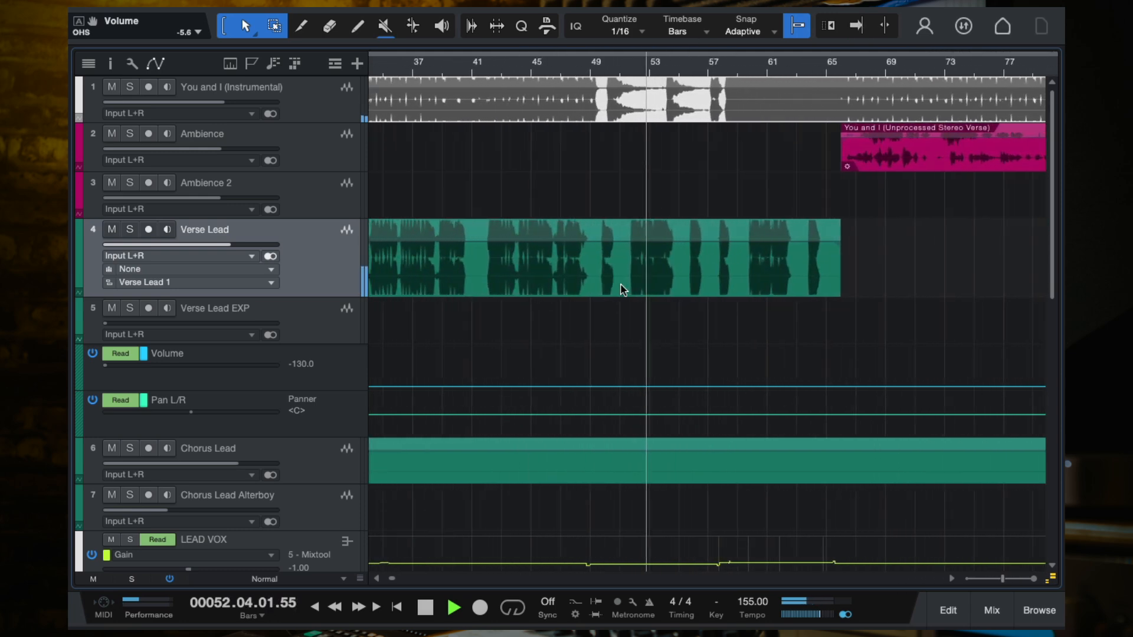
{"action": "key", "text": "space"}
{"action": "key", "text": "f"}
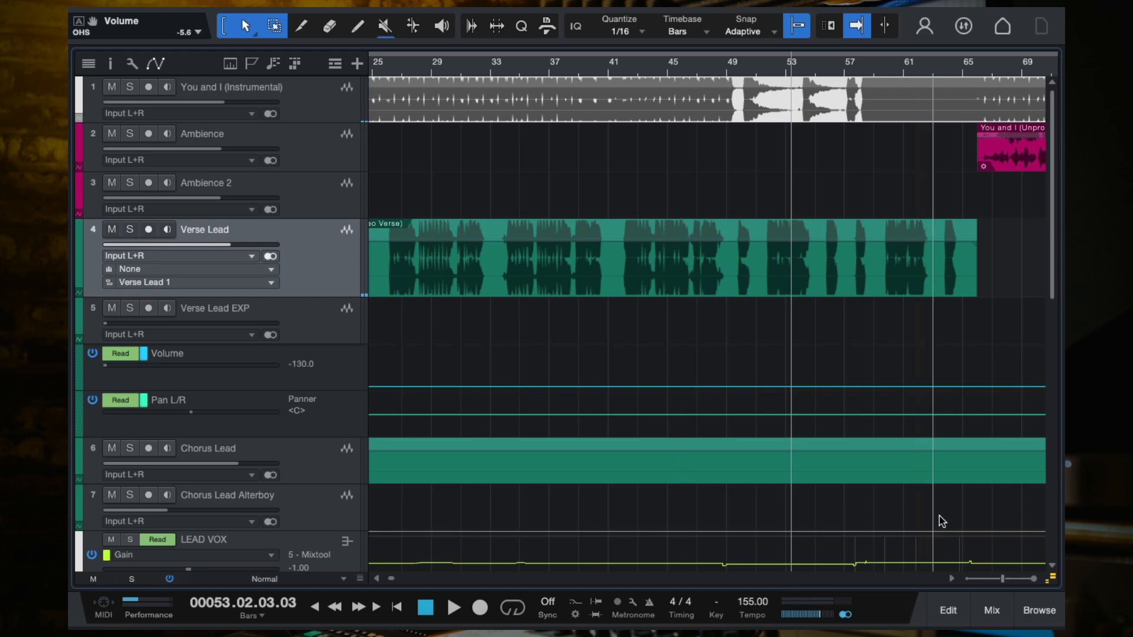
Step: Select the Old Delay channel in the mixer and play its volume automation in the arrangement from bar 53 to bar 56
{"action": "left_click", "coordinate": [997, 613]}
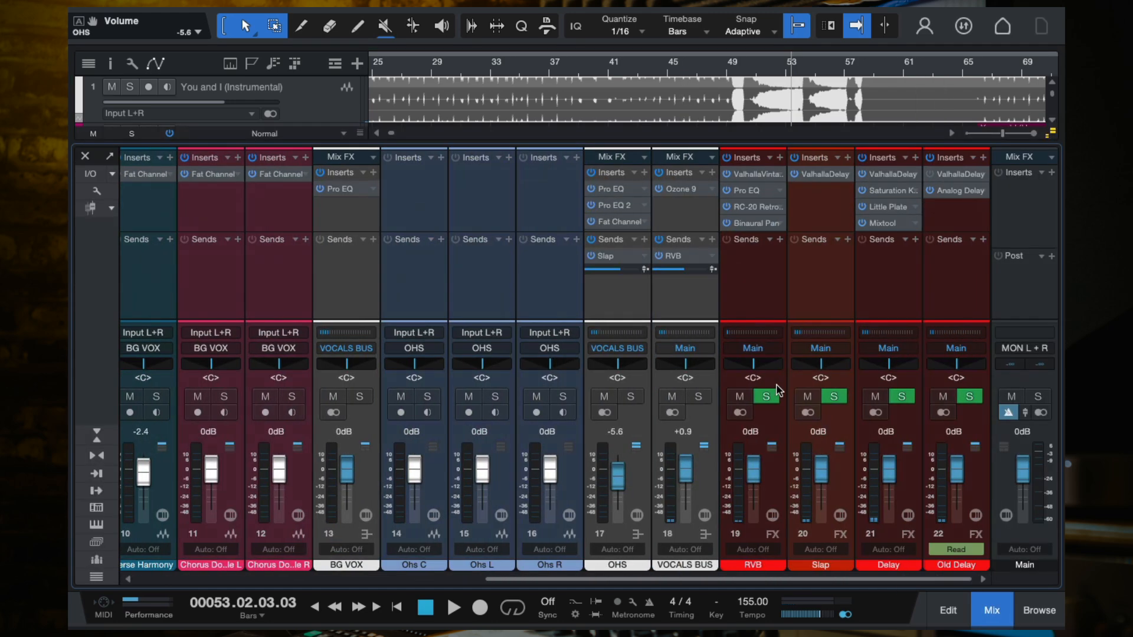
{"action": "left_click", "coordinate": [962, 293]}
{"action": "key", "text": "space"}
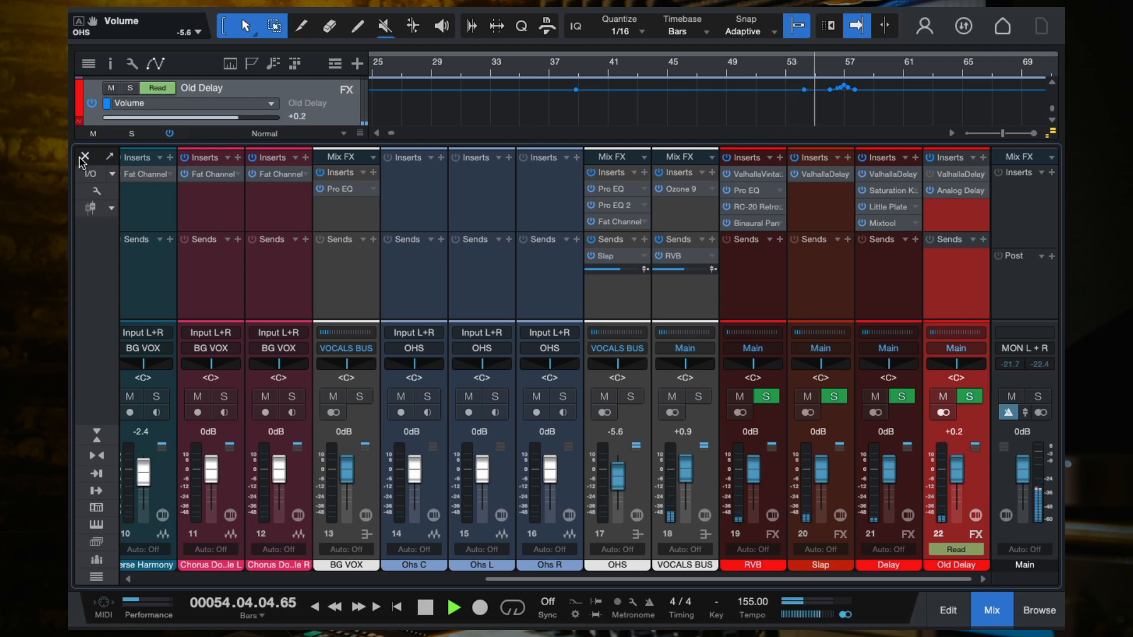
{"action": "key", "text": "F3"}
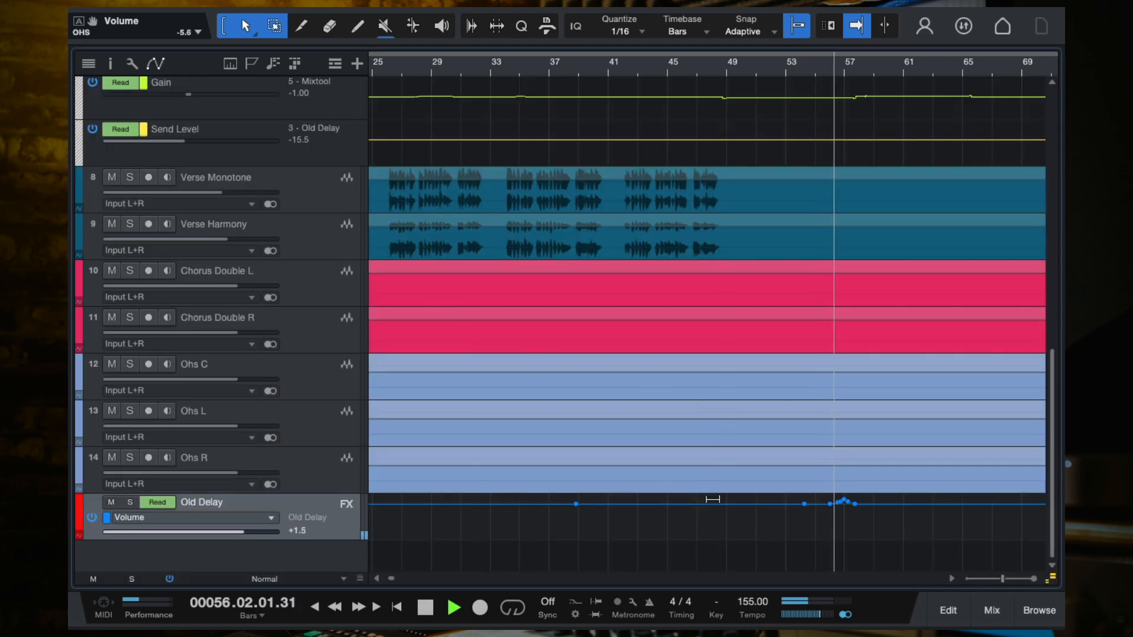
{"action": "key", "text": "space"}
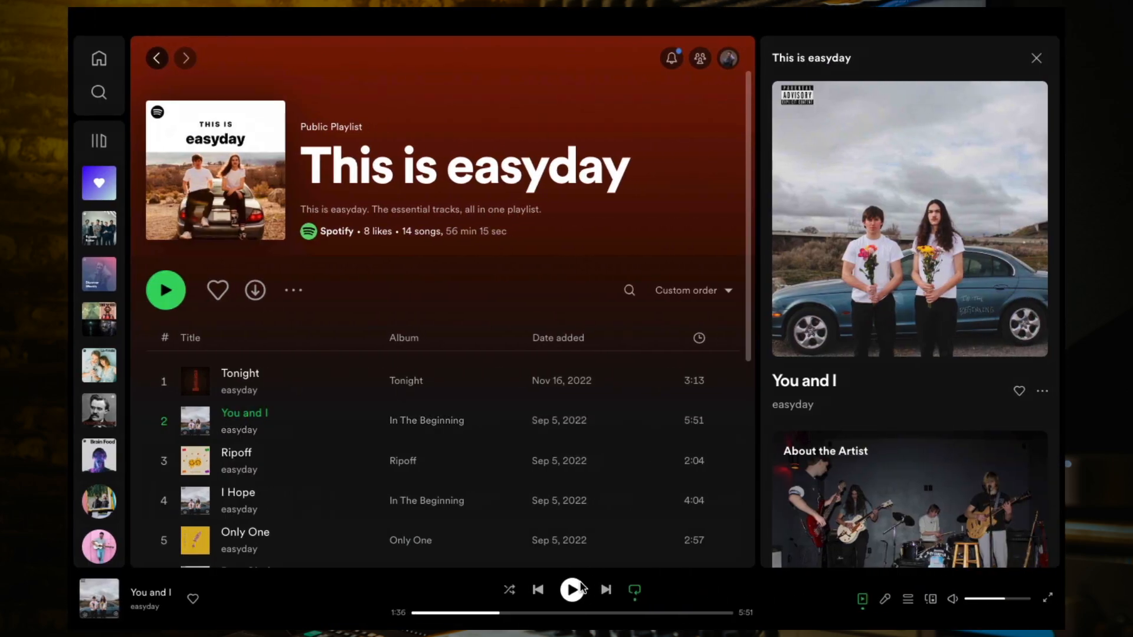
Step: Switch to Spotify and play the released "You and I" from 1:36, skipping ahead through about 2:47 and 4:17 to near the end
{"action": "left_click", "coordinate": [581, 587]}
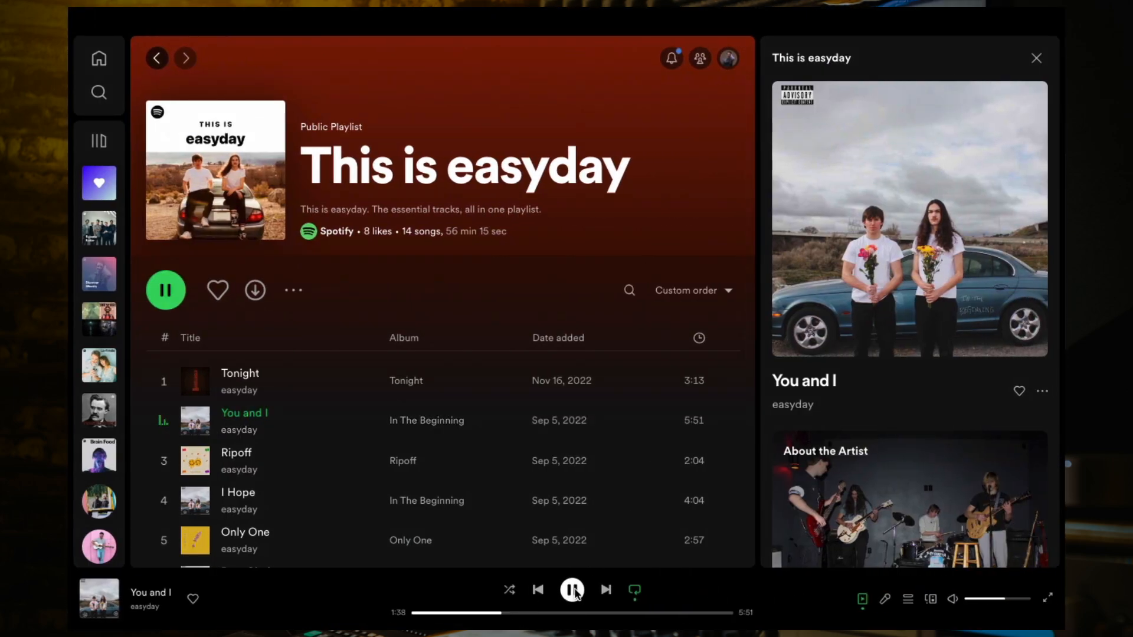
{"action": "left_click", "coordinate": [573, 591]}
{"action": "left_click", "coordinate": [572, 591]}
{"action": "left_click_drag", "start_coordinate": [536, 613], "coordinate": [564, 614]}
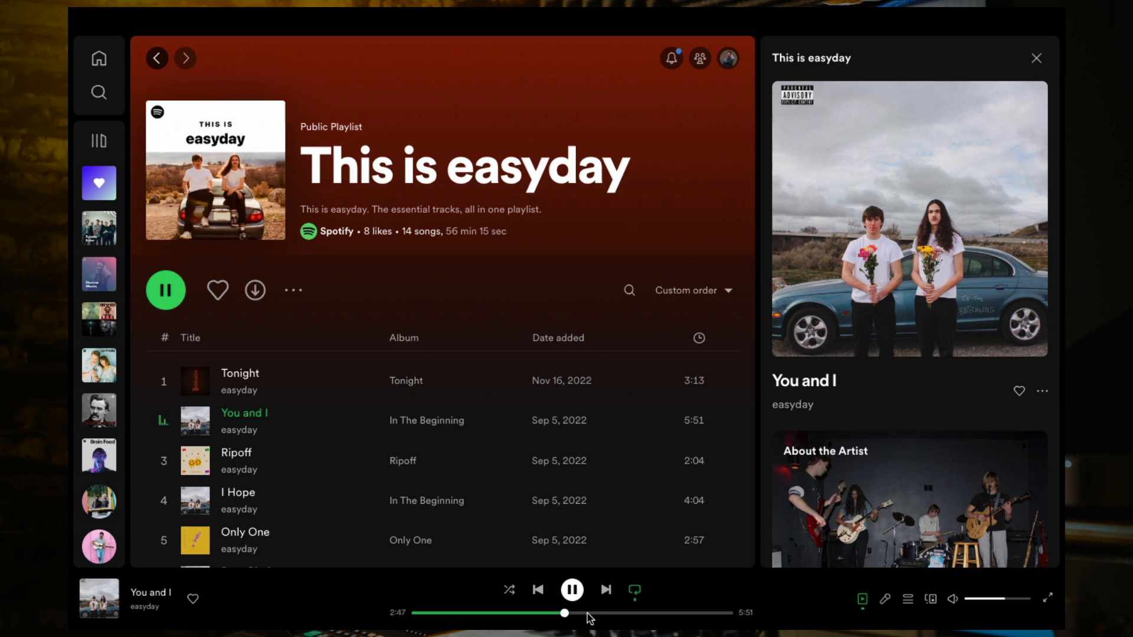
{"action": "left_click", "coordinate": [587, 614]}
{"action": "left_click", "coordinate": [612, 613]}
{"action": "left_click", "coordinate": [649, 614]}
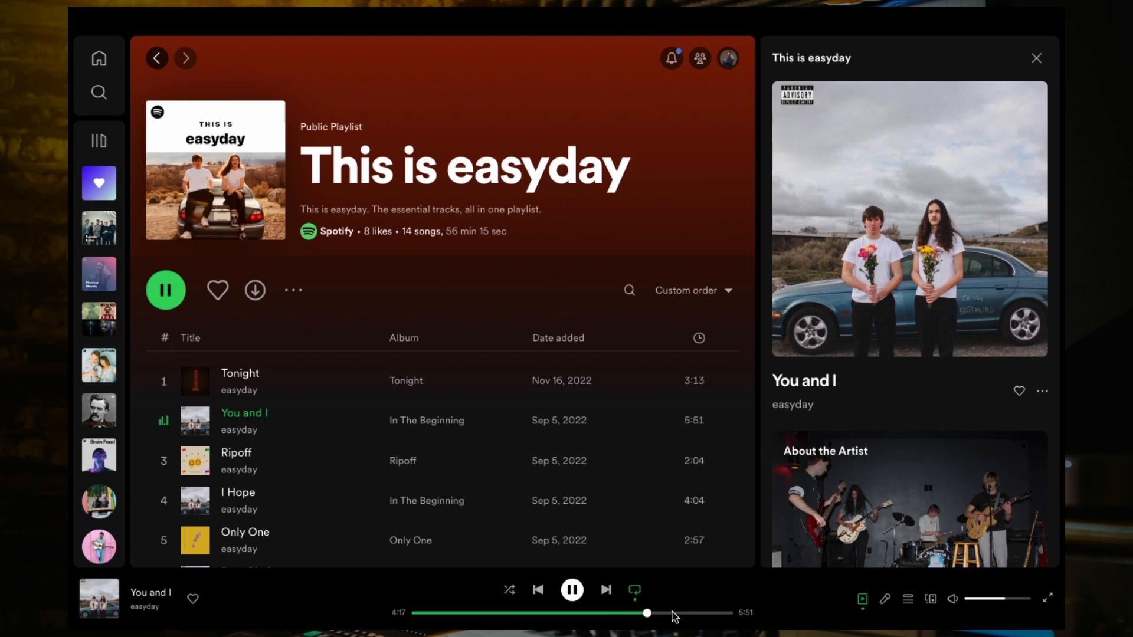
{"action": "left_click", "coordinate": [671, 614]}
{"action": "left_click", "coordinate": [702, 613]}
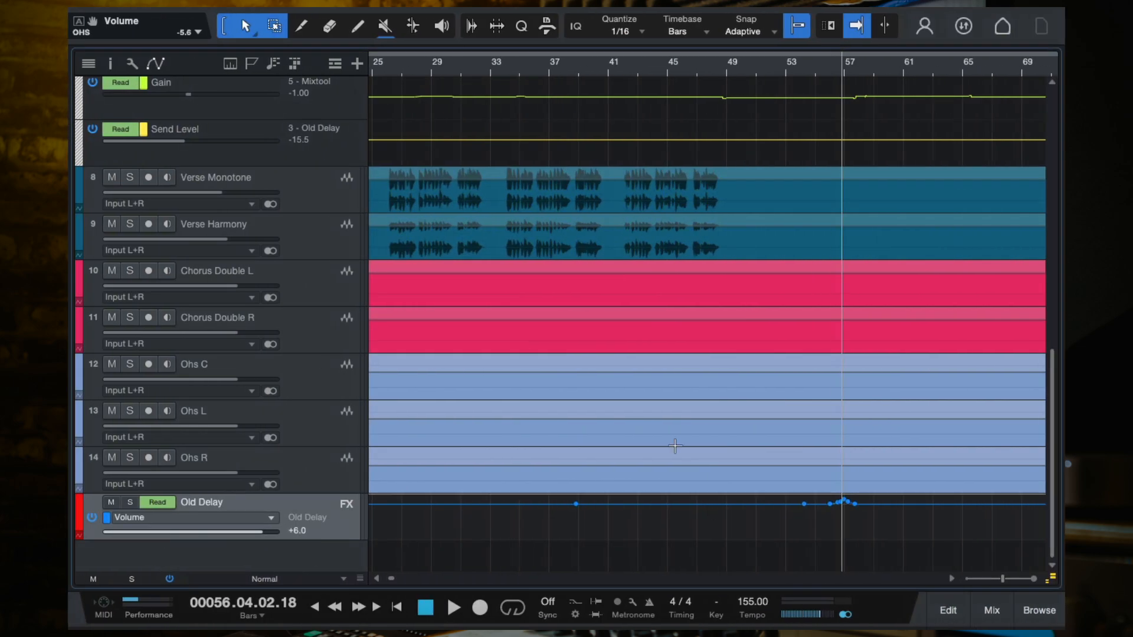
Step: Switch to Studio One and play later sections of the mix around bars 86 and 134, then the Ohs around bar 164, and stop playback
{"action": "key", "text": "z"}
{"action": "left_click", "coordinate": [717, 71]}
{"action": "key", "text": "space"}
{"action": "scroll", "coordinate": [729, 237], "scroll_direction": "right", "scroll_amount": 5}
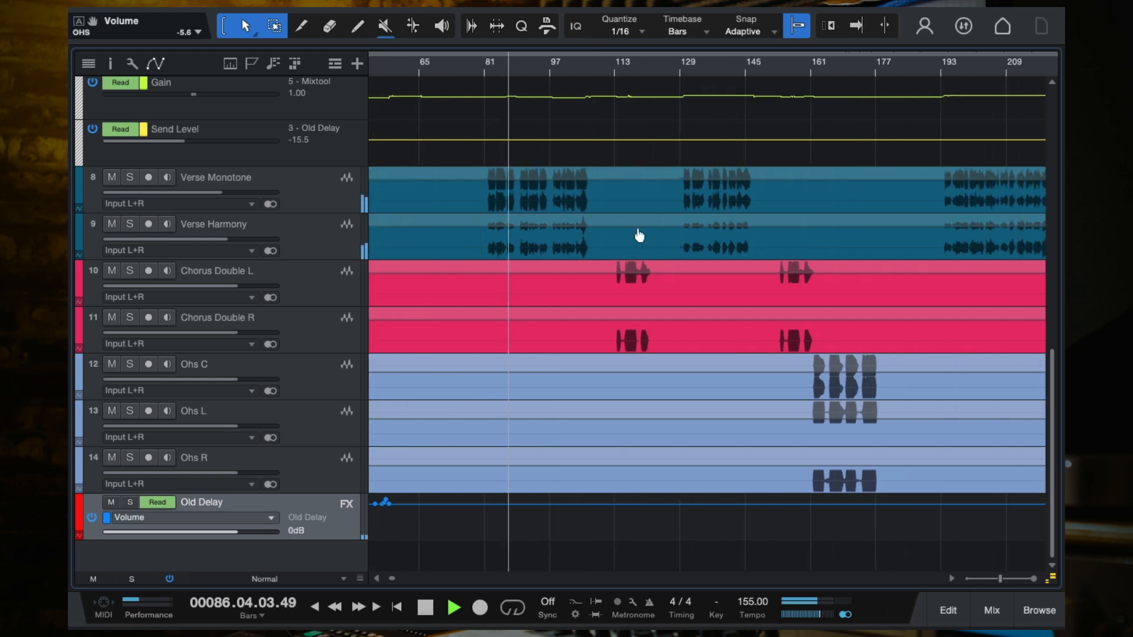
{"action": "key", "text": "w"}
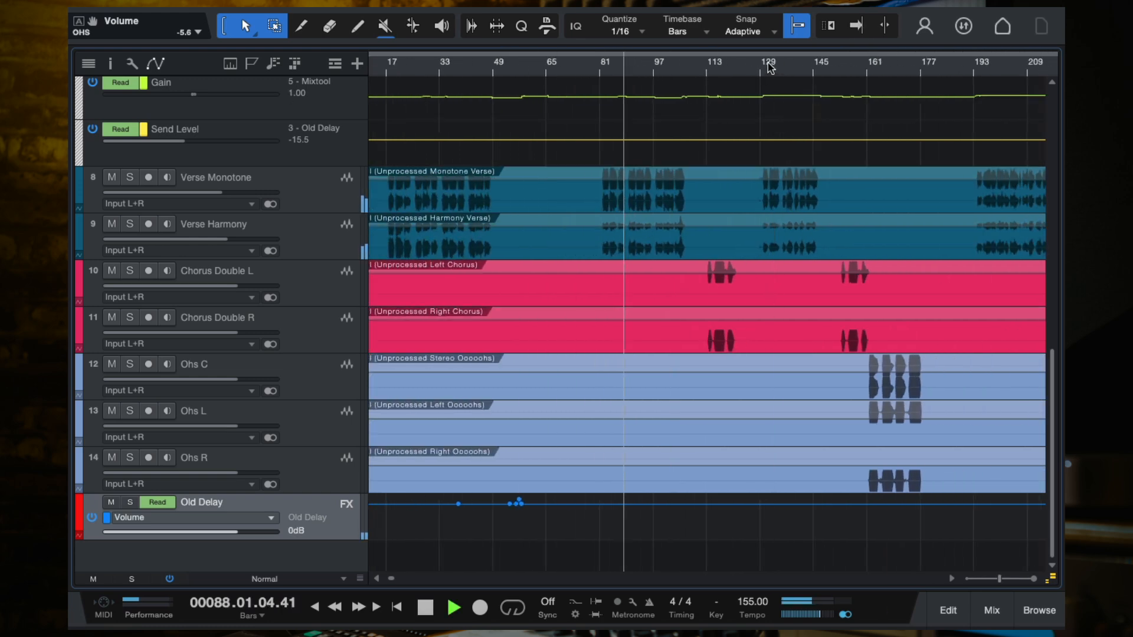
{"action": "scroll", "coordinate": [779, 213], "scroll_direction": "right", "scroll_amount": 3}
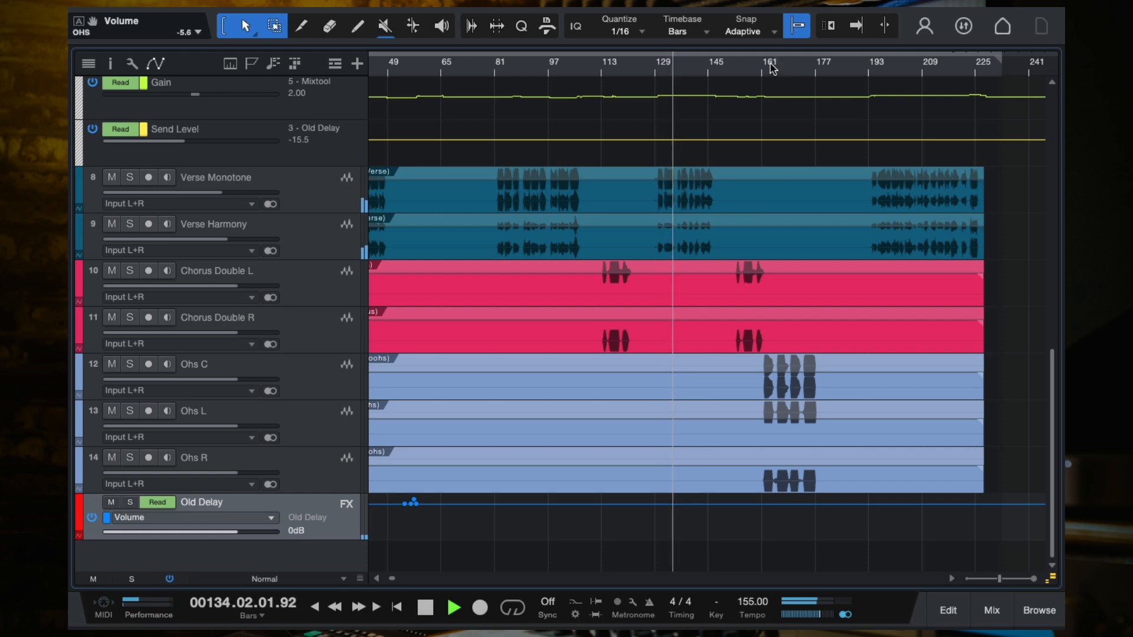
{"action": "left_click", "coordinate": [784, 71]}
{"action": "key", "text": "f"}
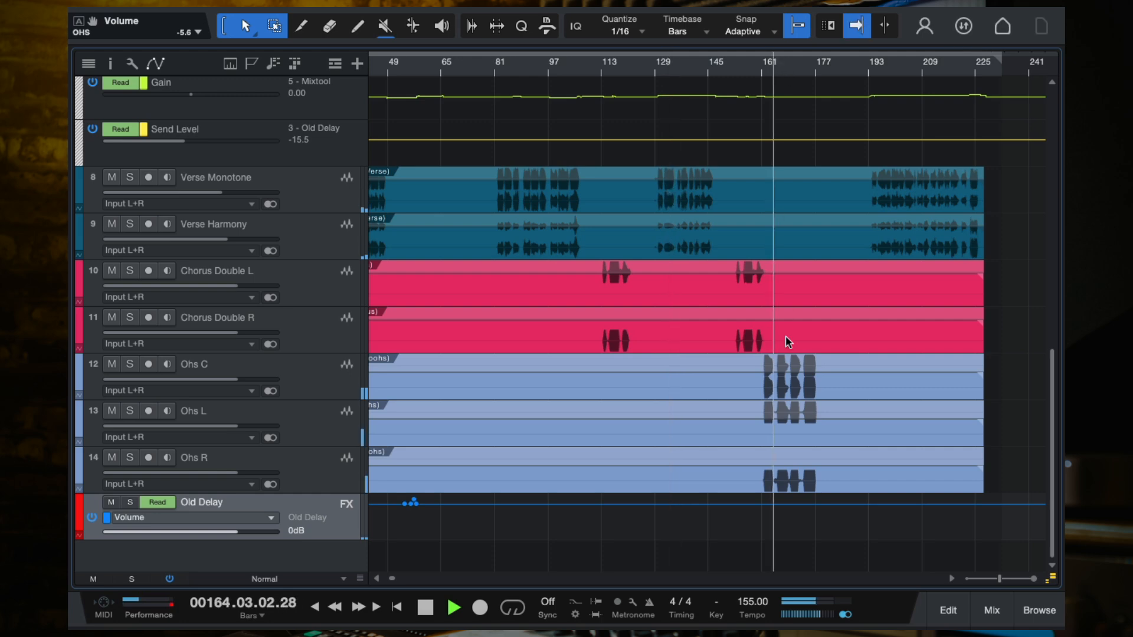
{"action": "key", "text": "space"}
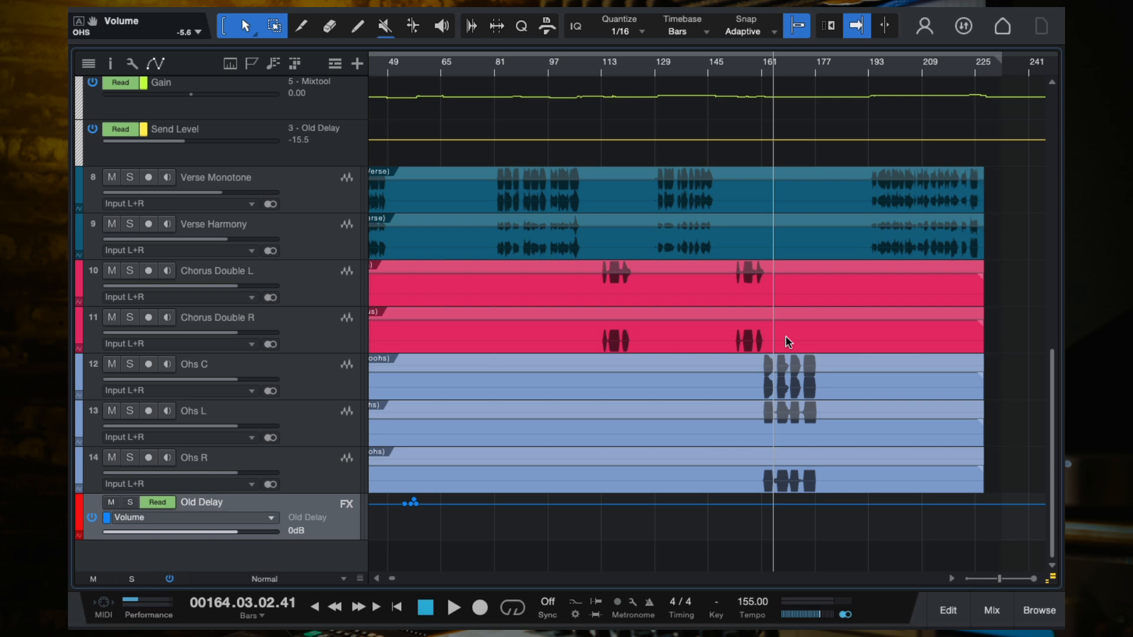
Step: Show the full song length in the arrangement, check Spotify, and return to Studio One to review the tracks up to the instrumental
{"action": "key", "text": "shift+f"}
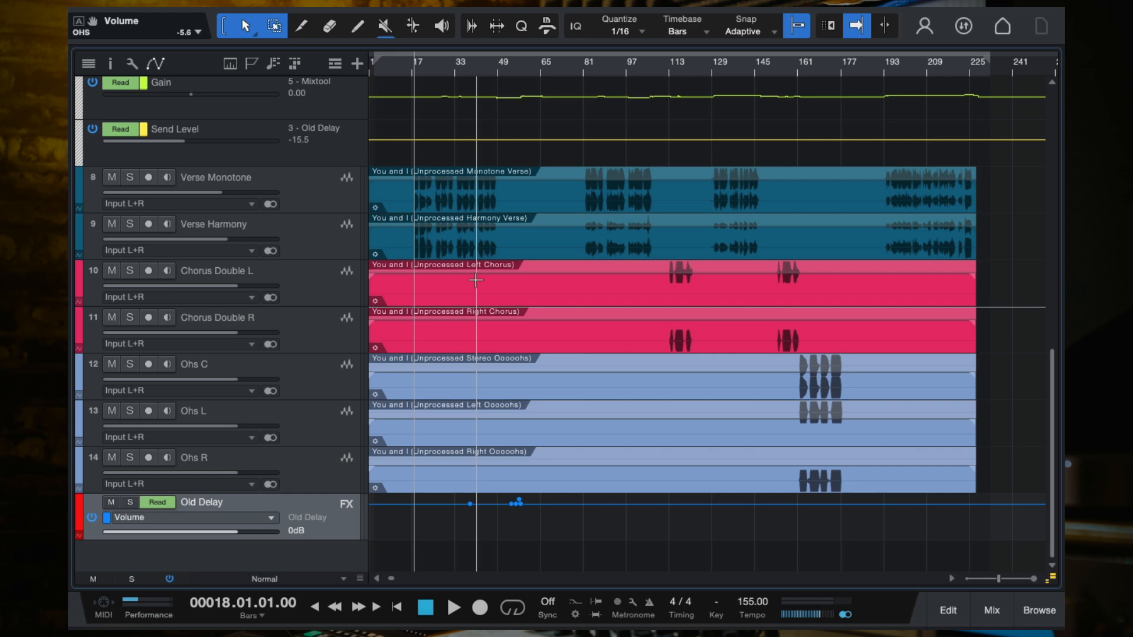
{"action": "key", "text": "ctrl+Left"}
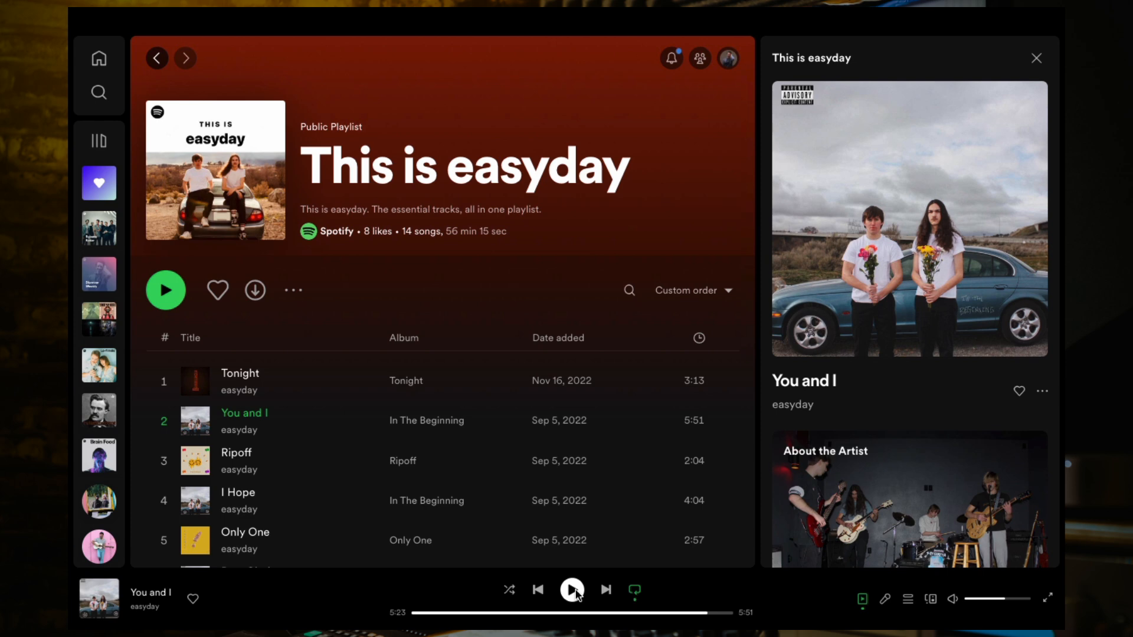
{"action": "key", "text": "ctrl+Right"}
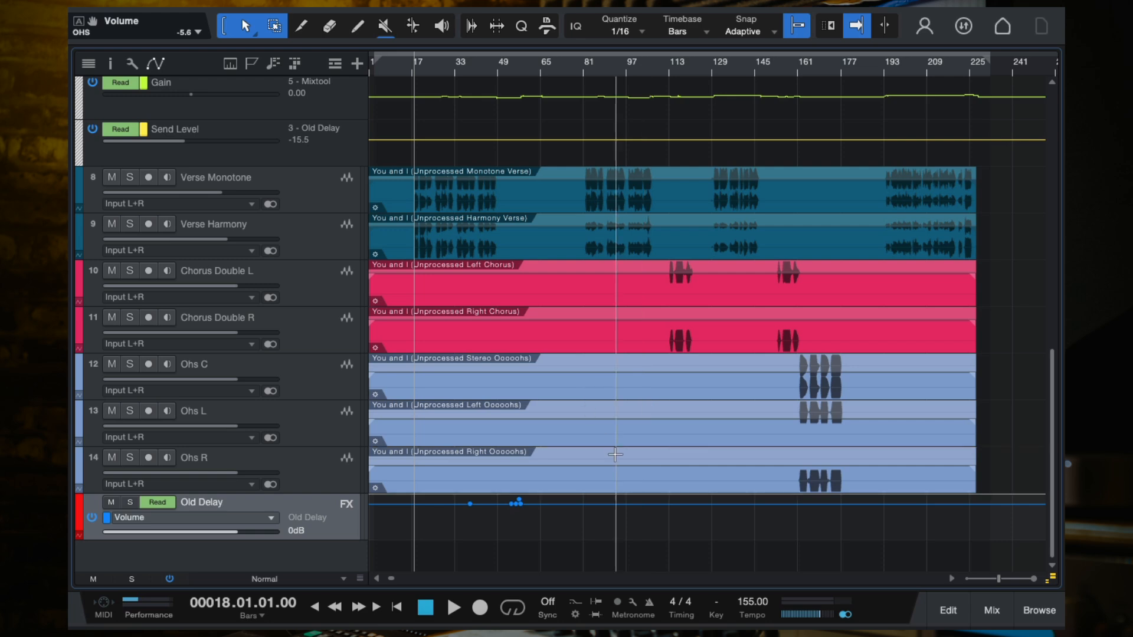
{"action": "scroll", "coordinate": [603, 423], "scroll_direction": "up", "scroll_amount": 10}
{"action": "scroll", "coordinate": [604, 425], "scroll_direction": "up", "scroll_amount": 6}
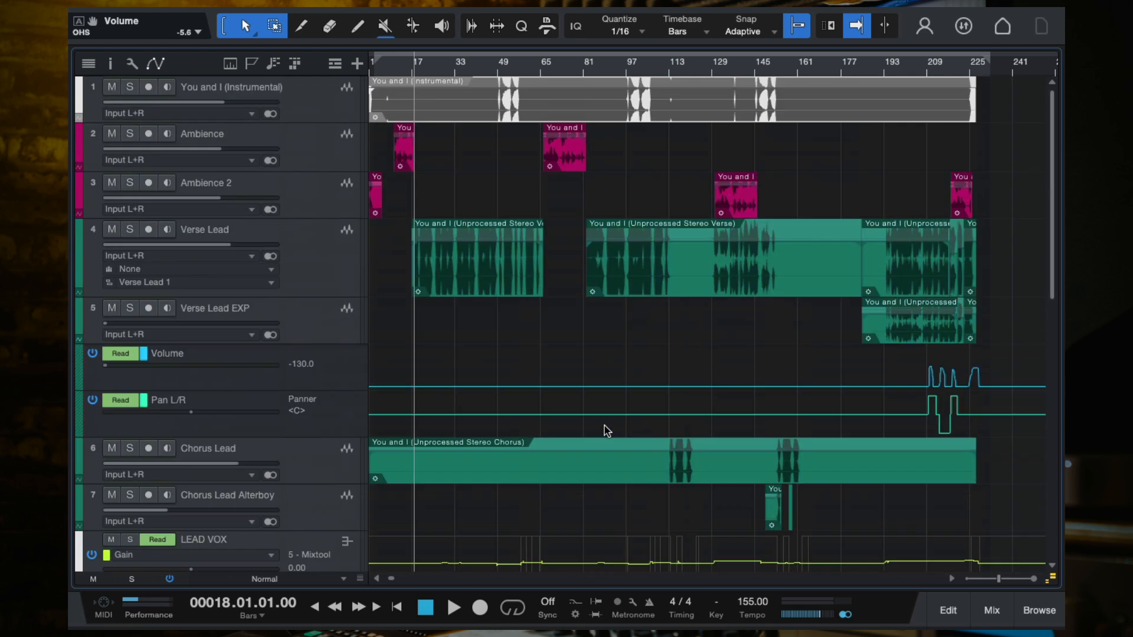